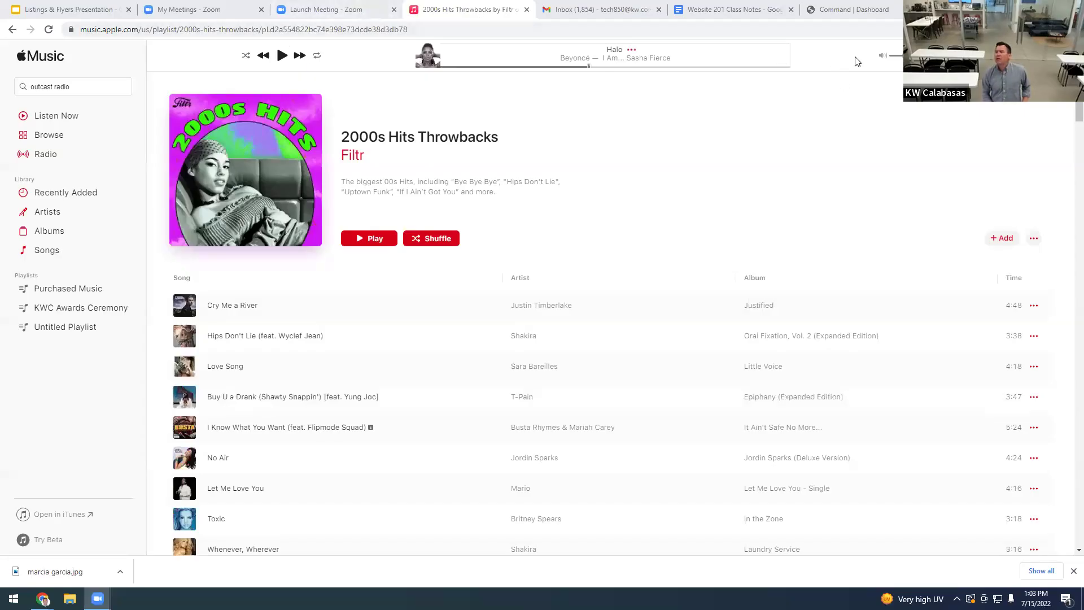
Step: Open a new blank Chrome tab beside the Apple Music '2000s Hits Throwbacks' playlist
{"action": "key", "text": "ctrl+t"}
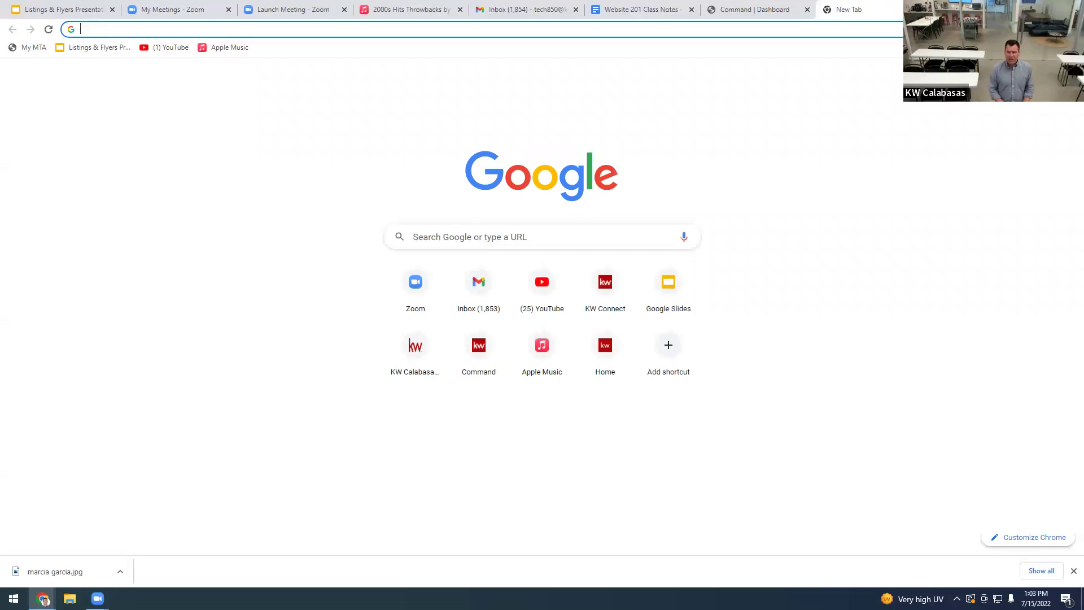
Step: Load kwcalabasas.com by changing the suggested kwcalabasas.info address ending to .com
{"action": "type", "text": "kwcala"}
{"action": "key", "text": "Return"}
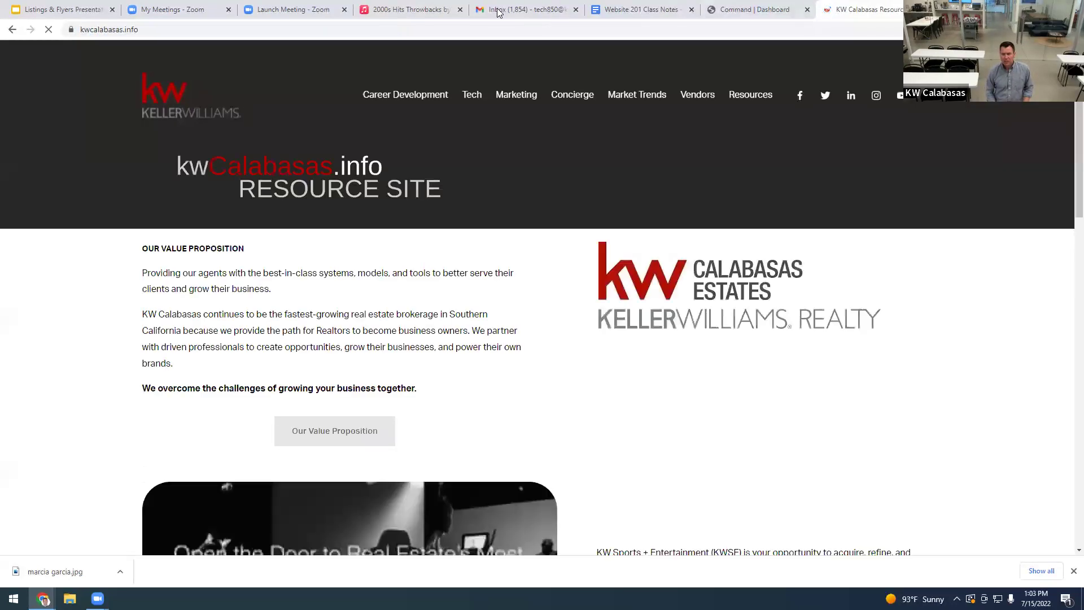
{"action": "left_click", "coordinate": [158, 33]}
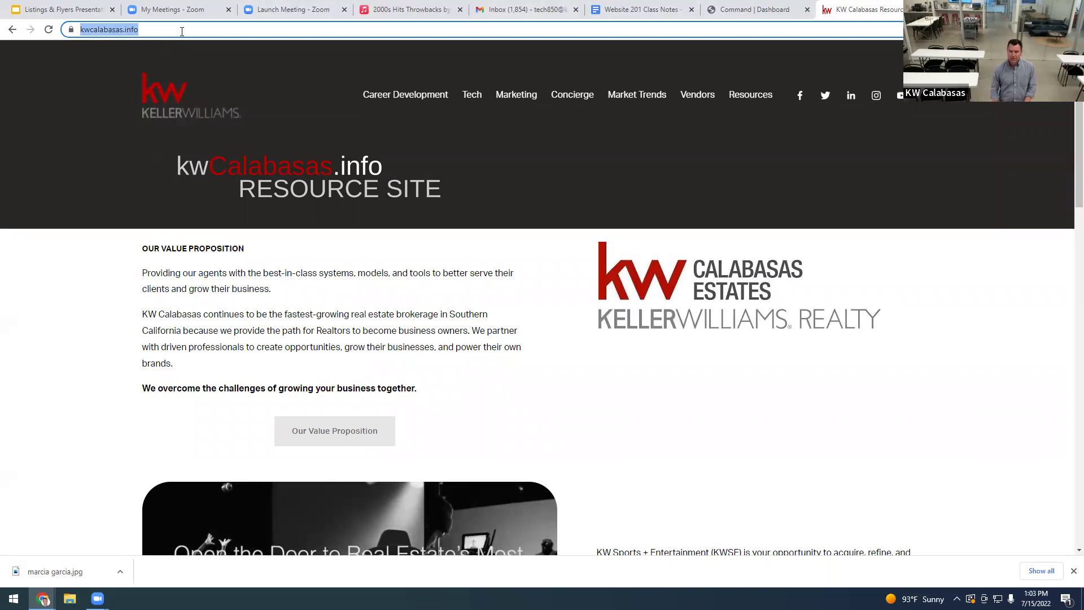
{"action": "left_click", "coordinate": [181, 31]}
{"action": "key", "text": "BackSpace"}
{"action": "key", "text": "BackSpace"}
{"action": "key", "text": "BackSpace"}
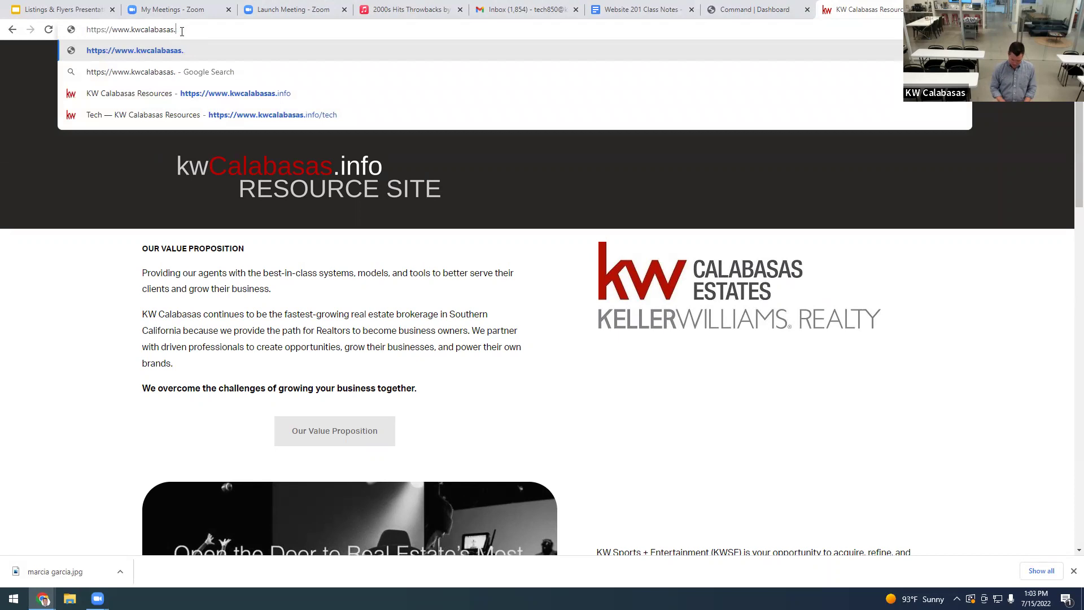
{"action": "key", "text": "BackSpace"}
{"action": "type", "text": "com"}
{"action": "key", "text": "Return"}
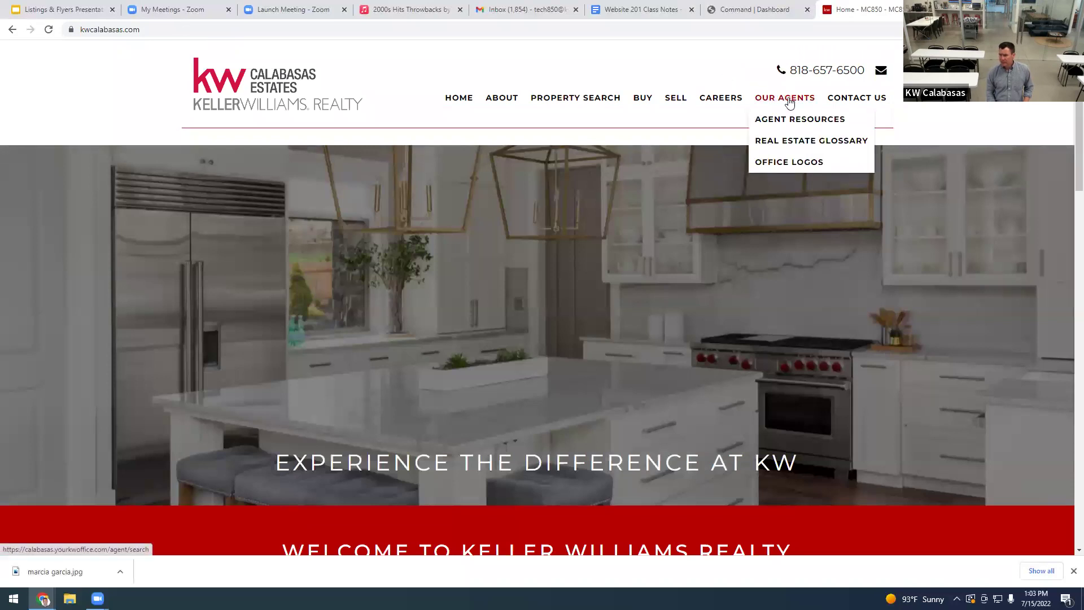
Step: In OUR AGENTS, scroll to the agent's card and open their personal KW website
{"action": "left_click", "coordinate": [789, 100]}
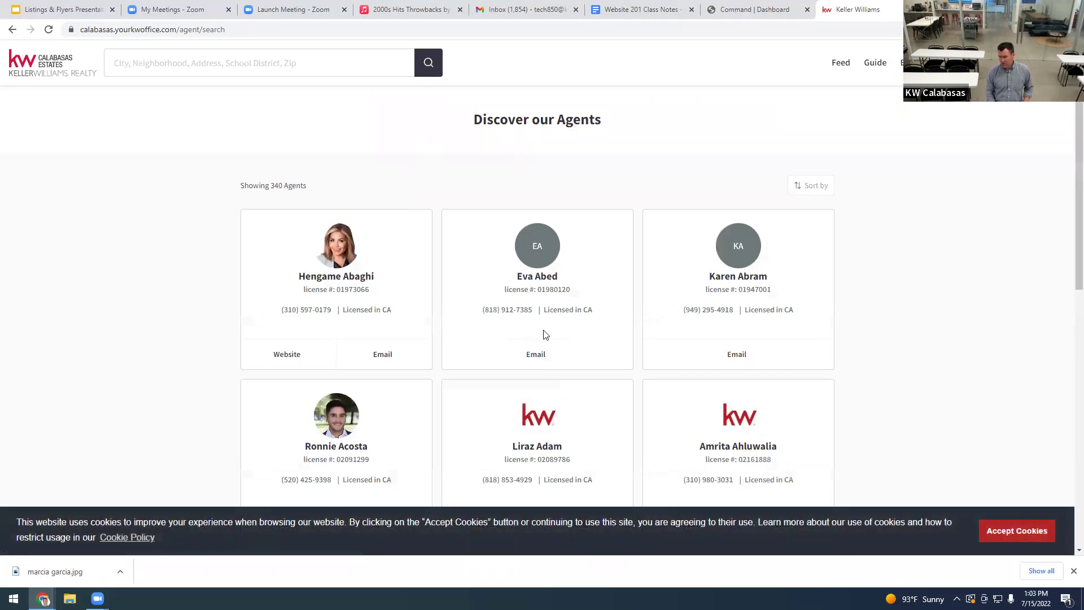
{"action": "scroll", "coordinate": [545, 334], "scroll_direction": "down", "scroll_amount": 5}
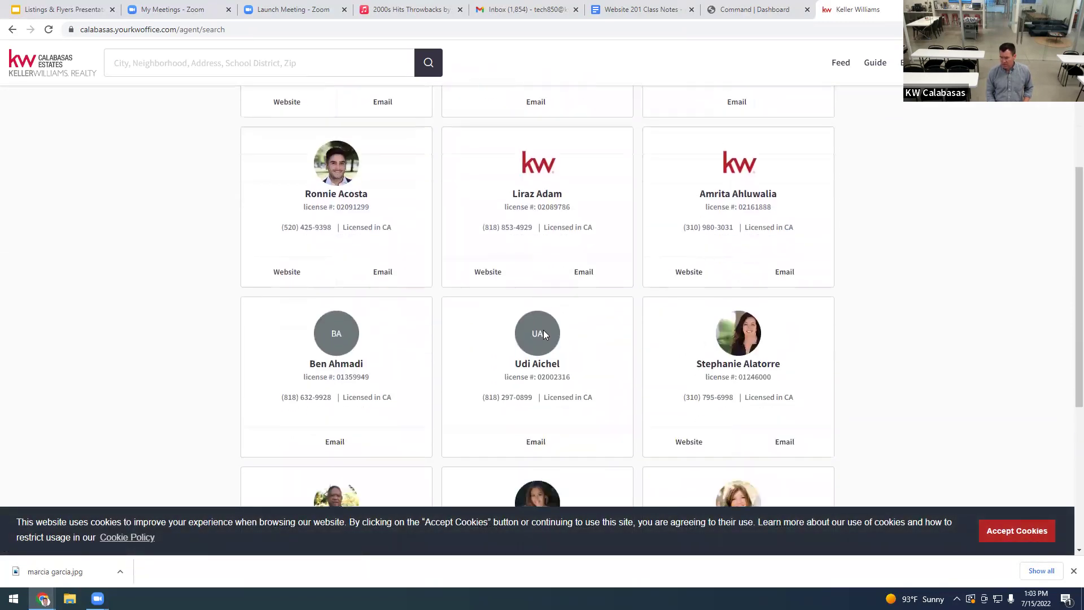
{"action": "scroll", "coordinate": [545, 334], "scroll_direction": "down", "scroll_amount": 18}
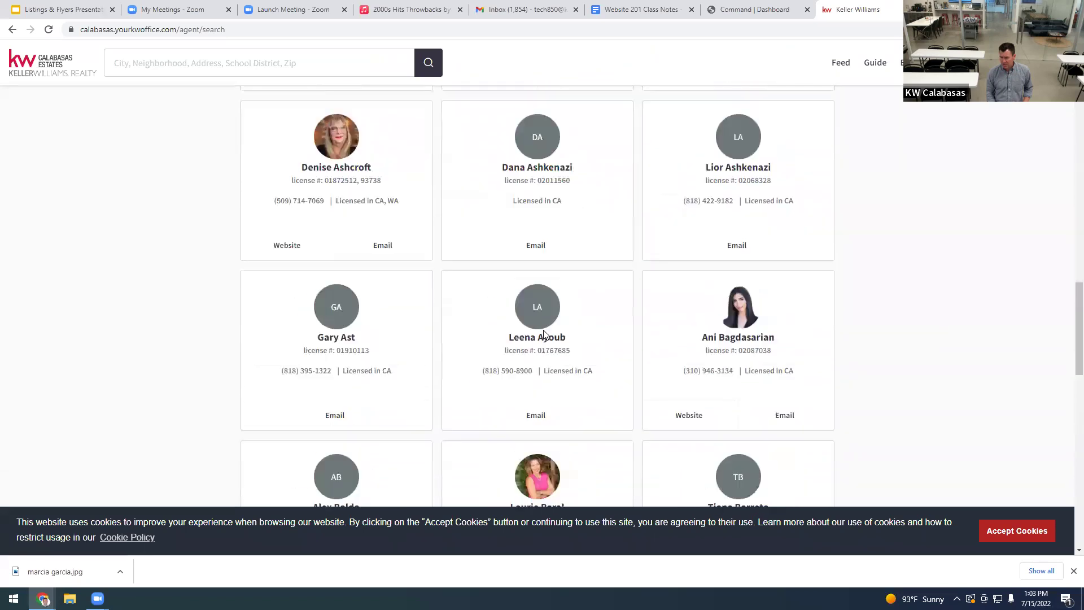
{"action": "scroll", "coordinate": [545, 334], "scroll_direction": "down", "scroll_amount": 20}
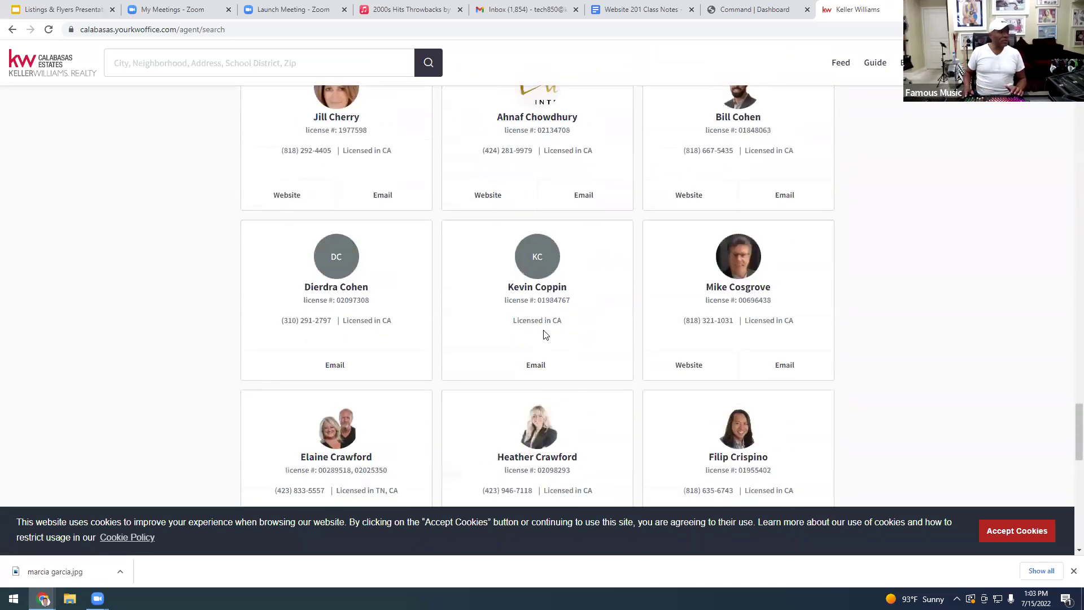
{"action": "scroll", "coordinate": [545, 334], "scroll_direction": "down", "scroll_amount": 20}
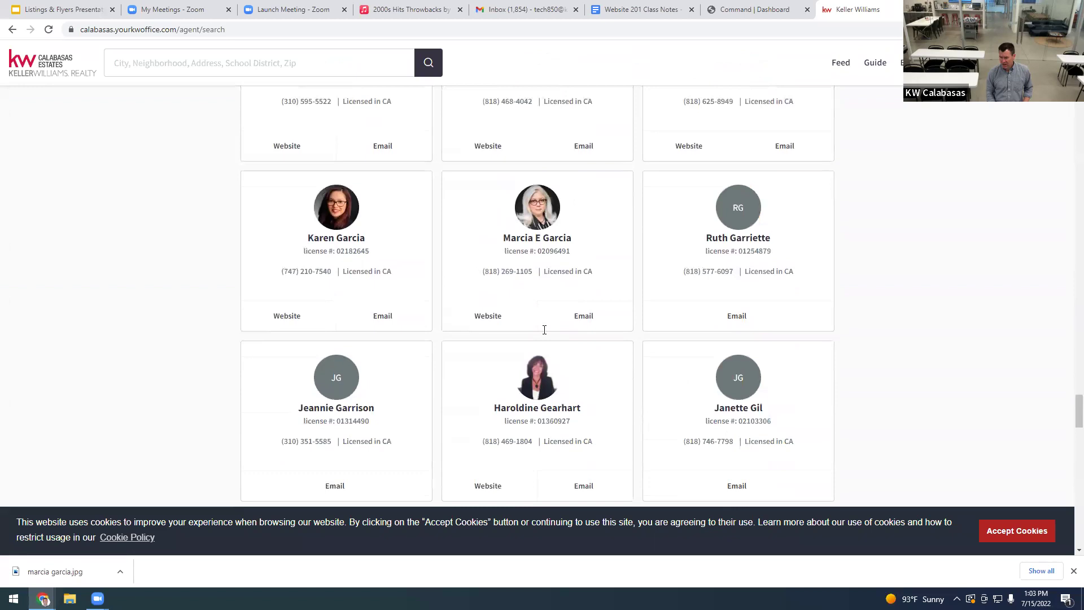
{"action": "scroll", "coordinate": [544, 329], "scroll_direction": "down", "scroll_amount": 20}
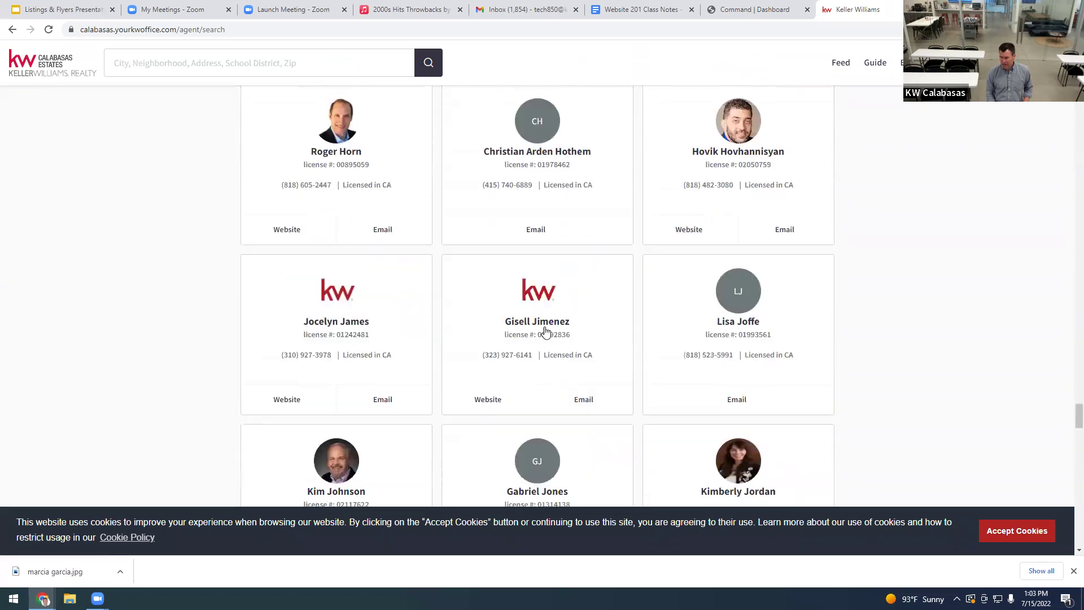
{"action": "scroll", "coordinate": [544, 330], "scroll_direction": "down", "scroll_amount": 20}
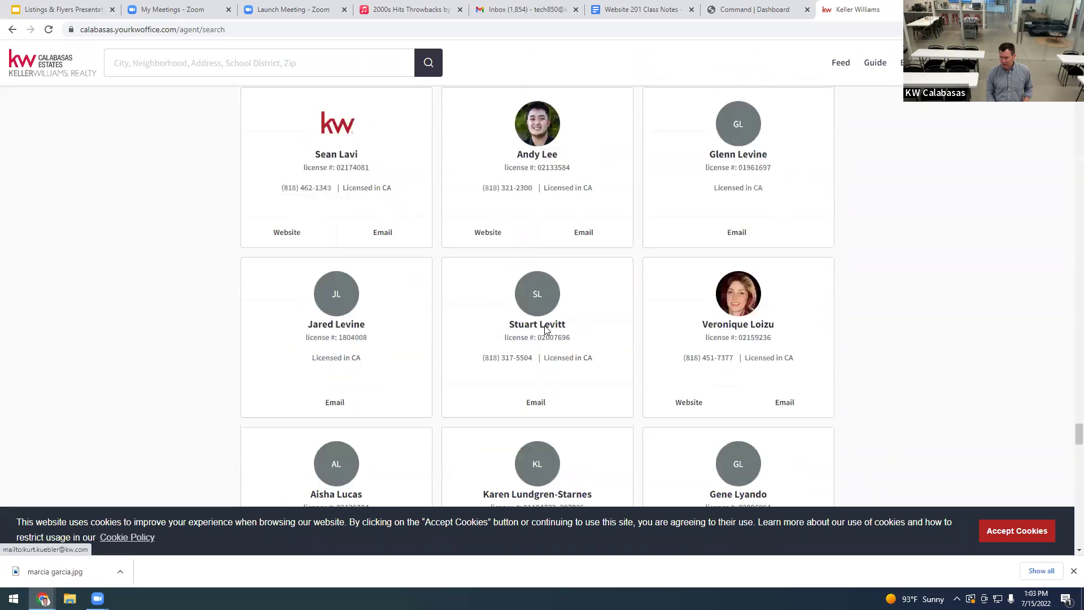
{"action": "scroll", "coordinate": [546, 331], "scroll_direction": "down", "scroll_amount": 4}
{"action": "scroll", "coordinate": [545, 331], "scroll_direction": "up", "scroll_amount": 3}
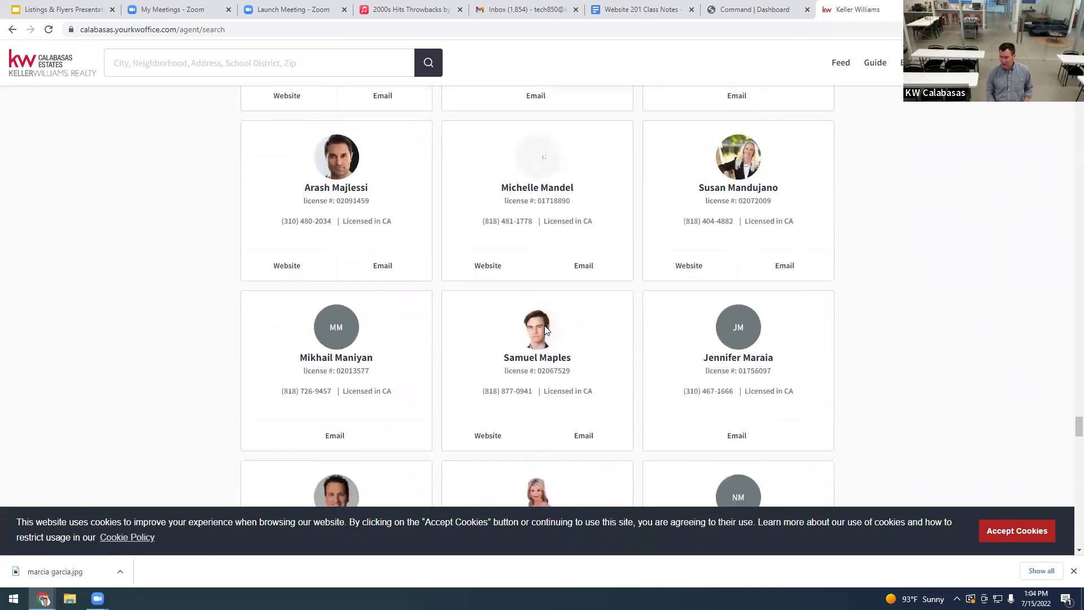
{"action": "scroll", "coordinate": [545, 330], "scroll_direction": "down", "scroll_amount": 3}
{"action": "scroll", "coordinate": [545, 331], "scroll_direction": "down", "scroll_amount": 3}
{"action": "scroll", "coordinate": [545, 330], "scroll_direction": "down", "scroll_amount": 3}
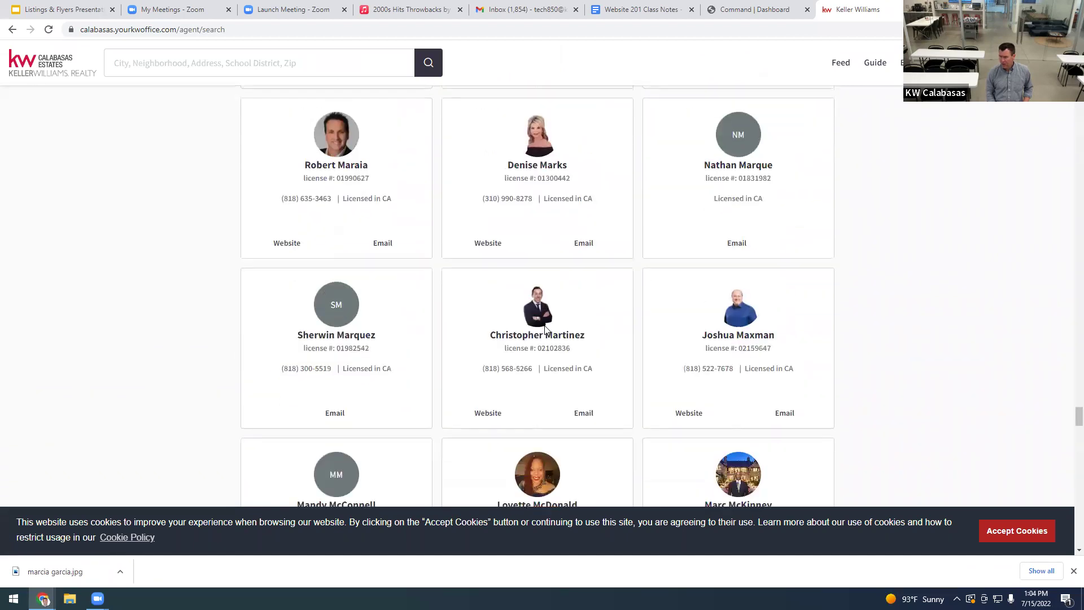
{"action": "scroll", "coordinate": [544, 325], "scroll_direction": "down", "scroll_amount": 2}
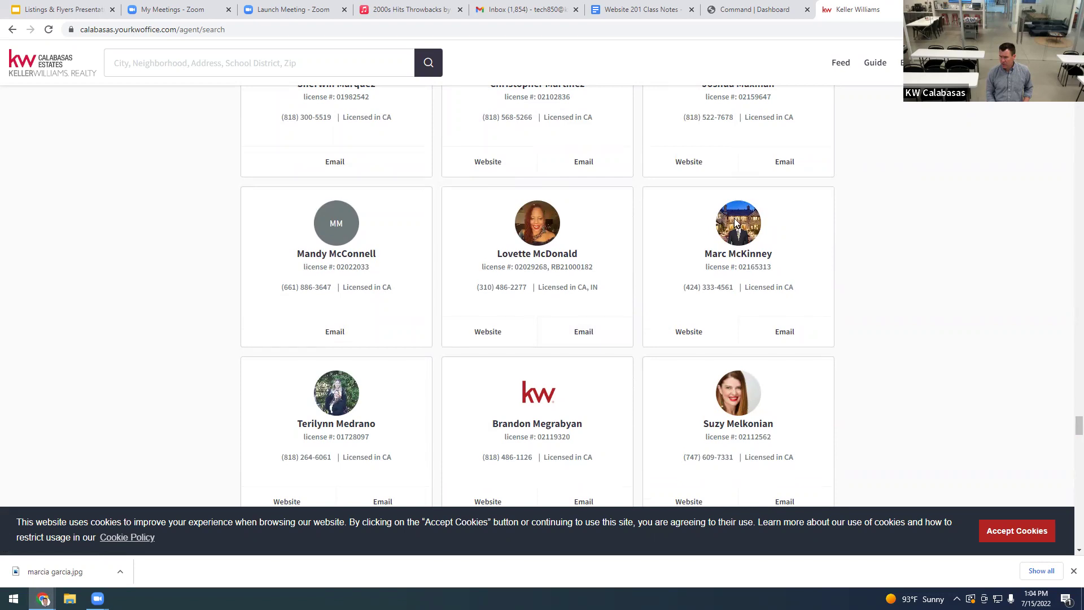
{"action": "left_click", "coordinate": [693, 332]}
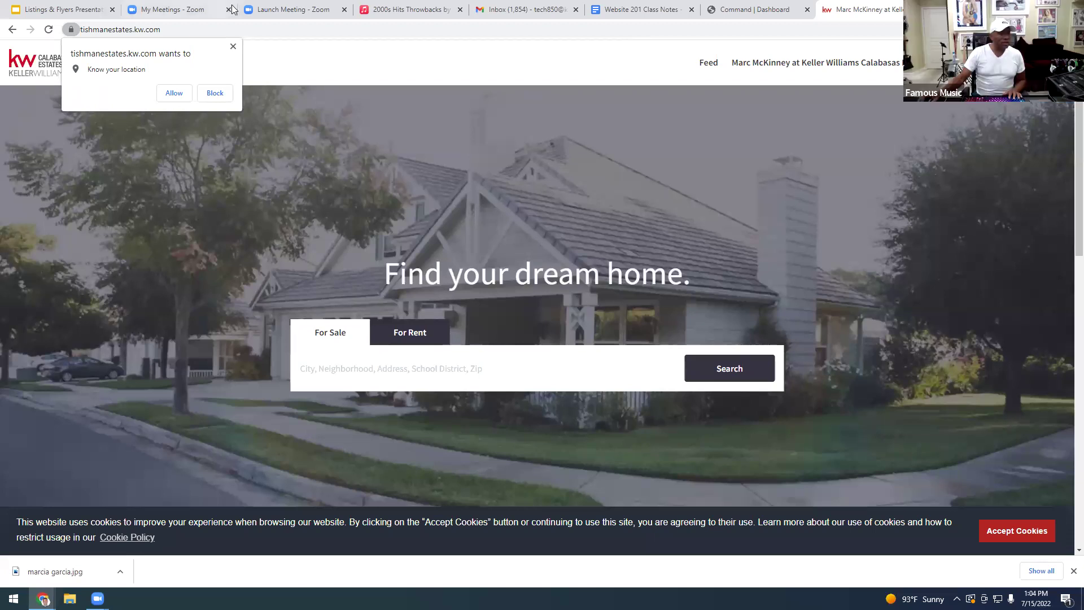
Step: Block the location prompt and show the site menu with About Me and Contact Us
{"action": "left_click", "coordinate": [233, 48]}
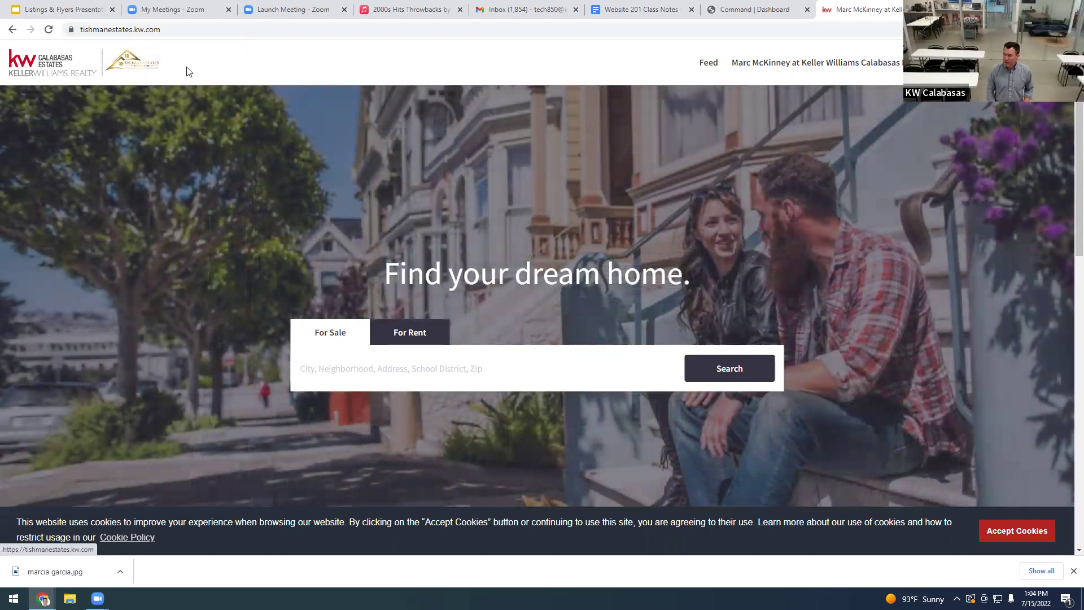
{"action": "left_click", "coordinate": [899, 64]}
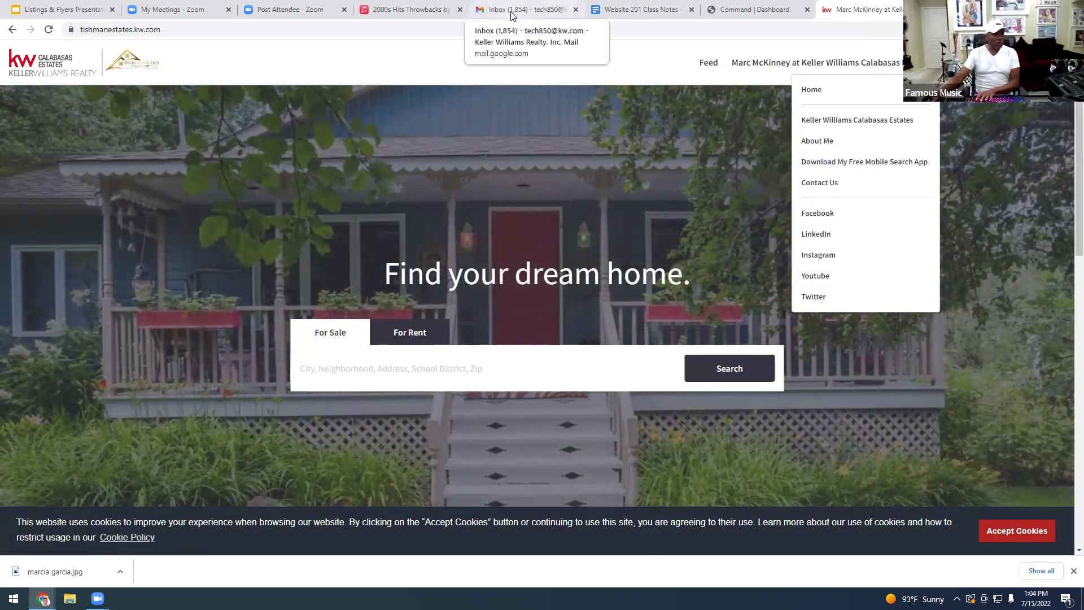
Step: Switch to the Website 201 Class Notes document, scroll its sections, and show its File menu
{"action": "left_click", "coordinate": [624, 12]}
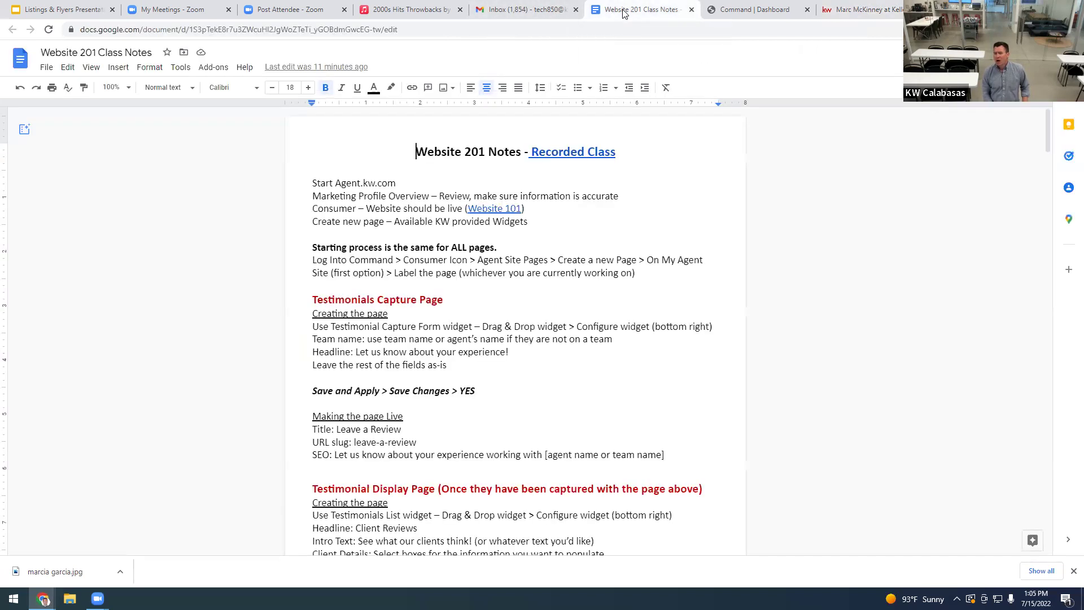
{"action": "scroll", "coordinate": [774, 394], "scroll_direction": "down", "scroll_amount": 15}
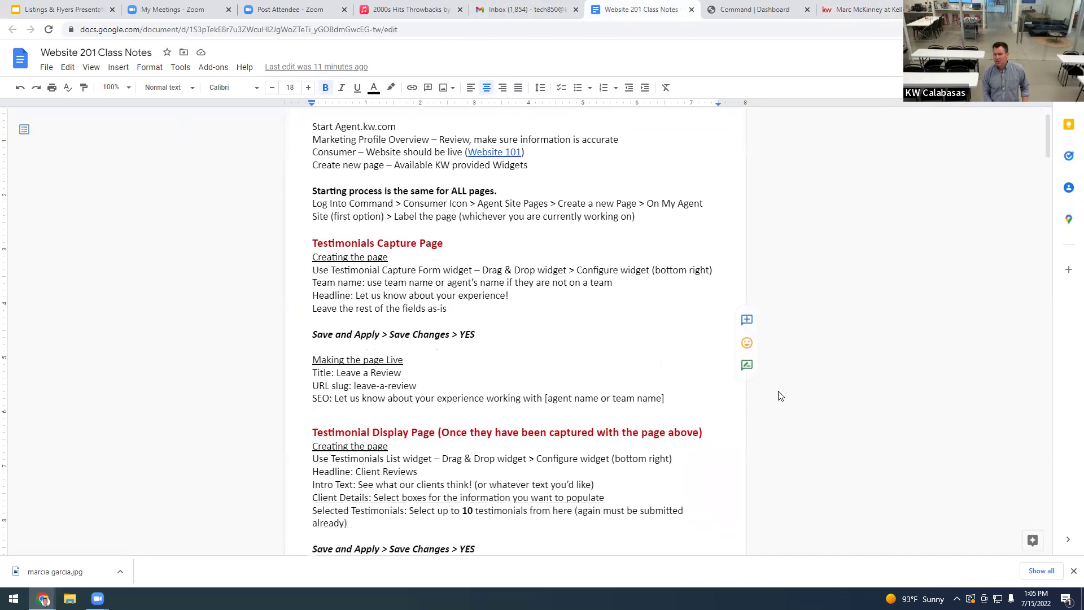
{"action": "scroll", "coordinate": [777, 399], "scroll_direction": "down", "scroll_amount": 20}
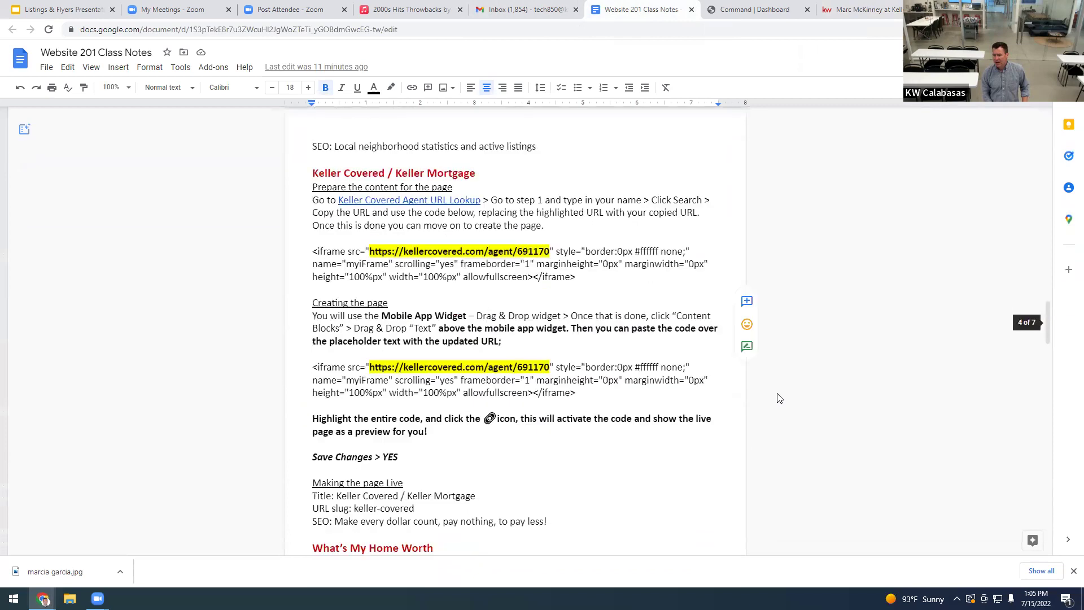
{"action": "scroll", "coordinate": [778, 397], "scroll_direction": "up", "scroll_amount": 20}
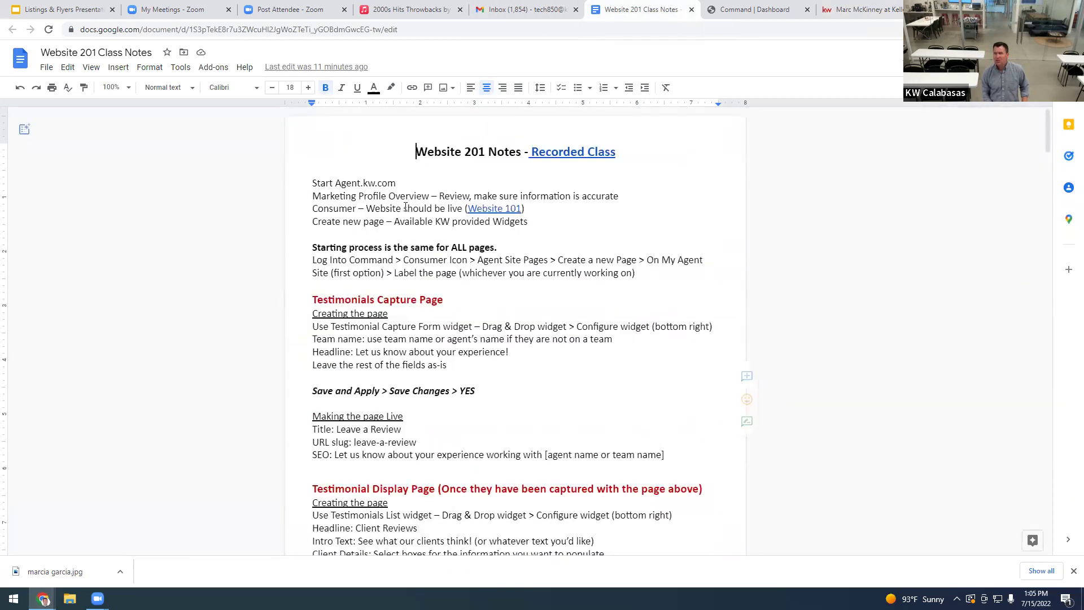
{"action": "left_click", "coordinate": [45, 69]}
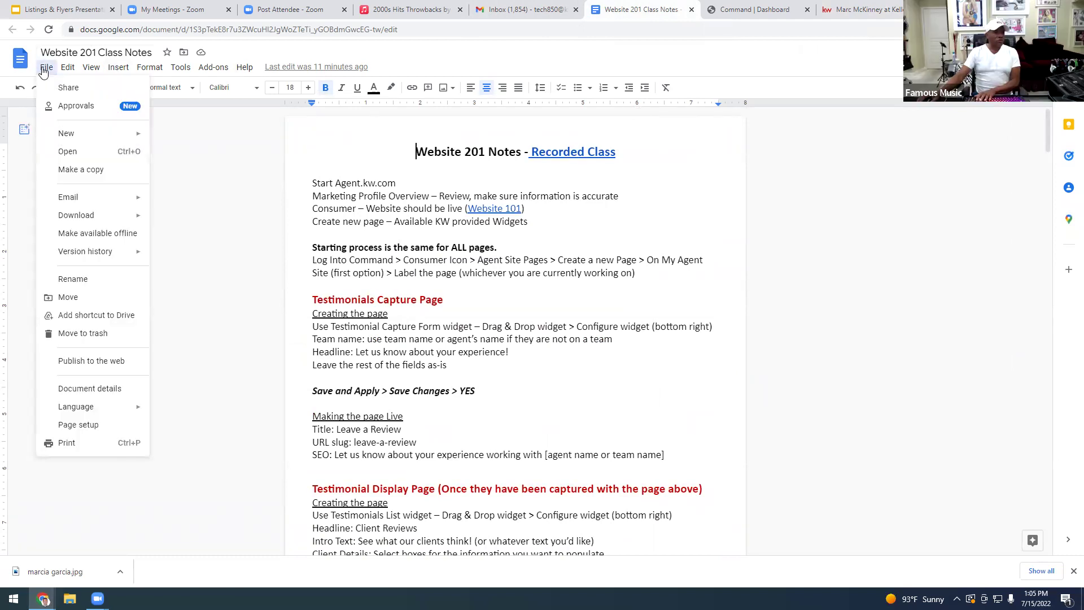
Step: Share Website 201 Class Notes as Viewer to anyone with the link, then copy the link
{"action": "left_click", "coordinate": [63, 88]}
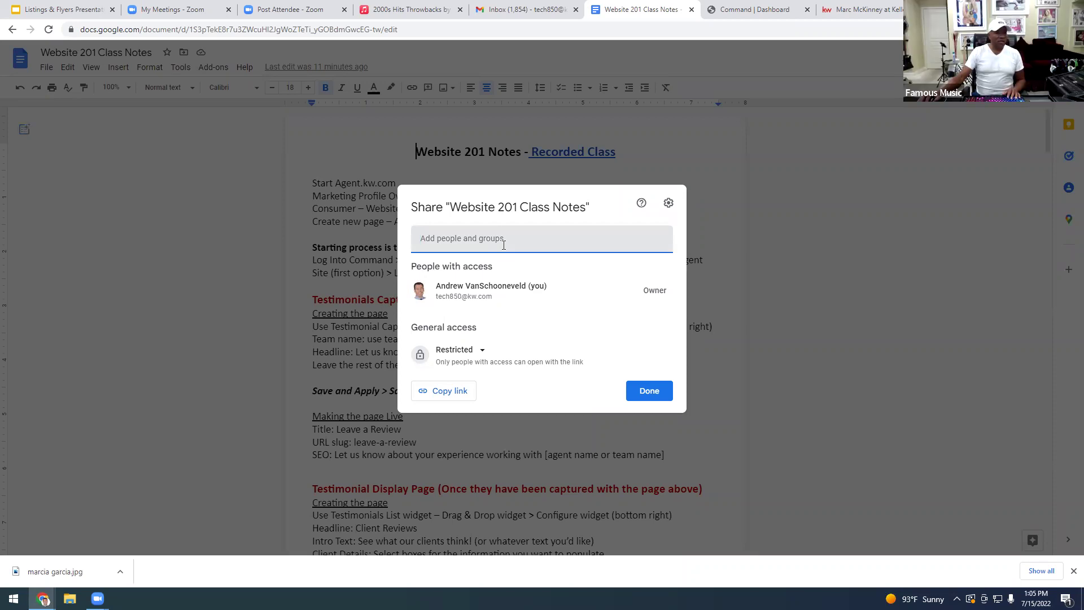
{"action": "left_click", "coordinate": [481, 353]}
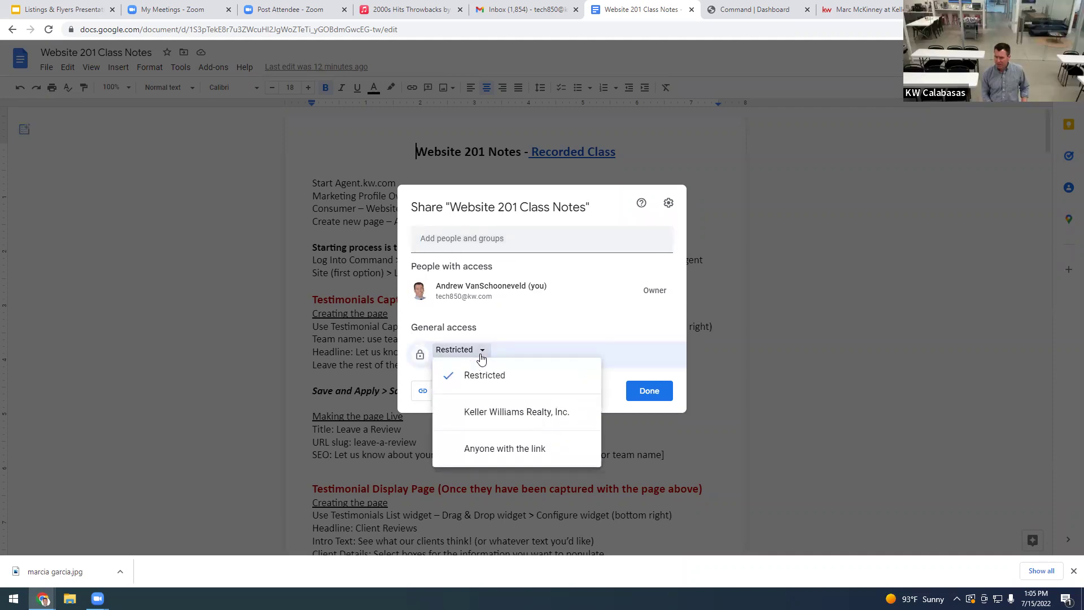
{"action": "left_click", "coordinate": [479, 447]}
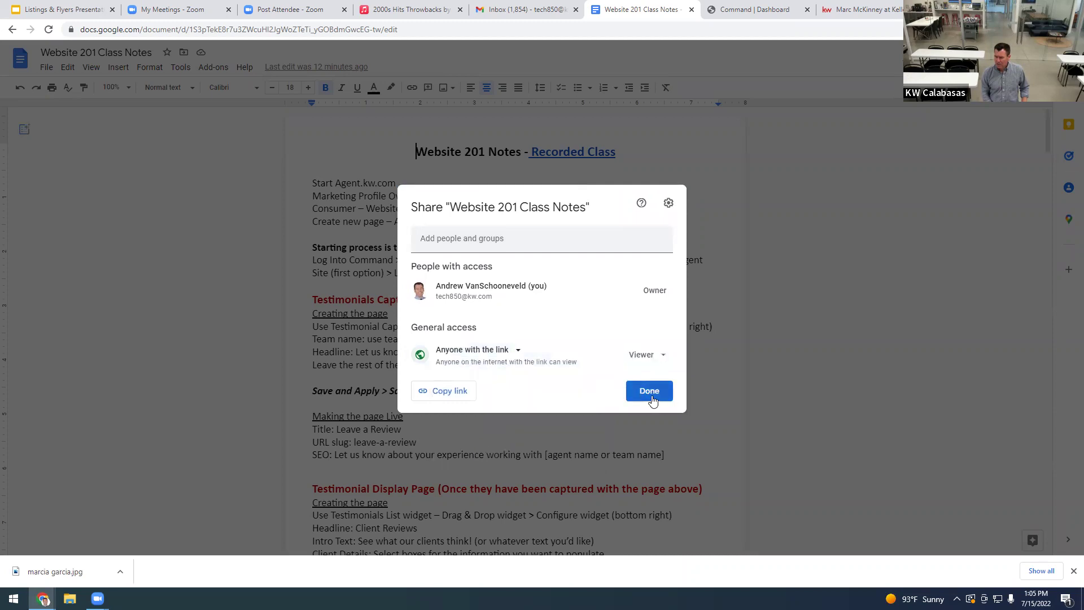
{"action": "left_click", "coordinate": [451, 394]}
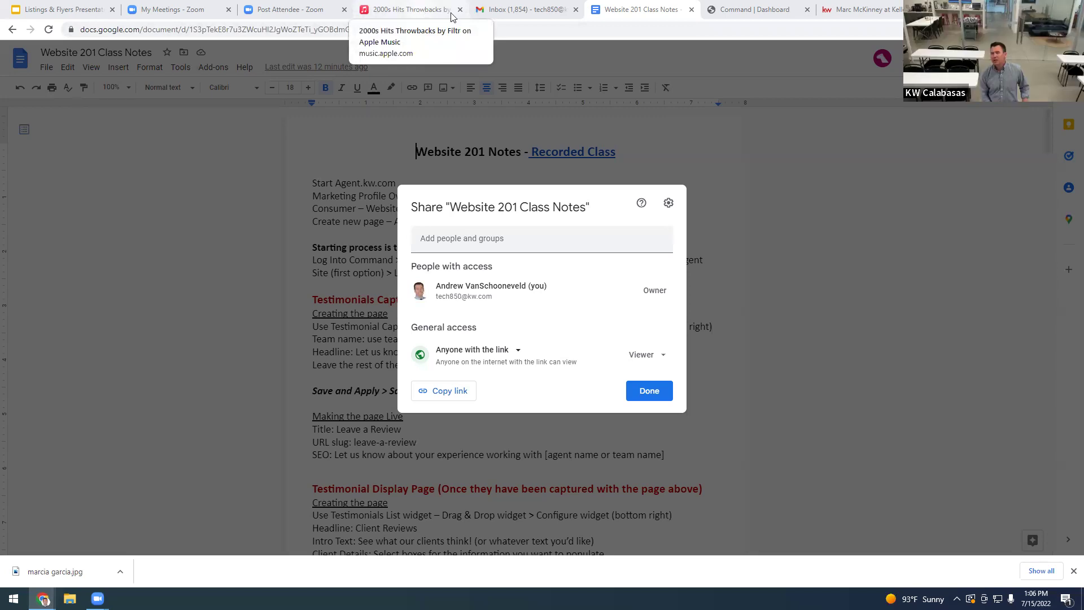
Step: Glance at the agent's live website tab, then return to the Command | Dashboard tab
{"action": "left_click", "coordinate": [885, 9]}
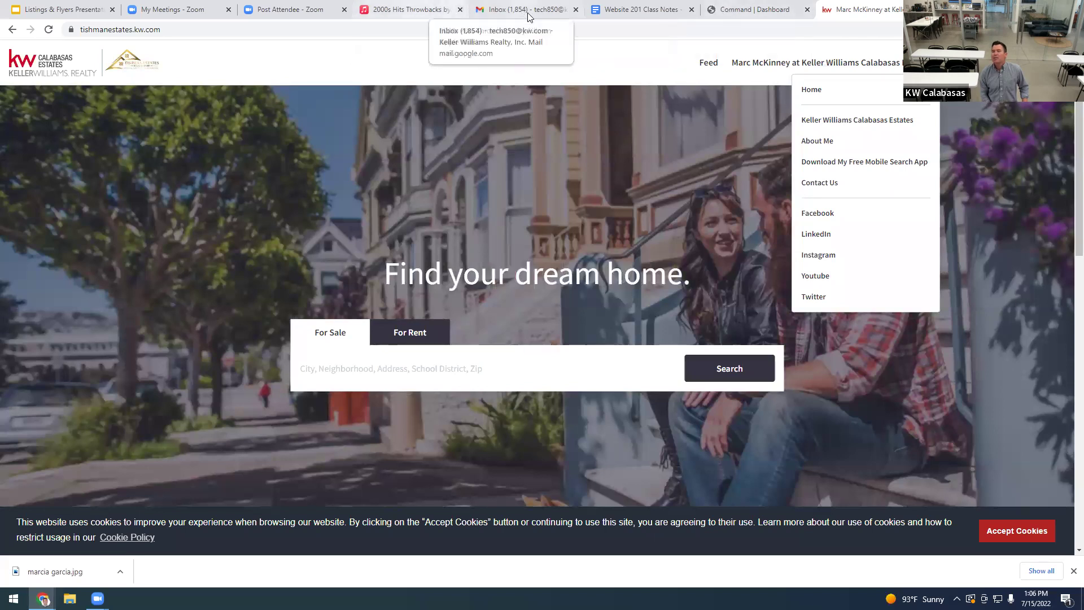
{"action": "left_click", "coordinate": [736, 12]}
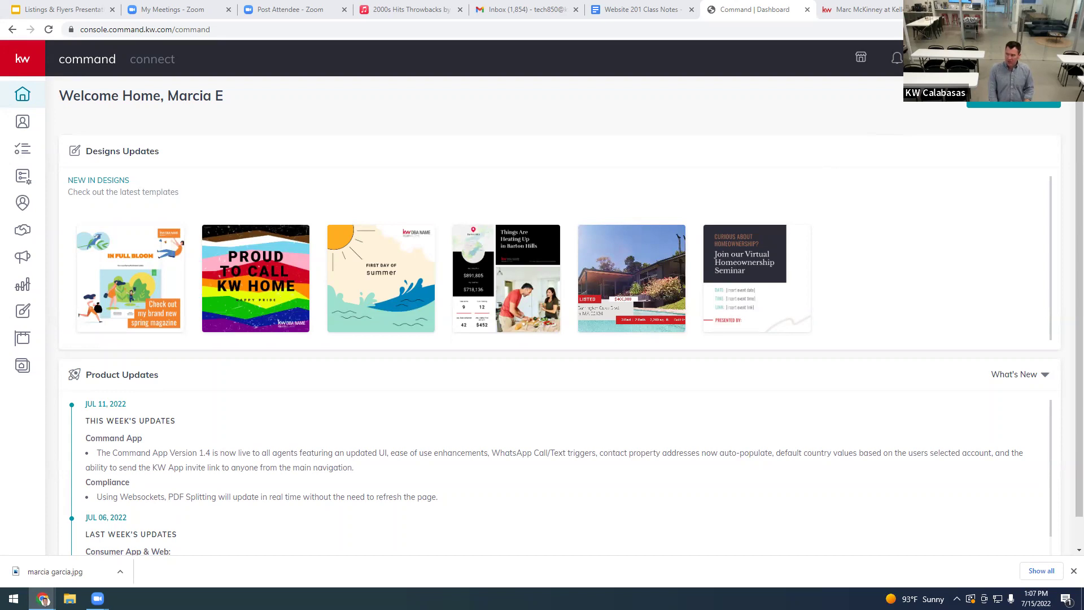
Step: Go to Settings from the profile avatar menu in KW Command
{"action": "left_click", "coordinate": [1010, 58]}
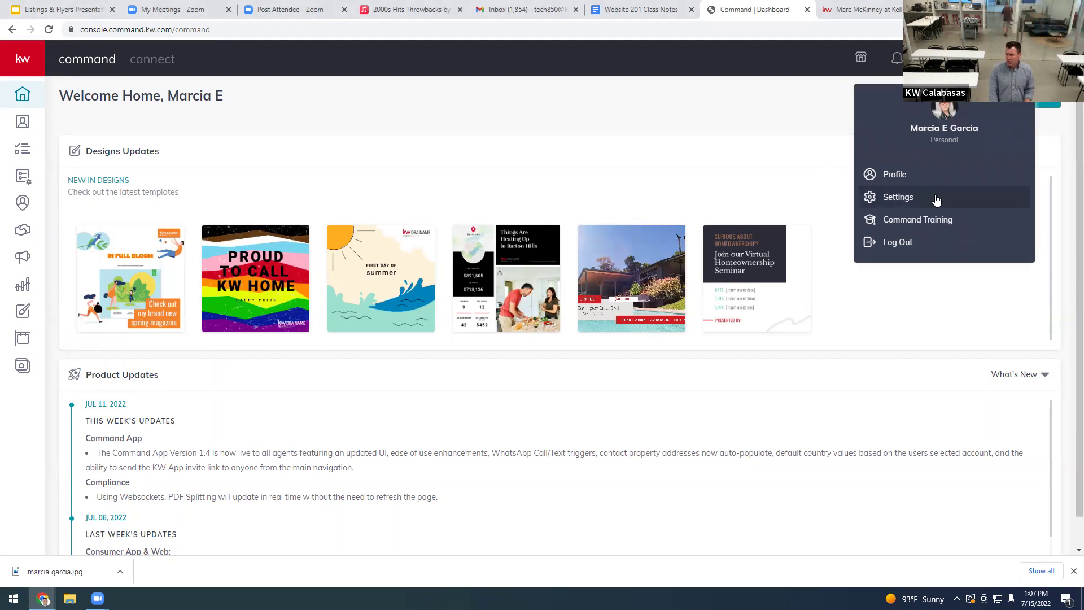
{"action": "left_click", "coordinate": [898, 197]}
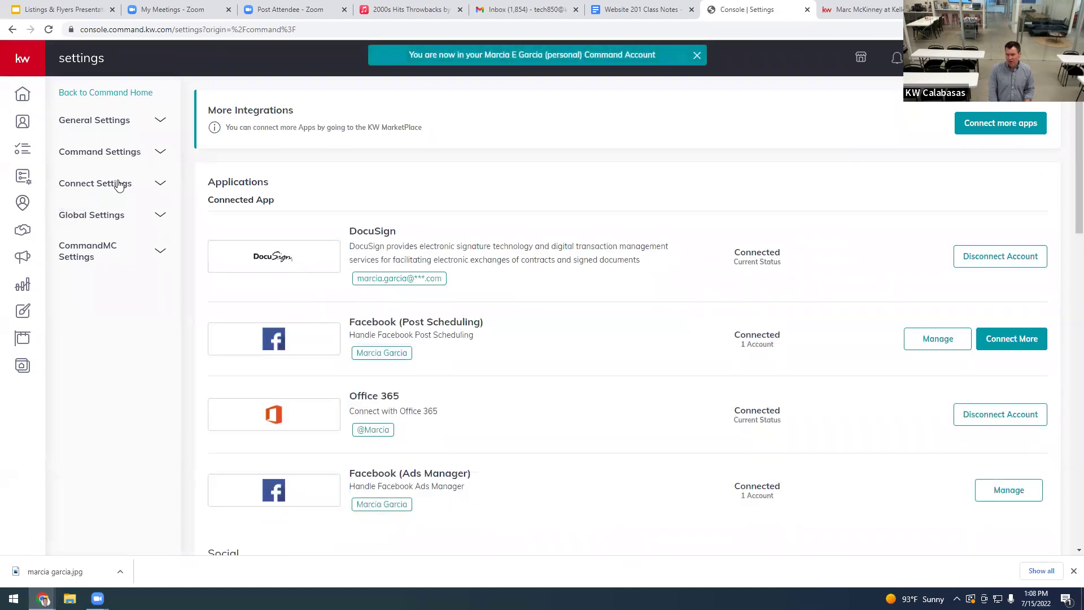
Step: Open Marketing Profile, scroll My Details to the empty Team field, then switch to the live website
{"action": "left_click", "coordinate": [139, 186]}
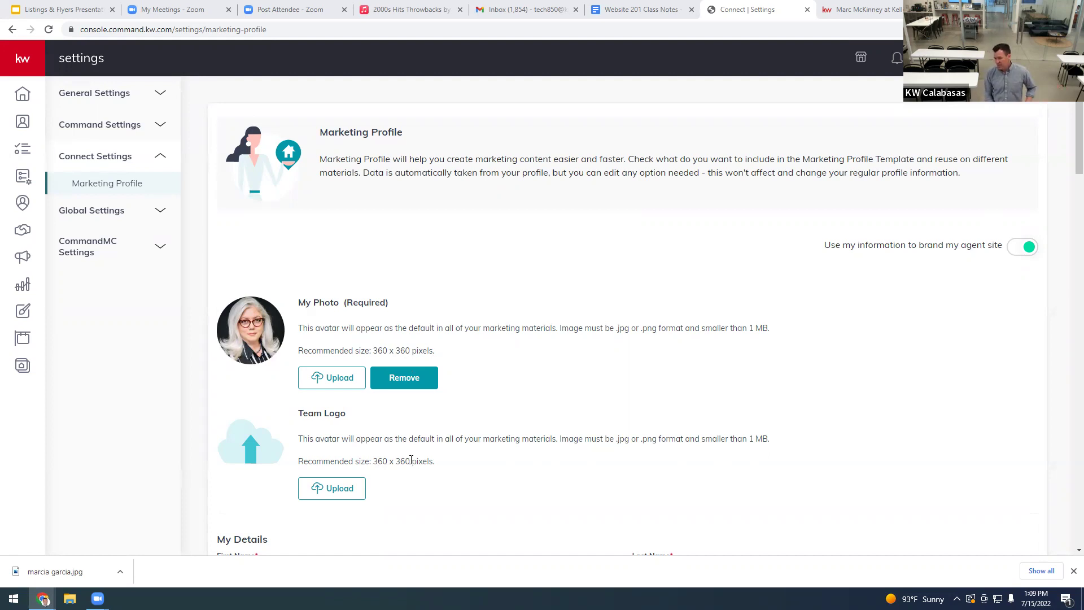
{"action": "scroll", "coordinate": [412, 458], "scroll_direction": "down", "scroll_amount": 1}
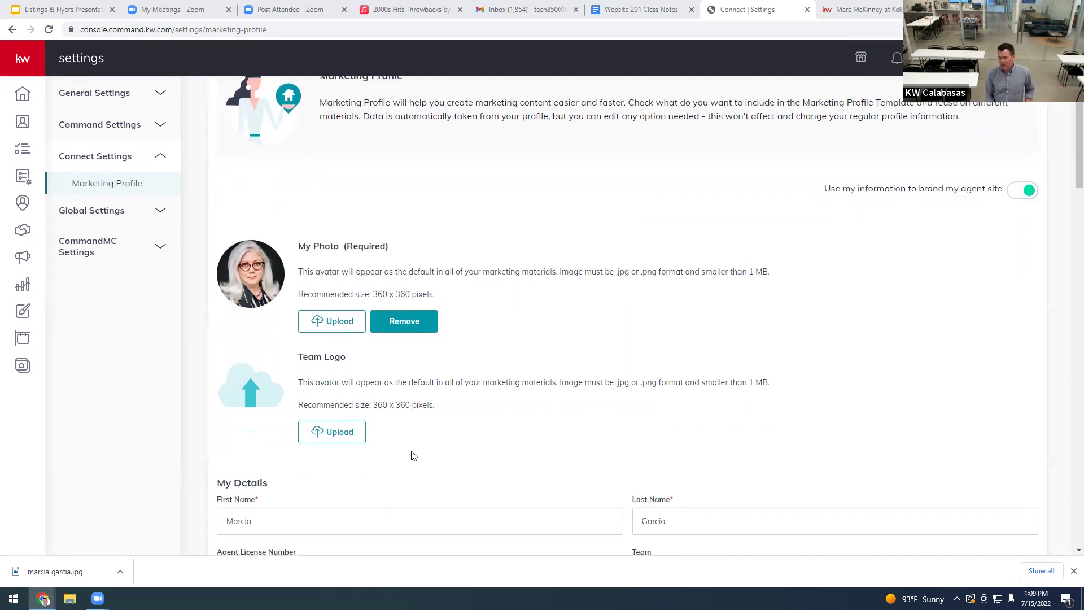
{"action": "scroll", "coordinate": [442, 322], "scroll_direction": "down", "scroll_amount": 1}
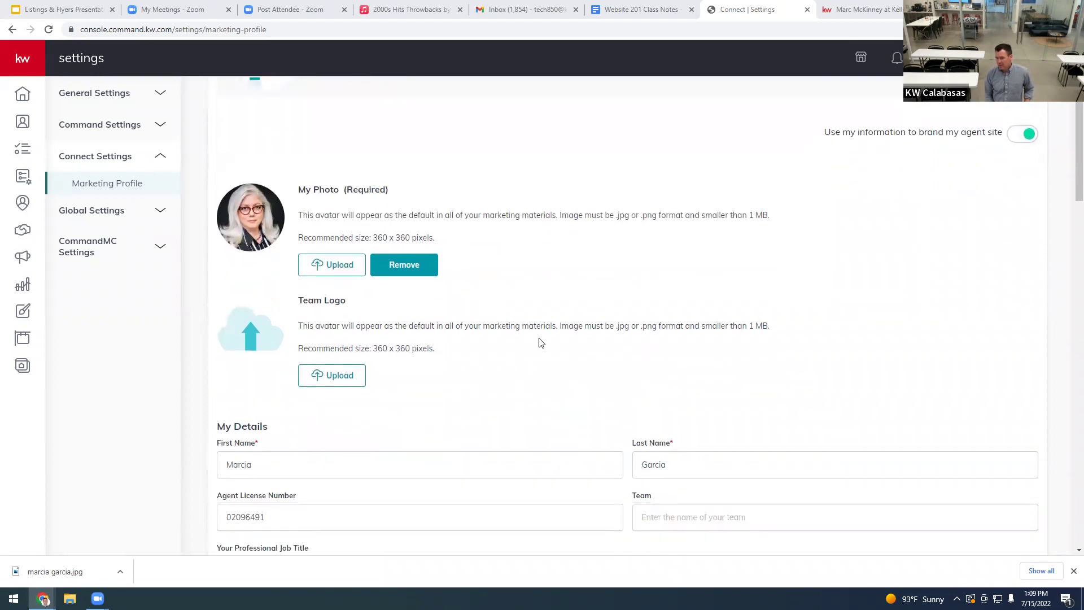
{"action": "scroll", "coordinate": [540, 340], "scroll_direction": "down", "scroll_amount": 2}
{"action": "scroll", "coordinate": [540, 341], "scroll_direction": "down", "scroll_amount": 2}
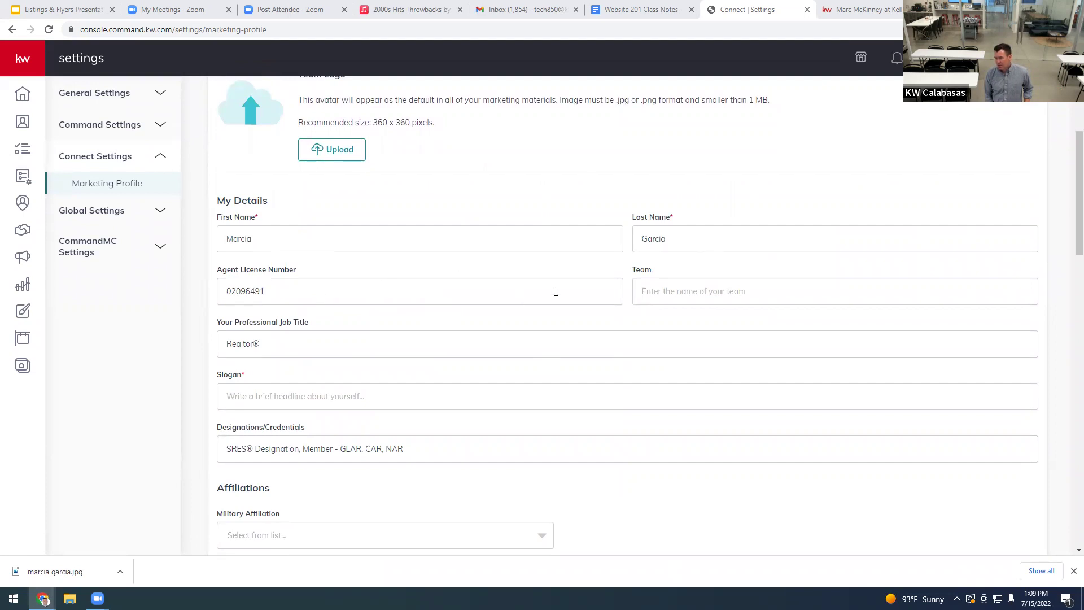
{"action": "scroll", "coordinate": [555, 291], "scroll_direction": "down", "scroll_amount": 1}
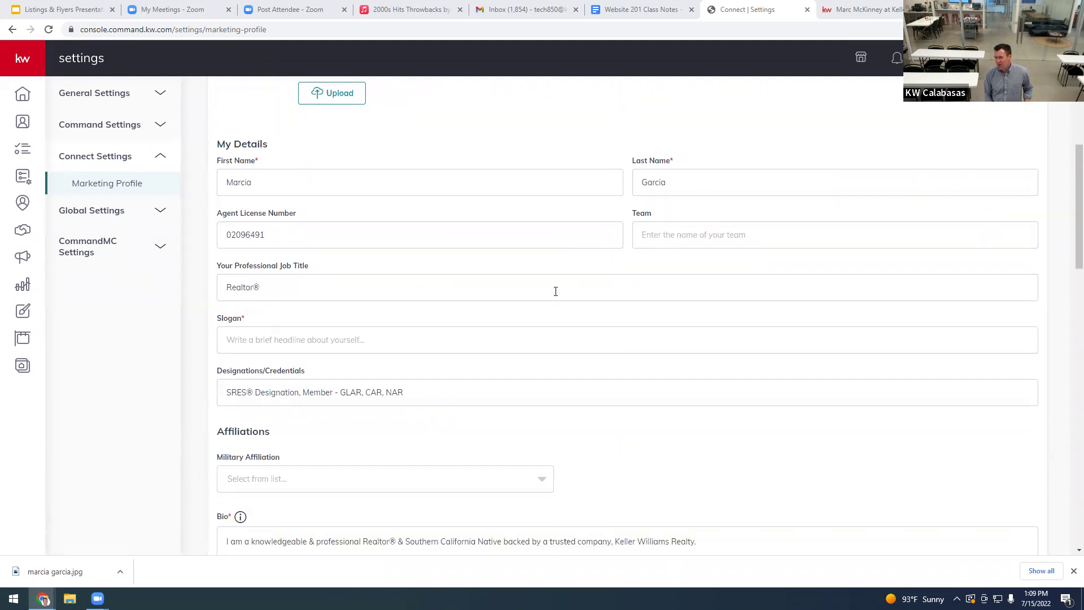
{"action": "left_click", "coordinate": [653, 238]}
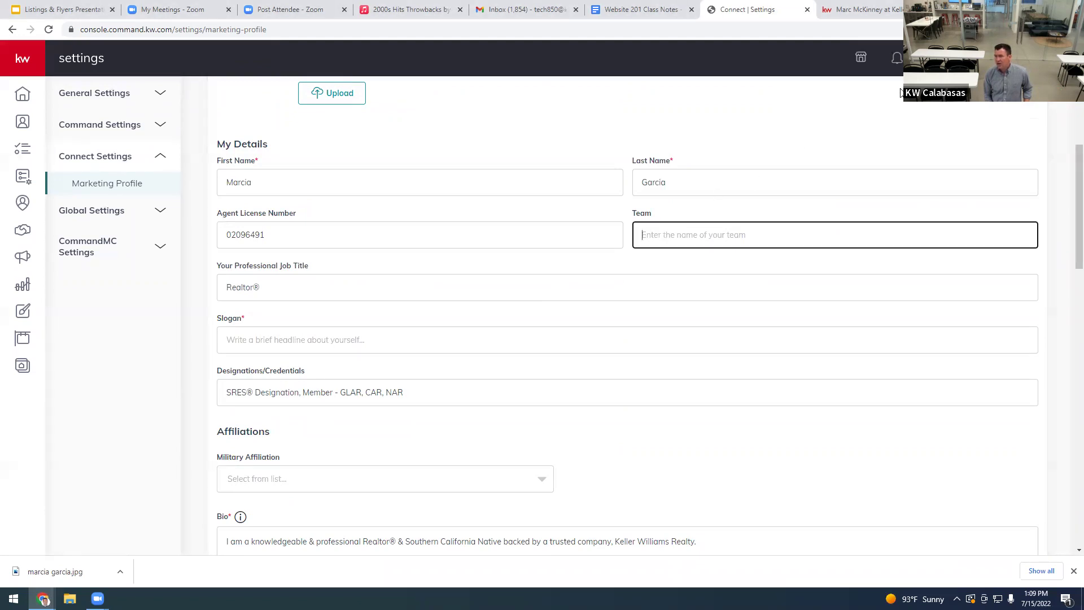
{"action": "left_click", "coordinate": [862, 17]}
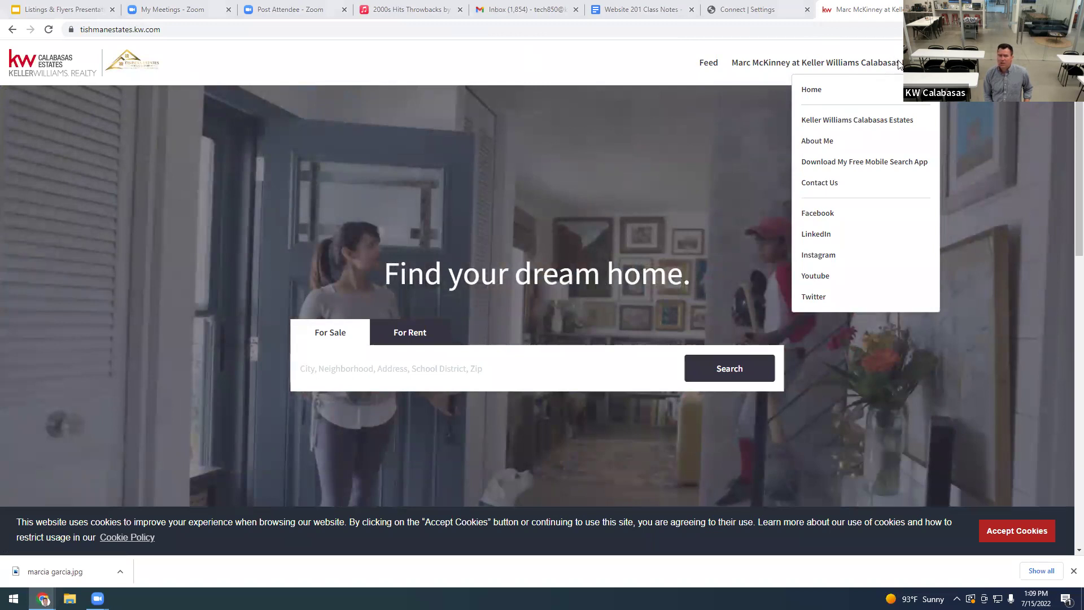
Step: Return to the office agent directory, scroll to the agent's card, and open their website
{"action": "left_click", "coordinate": [12, 29]}
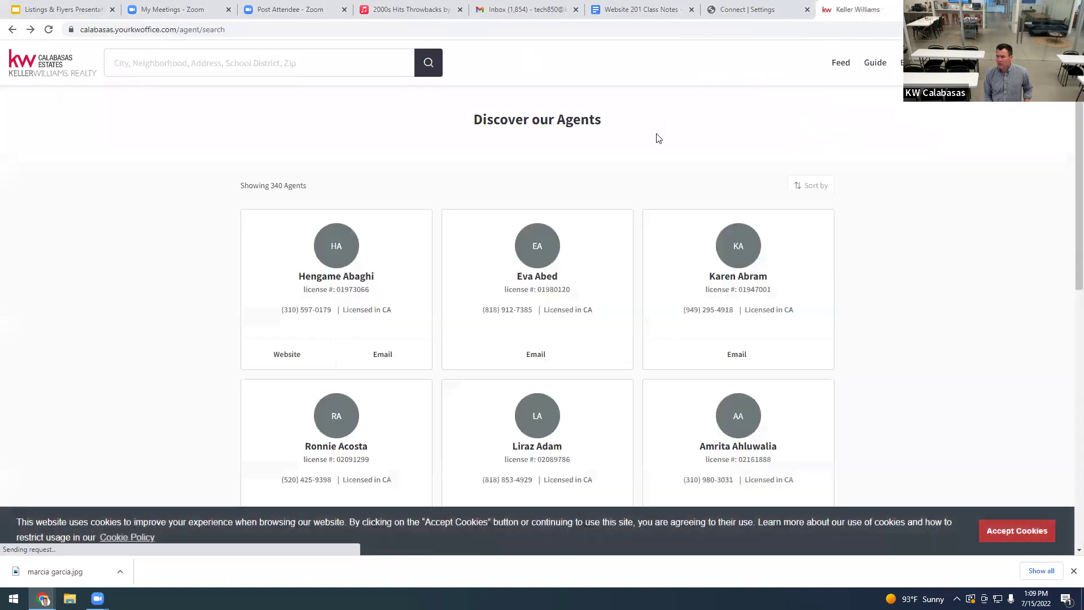
{"action": "scroll", "coordinate": [627, 225], "scroll_direction": "down", "scroll_amount": 5}
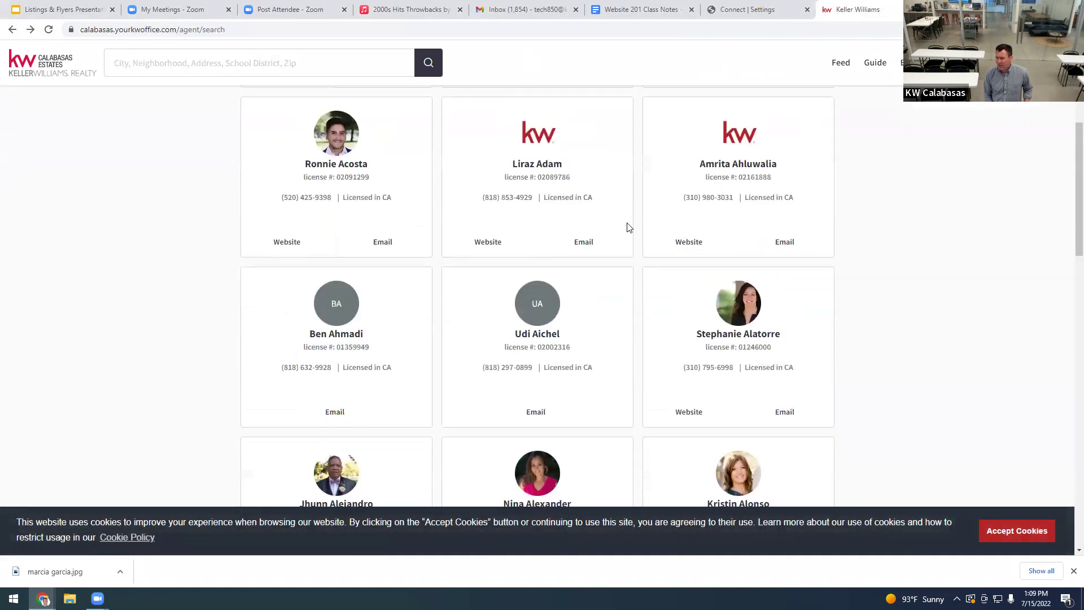
{"action": "scroll", "coordinate": [629, 227], "scroll_direction": "down", "scroll_amount": 5}
{"action": "scroll", "coordinate": [629, 227], "scroll_direction": "down", "scroll_amount": 4}
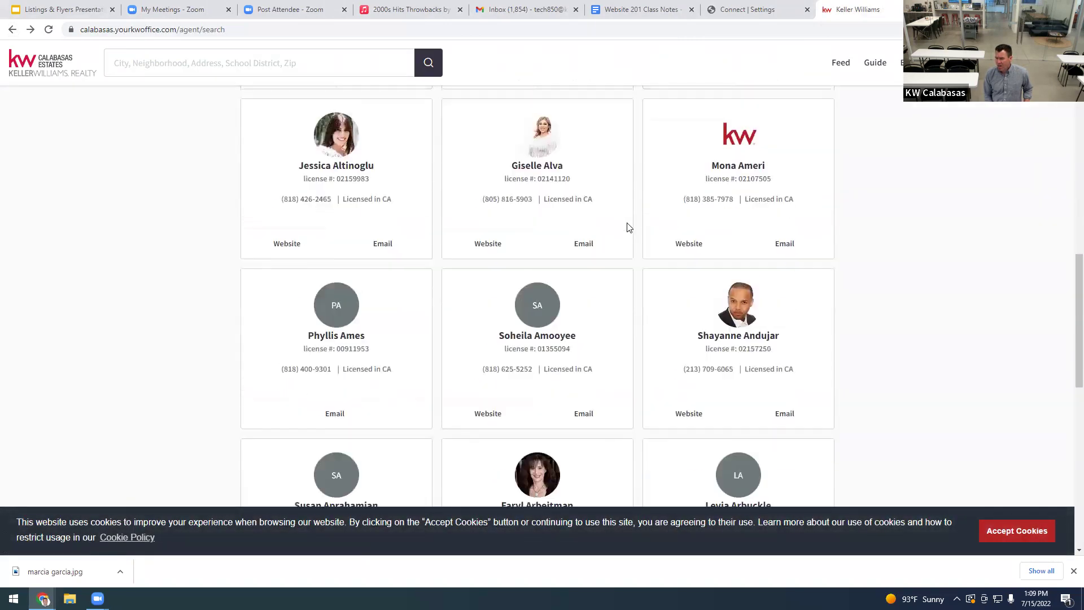
{"action": "scroll", "coordinate": [630, 227], "scroll_direction": "down", "scroll_amount": 20}
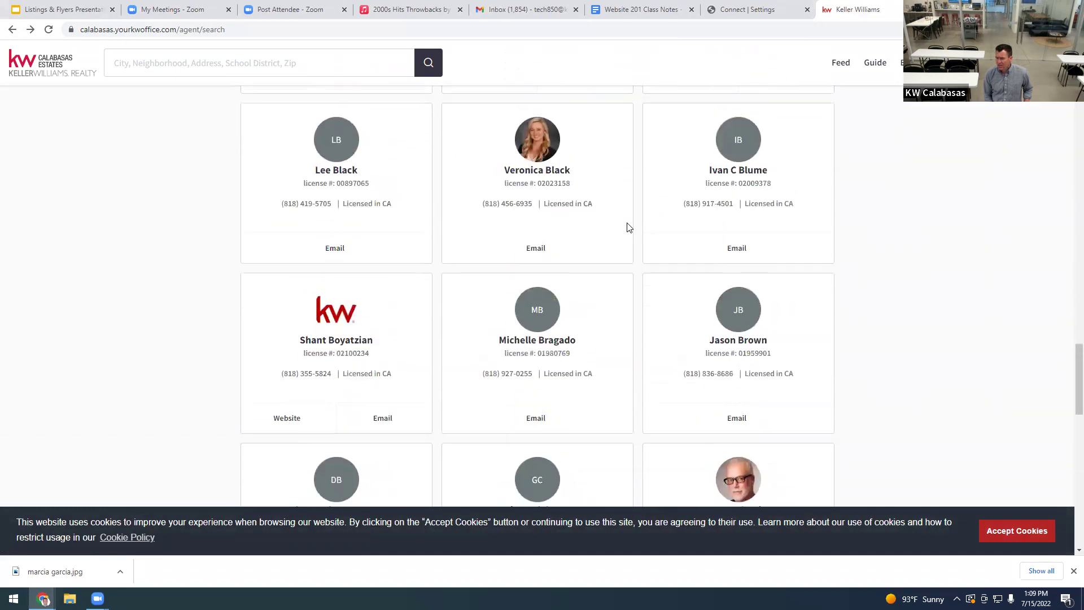
{"action": "scroll", "coordinate": [630, 227], "scroll_direction": "down", "scroll_amount": 6}
{"action": "scroll", "coordinate": [629, 227], "scroll_direction": "down", "scroll_amount": 14}
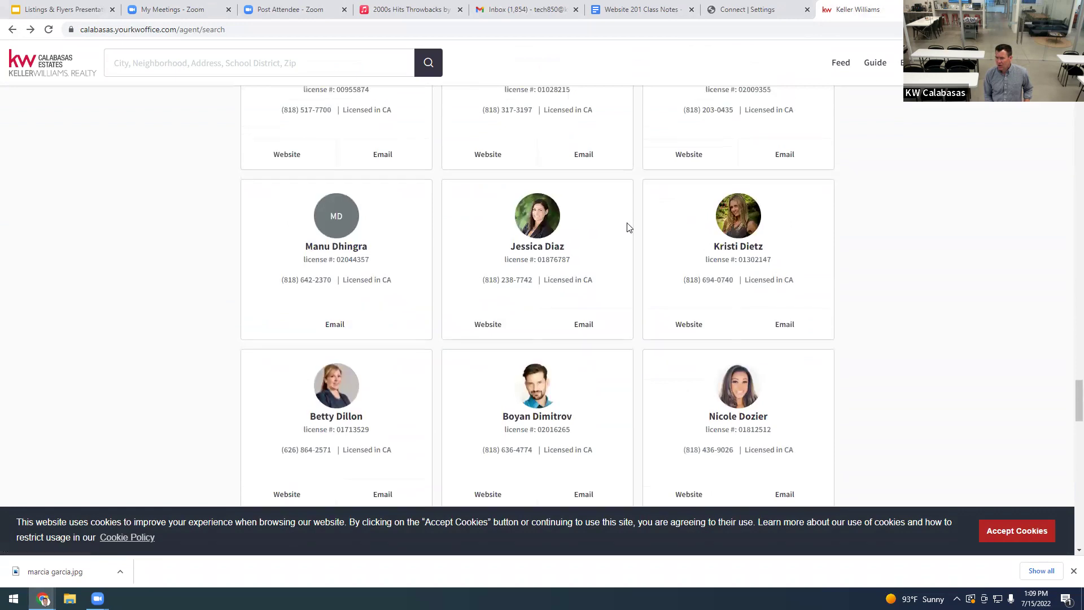
{"action": "scroll", "coordinate": [628, 227], "scroll_direction": "down", "scroll_amount": 13}
{"action": "scroll", "coordinate": [628, 227], "scroll_direction": "down", "scroll_amount": 8}
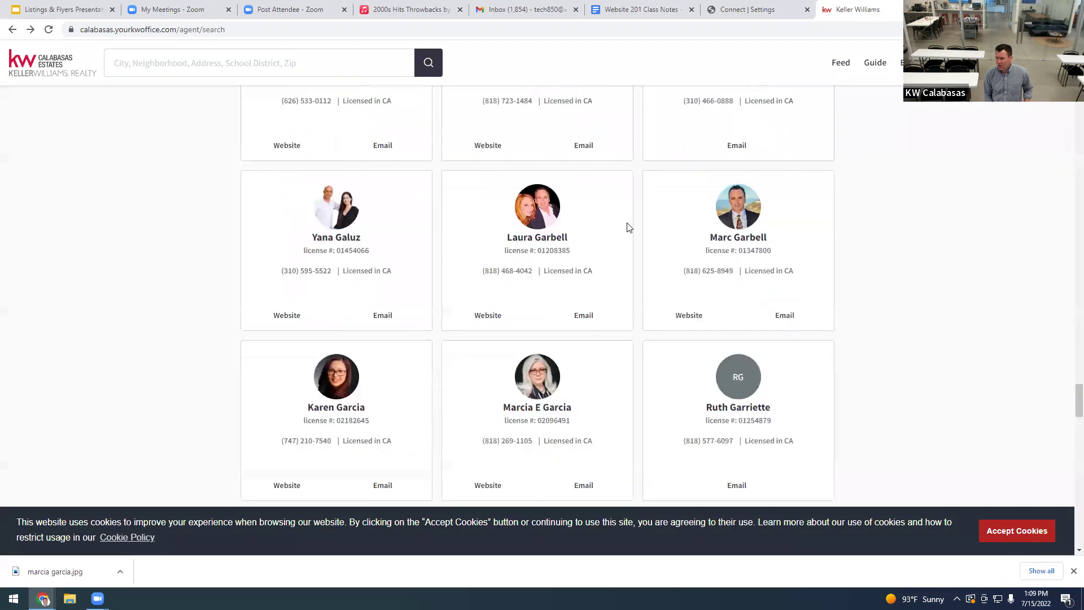
{"action": "scroll", "coordinate": [617, 312], "scroll_direction": "down", "scroll_amount": 2}
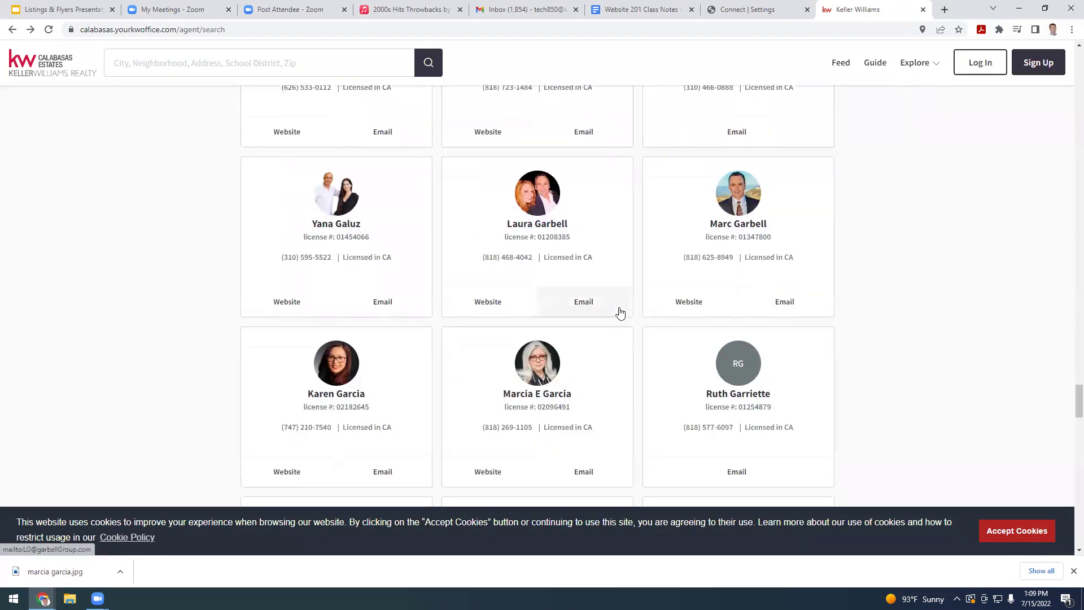
{"action": "left_click", "coordinate": [493, 373]}
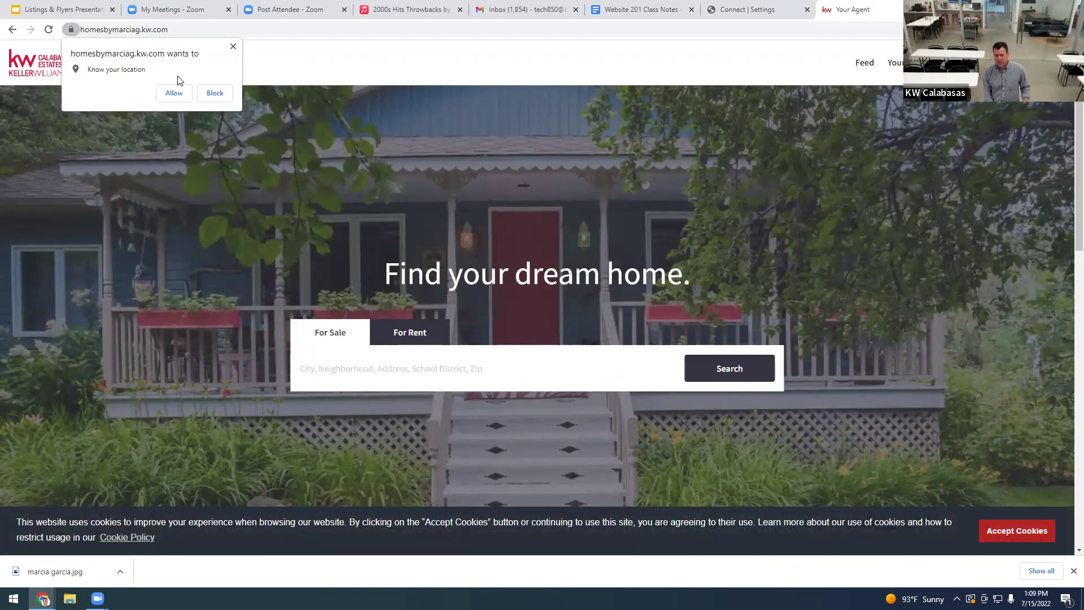
Step: Allow location access on the agent's website, review her contact details, and return to the Marketing Profile
{"action": "left_click", "coordinate": [173, 94]}
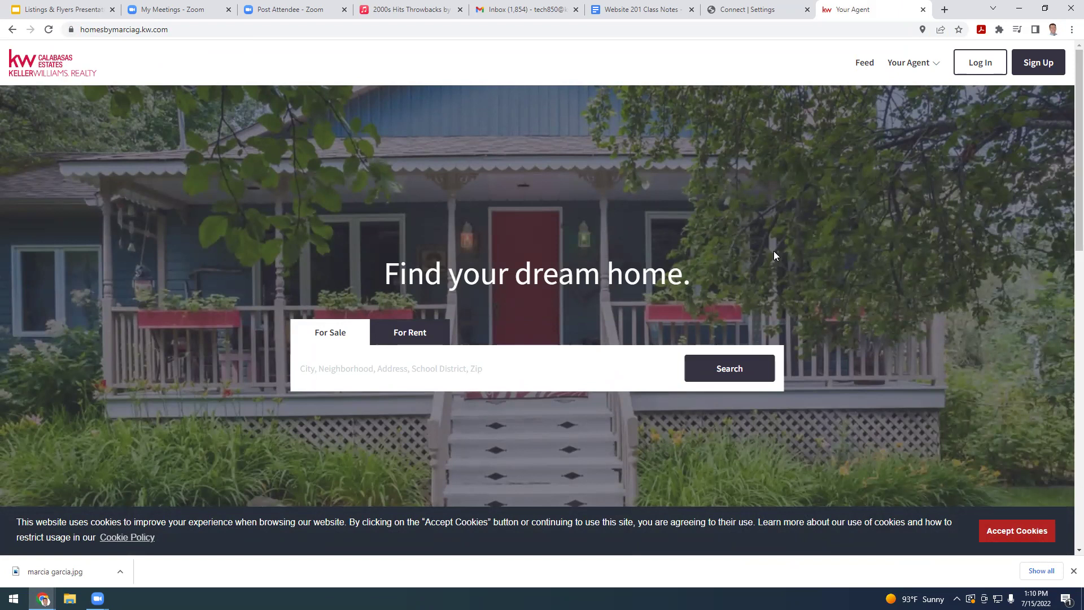
{"action": "scroll", "coordinate": [774, 254], "scroll_direction": "down", "scroll_amount": 2}
{"action": "scroll", "coordinate": [774, 254], "scroll_direction": "up", "scroll_amount": 2}
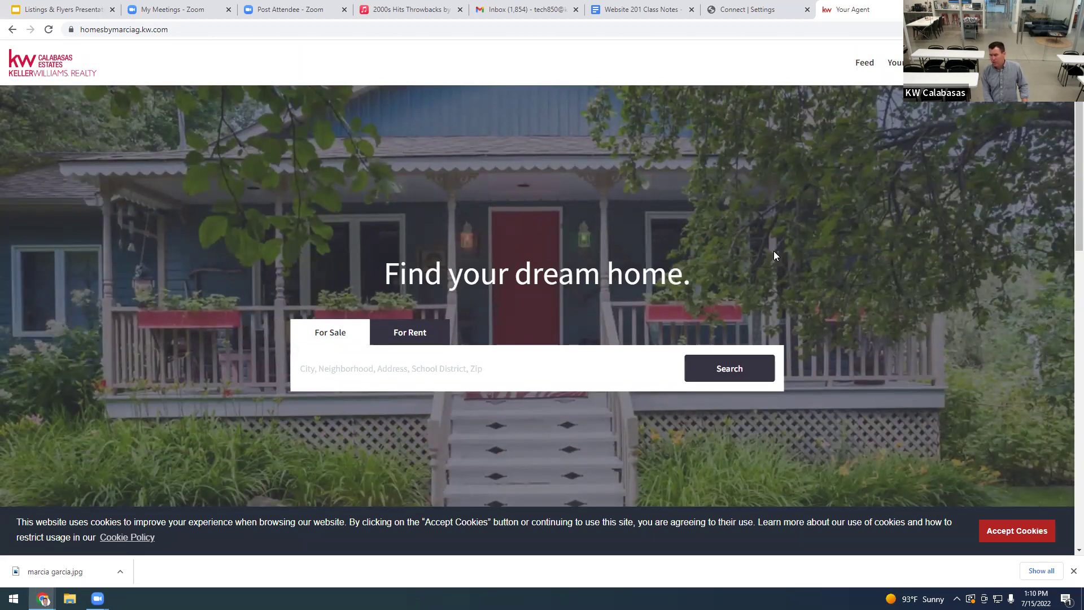
{"action": "scroll", "coordinate": [774, 251], "scroll_direction": "down", "scroll_amount": 2}
{"action": "scroll", "coordinate": [773, 252], "scroll_direction": "down", "scroll_amount": 3}
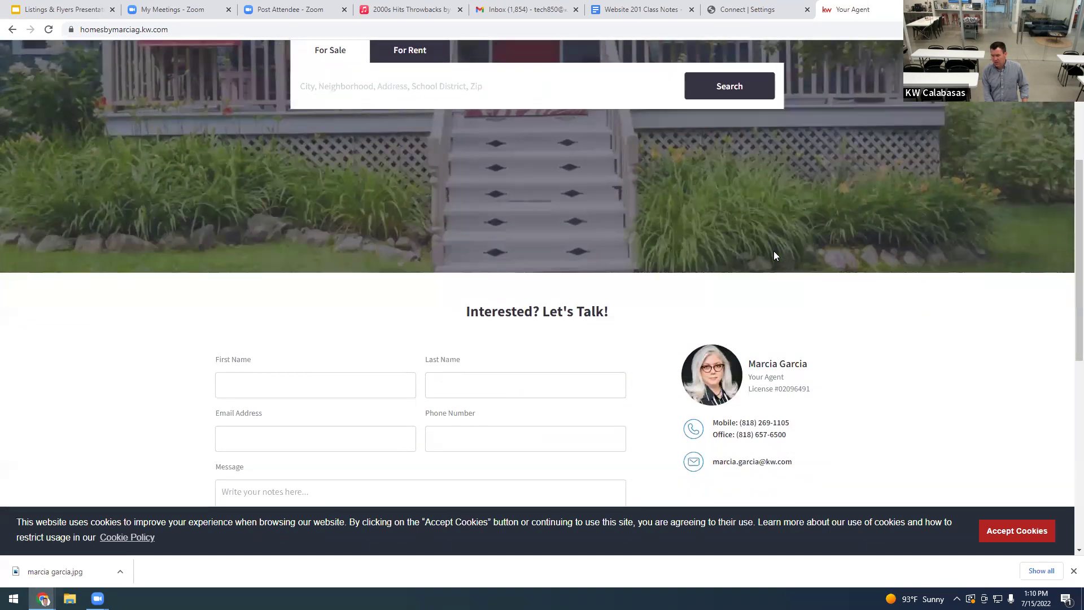
{"action": "scroll", "coordinate": [773, 252], "scroll_direction": "up", "scroll_amount": 2}
{"action": "scroll", "coordinate": [774, 252], "scroll_direction": "down", "scroll_amount": 3}
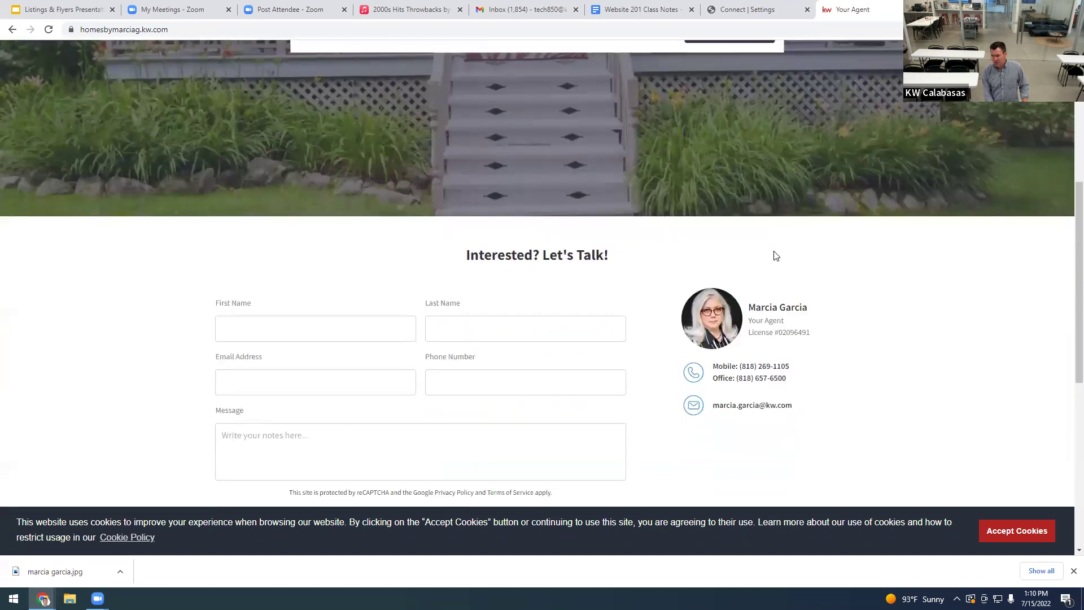
{"action": "scroll", "coordinate": [774, 252], "scroll_direction": "down", "scroll_amount": 2}
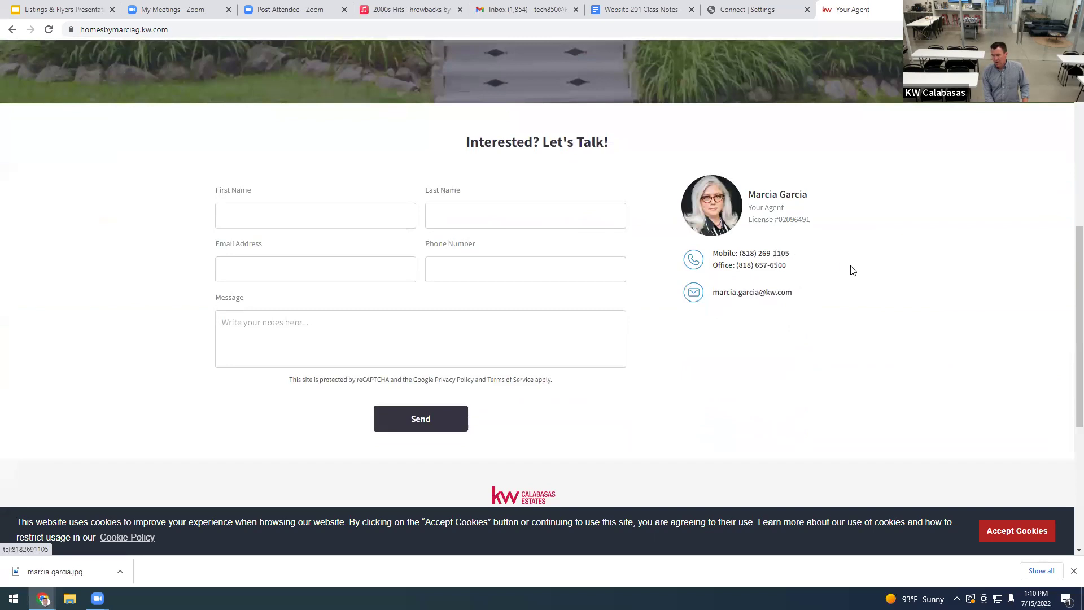
{"action": "scroll", "coordinate": [853, 271], "scroll_direction": "up", "scroll_amount": 5}
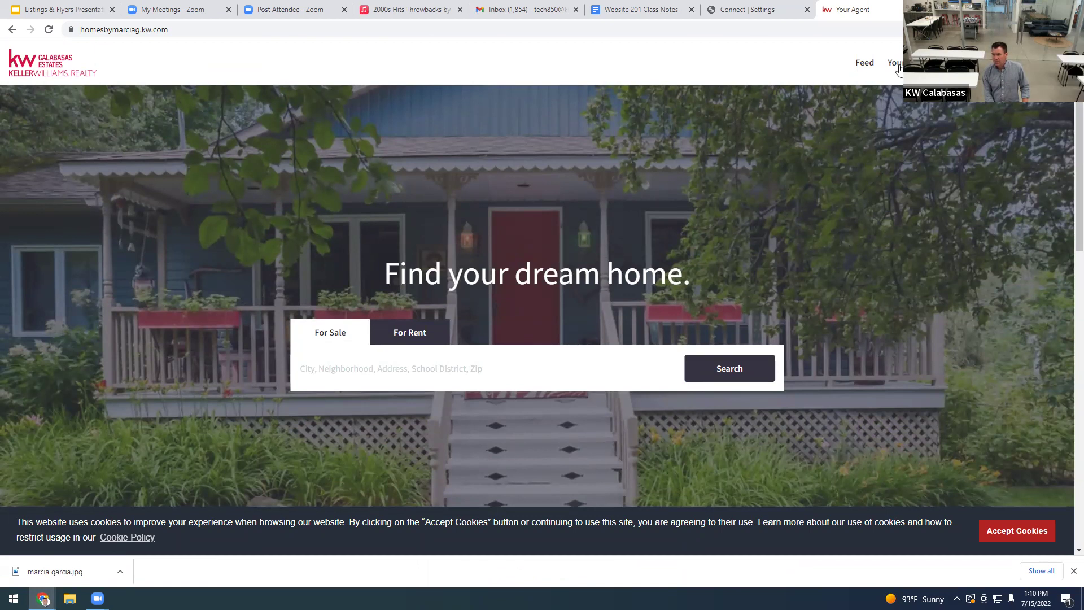
{"action": "left_click", "coordinate": [733, 9]}
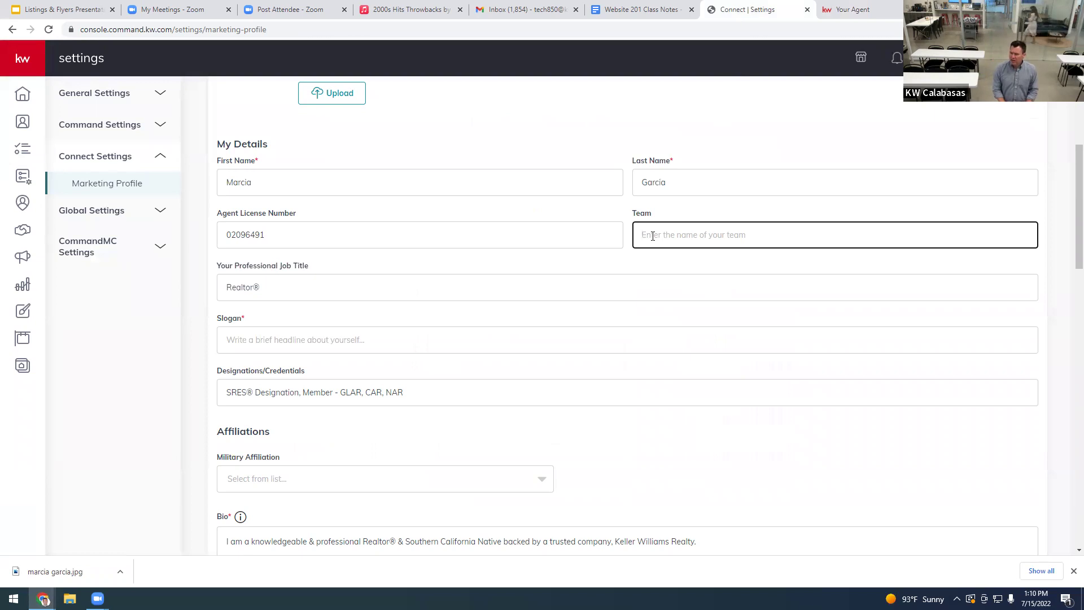
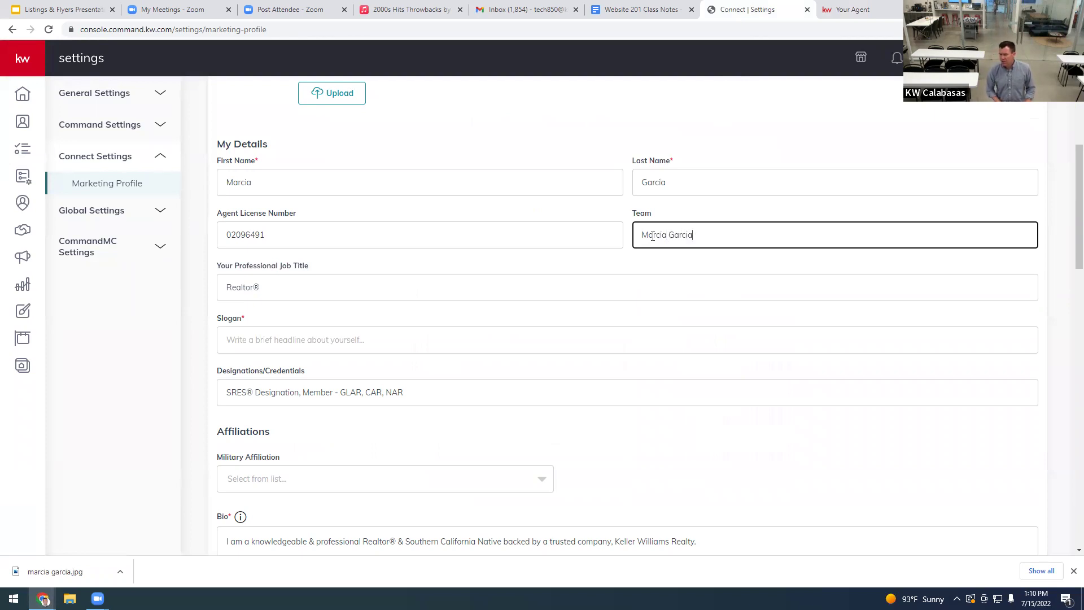
Step: Enter the agent's full name in the Marketing Profile's Team field and confirm it
{"action": "left_click", "coordinate": [671, 261]}
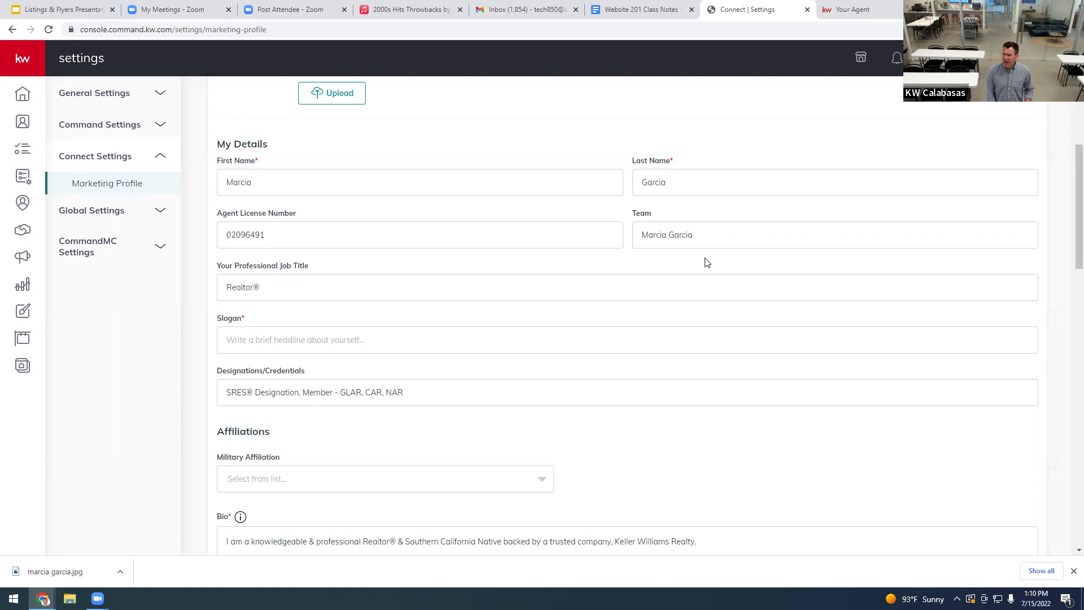
{"action": "scroll", "coordinate": [706, 263], "scroll_direction": "down", "scroll_amount": 4}
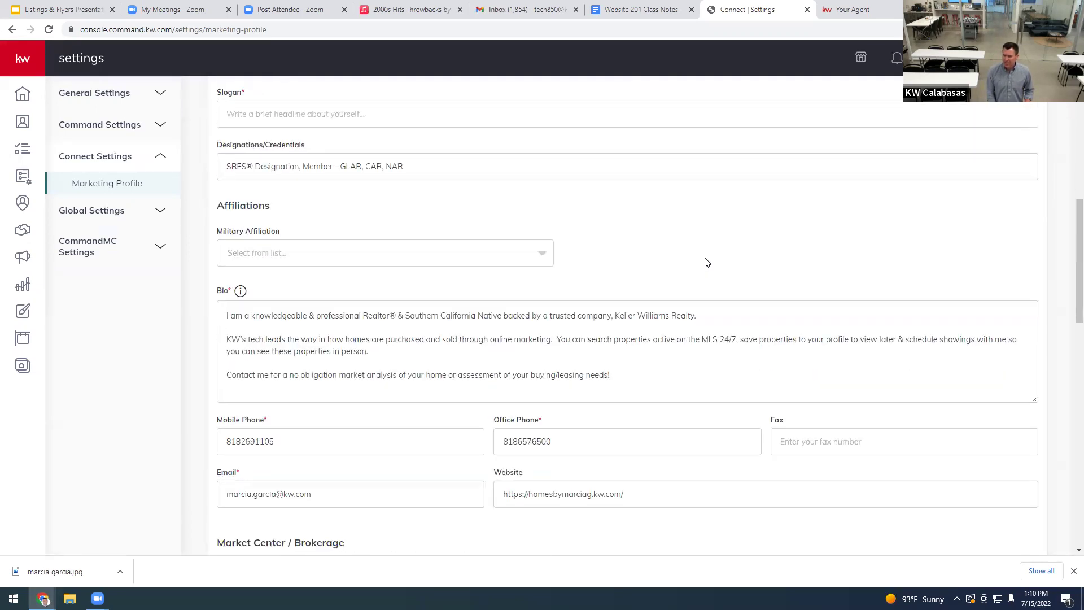
Step: Check the profile's bio, phones, website and Keller Williams Calabasas Estates brokerage against the agent's live website
{"action": "left_click", "coordinate": [849, 11]}
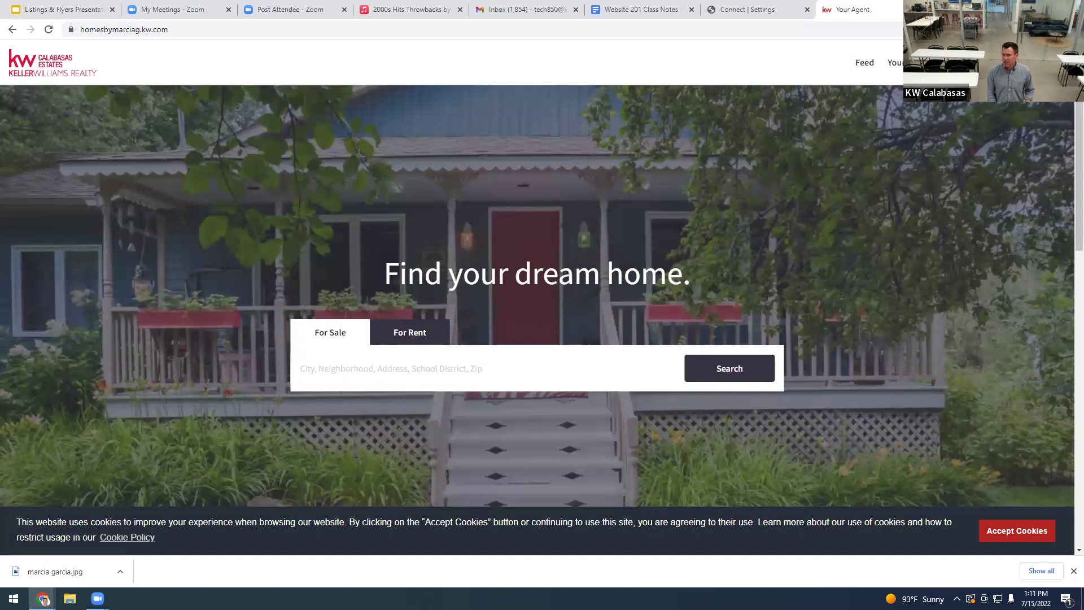
{"action": "left_click", "coordinate": [745, 11]}
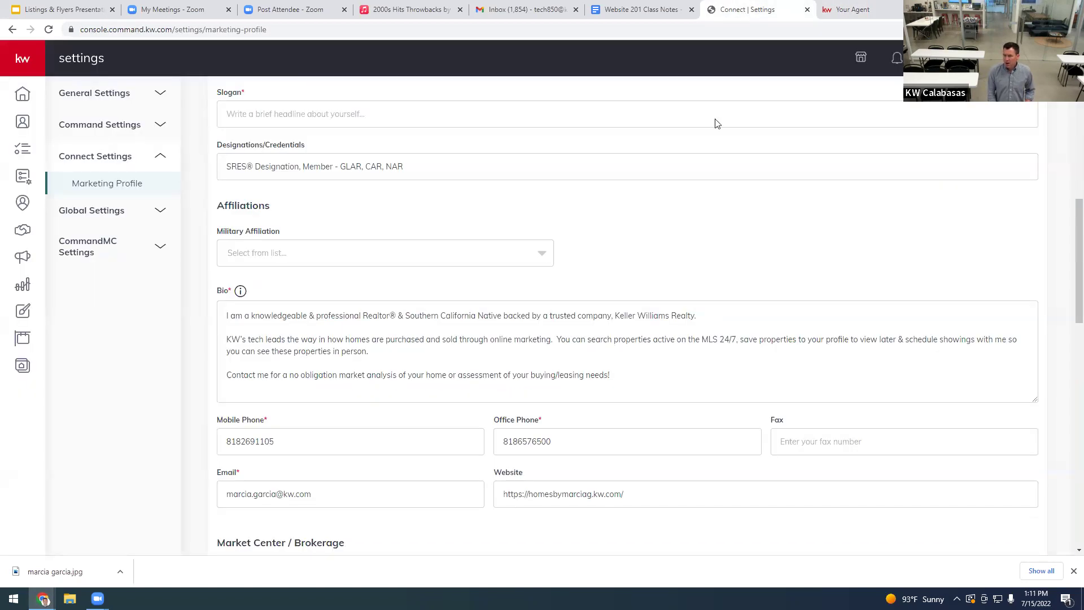
{"action": "scroll", "coordinate": [591, 241], "scroll_direction": "up", "scroll_amount": 4}
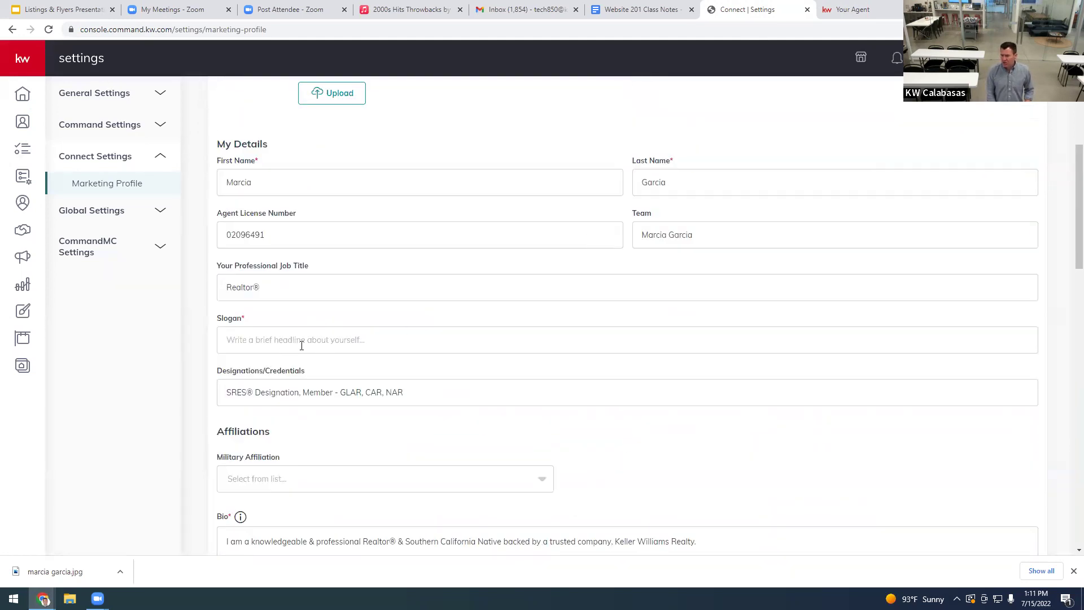
{"action": "scroll", "coordinate": [476, 411], "scroll_direction": "down", "scroll_amount": 3}
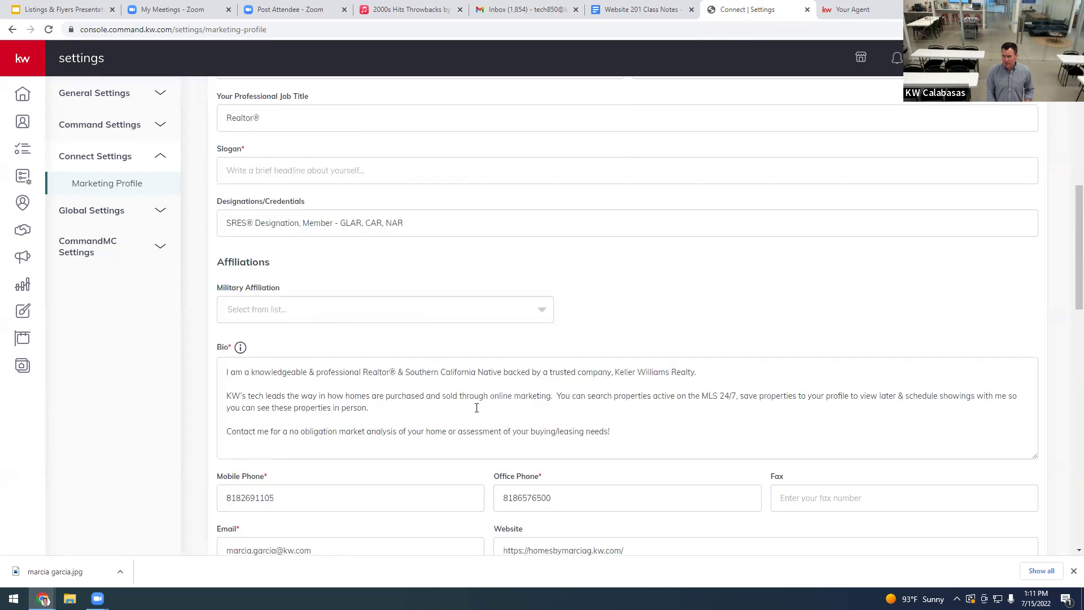
{"action": "scroll", "coordinate": [379, 334], "scroll_direction": "down", "scroll_amount": 2}
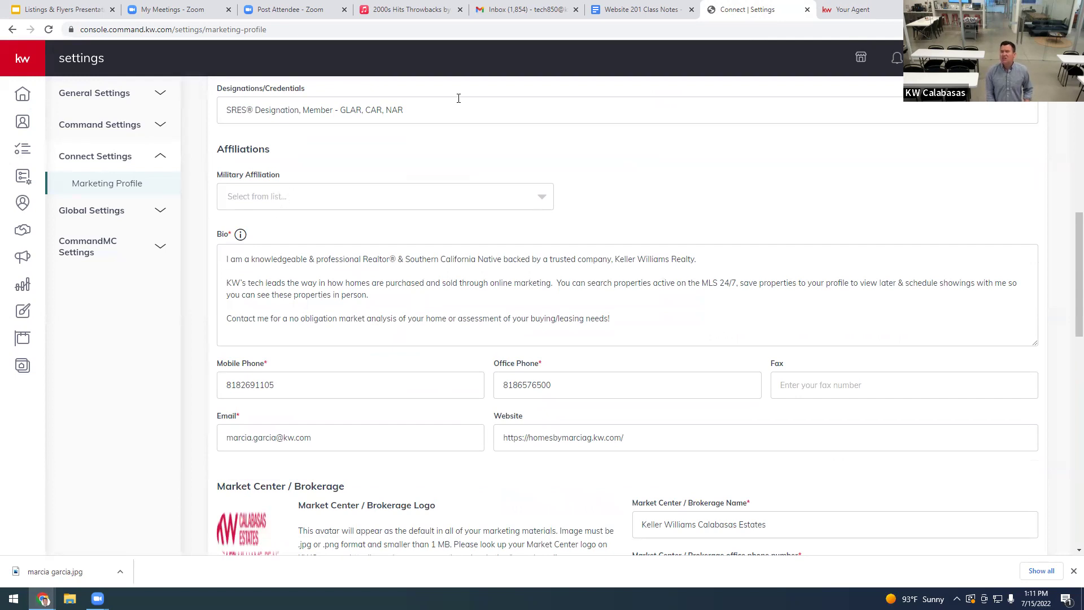
Step: Open the agent's Bio email from the Gmail inbox
{"action": "left_click", "coordinate": [533, 8]}
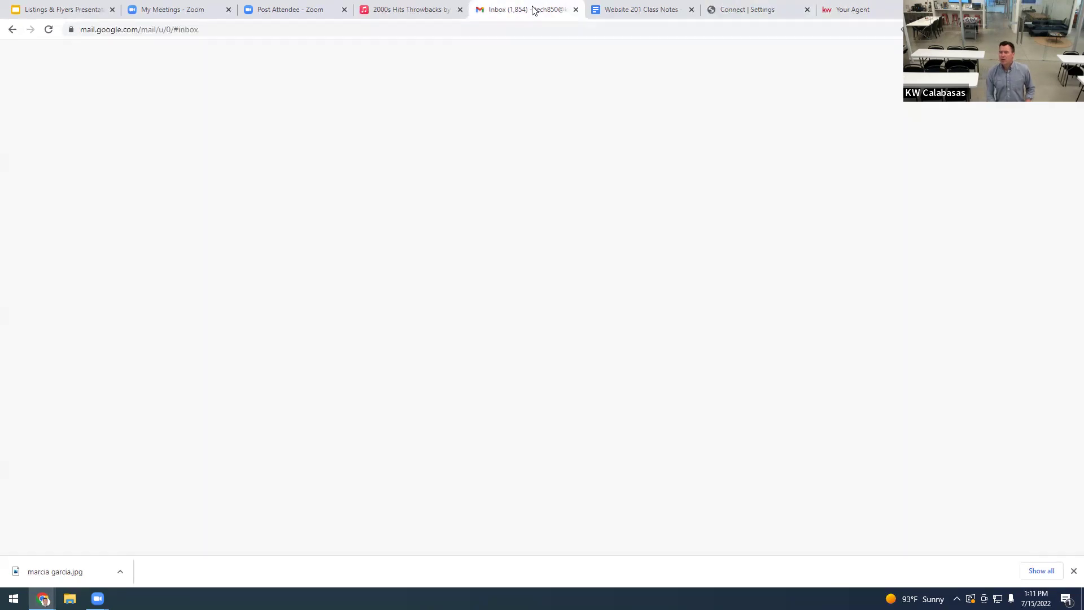
{"action": "left_click", "coordinate": [227, 134]}
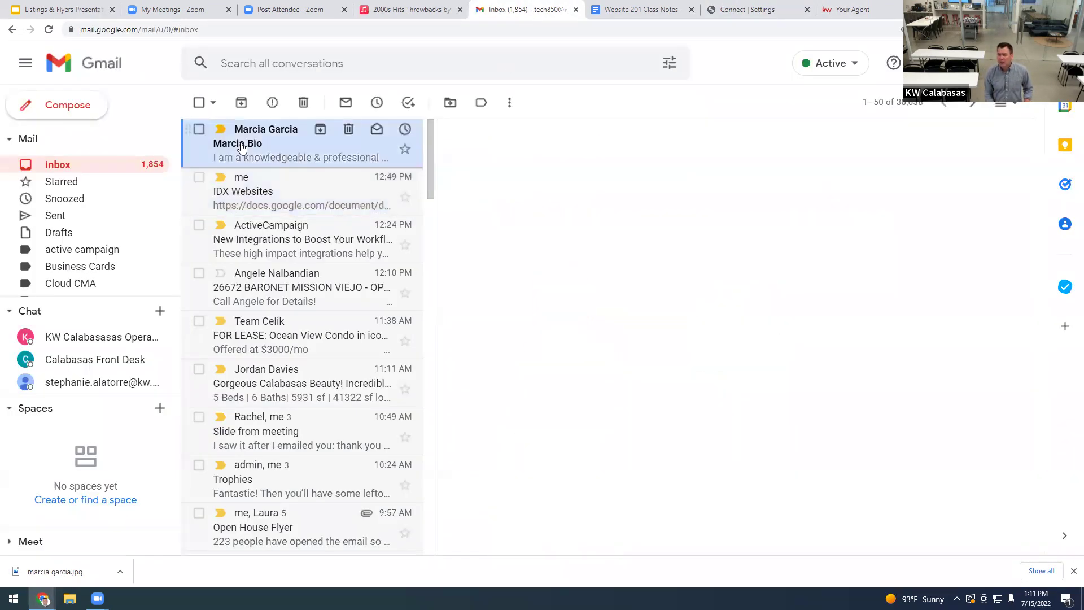
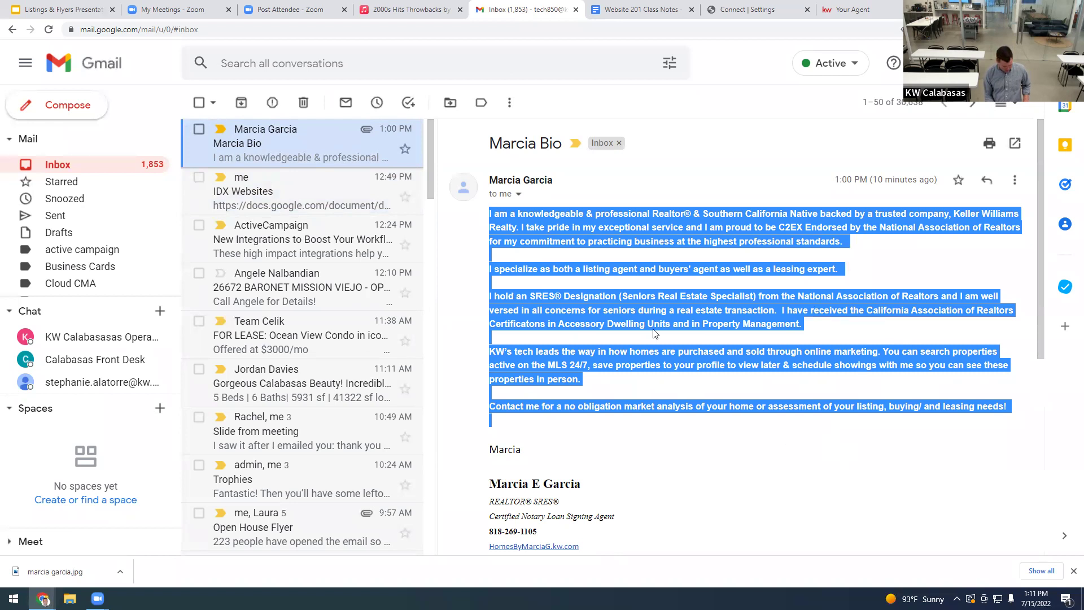
Step: Replace the existing Bio text with the agent's full emailed bio
{"action": "left_click", "coordinate": [847, 16]}
{"action": "left_click", "coordinate": [761, 11]}
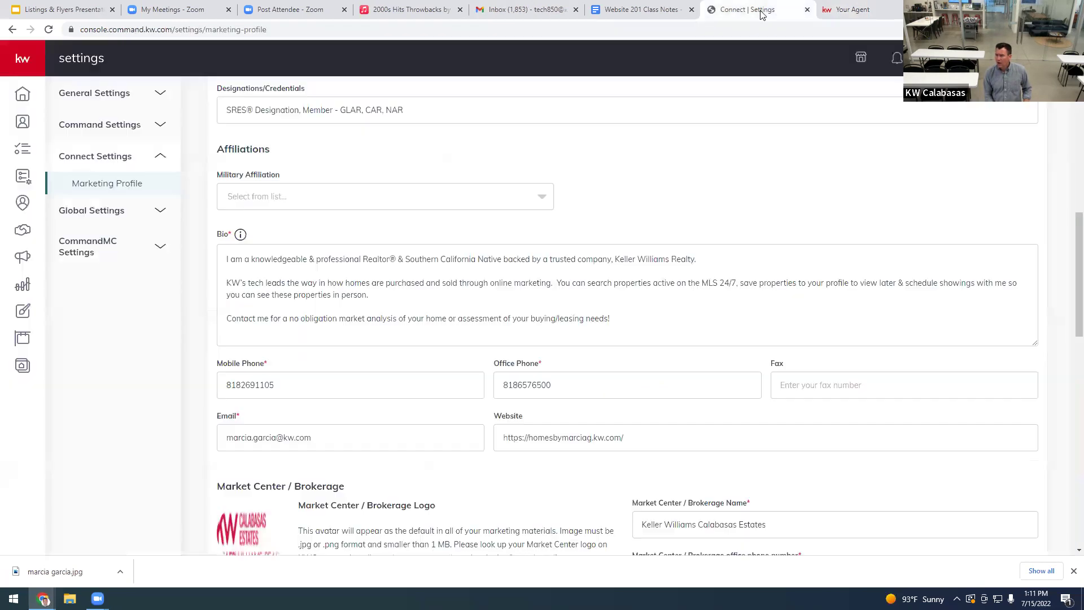
{"action": "left_click_drag", "start_coordinate": [622, 318], "coordinate": [225, 257]}
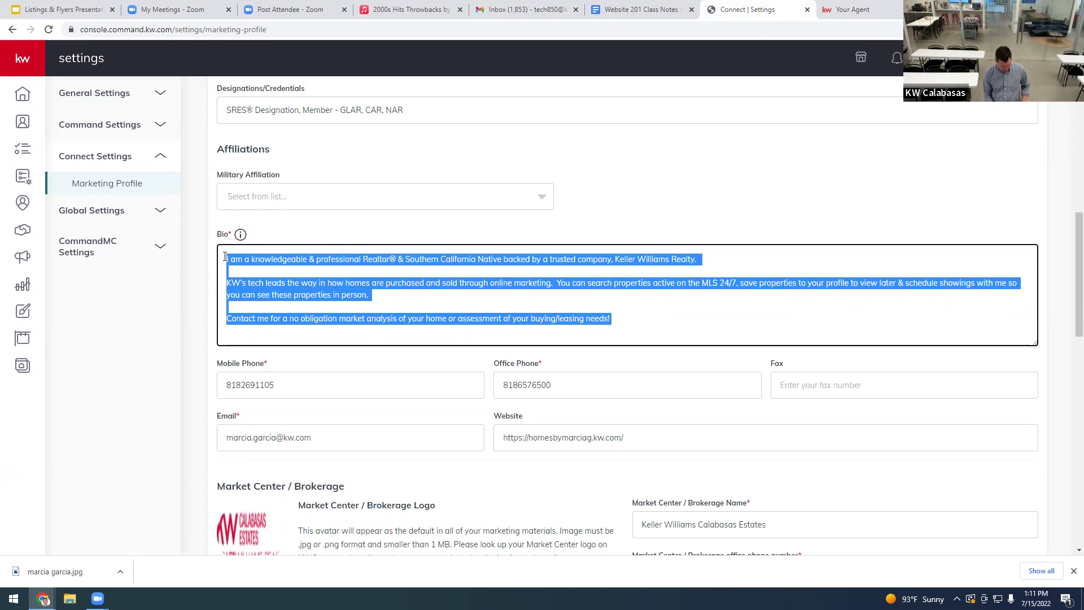
{"action": "key", "text": "ctrl+v"}
Step: Correct the typo 'Certificatons' to 'Certifications' in the pasted bio
{"action": "scroll", "coordinate": [298, 309], "scroll_direction": "up", "scroll_amount": 3}
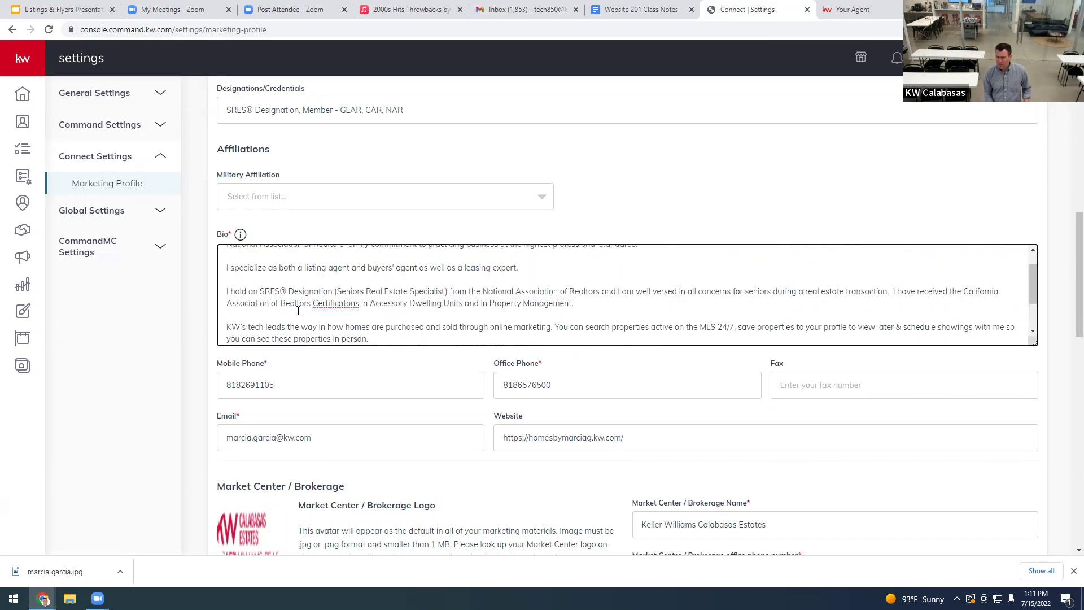
{"action": "scroll", "coordinate": [298, 309], "scroll_direction": "up", "scroll_amount": 1}
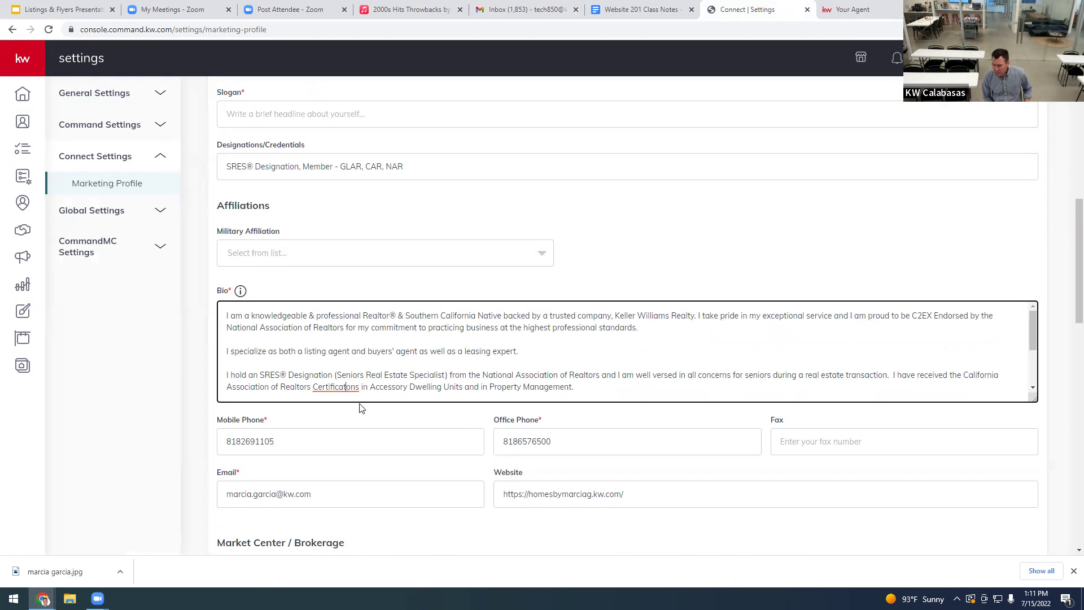
{"action": "type", "text": "i"}
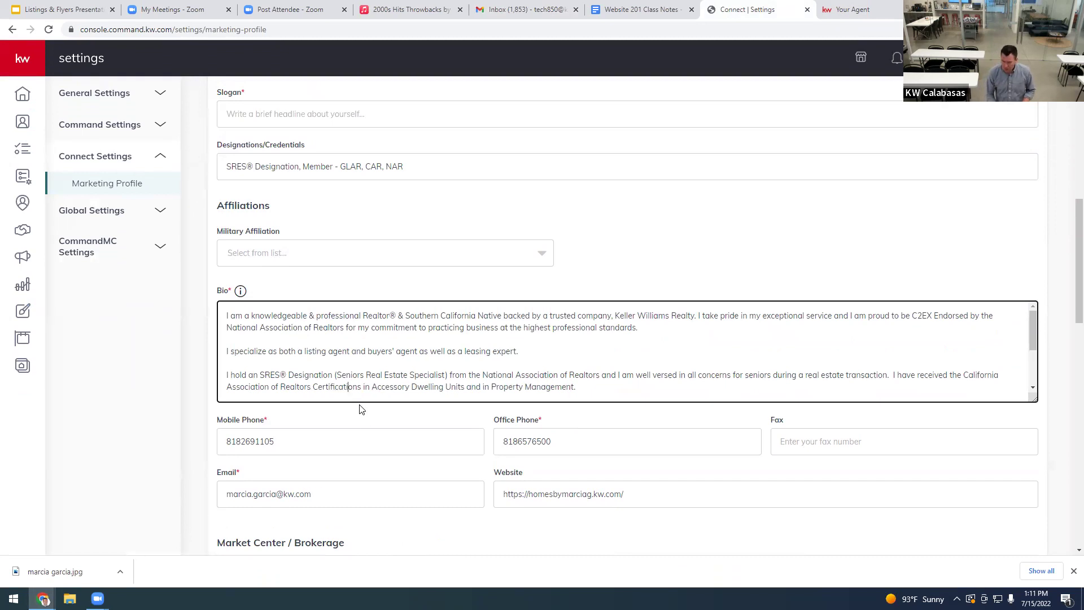
{"action": "scroll", "coordinate": [431, 379], "scroll_direction": "up", "scroll_amount": 1}
{"action": "scroll", "coordinate": [431, 380], "scroll_direction": "up", "scroll_amount": 3}
{"action": "scroll", "coordinate": [400, 539], "scroll_direction": "down", "scroll_amount": 1}
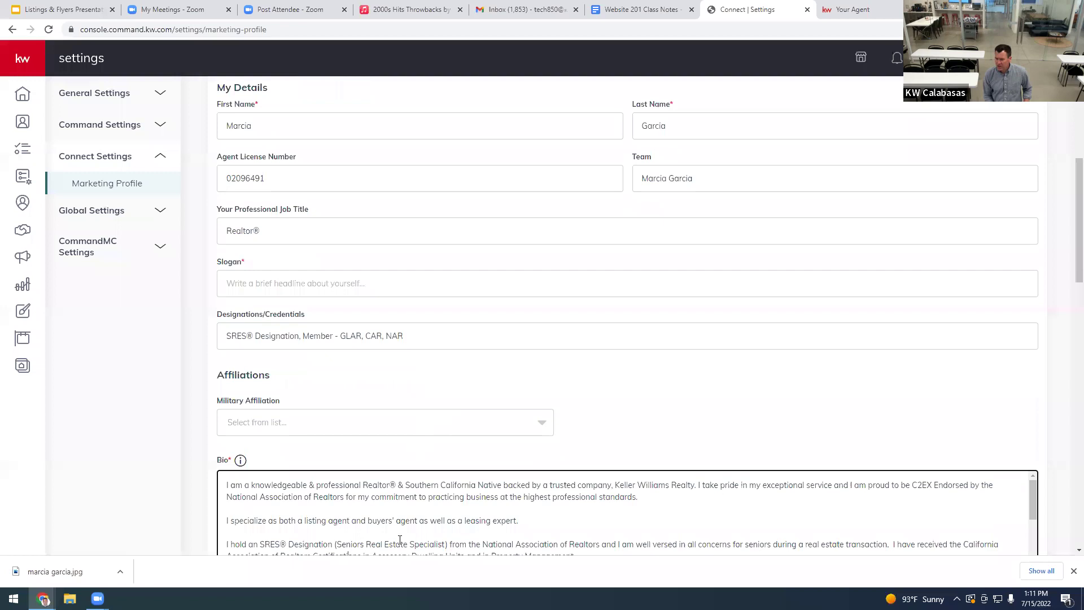
{"action": "scroll", "coordinate": [403, 497], "scroll_direction": "down", "scroll_amount": 3}
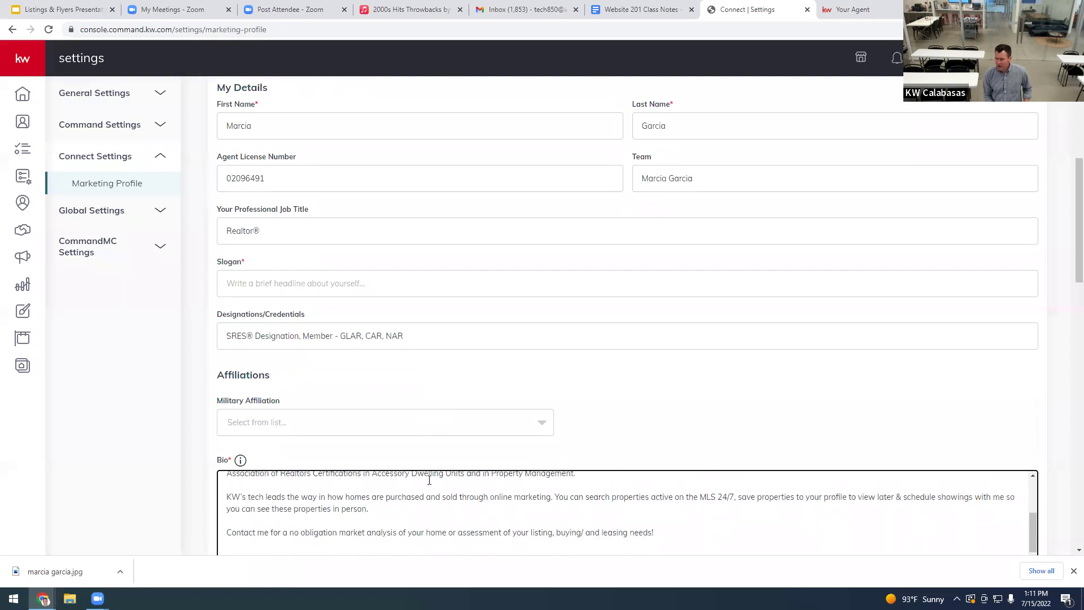
{"action": "scroll", "coordinate": [435, 450], "scroll_direction": "down", "scroll_amount": 4}
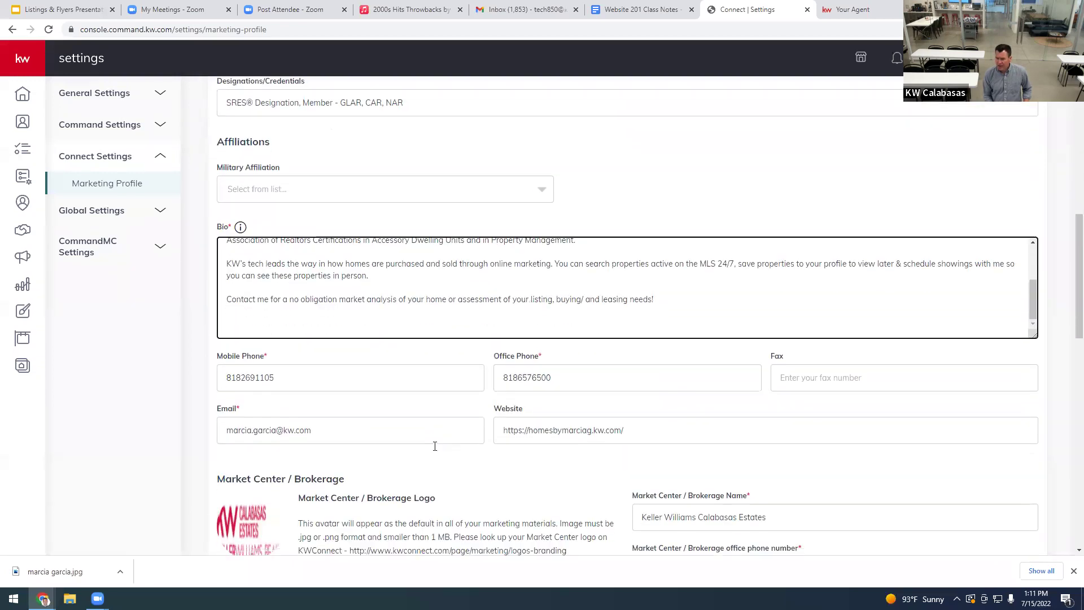
{"action": "scroll", "coordinate": [434, 446], "scroll_direction": "down", "scroll_amount": 2}
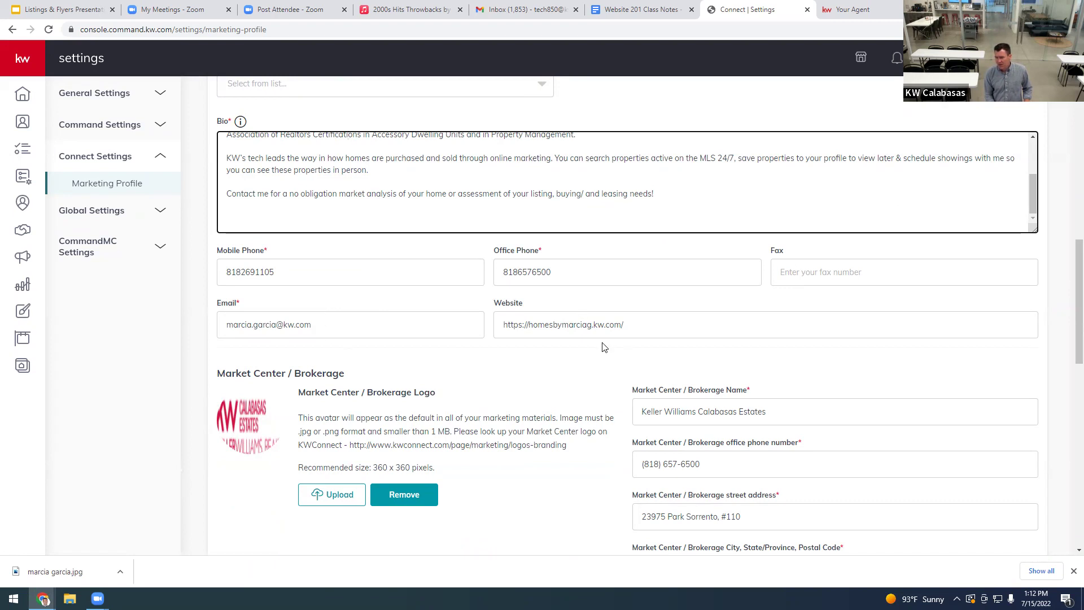
{"action": "scroll", "coordinate": [602, 346], "scroll_direction": "down", "scroll_amount": 1}
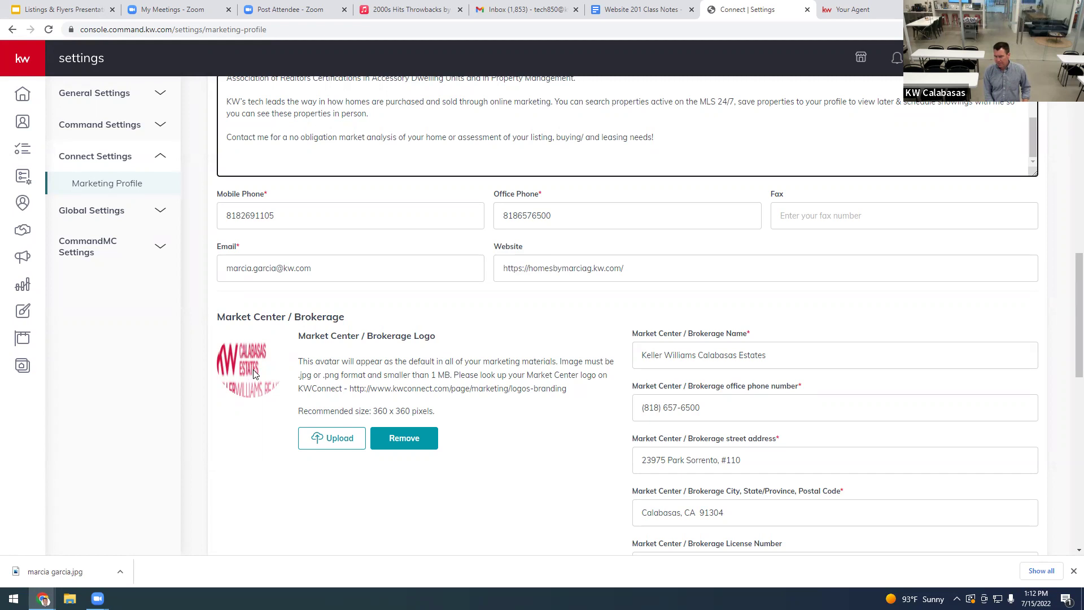
{"action": "scroll", "coordinate": [254, 374], "scroll_direction": "down", "scroll_amount": 2}
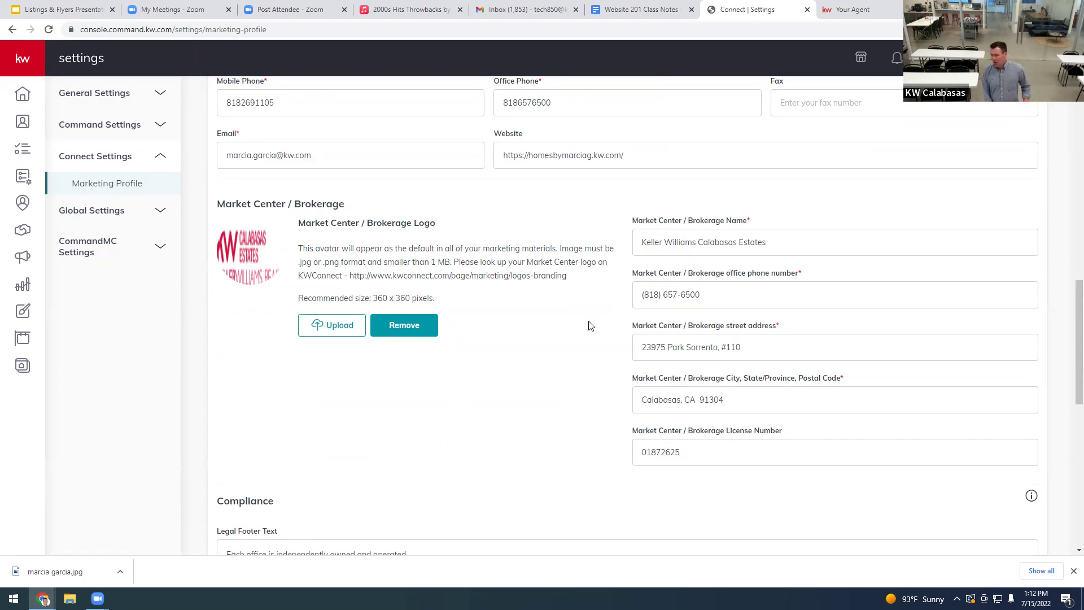
{"action": "scroll", "coordinate": [588, 321], "scroll_direction": "down", "scroll_amount": 1}
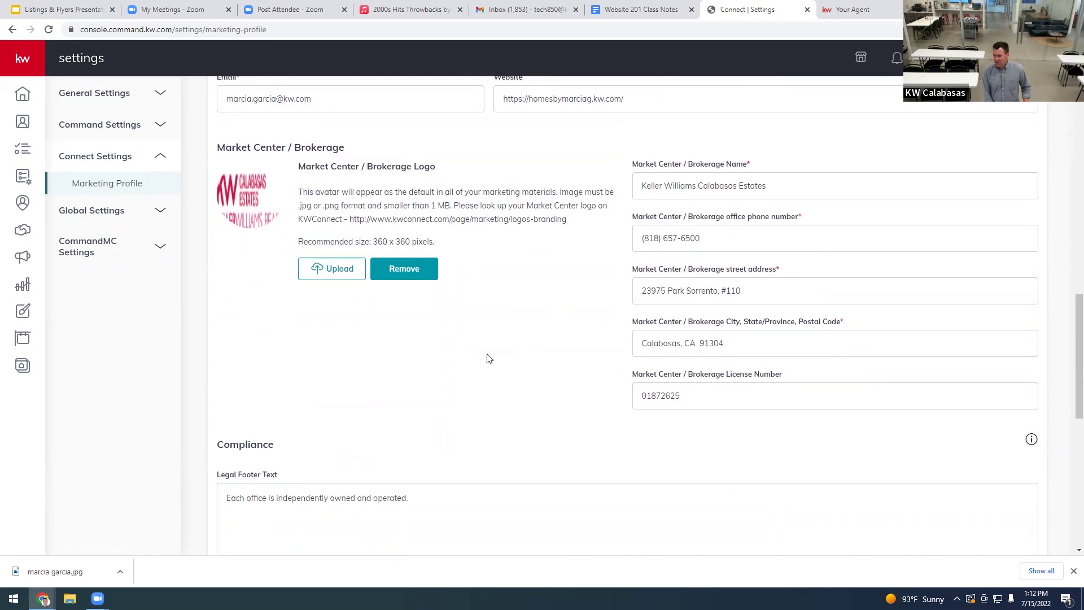
{"action": "scroll", "coordinate": [489, 359], "scroll_direction": "down", "scroll_amount": 2}
{"action": "scroll", "coordinate": [489, 359], "scroll_direction": "down", "scroll_amount": 1}
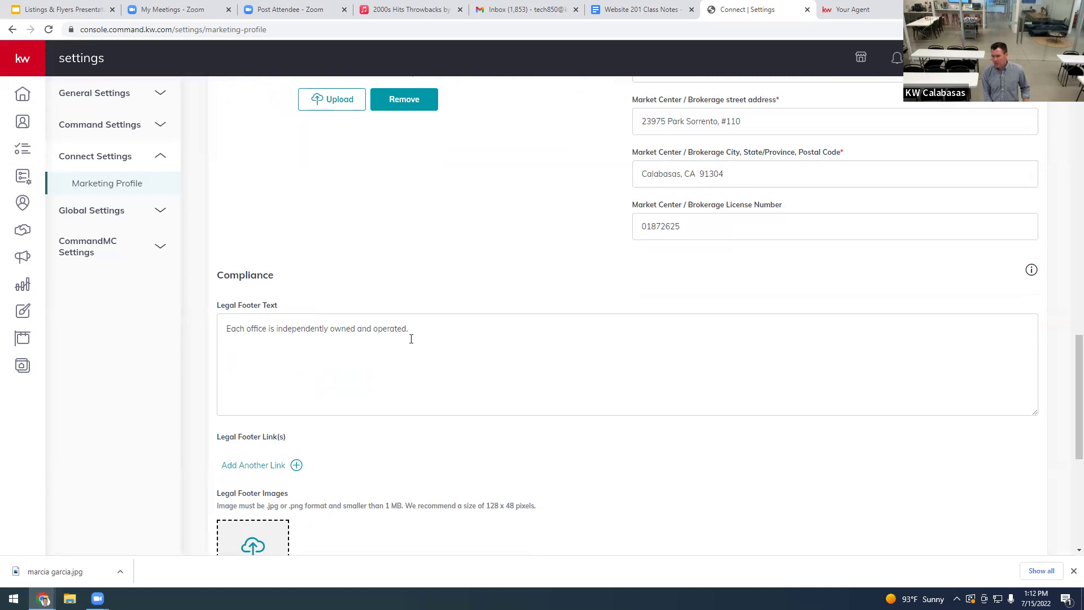
{"action": "scroll", "coordinate": [430, 326], "scroll_direction": "down", "scroll_amount": 3}
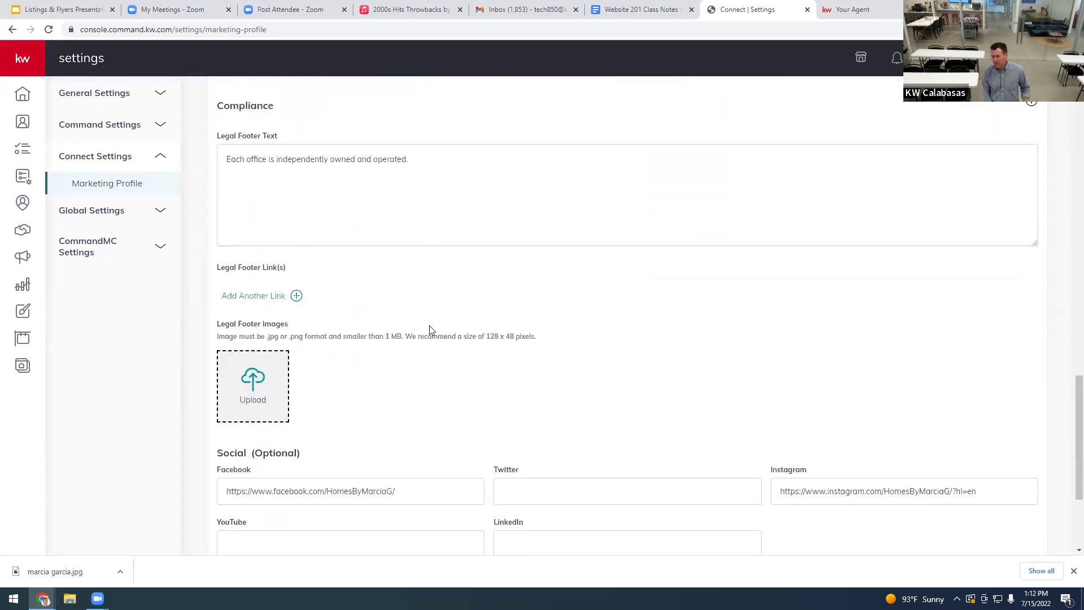
{"action": "scroll", "coordinate": [430, 330], "scroll_direction": "down", "scroll_amount": 1}
{"action": "scroll", "coordinate": [430, 331], "scroll_direction": "down", "scroll_amount": 2}
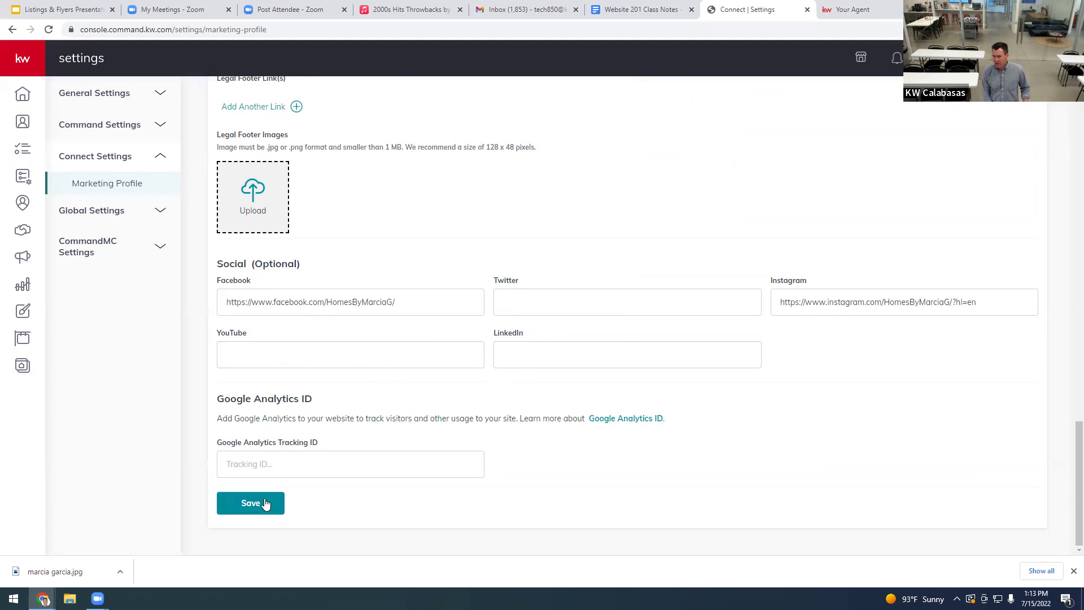
Step: Fill the required Slogan with 'For all of you Real Estate Needs' and save the profile
{"action": "left_click", "coordinate": [246, 507]}
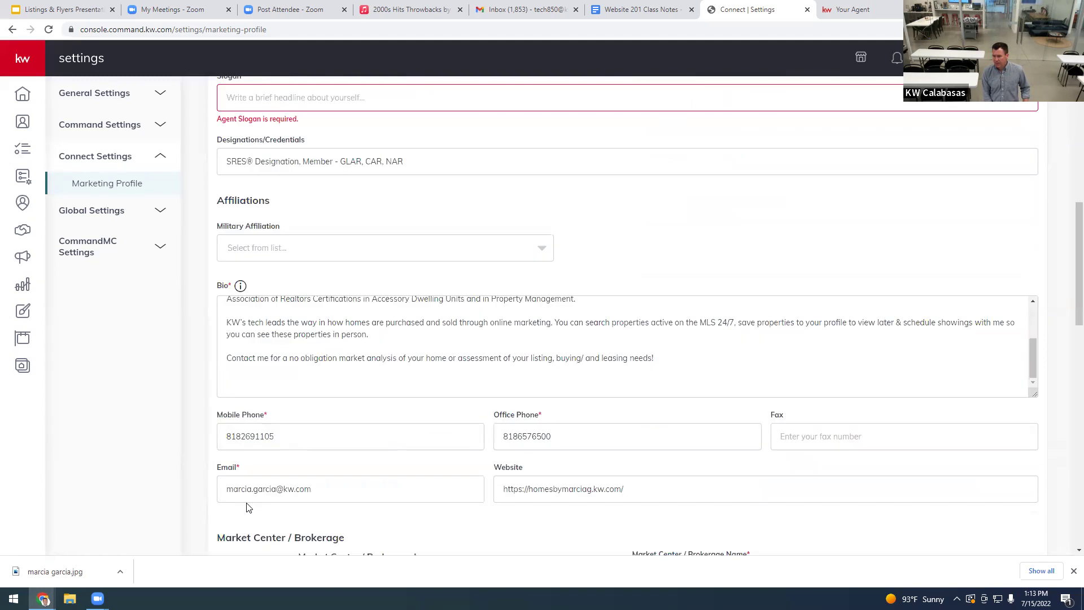
{"action": "scroll", "coordinate": [334, 205], "scroll_direction": "up", "scroll_amount": 3}
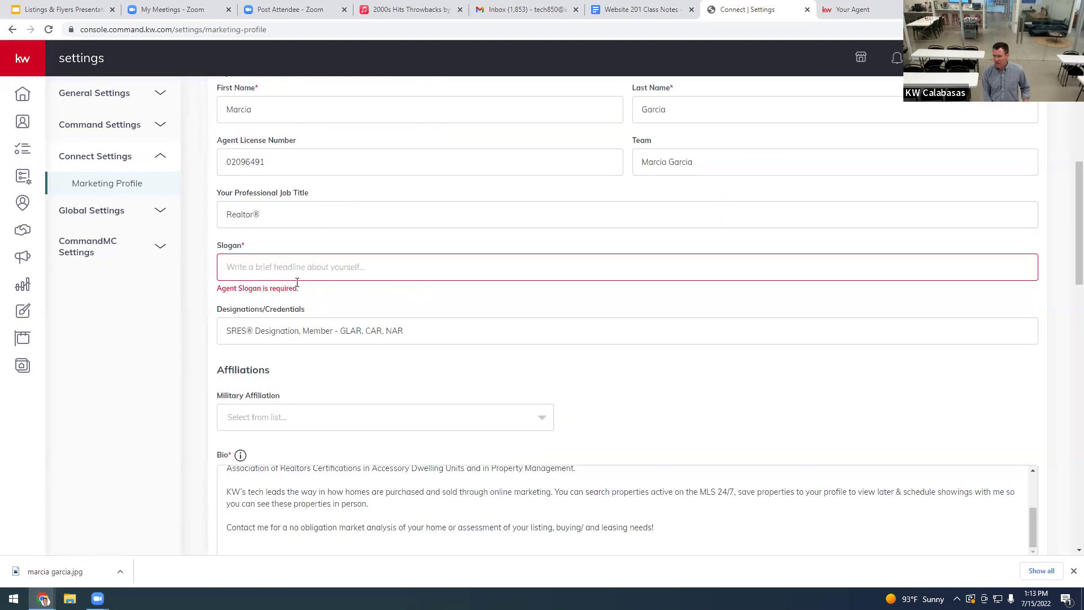
{"action": "left_click", "coordinate": [240, 271]}
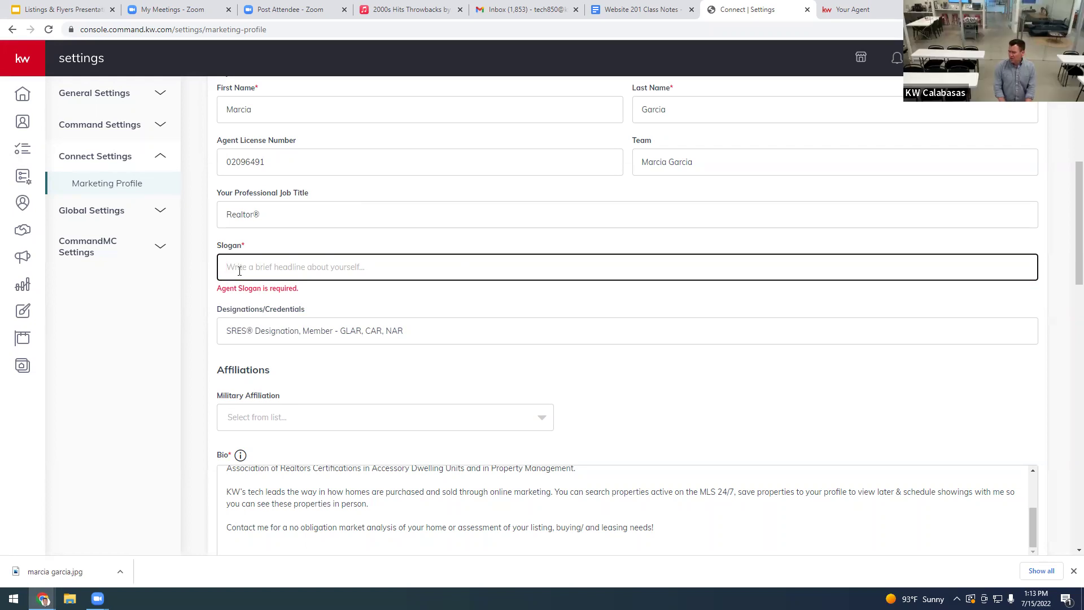
{"action": "type", "text": "For all of you"}
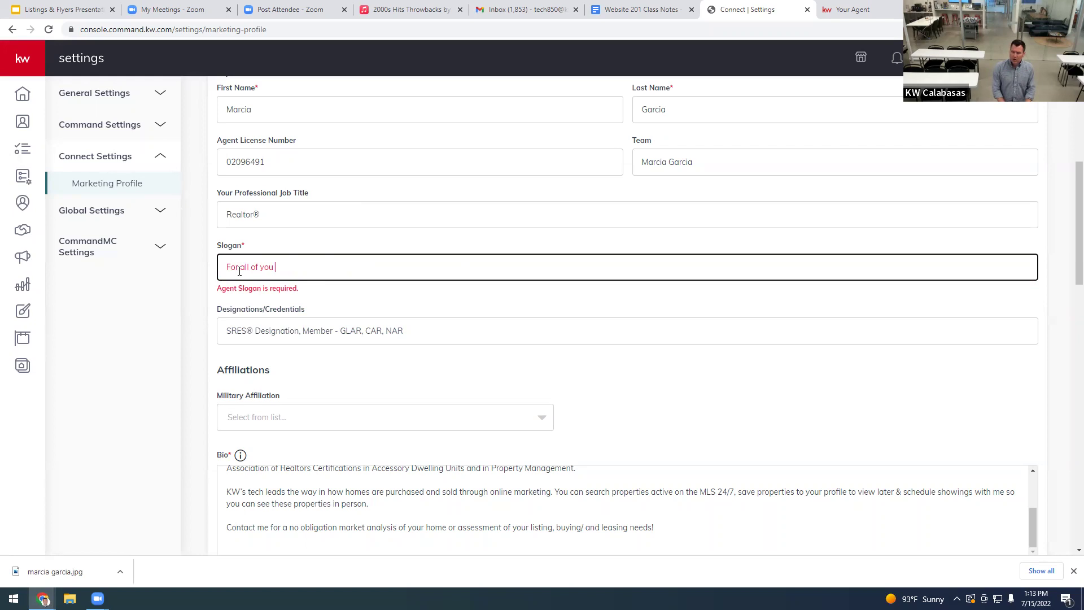
{"action": "type", "text": " Real Estate Needs"}
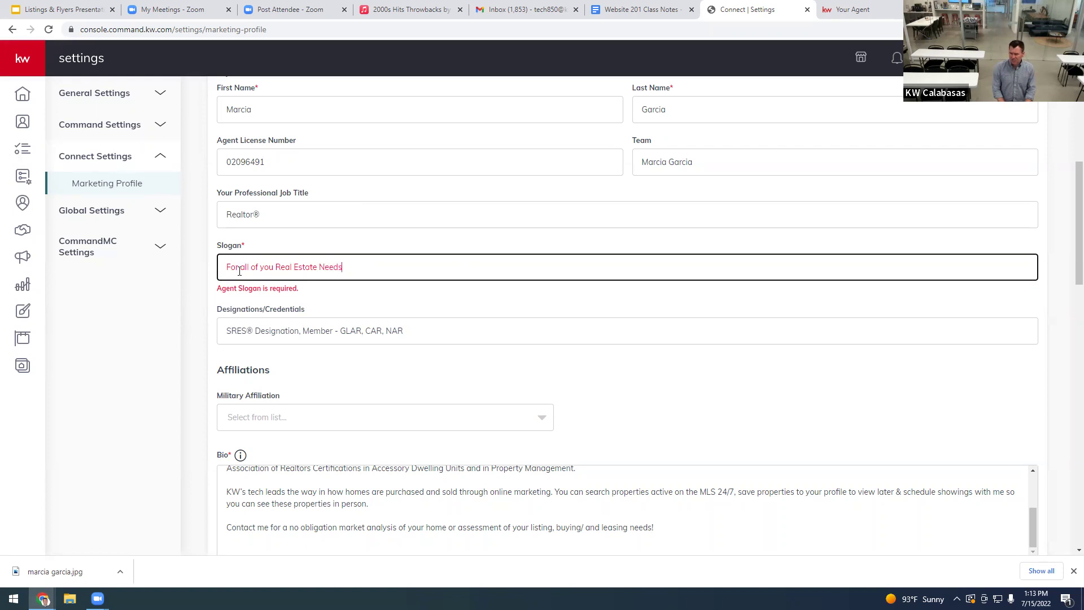
{"action": "left_click", "coordinate": [351, 289]}
{"action": "scroll", "coordinate": [352, 290], "scroll_direction": "down", "scroll_amount": 10}
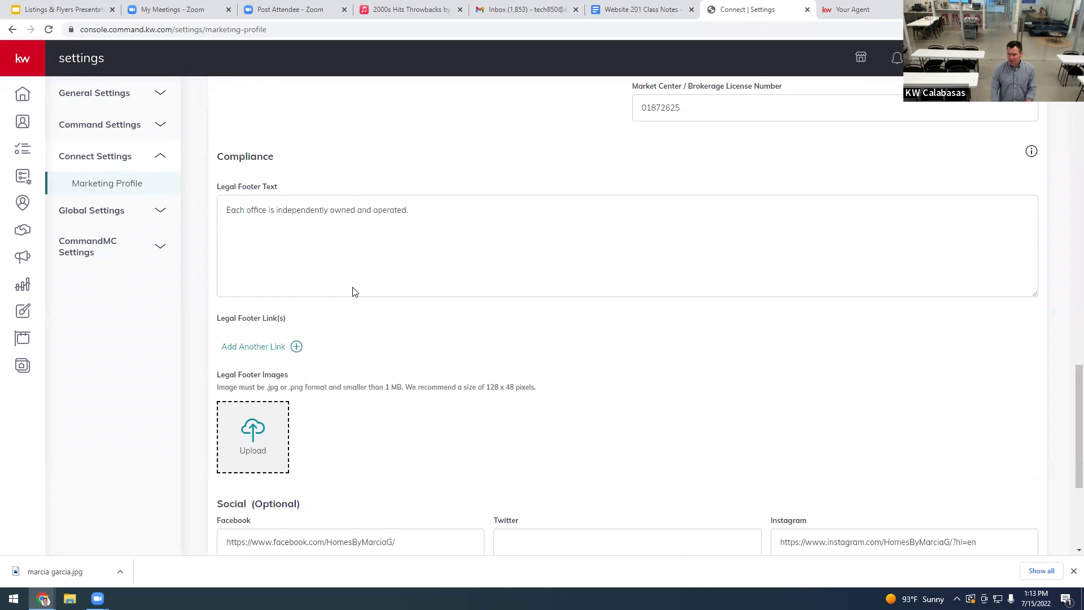
{"action": "scroll", "coordinate": [354, 292], "scroll_direction": "down", "scroll_amount": 5}
{"action": "left_click", "coordinate": [245, 511]}
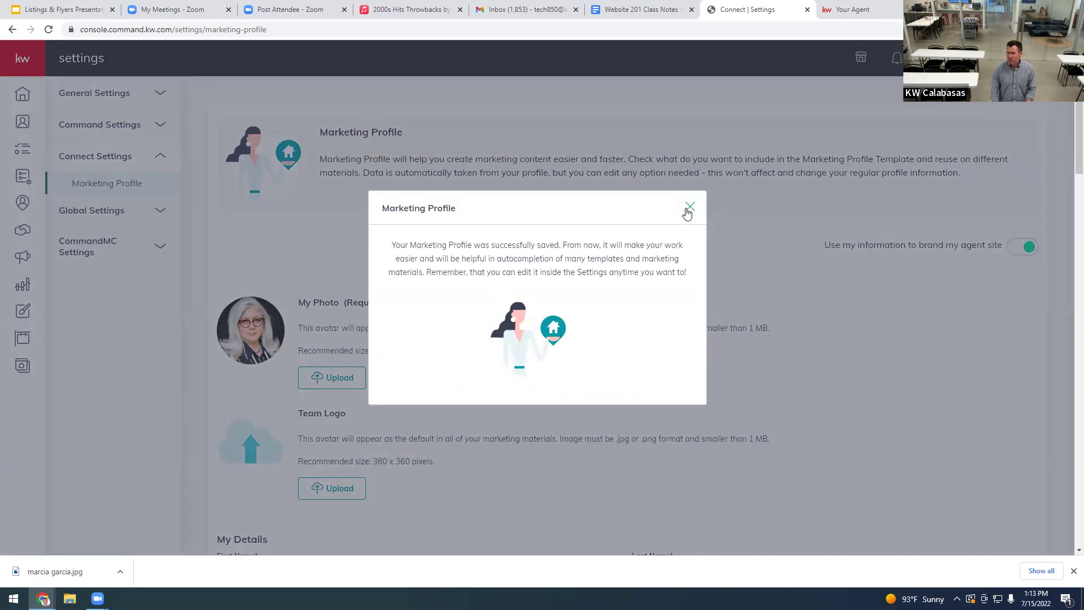
Step: Reload the live agent site and check its updated profile details and page menu
{"action": "left_click", "coordinate": [854, 14]}
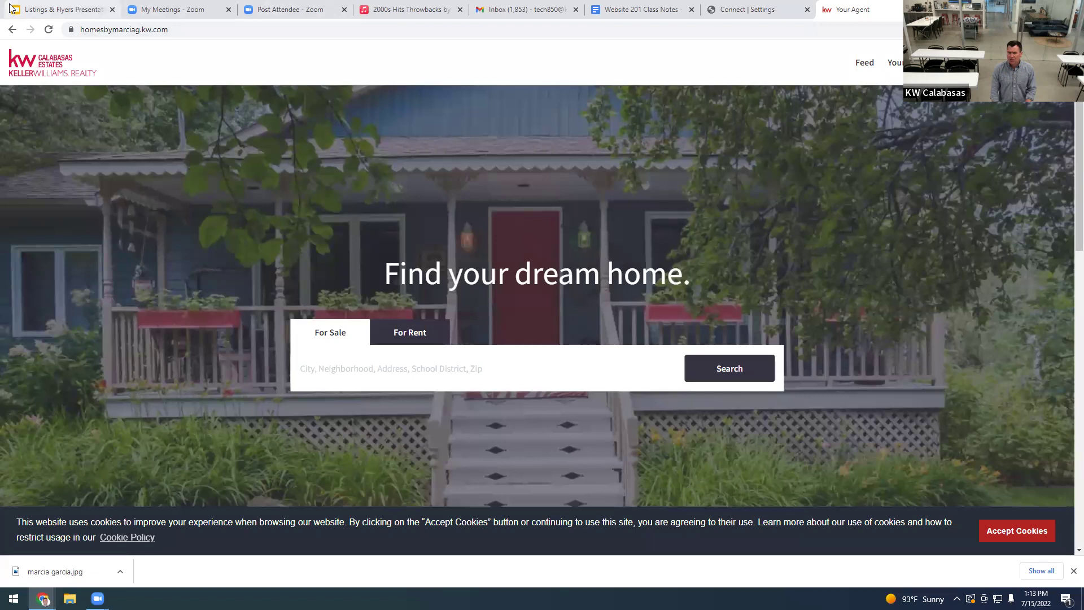
{"action": "left_click", "coordinate": [49, 30]}
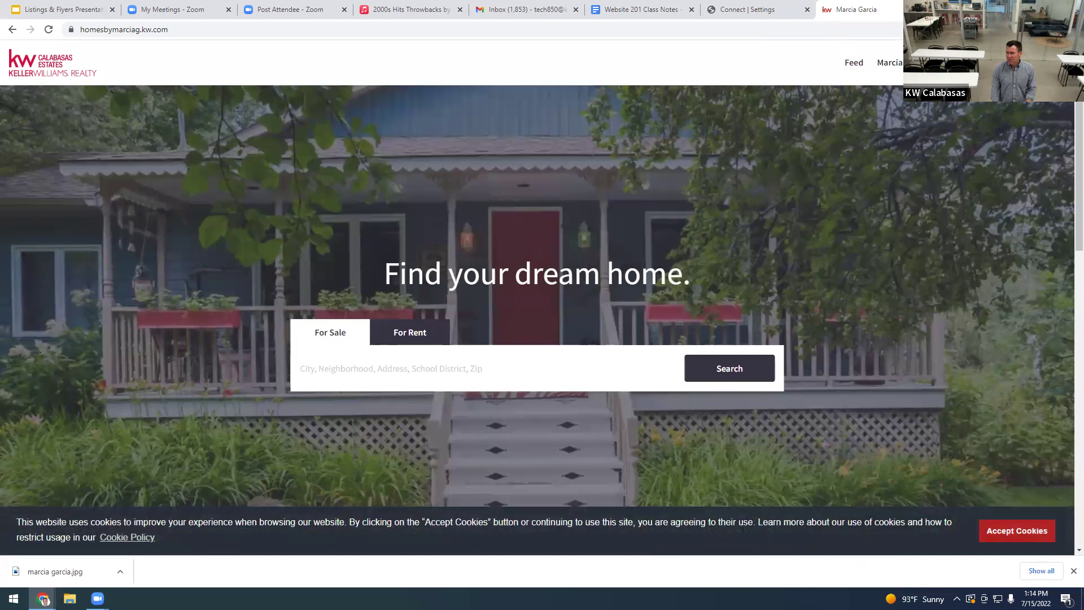
{"action": "scroll", "coordinate": [621, 346], "scroll_direction": "down", "scroll_amount": 7}
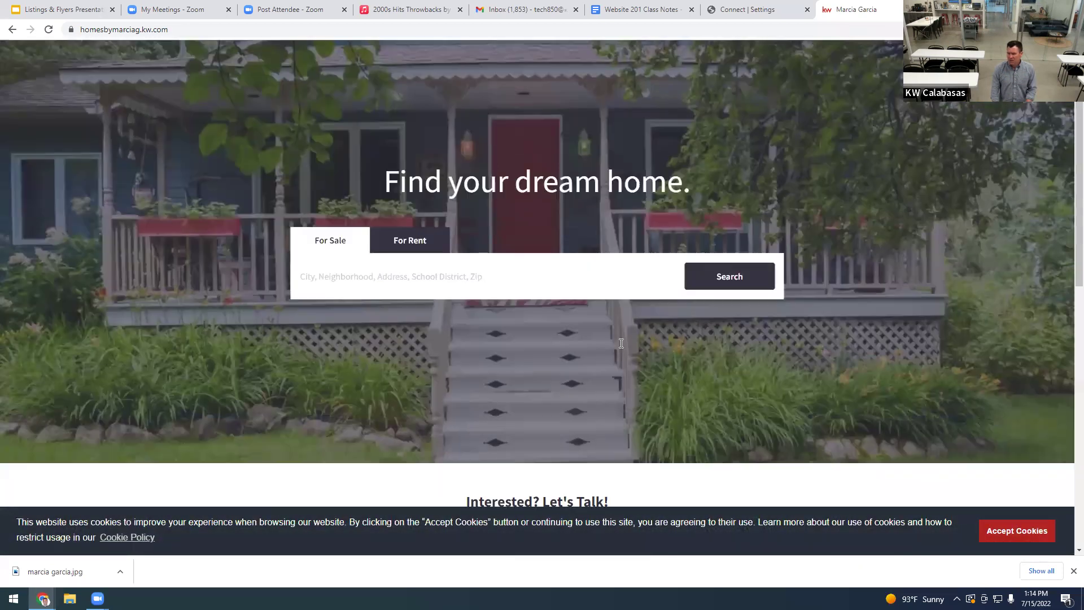
{"action": "scroll", "coordinate": [622, 349], "scroll_direction": "down", "scroll_amount": 1}
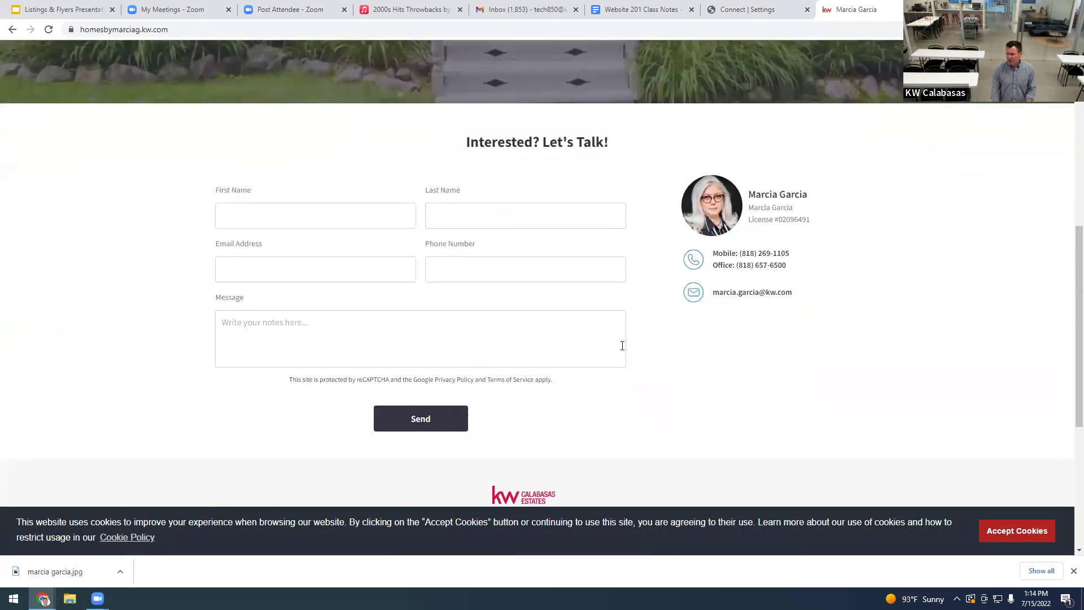
{"action": "scroll", "coordinate": [622, 345], "scroll_direction": "down", "scroll_amount": 5}
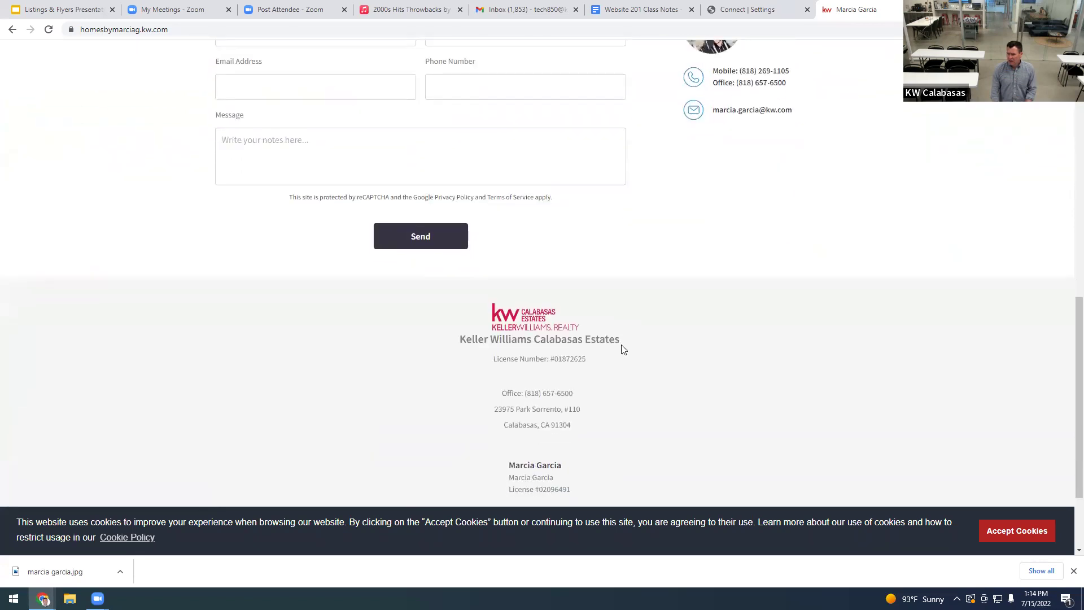
{"action": "scroll", "coordinate": [622, 348], "scroll_direction": "down", "scroll_amount": 1}
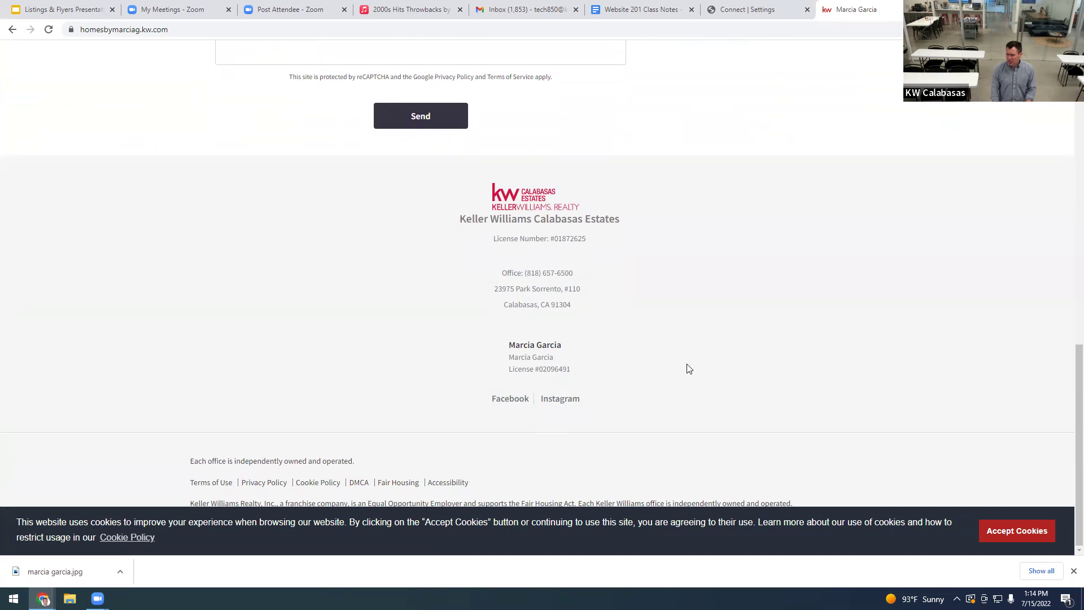
{"action": "scroll", "coordinate": [688, 368], "scroll_direction": "up", "scroll_amount": 2}
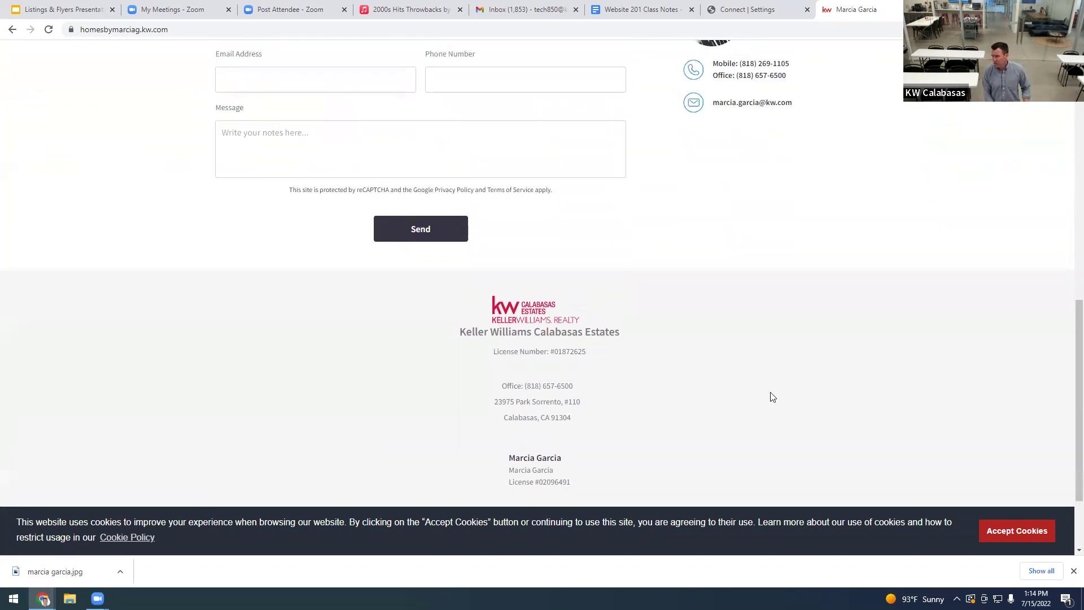
{"action": "scroll", "coordinate": [772, 397], "scroll_direction": "up", "scroll_amount": 10}
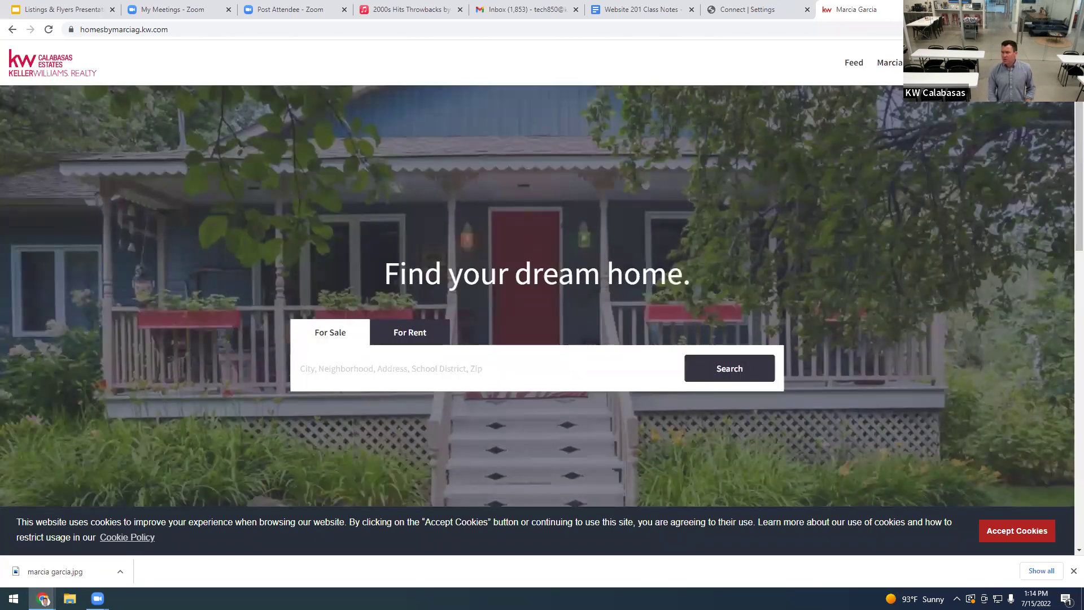
{"action": "left_click", "coordinate": [914, 62]}
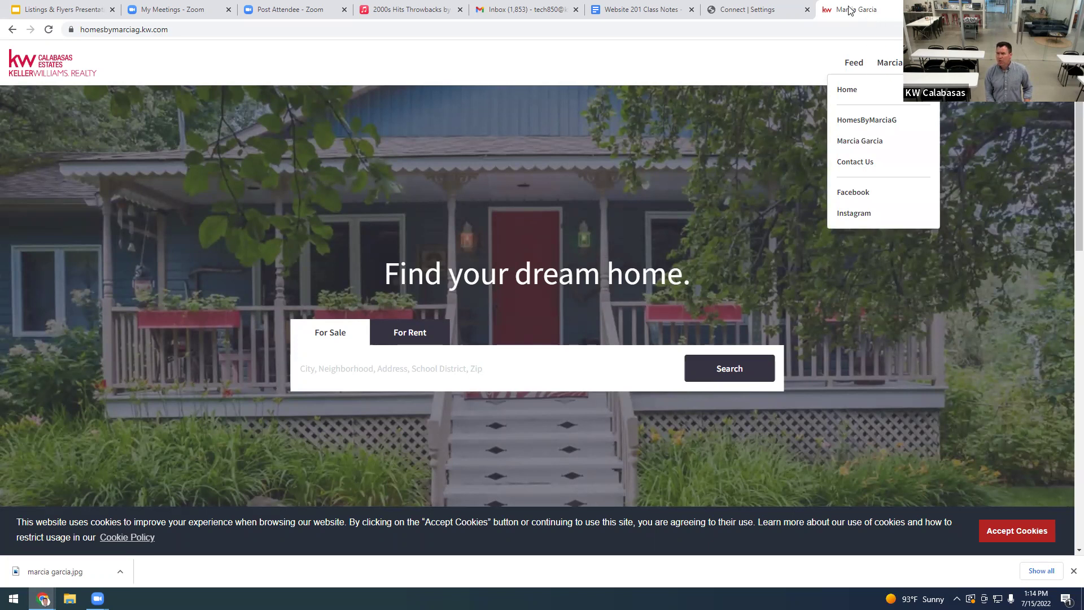
{"action": "left_click", "coordinate": [753, 12]}
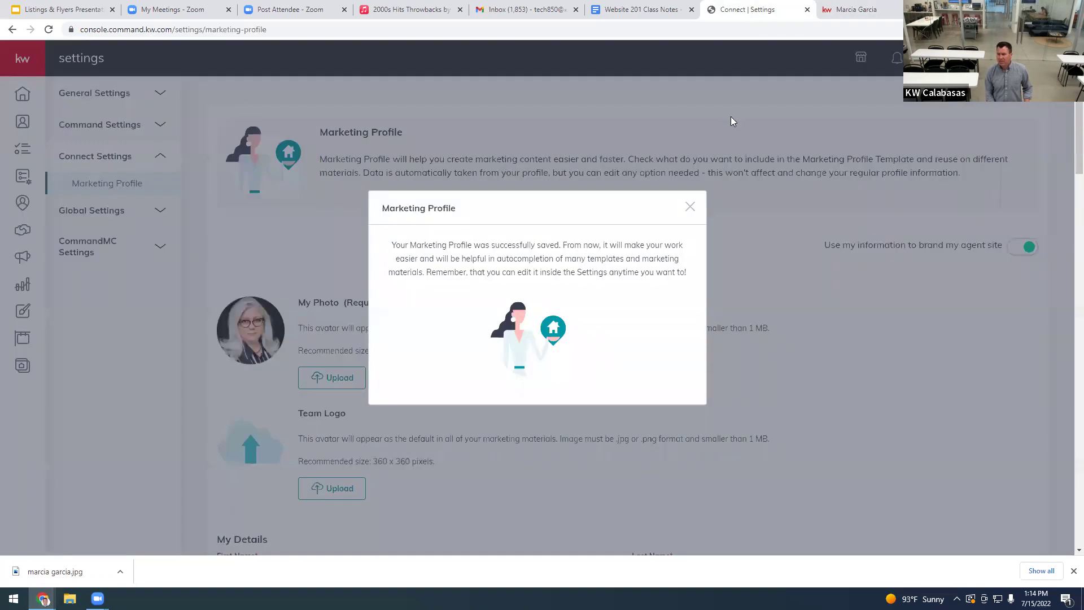
Step: Dismiss the saved confirmation and start a new page from Consumer's Agent Site Pages
{"action": "left_click", "coordinate": [688, 208]}
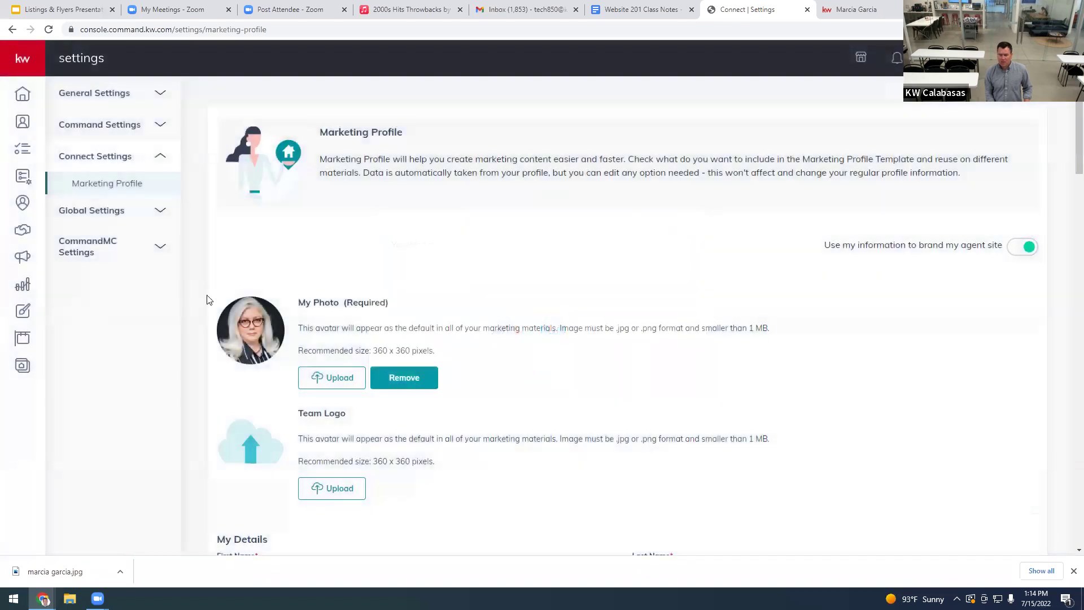
{"action": "mouse_move", "coordinate": [28, 336]}
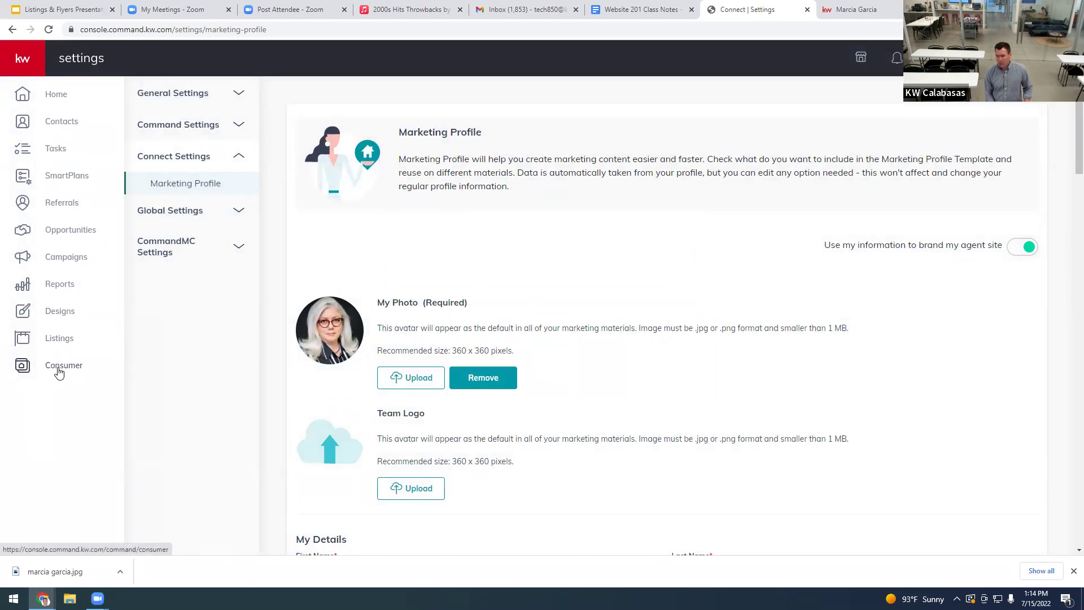
{"action": "left_click", "coordinate": [64, 370]}
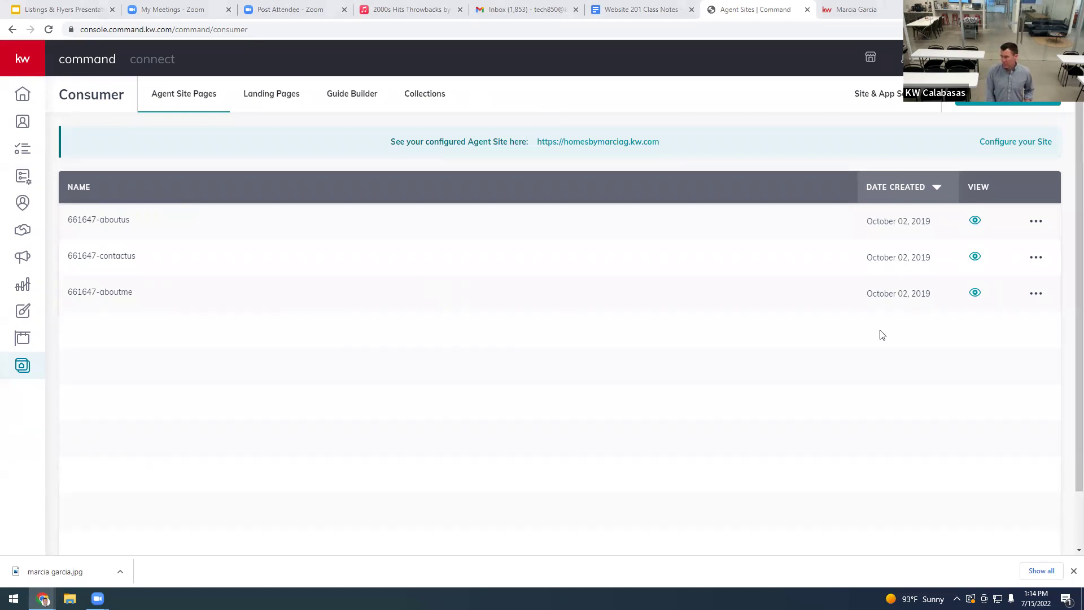
{"action": "left_click", "coordinate": [1017, 107]}
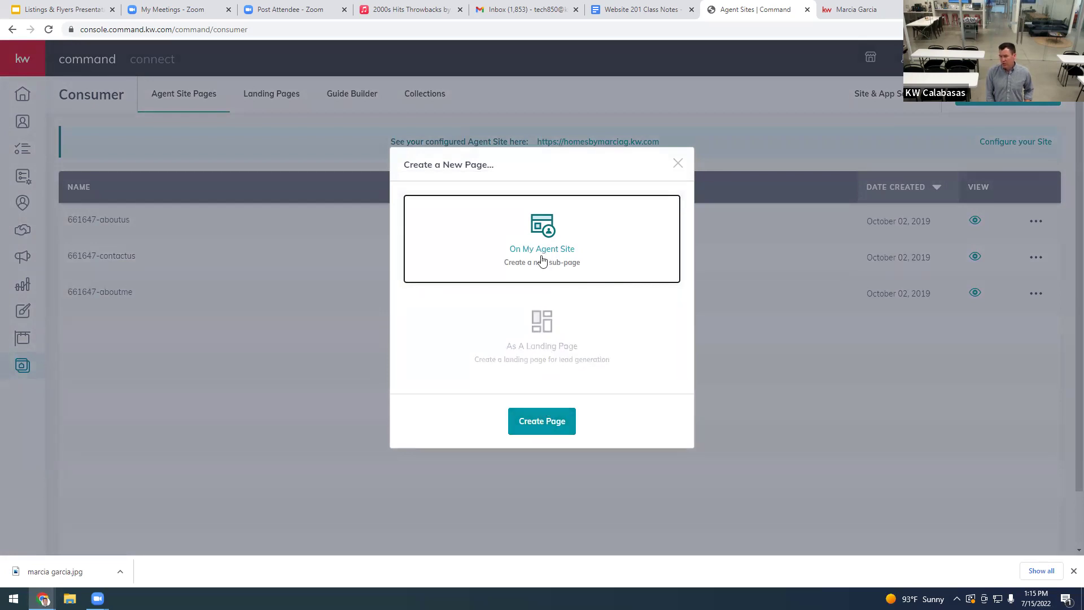
Step: Create the blank 'new agent site zvdVAEIU' sub-page on the agent site
{"action": "left_click", "coordinate": [556, 431]}
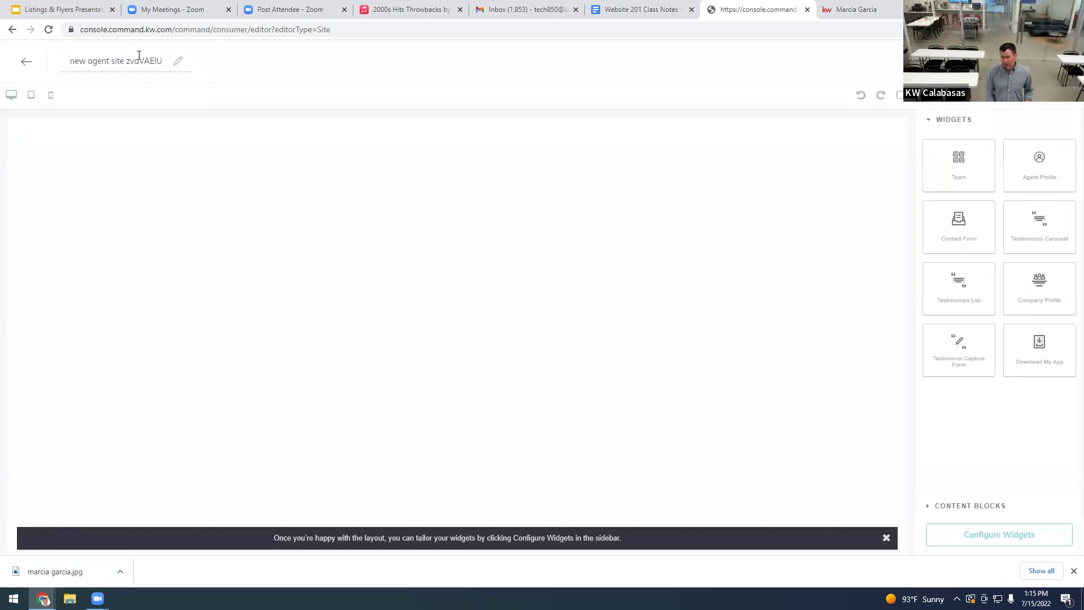
{"action": "left_click", "coordinate": [632, 17]}
Step: Close the Share dialog and read the notes on the Free Mobile Search App and Mortgage Calculator pages
{"action": "left_click", "coordinate": [657, 395]}
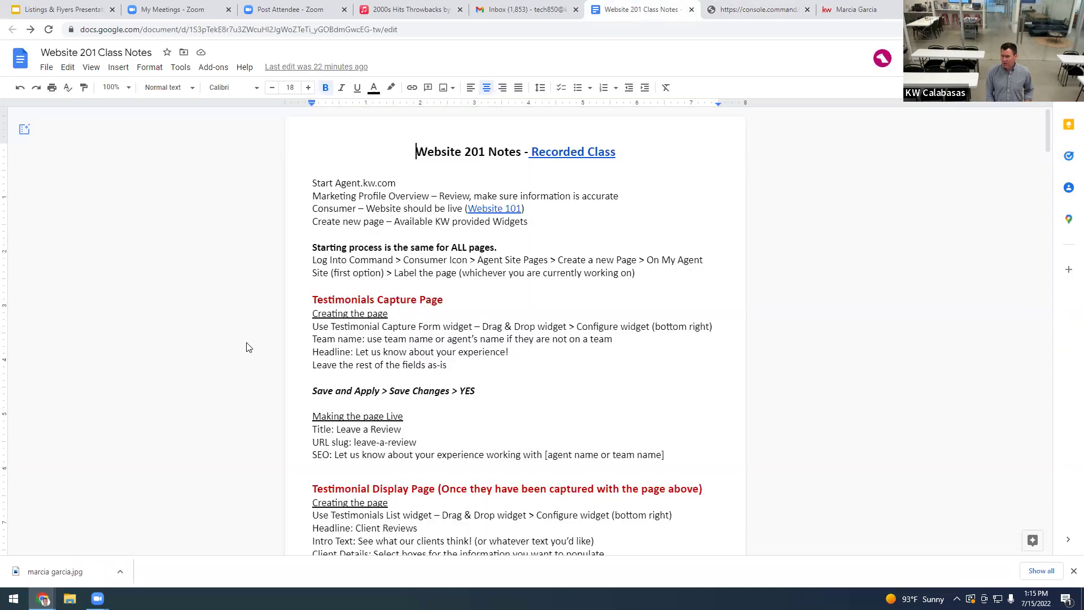
{"action": "scroll", "coordinate": [258, 341], "scroll_direction": "down", "scroll_amount": 3}
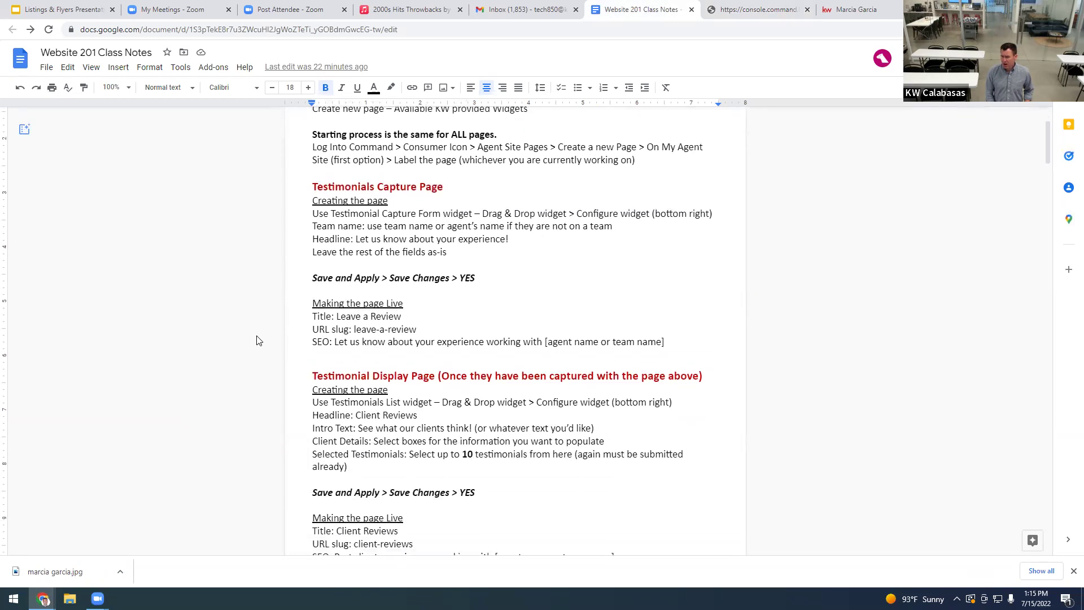
{"action": "scroll", "coordinate": [256, 340], "scroll_direction": "down", "scroll_amount": 1}
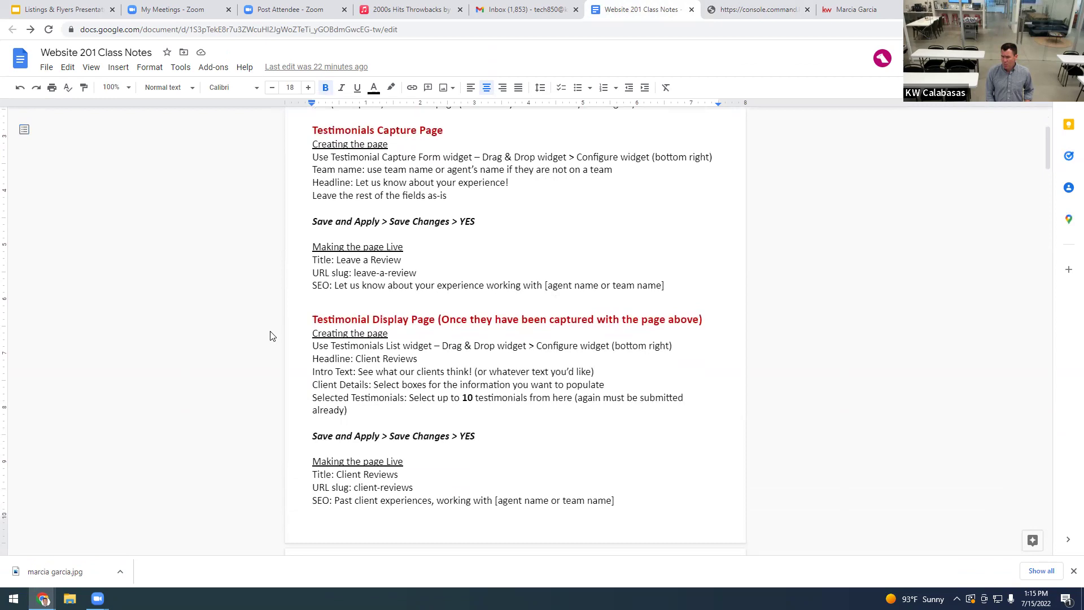
{"action": "scroll", "coordinate": [292, 333], "scroll_direction": "down", "scroll_amount": 1}
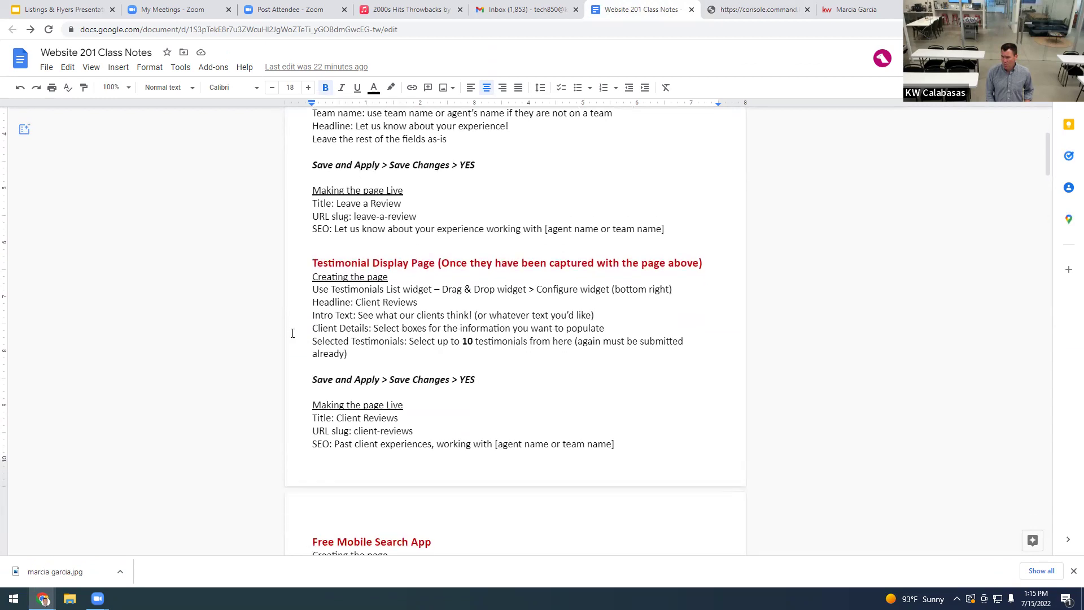
{"action": "scroll", "coordinate": [292, 333], "scroll_direction": "down", "scroll_amount": 1}
{"action": "scroll", "coordinate": [292, 332], "scroll_direction": "down", "scroll_amount": 3}
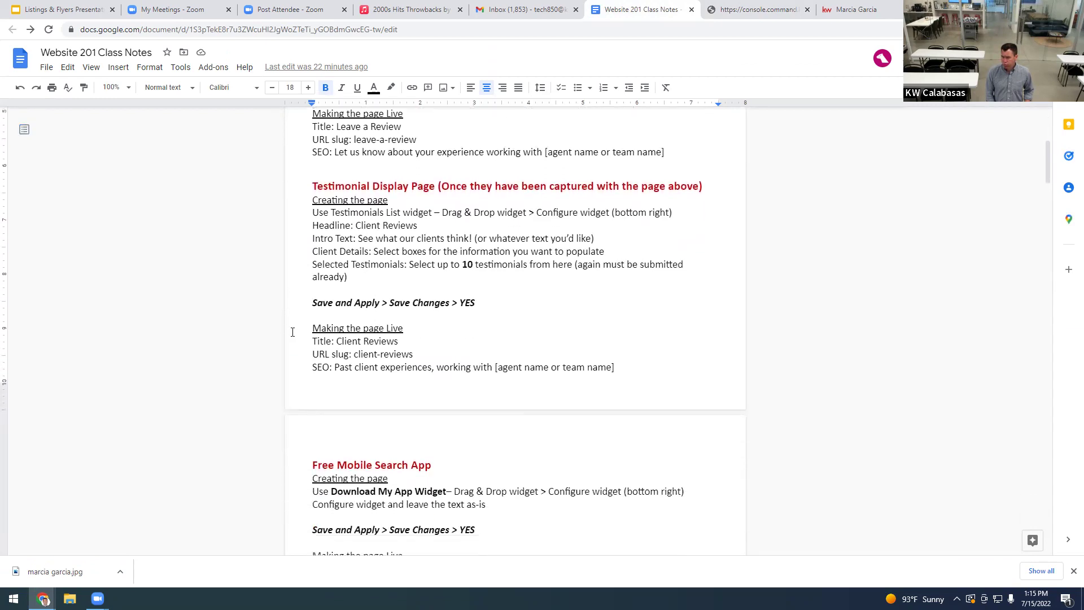
{"action": "scroll", "coordinate": [292, 331], "scroll_direction": "down", "scroll_amount": 1}
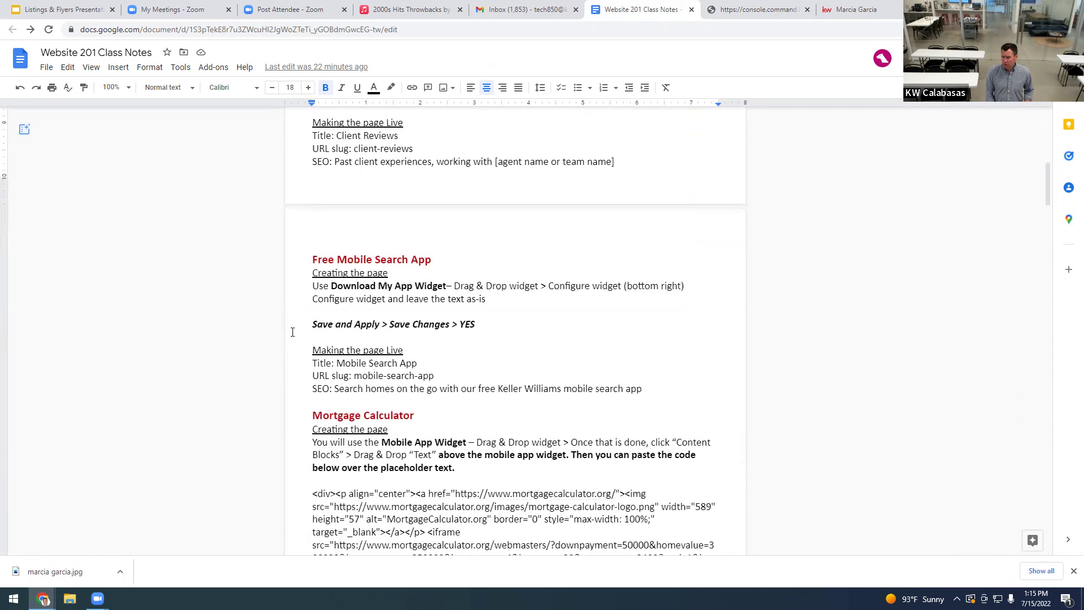
{"action": "scroll", "coordinate": [292, 332], "scroll_direction": "down", "scroll_amount": 3}
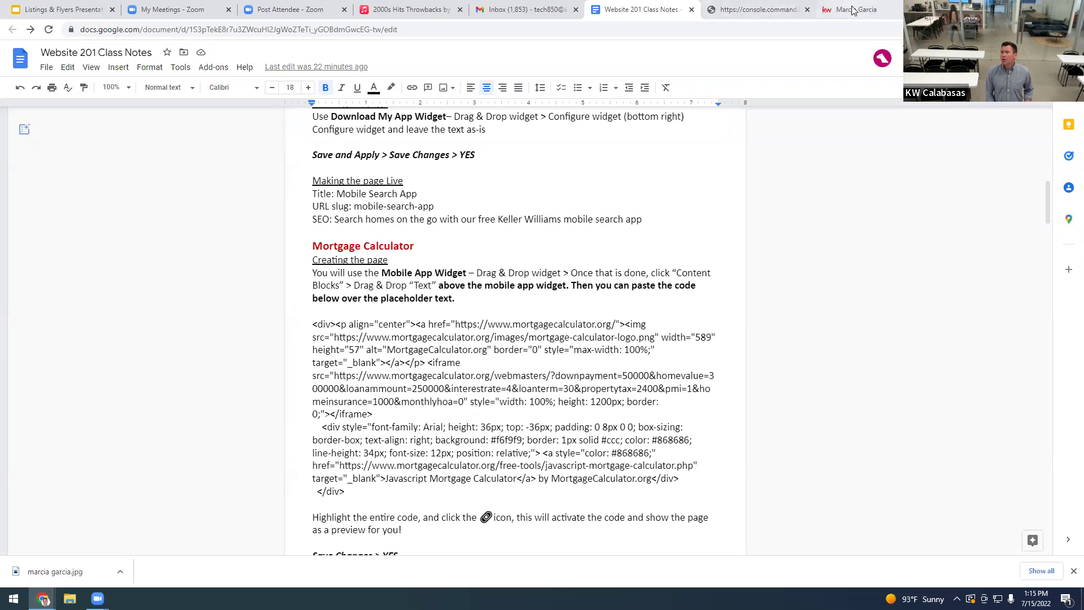
{"action": "scroll", "coordinate": [336, 299], "scroll_direction": "up", "scroll_amount": 20}
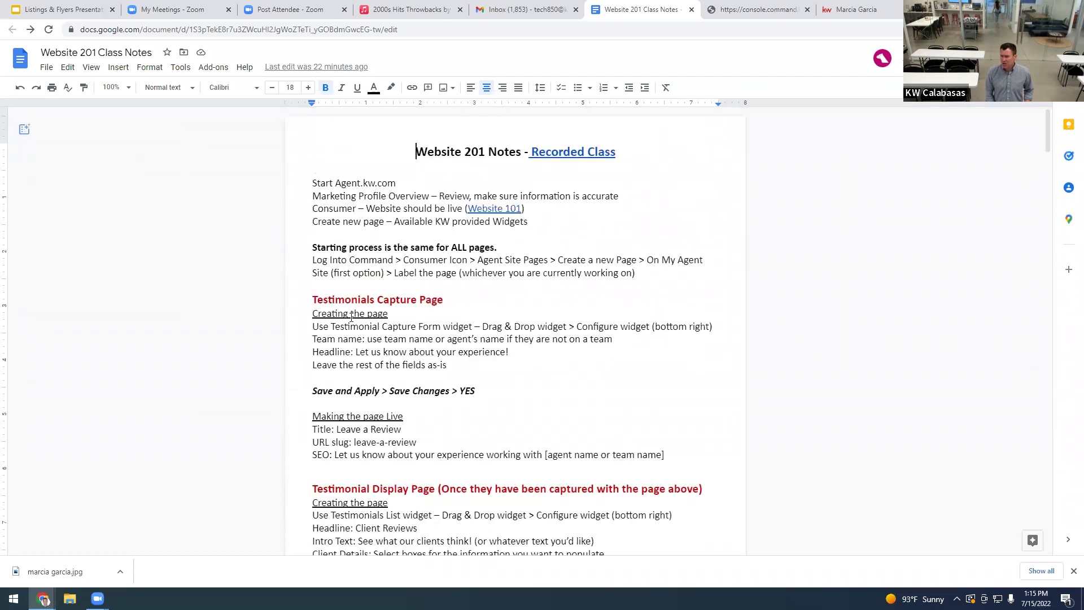
{"action": "scroll", "coordinate": [352, 318], "scroll_direction": "down", "scroll_amount": 1}
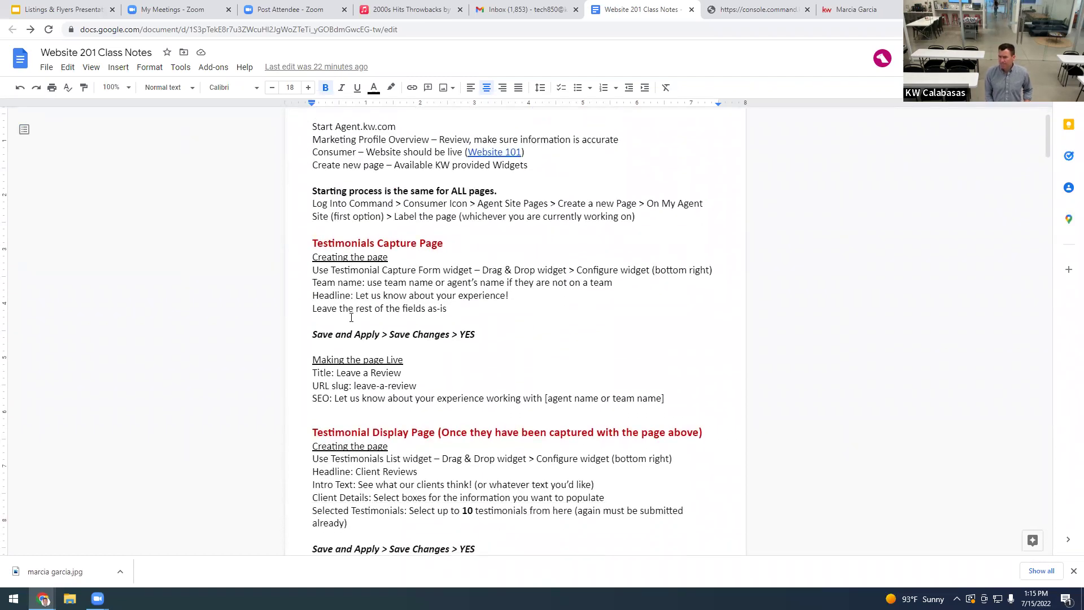
{"action": "scroll", "coordinate": [344, 306], "scroll_direction": "up", "scroll_amount": 1}
{"action": "scroll", "coordinate": [344, 306], "scroll_direction": "up", "scroll_amount": 1}
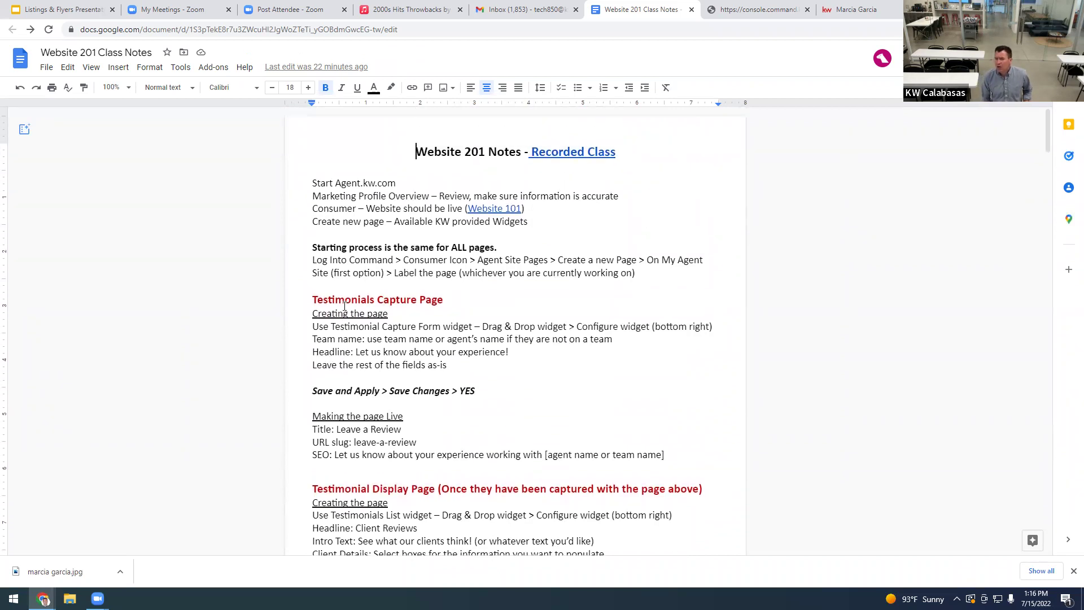
{"action": "scroll", "coordinate": [345, 306], "scroll_direction": "down", "scroll_amount": 2}
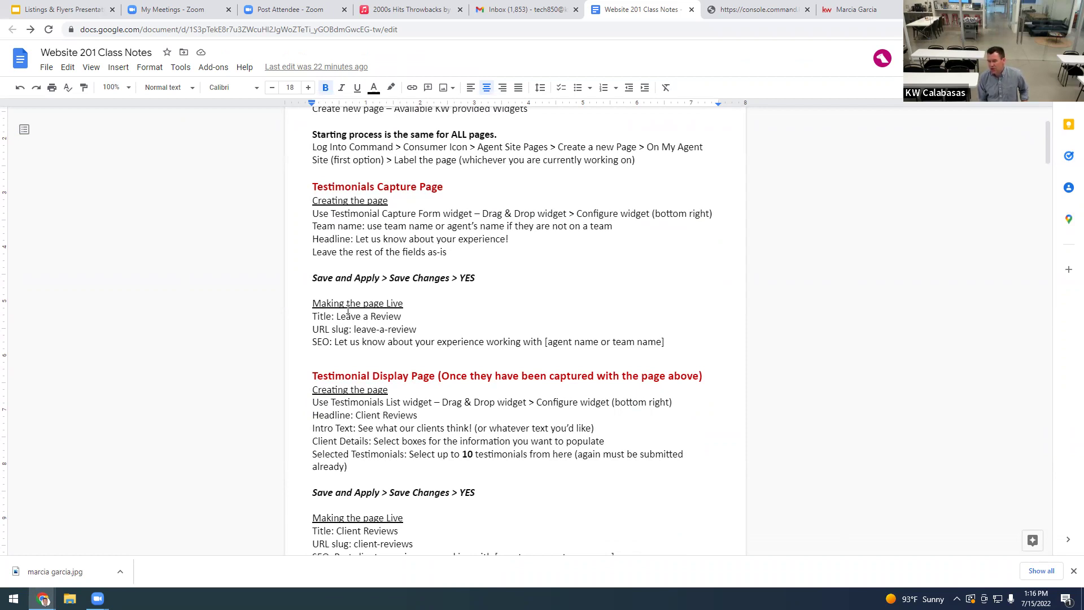
{"action": "scroll", "coordinate": [347, 308], "scroll_direction": "down", "scroll_amount": 1}
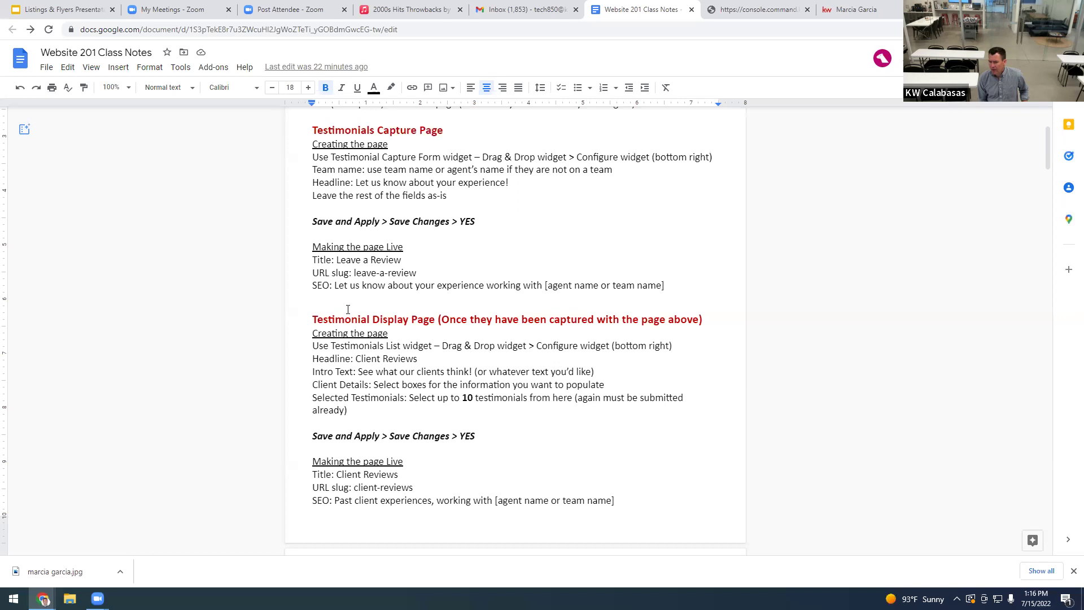
{"action": "scroll", "coordinate": [348, 309], "scroll_direction": "down", "scroll_amount": 2}
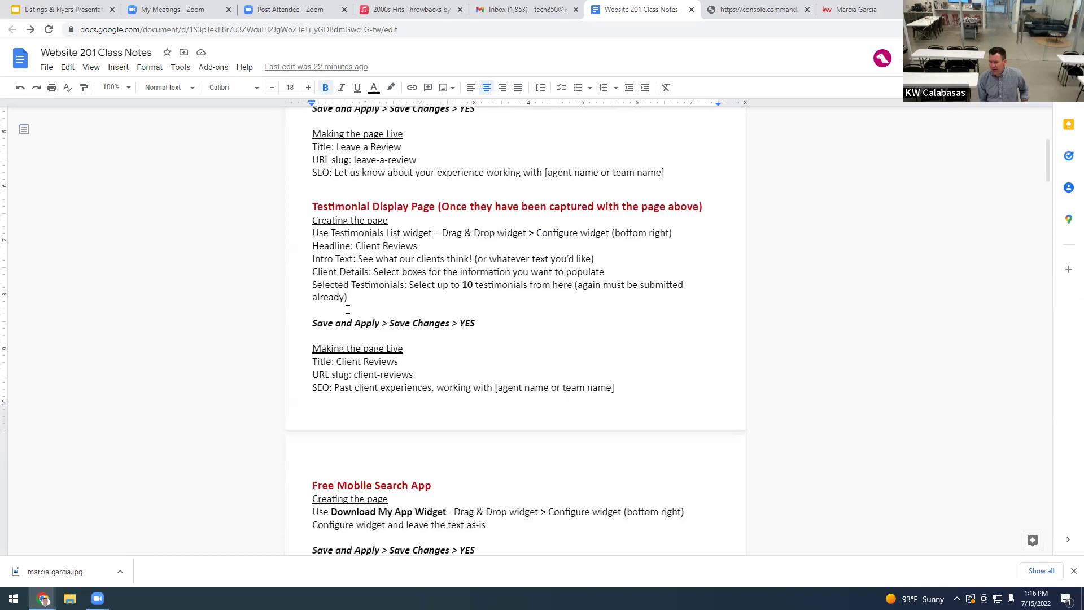
{"action": "scroll", "coordinate": [348, 310], "scroll_direction": "down", "scroll_amount": 1}
{"action": "scroll", "coordinate": [348, 309], "scroll_direction": "down", "scroll_amount": 3}
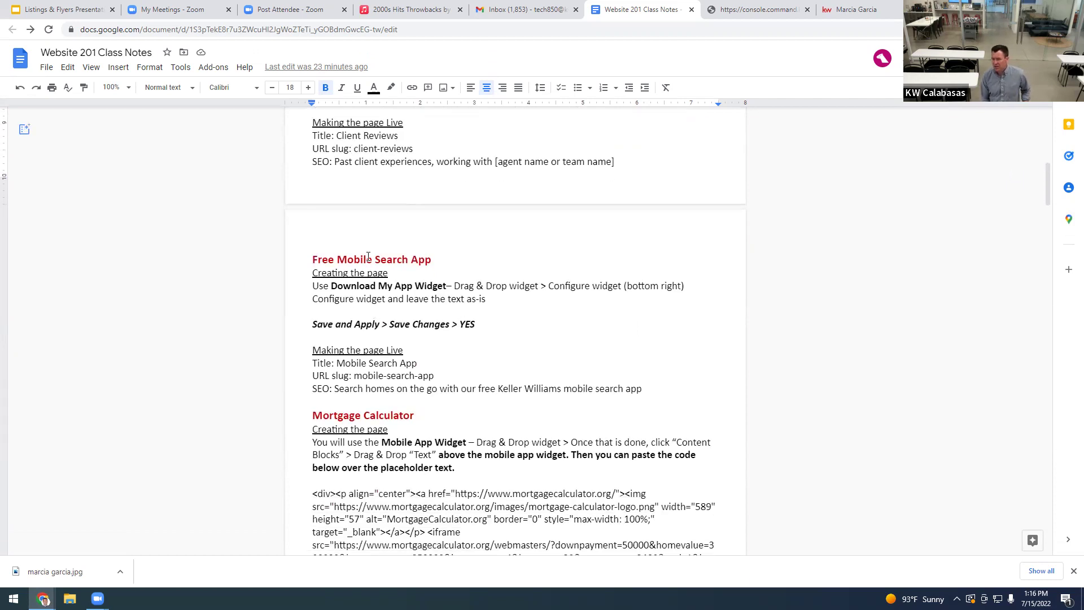
{"action": "left_click", "coordinate": [847, 11]}
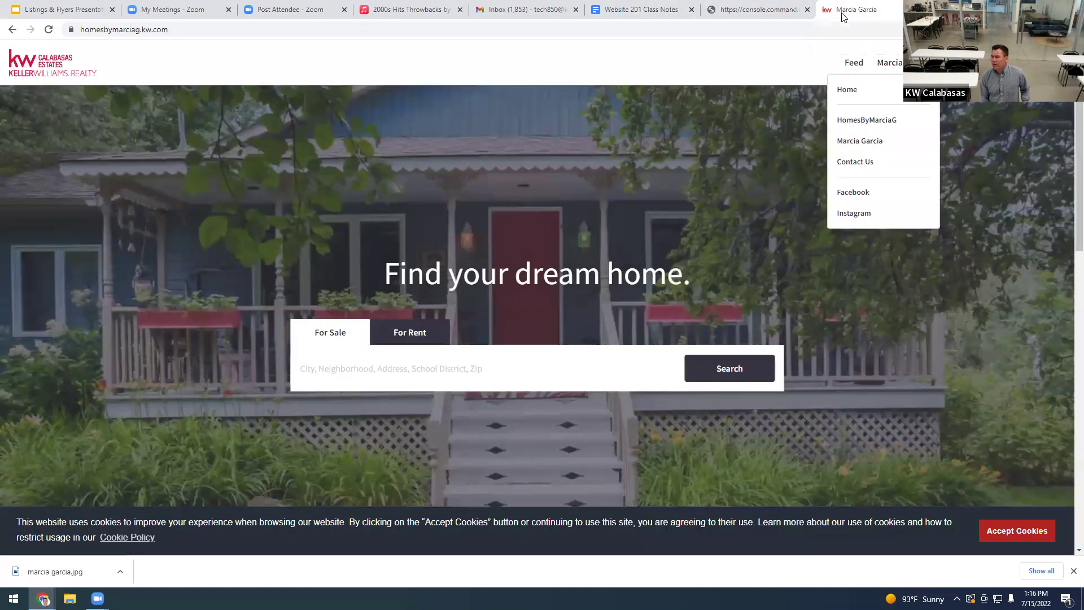
Step: Add the Download My App widget to the new page's canvas
{"action": "left_click", "coordinate": [737, 11]}
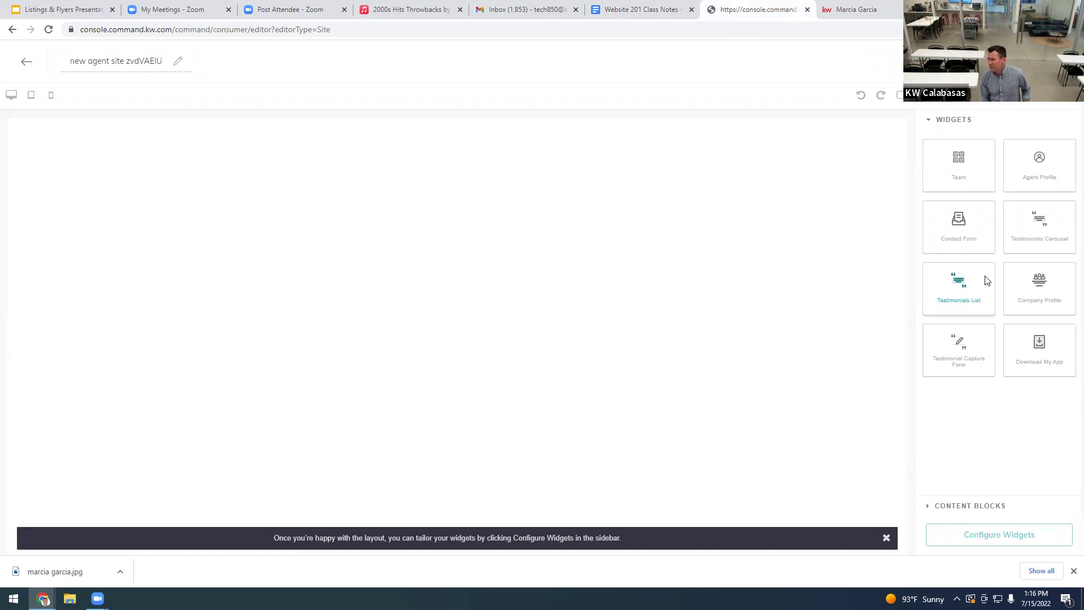
{"action": "left_click_drag", "start_coordinate": [985, 281], "coordinate": [986, 207]}
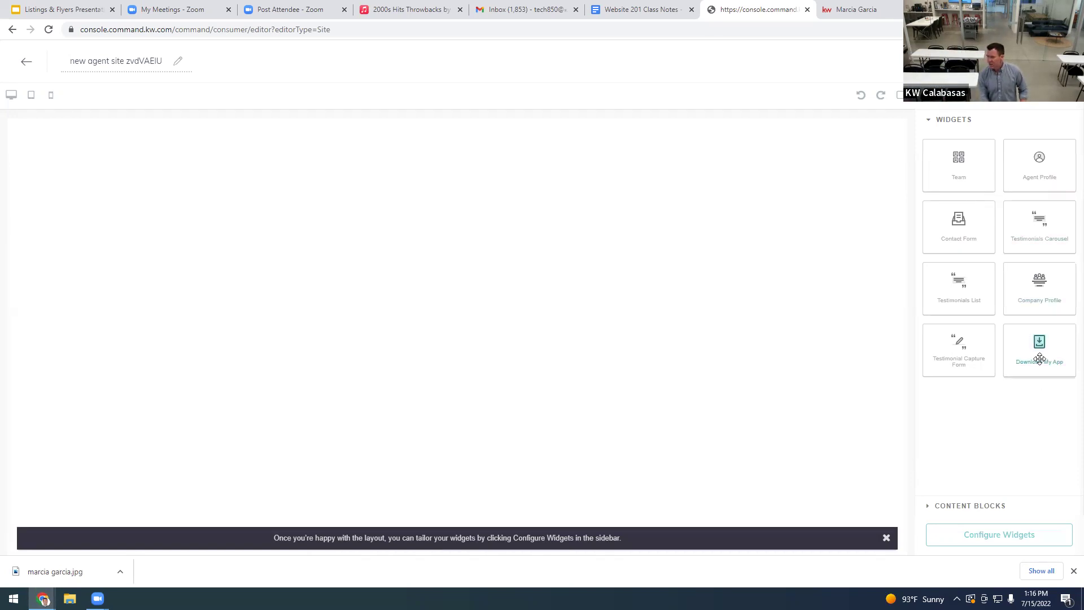
{"action": "left_click_drag", "start_coordinate": [1041, 358], "coordinate": [432, 200]}
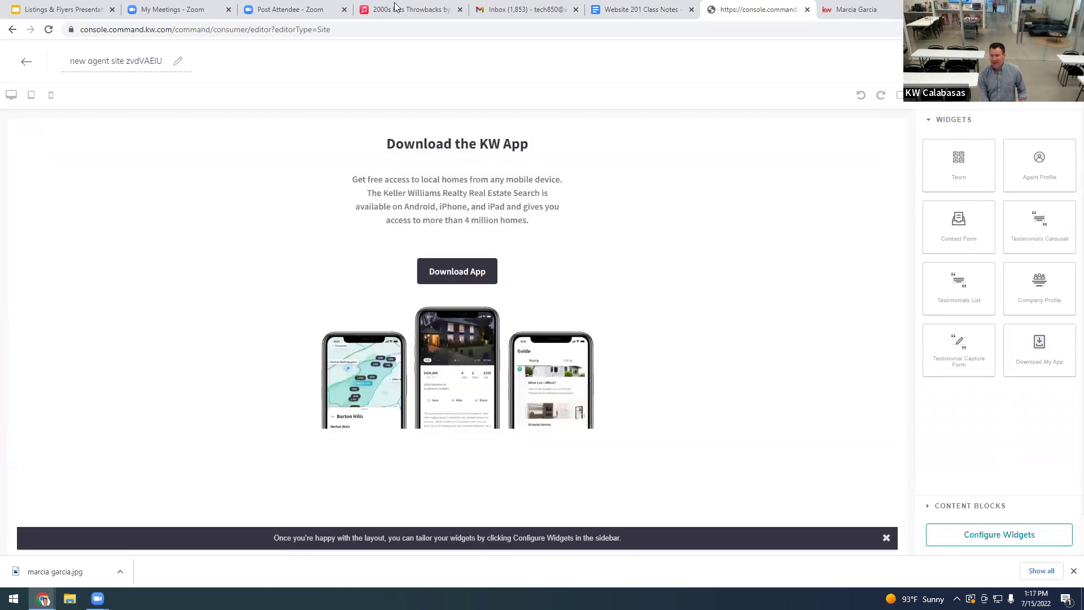
Step: Select the whole existing page name so it can be replaced
{"action": "left_click", "coordinate": [159, 63]}
{"action": "left_click_drag", "start_coordinate": [165, 62], "coordinate": [23, 61]}
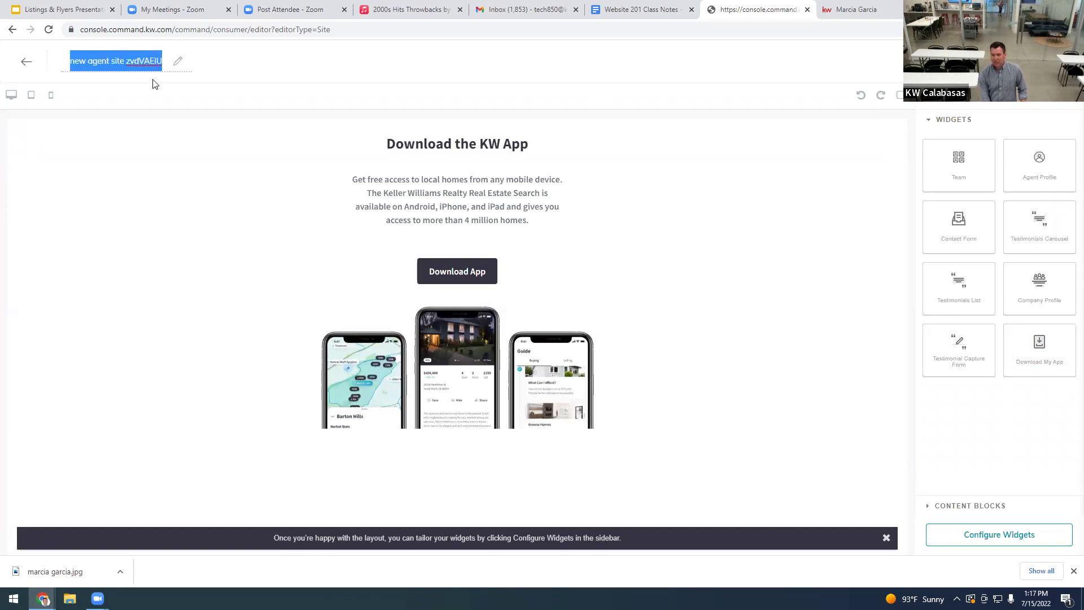
{"action": "left_click", "coordinate": [637, 14]}
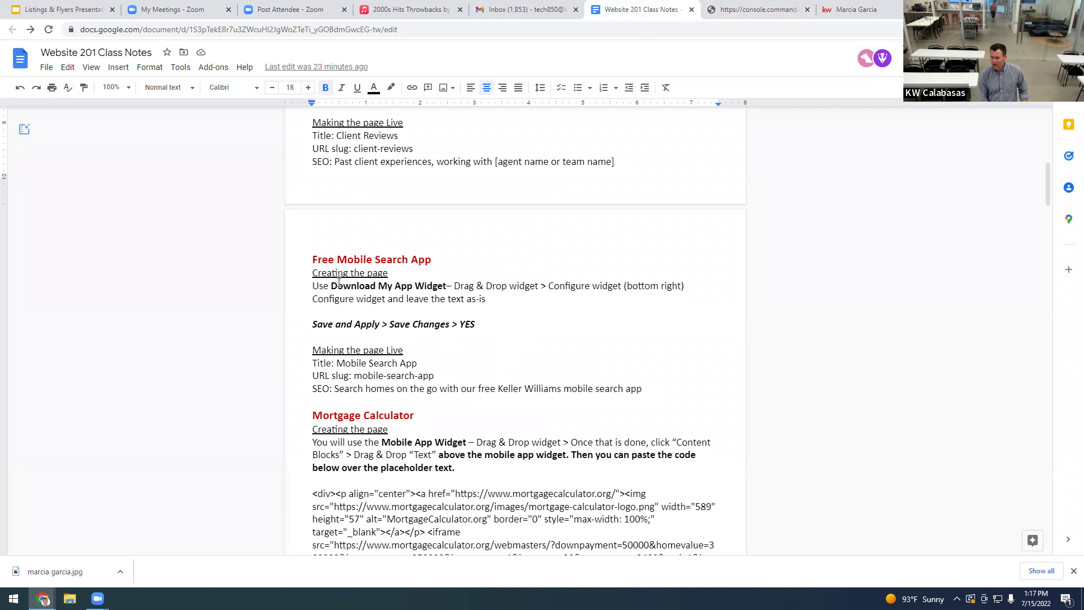
Step: Copy the widget name 'Download My App' from the class notes
{"action": "left_click_drag", "start_coordinate": [330, 286], "coordinate": [413, 287]}
{"action": "key", "text": "ctrl+c"}
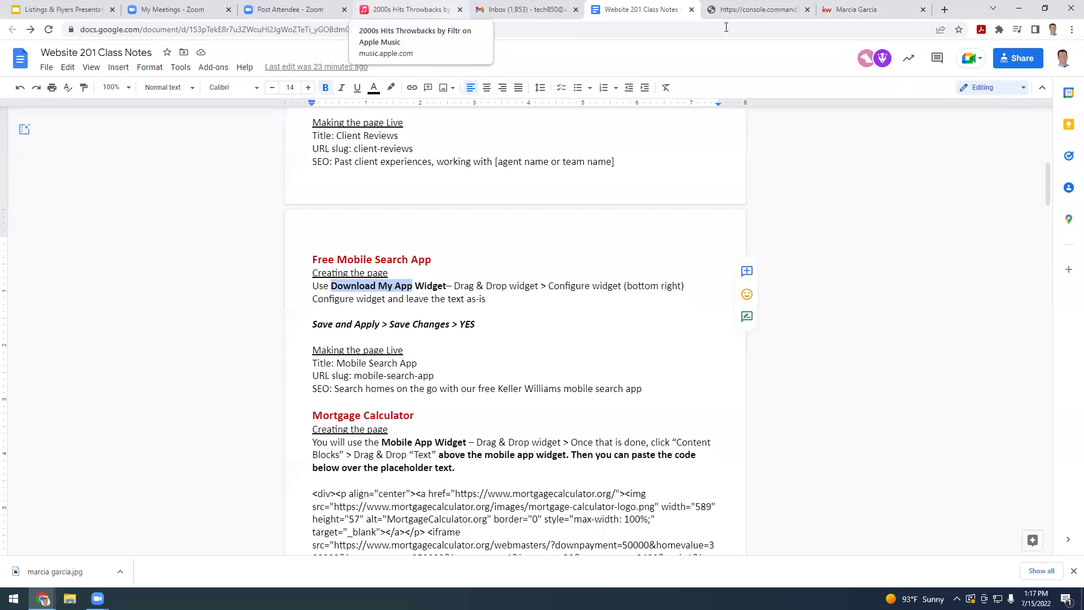
{"action": "left_click", "coordinate": [760, 11]}
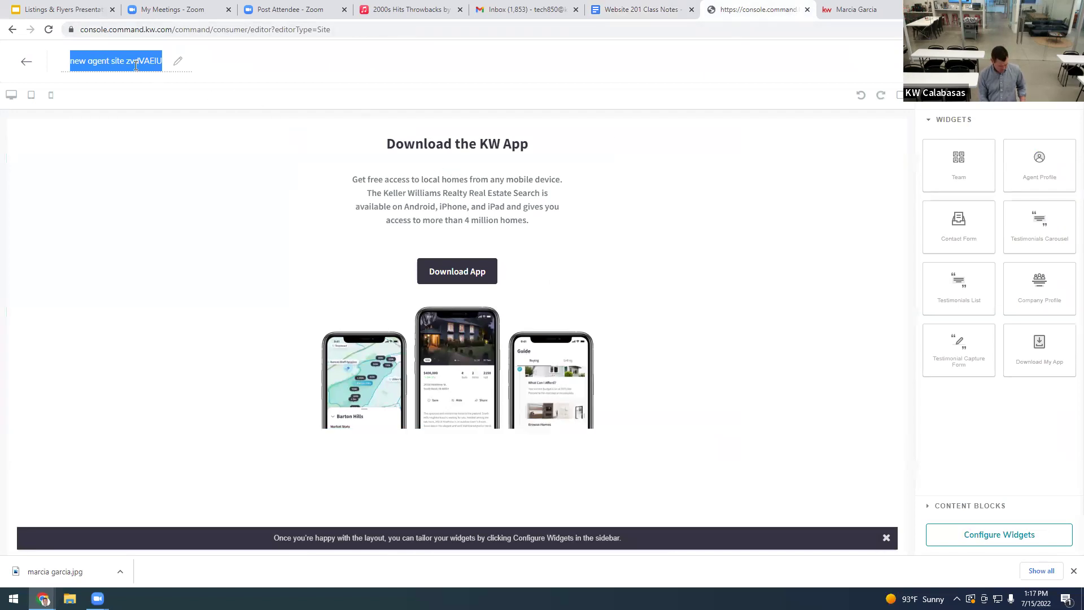
Step: Title the page 'Download My App', save it, and decline the publishing-settings prompt
{"action": "key", "text": "ctrl+v"}
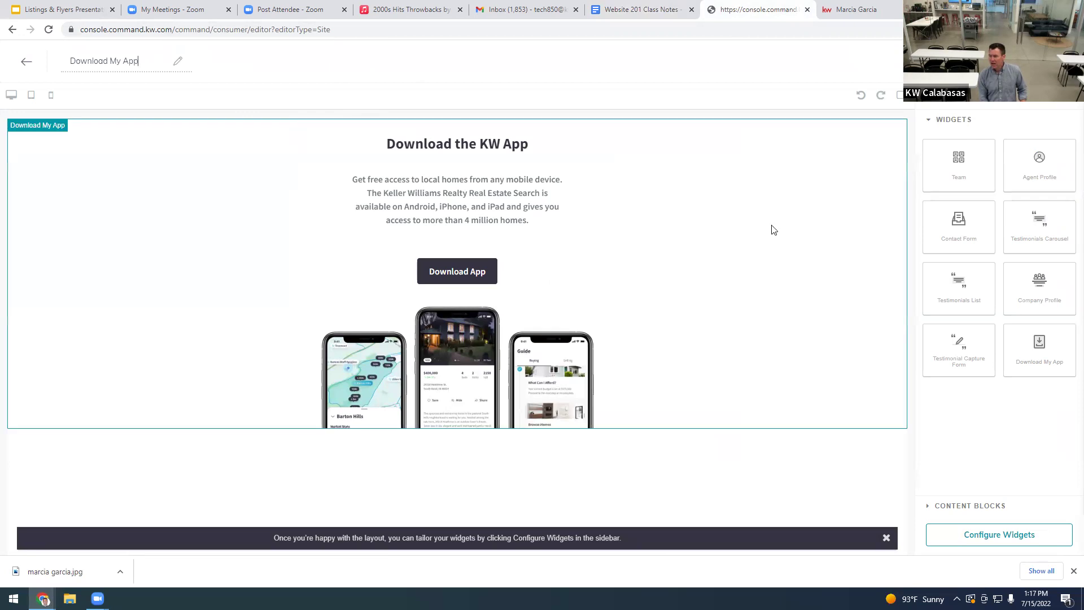
{"action": "left_click", "coordinate": [948, 60]}
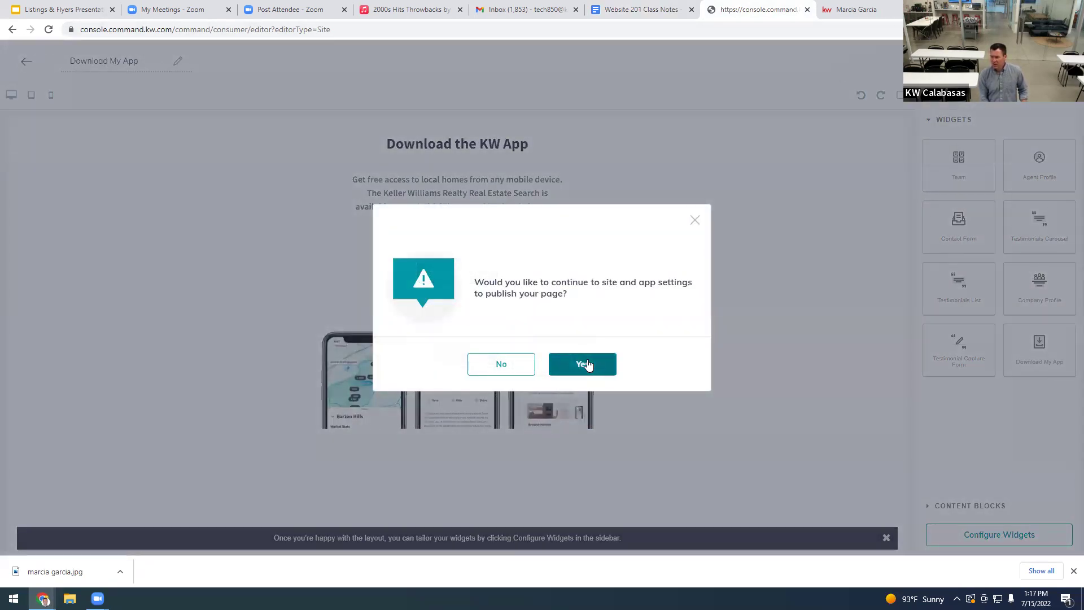
{"action": "left_click", "coordinate": [513, 367]}
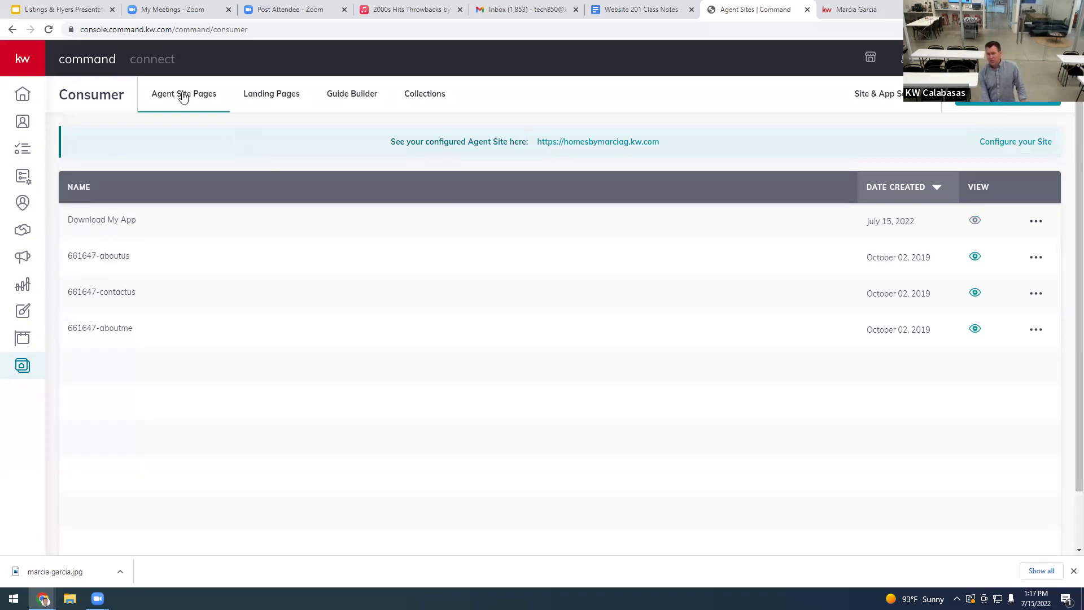
Step: Expand the sidebar labels, then check the live agent site's page menu
{"action": "left_click", "coordinate": [33, 67]}
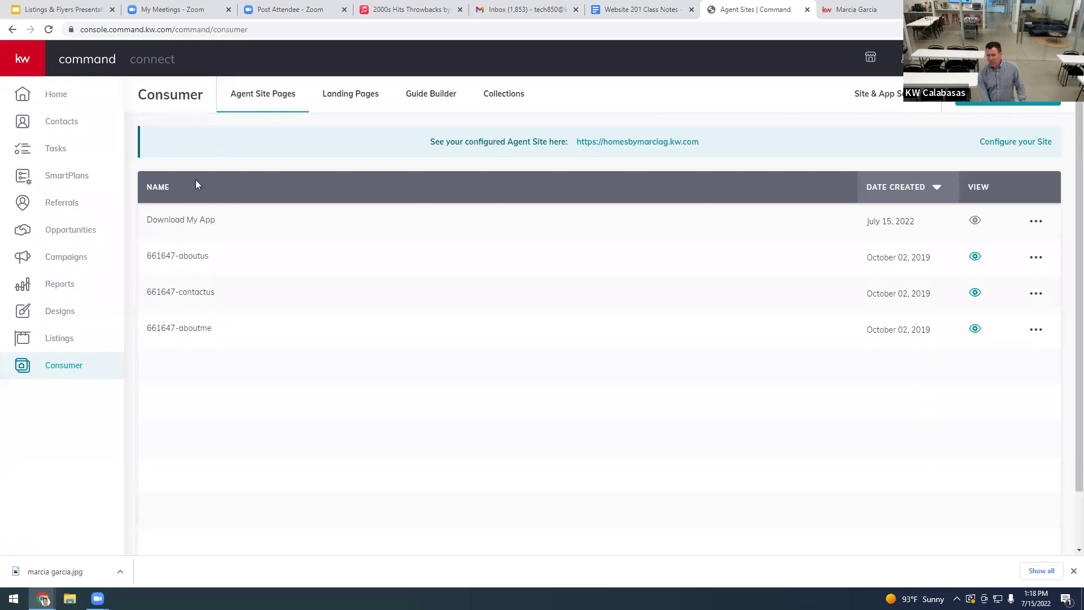
{"action": "left_click", "coordinate": [857, 10]}
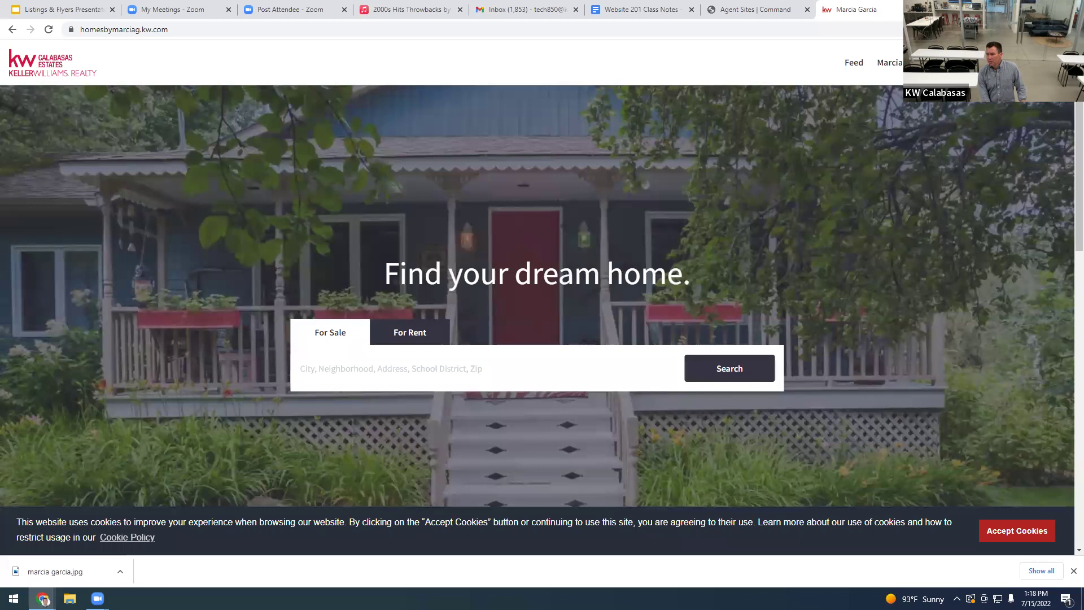
{"action": "left_click", "coordinate": [888, 62]}
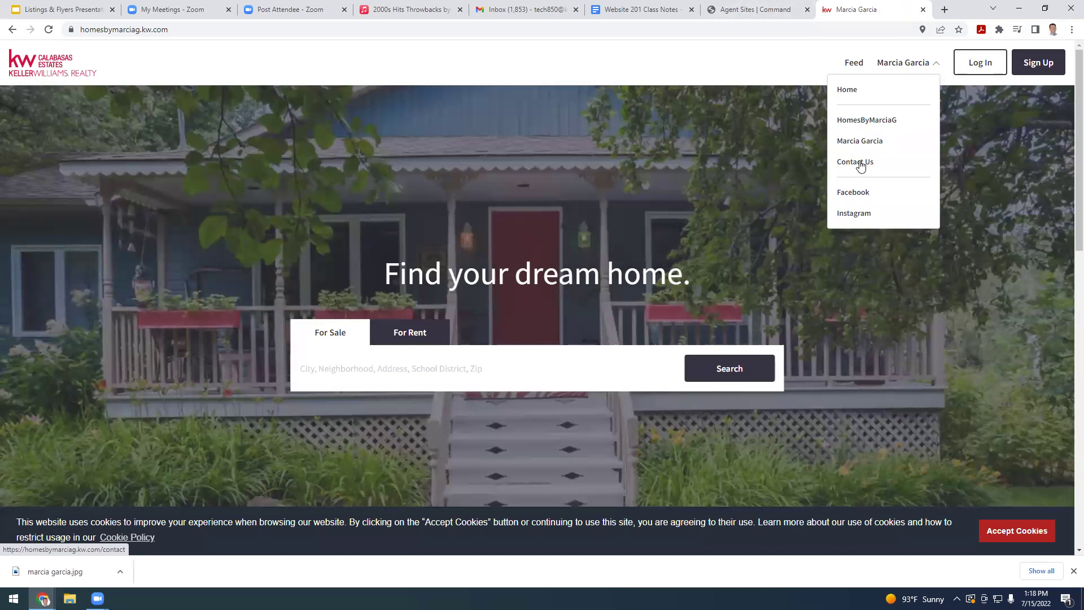
{"action": "left_click", "coordinate": [762, 10]}
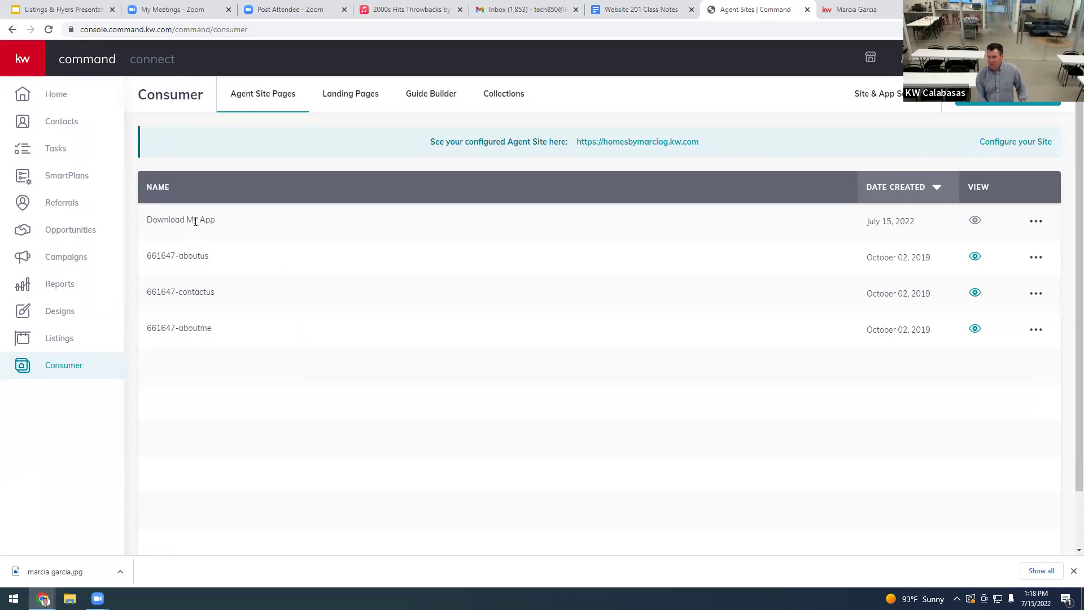
Step: Scroll the Website 201 Class Notes to the Mortgage Calculator instructions, then return to the agent site pages
{"action": "left_click", "coordinate": [636, 10]}
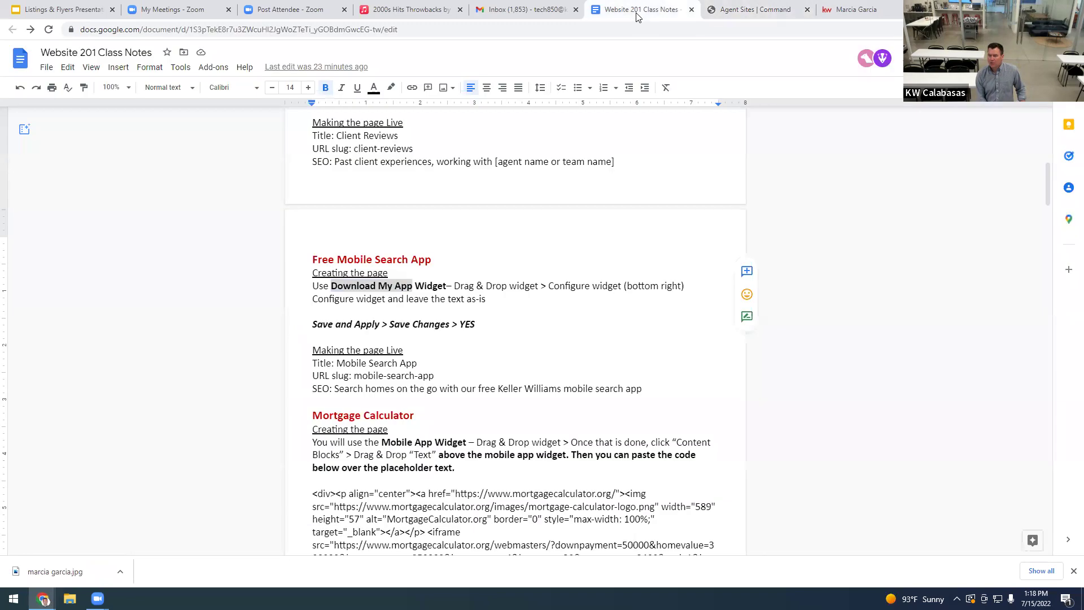
{"action": "left_click", "coordinate": [467, 373]}
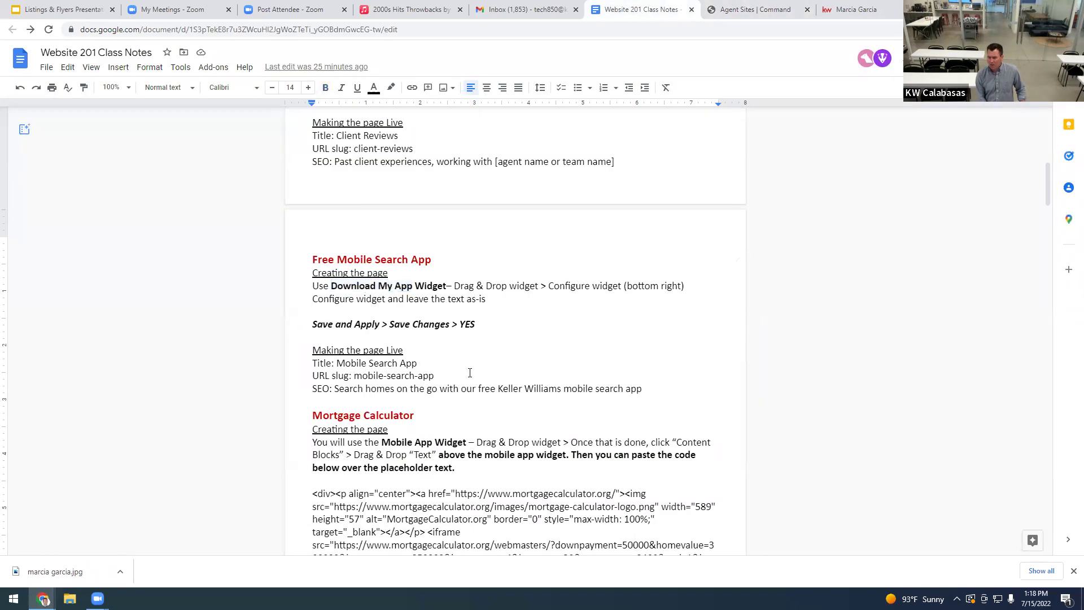
{"action": "scroll", "coordinate": [468, 373], "scroll_direction": "down", "scroll_amount": 1}
{"action": "scroll", "coordinate": [469, 372], "scroll_direction": "down", "scroll_amount": 3}
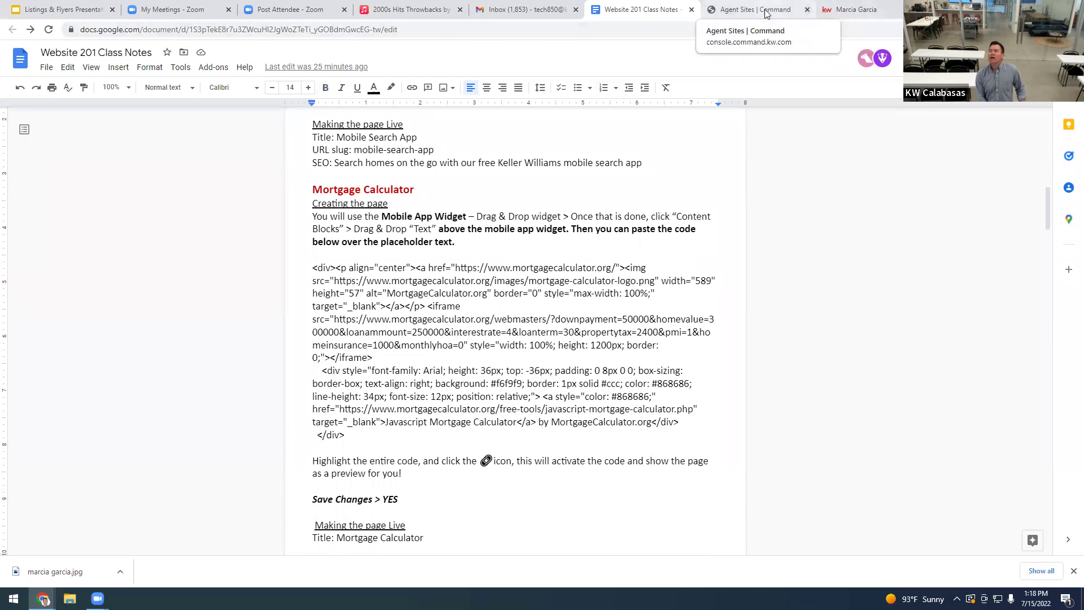
{"action": "left_click", "coordinate": [746, 12]}
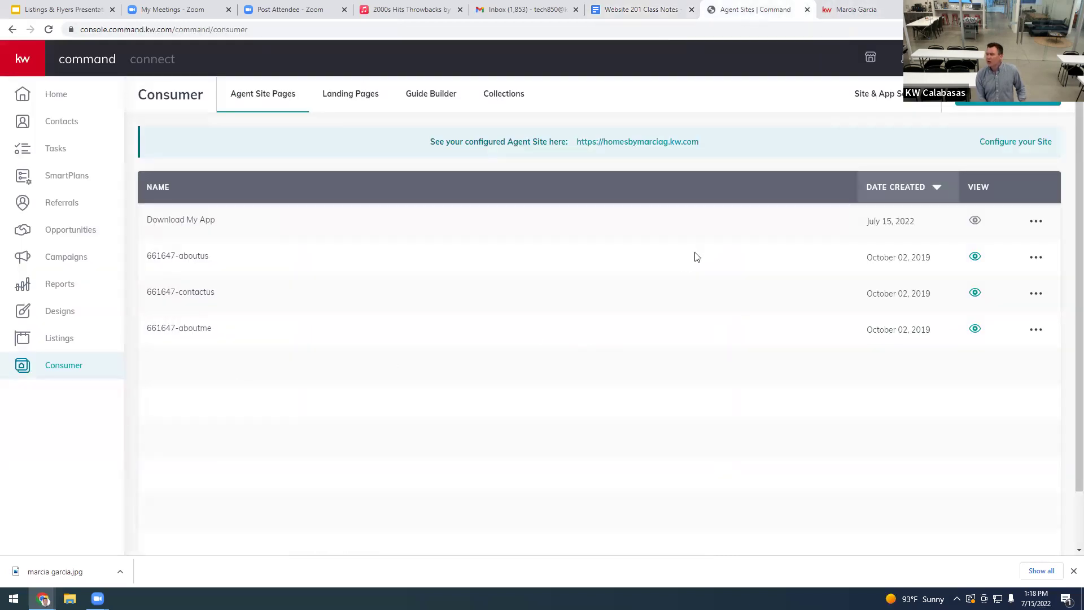
Step: Create a new agent-site sub-page titled 'Mortgage Calculator' and drop in the Download My App widget
{"action": "left_click", "coordinate": [1007, 93]}
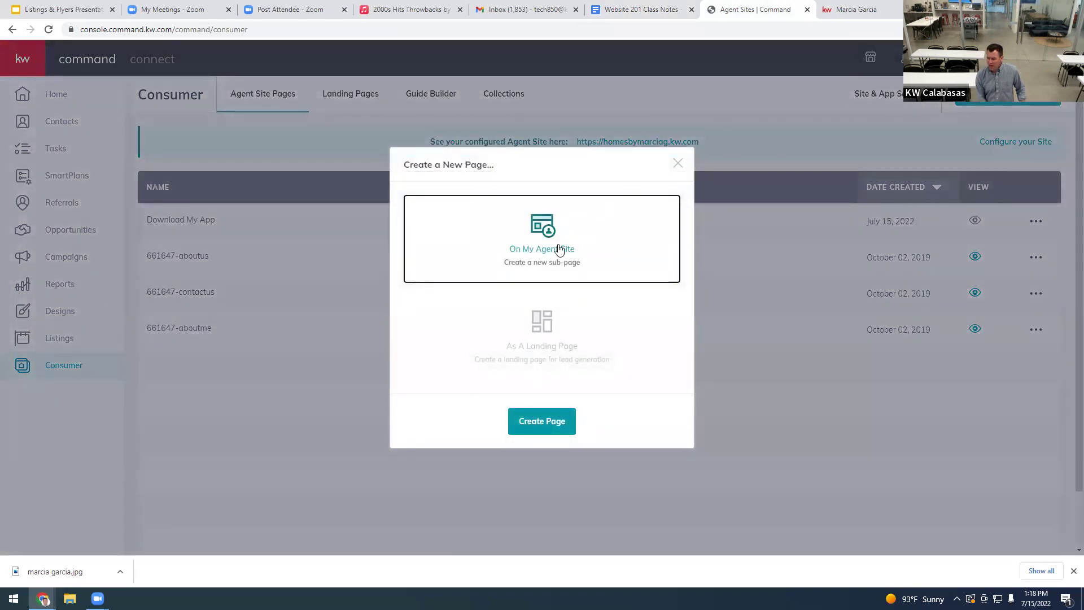
{"action": "left_click", "coordinate": [533, 420]}
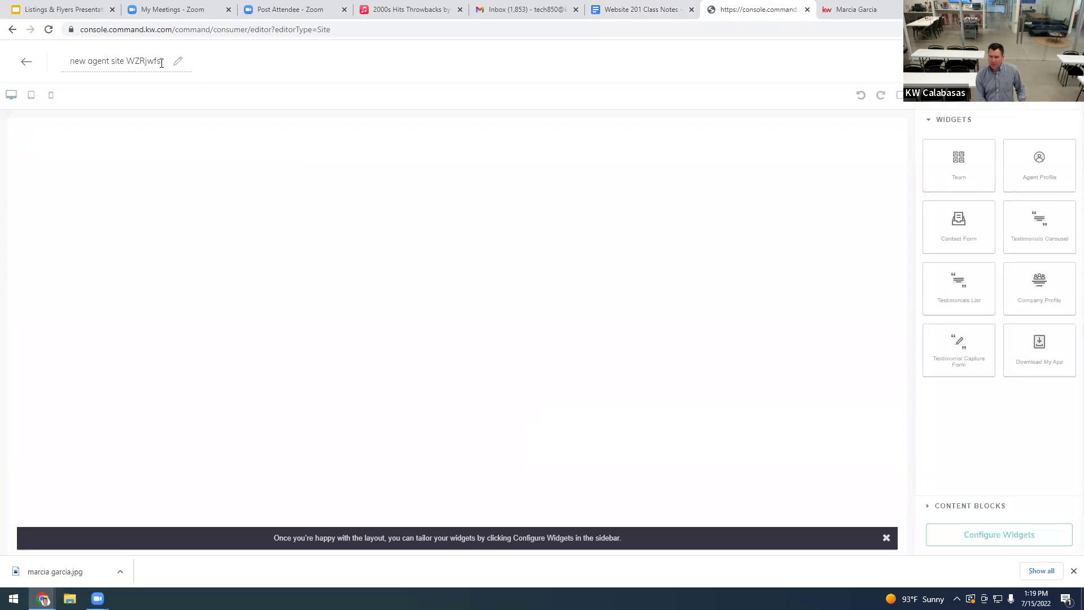
{"action": "left_click_drag", "start_coordinate": [163, 61], "coordinate": [53, 66]}
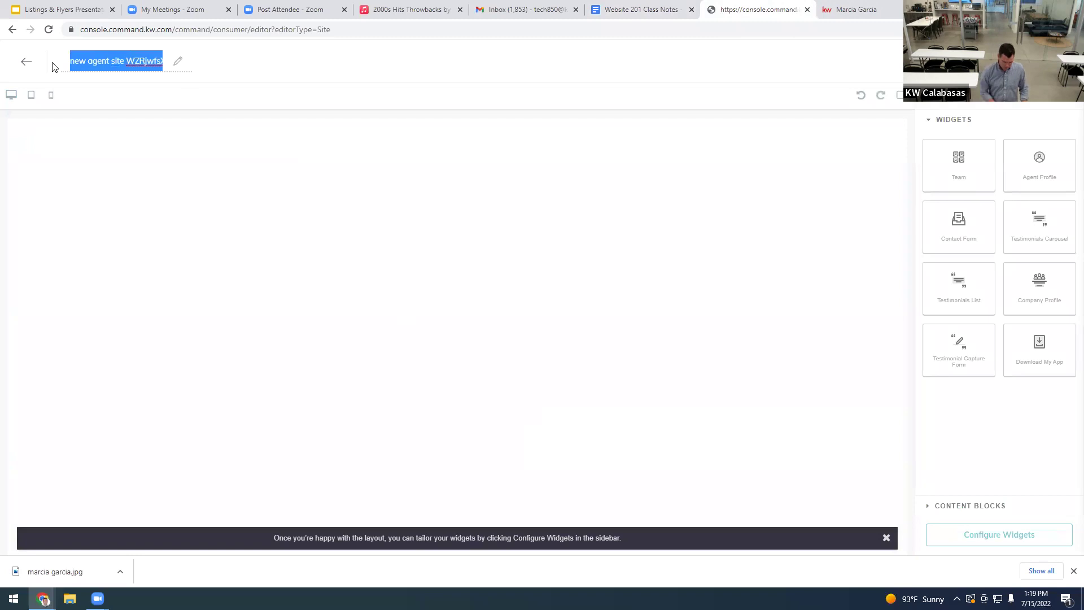
{"action": "type", "text": "Mor"}
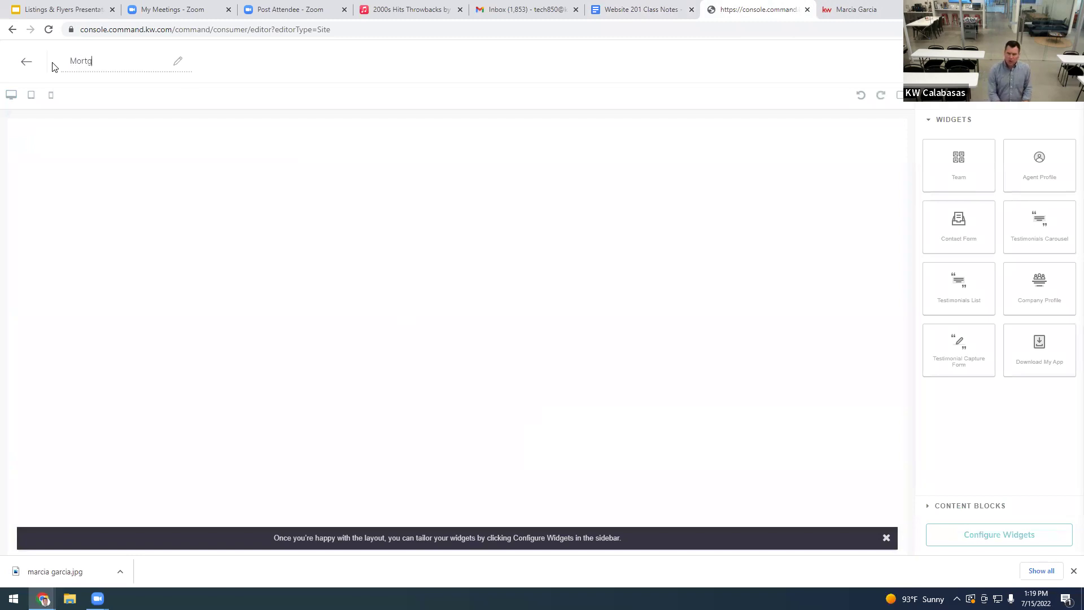
{"action": "type", "text": "tgage Calculator"}
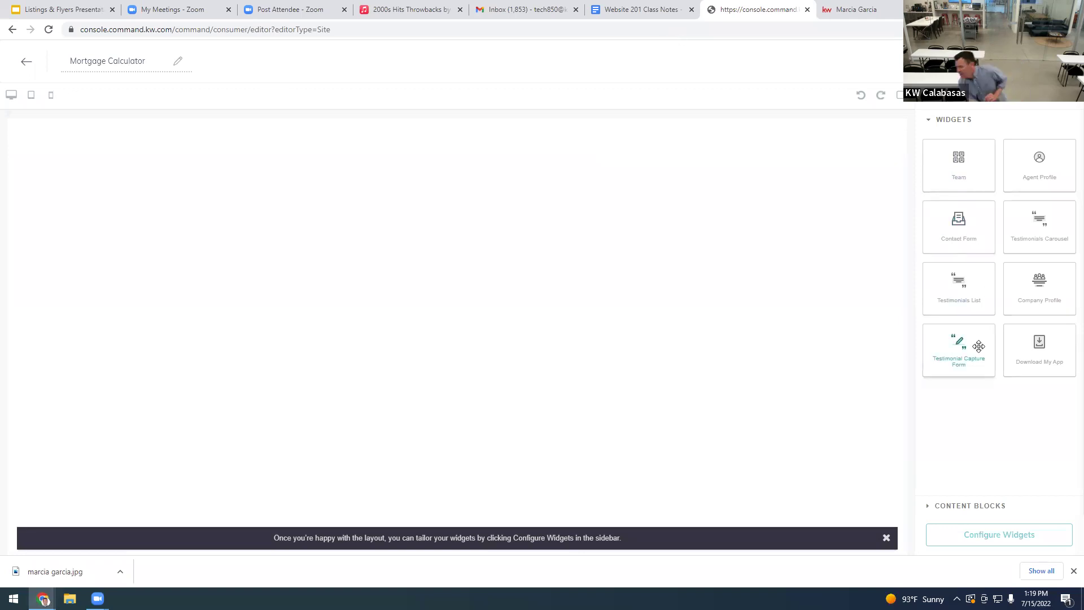
{"action": "left_click_drag", "start_coordinate": [1036, 351], "coordinate": [305, 248]}
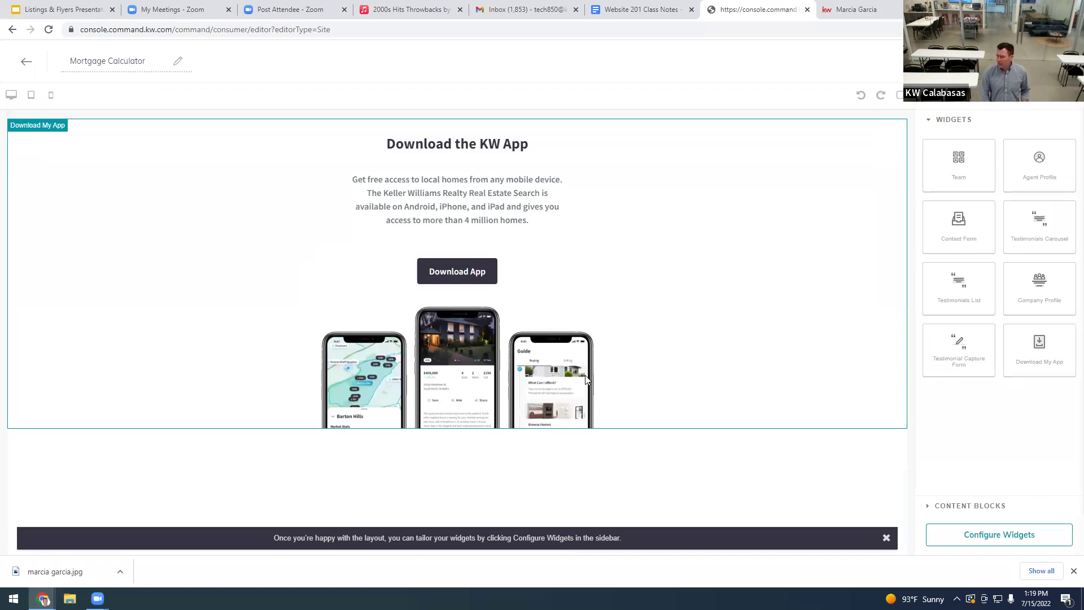
Step: Place a Text content block above the Download the KW App widget, then bring up the class notes
{"action": "left_click", "coordinate": [970, 506]}
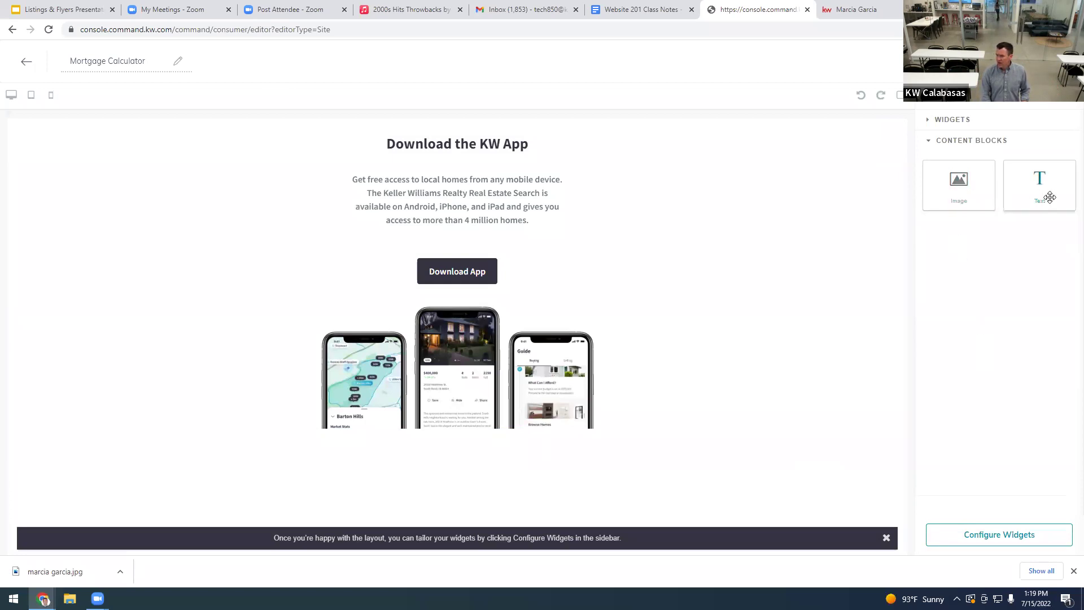
{"action": "left_click_drag", "start_coordinate": [1047, 192], "coordinate": [455, 123]}
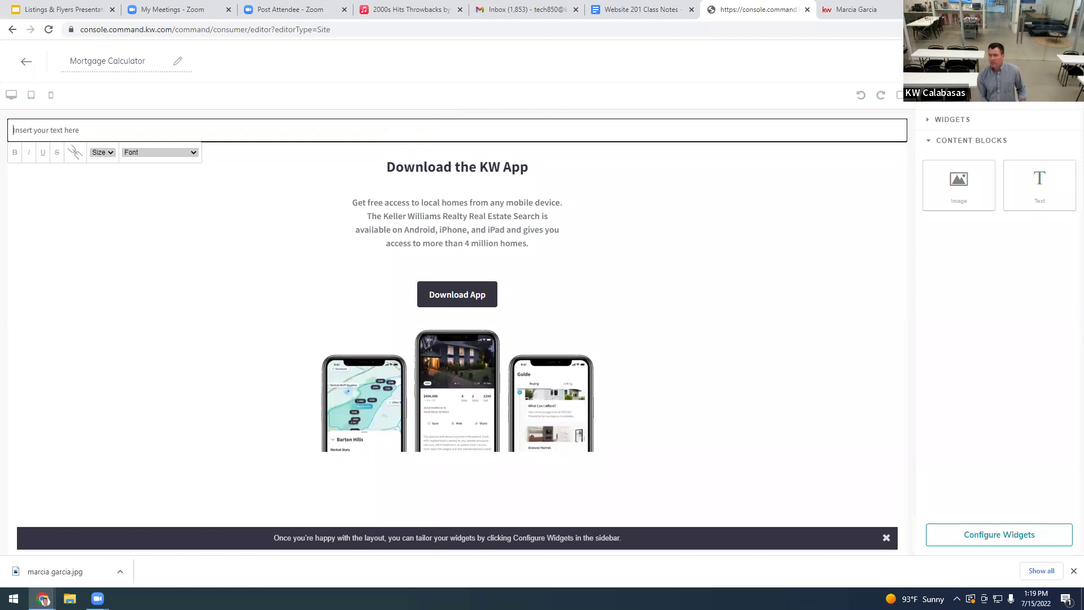
{"action": "left_click", "coordinate": [644, 10]}
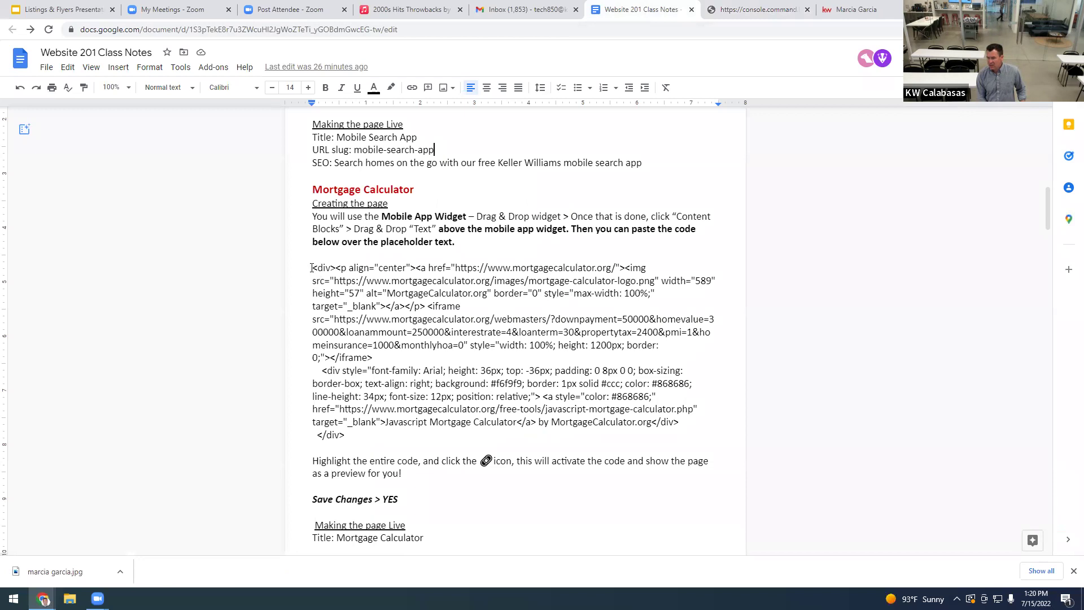
Step: Copy the full mortgagecalculator.org HTML embed code from the notes and return to the page editor
{"action": "left_click_drag", "start_coordinate": [311, 268], "coordinate": [376, 435]}
{"action": "key", "text": "ctrl+c"}
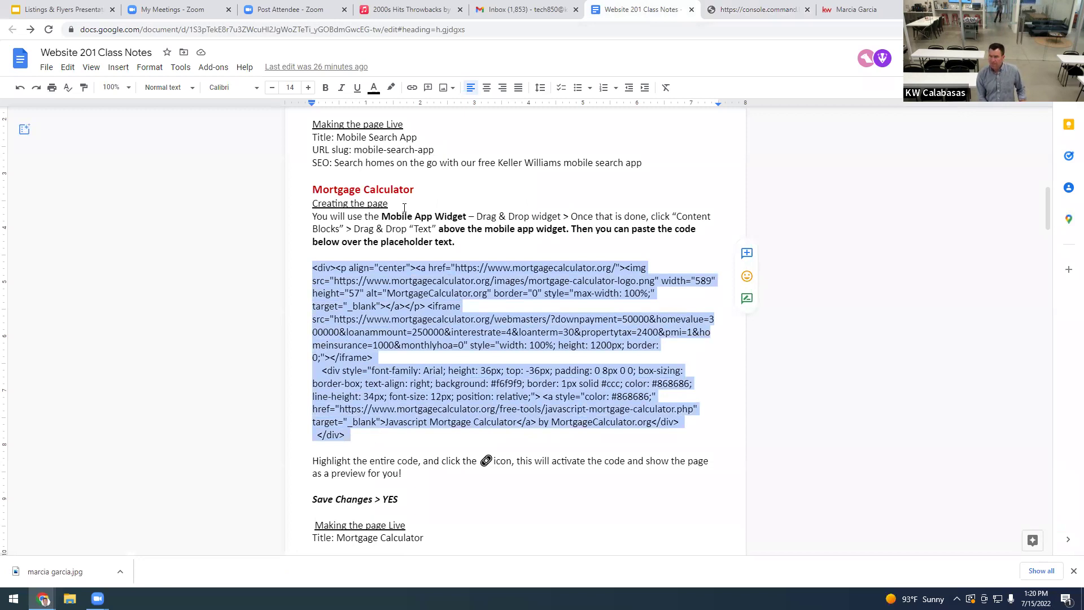
{"action": "left_click", "coordinate": [743, 16]}
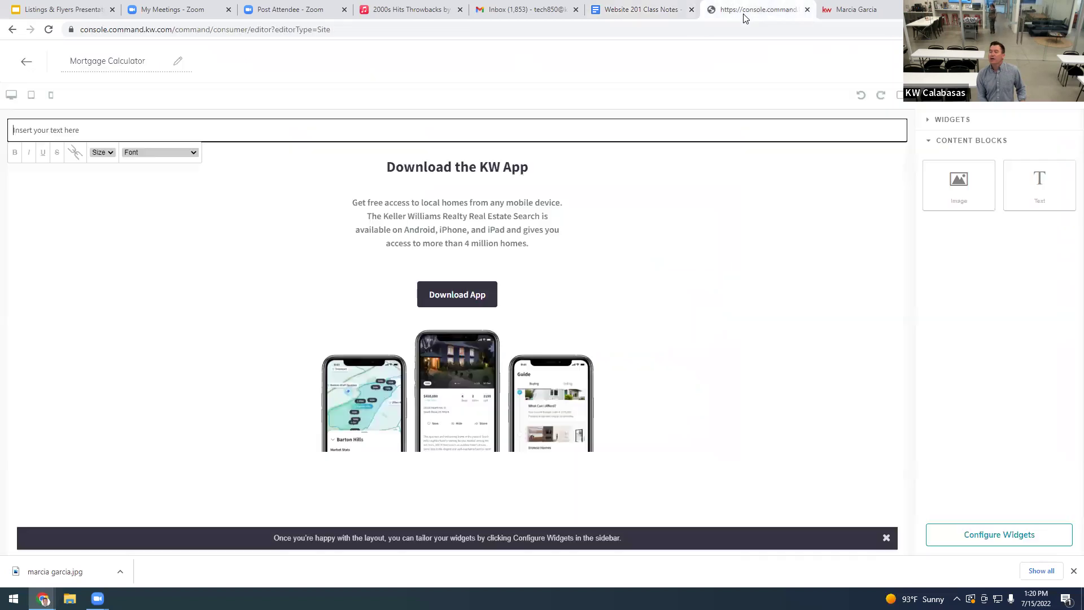
Step: Paste the calculator embed code into the text block and delete the 'Insert your text here' placeholder
{"action": "left_click", "coordinate": [80, 132]}
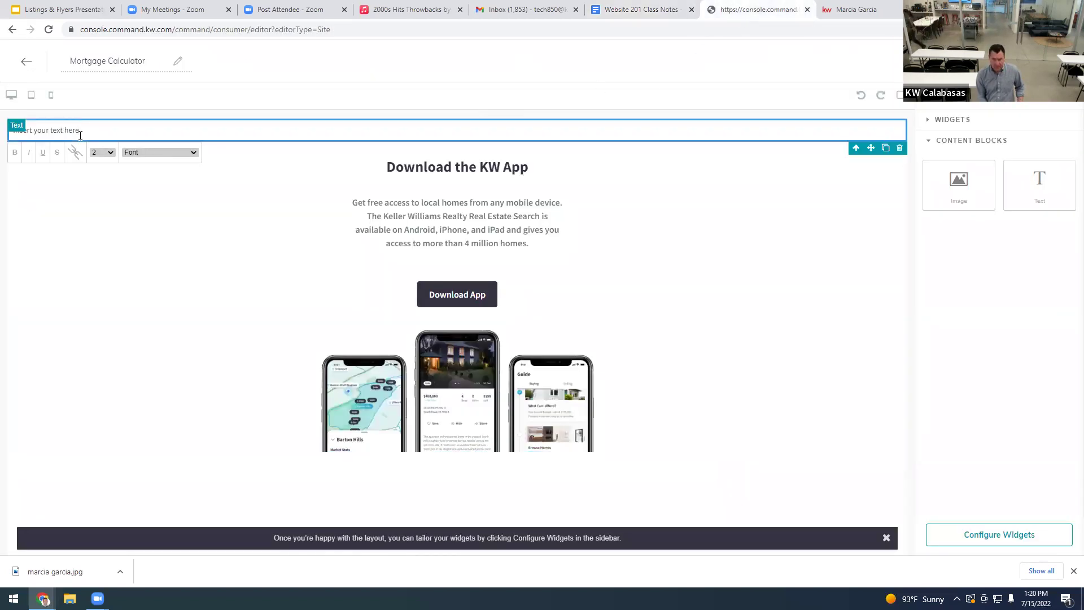
{"action": "key", "text": "ctrl+v"}
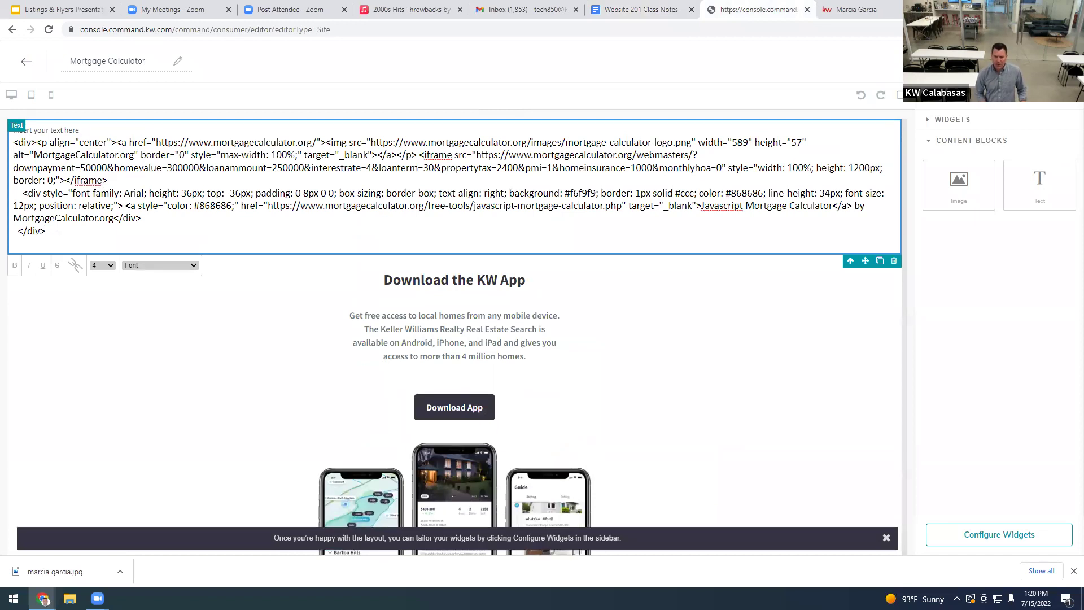
{"action": "left_click_drag", "start_coordinate": [64, 238], "coordinate": [3, 133]}
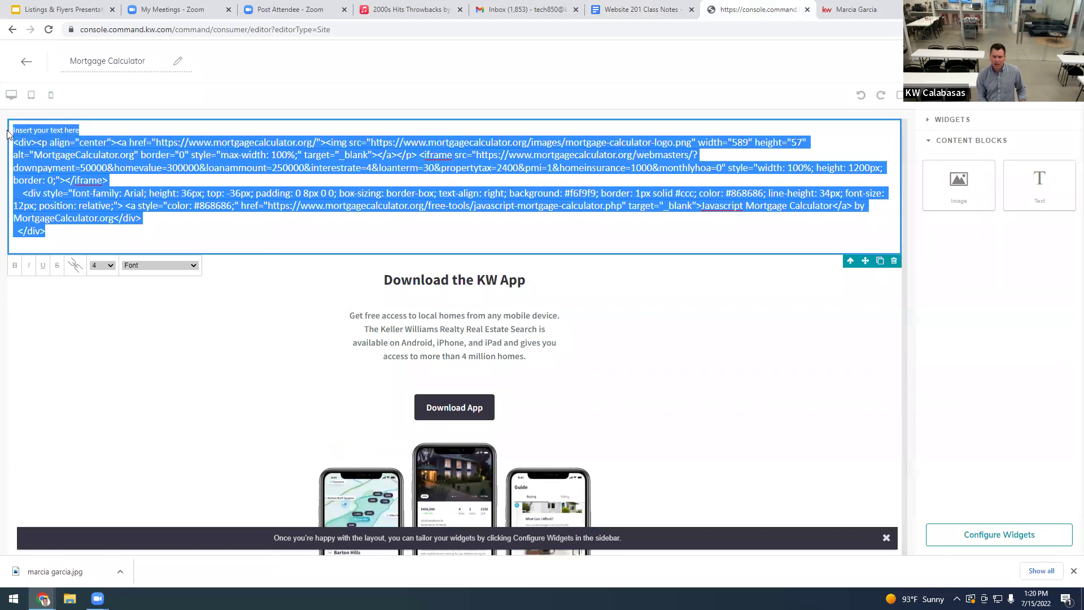
{"action": "left_click", "coordinate": [86, 132]}
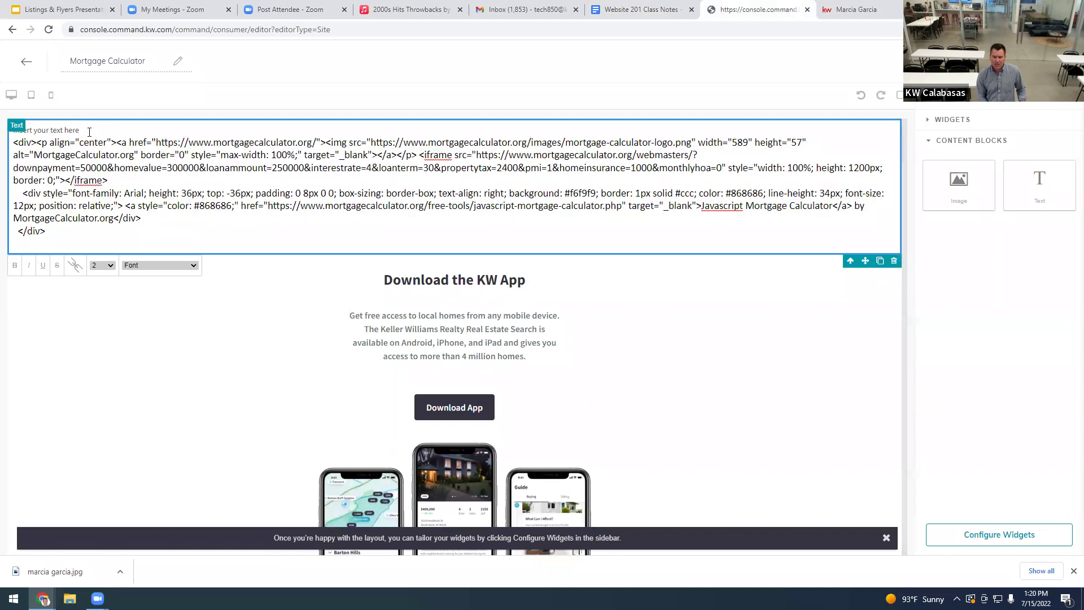
{"action": "triple_click", "coordinate": [85, 133]}
{"action": "key", "text": "BackSpace"}
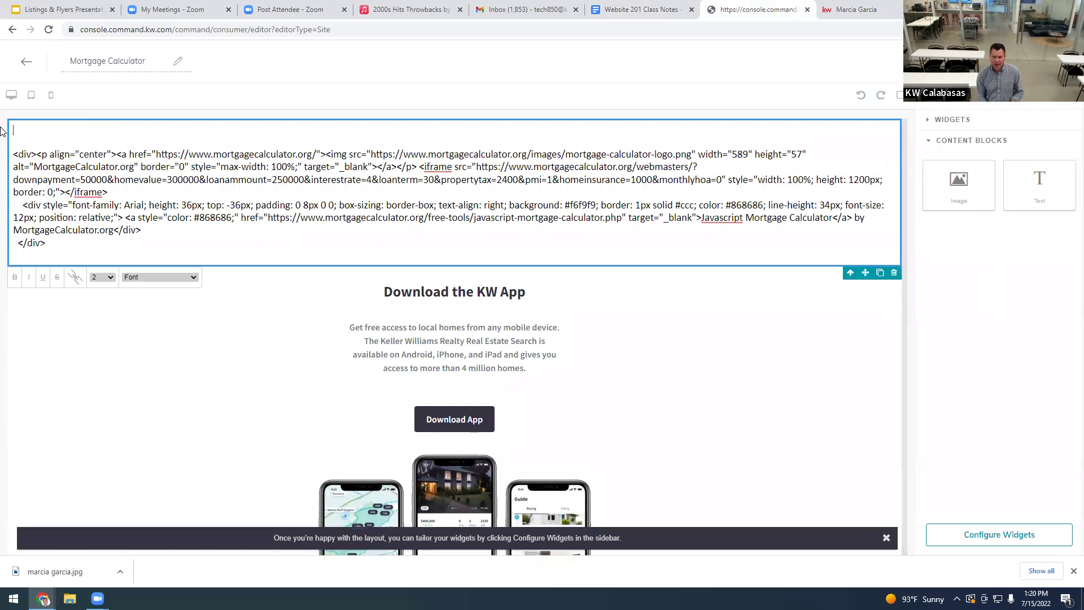
{"action": "key", "text": "Delete"}
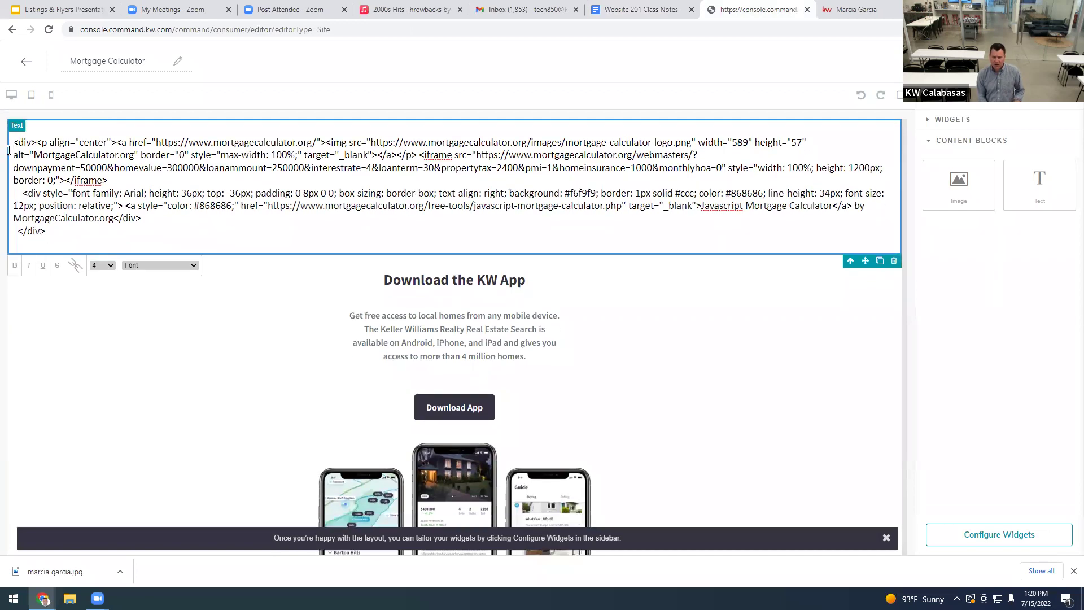
Step: Render the pasted HTML as a live mortgage calculator with the code (</>) button and review it
{"action": "left_click_drag", "start_coordinate": [65, 234], "coordinate": [12, 126]}
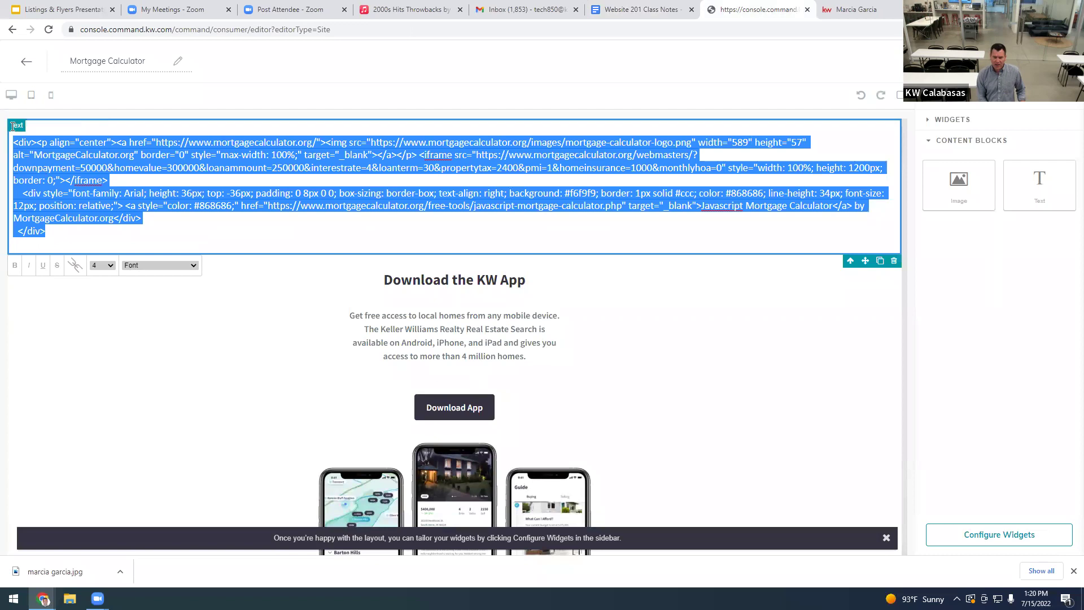
{"action": "left_click", "coordinate": [74, 270]}
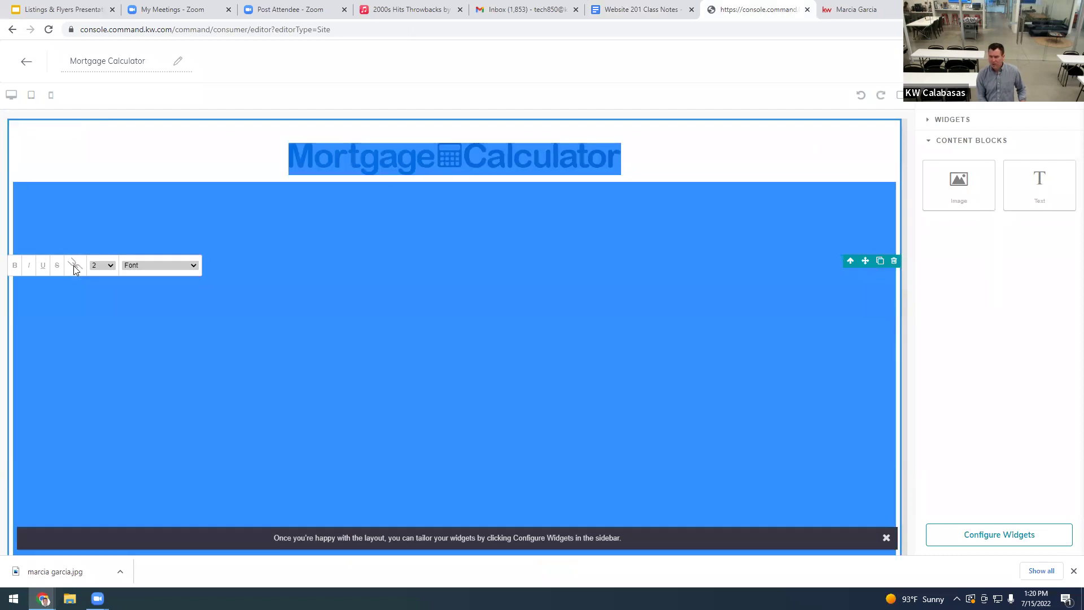
{"action": "left_click", "coordinate": [758, 156]}
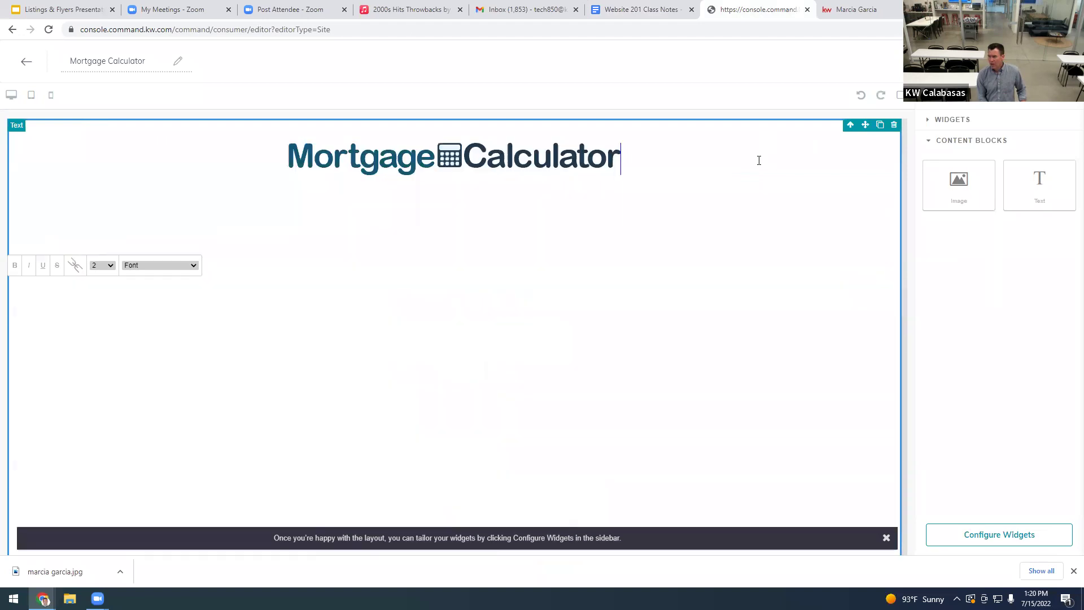
{"action": "scroll", "coordinate": [511, 313], "scroll_direction": "down", "scroll_amount": 6}
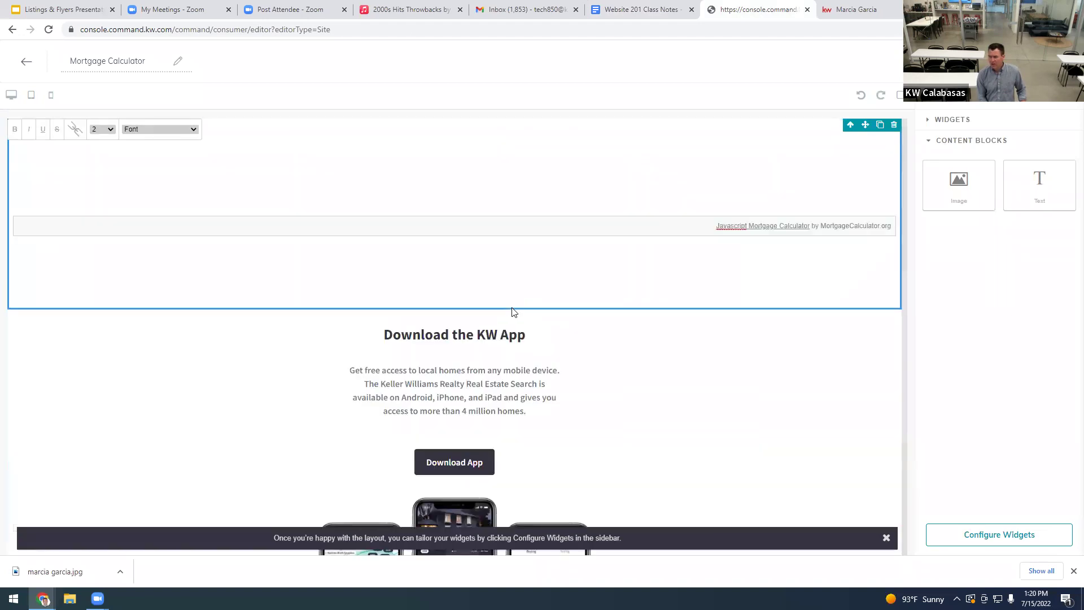
{"action": "scroll", "coordinate": [512, 308], "scroll_direction": "up", "scroll_amount": 8}
{"action": "scroll", "coordinate": [512, 308], "scroll_direction": "up", "scroll_amount": 4}
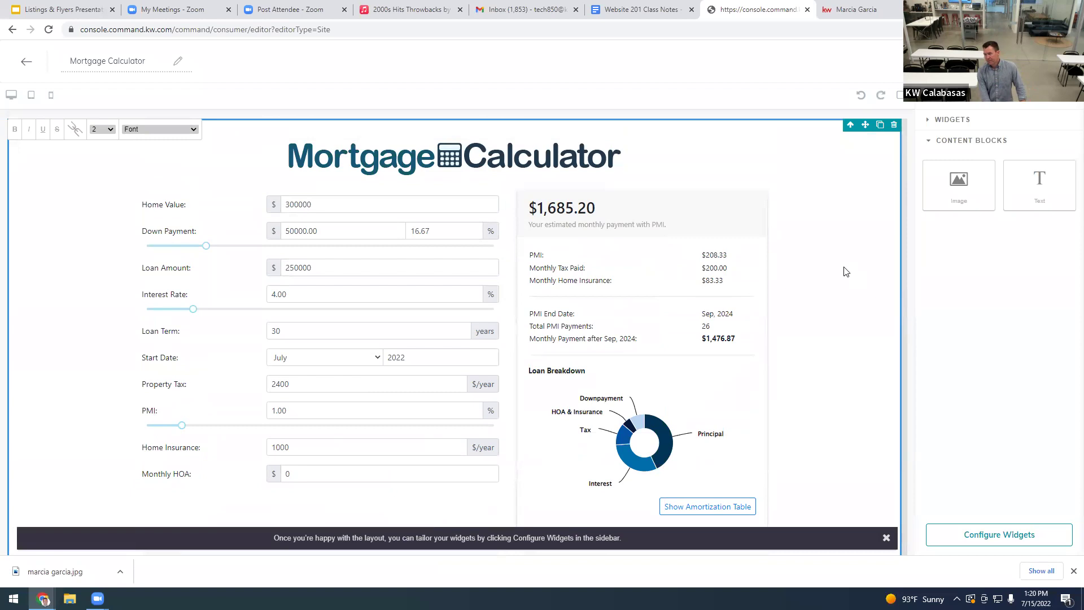
{"action": "scroll", "coordinate": [846, 271], "scroll_direction": "down", "scroll_amount": 10}
{"action": "scroll", "coordinate": [846, 271], "scroll_direction": "down", "scroll_amount": 2}
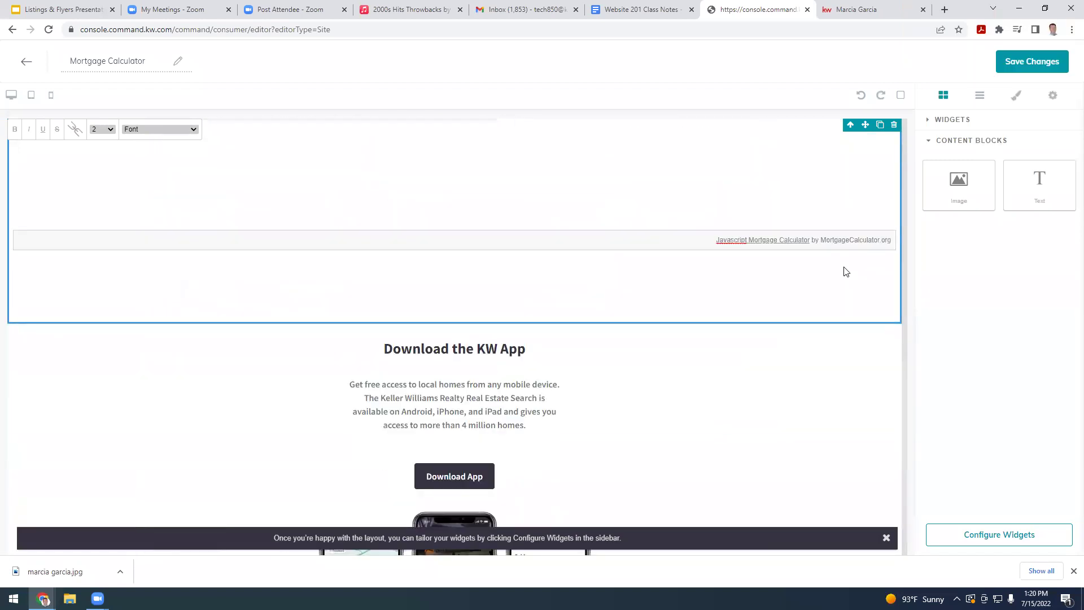
{"action": "scroll", "coordinate": [845, 271], "scroll_direction": "up", "scroll_amount": 12}
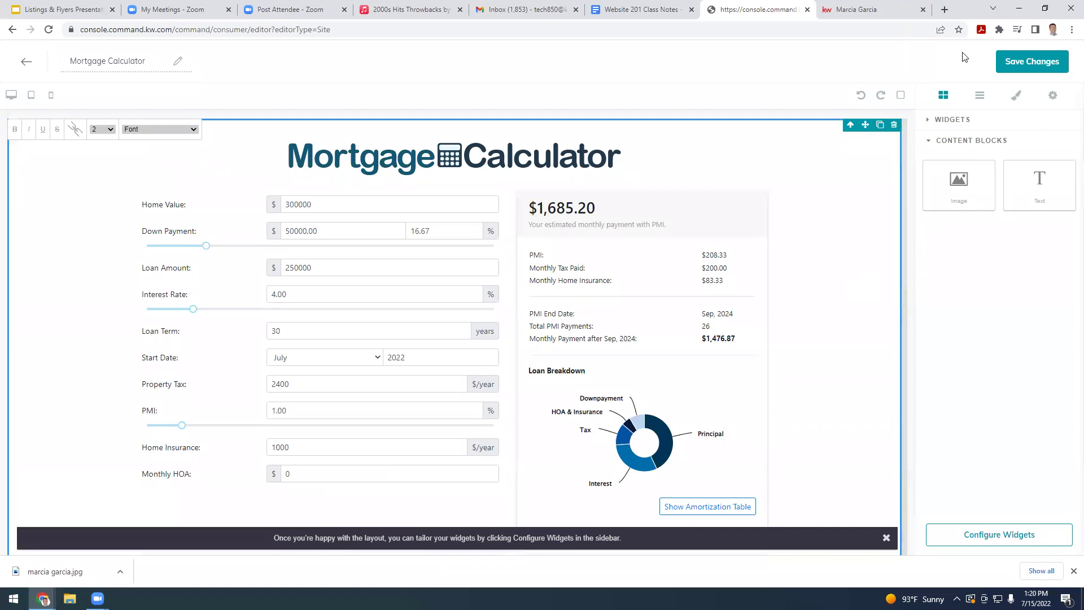
Step: Save the Mortgage Calculator page, declining to publish it for now
{"action": "left_click", "coordinate": [1037, 63]}
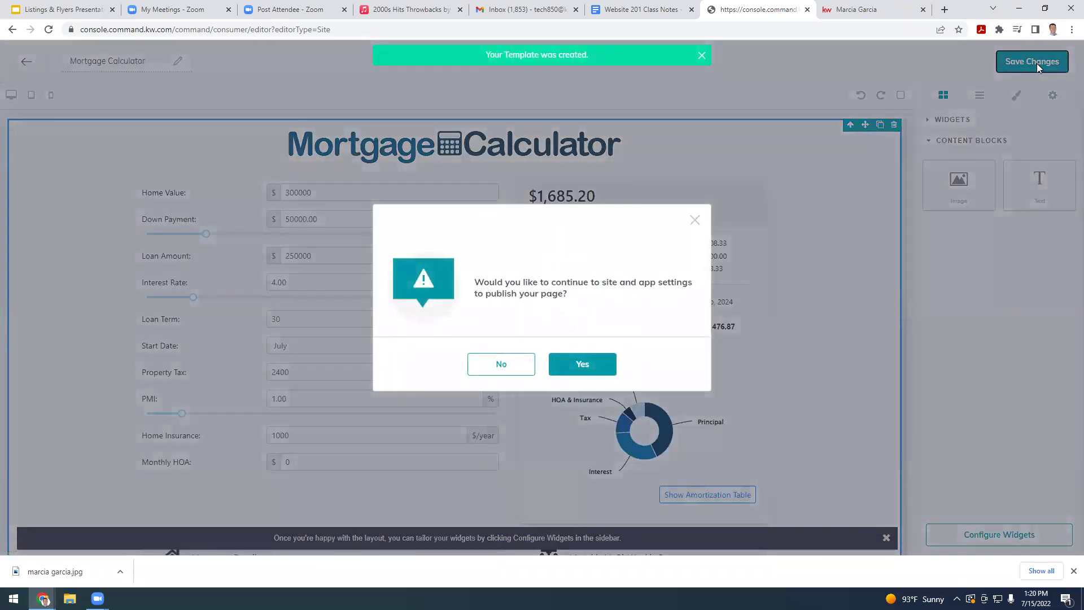
{"action": "left_click", "coordinate": [497, 368]}
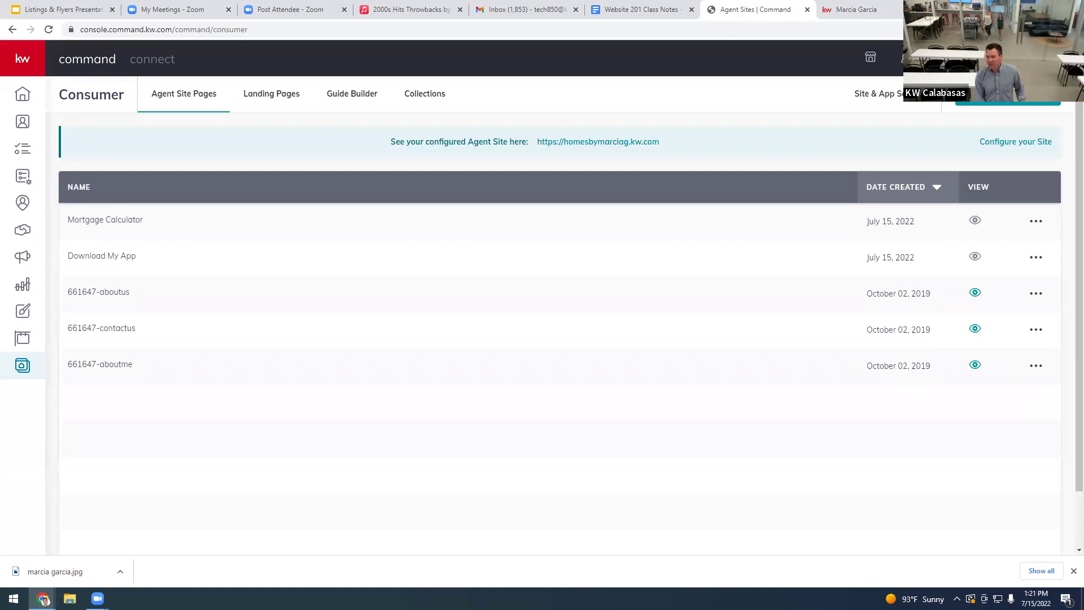
Step: Scroll the class notes to Great Schools Widget and open the greatschools.org/widget link in a new tab
{"action": "left_click", "coordinate": [639, 13]}
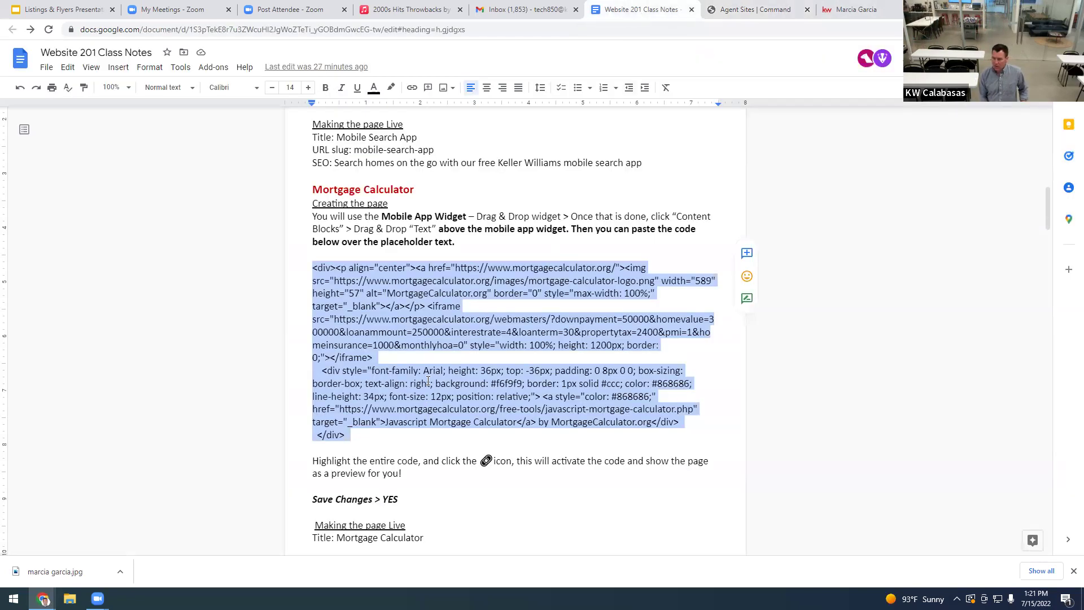
{"action": "left_click", "coordinate": [428, 381]}
{"action": "scroll", "coordinate": [427, 381], "scroll_direction": "down", "scroll_amount": 1}
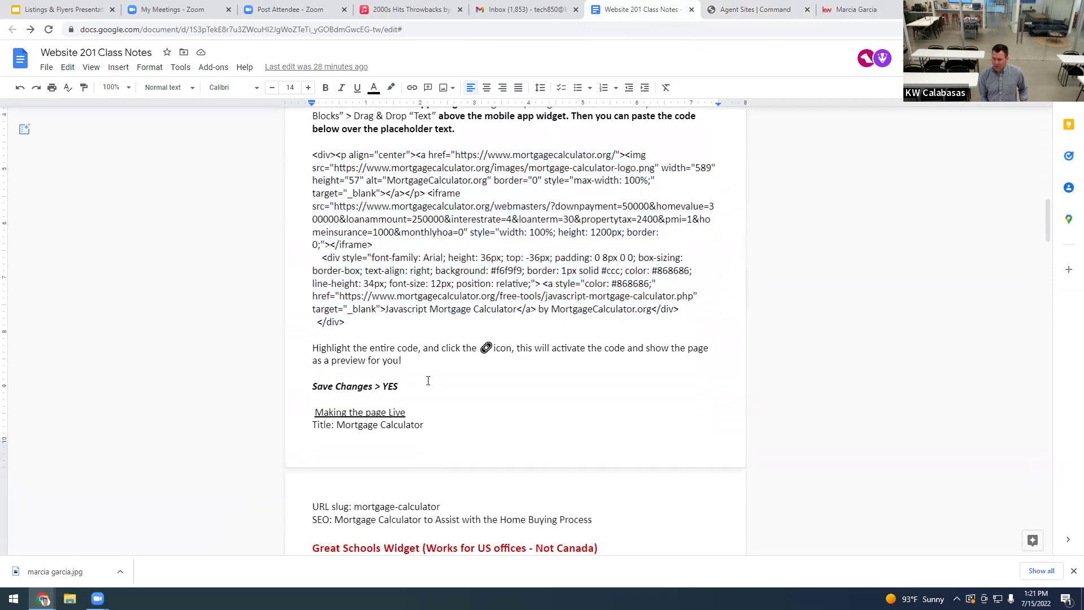
{"action": "scroll", "coordinate": [428, 380], "scroll_direction": "down", "scroll_amount": 1}
{"action": "scroll", "coordinate": [428, 380], "scroll_direction": "down", "scroll_amount": 2}
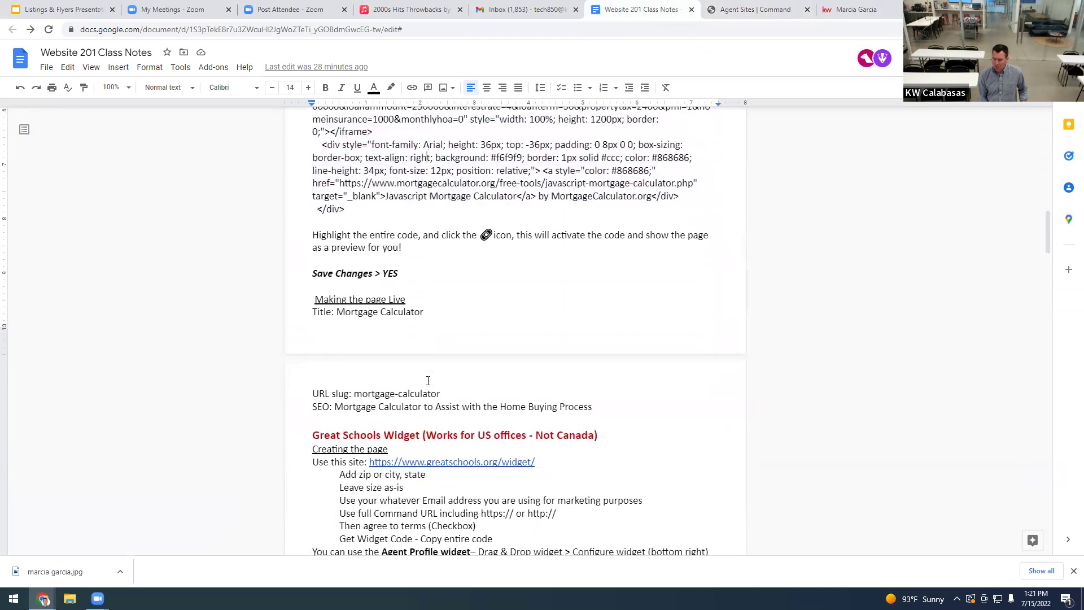
{"action": "scroll", "coordinate": [428, 380], "scroll_direction": "down", "scroll_amount": 3}
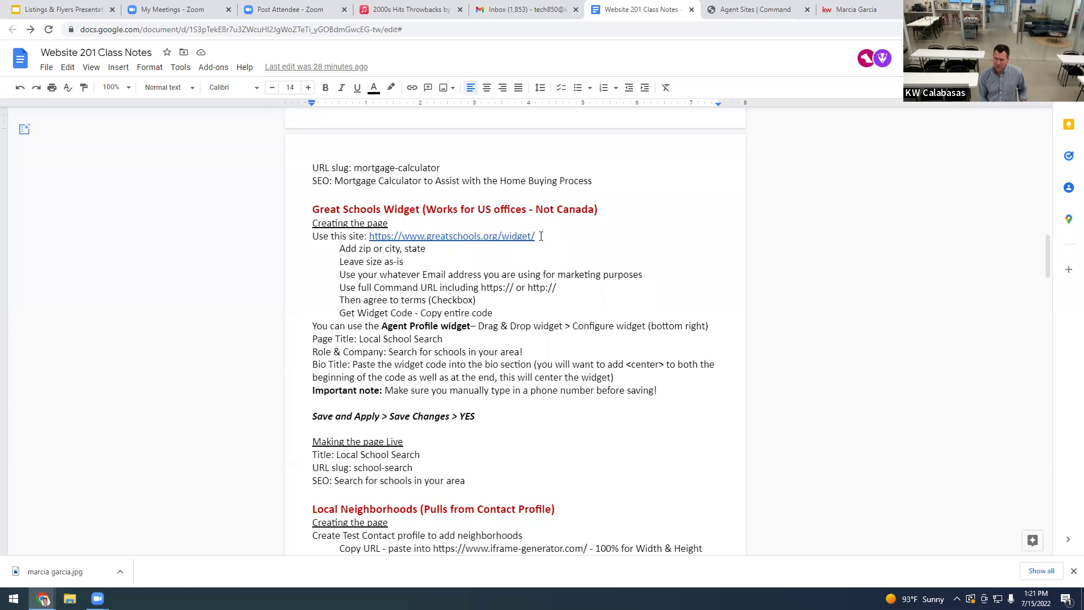
{"action": "left_click", "coordinate": [449, 237]}
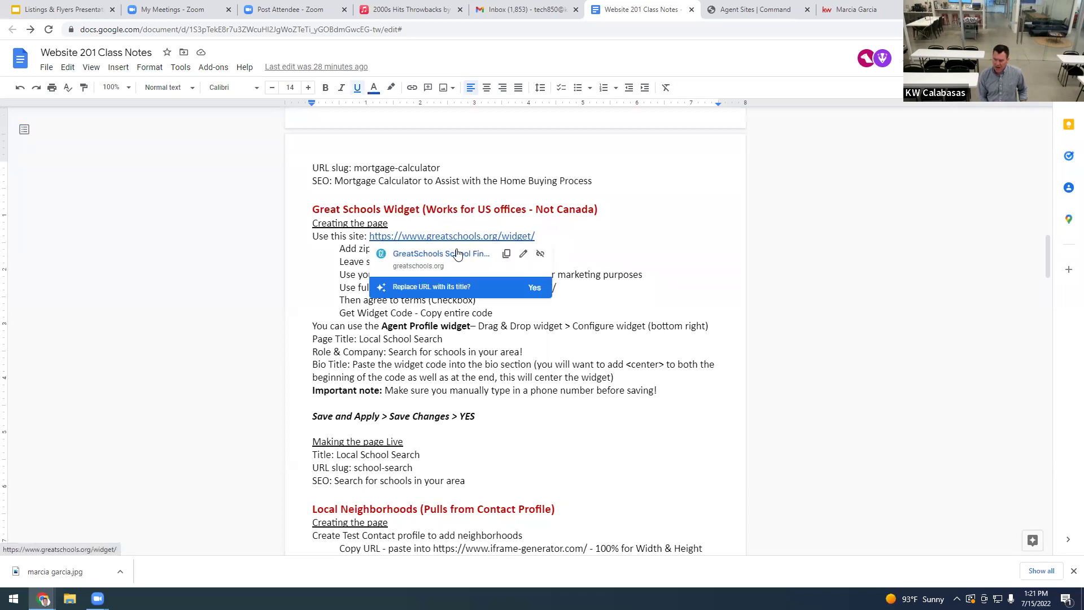
{"action": "left_click", "coordinate": [459, 254]}
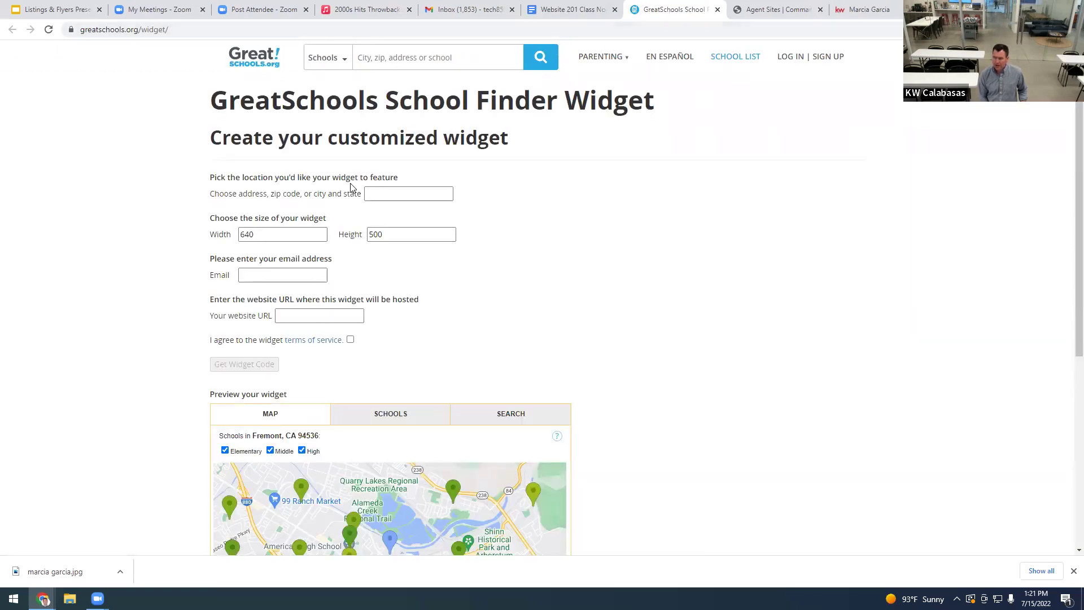
Step: Enter Calabasas as the widget location and move on to the Email field
{"action": "left_click", "coordinate": [376, 195]}
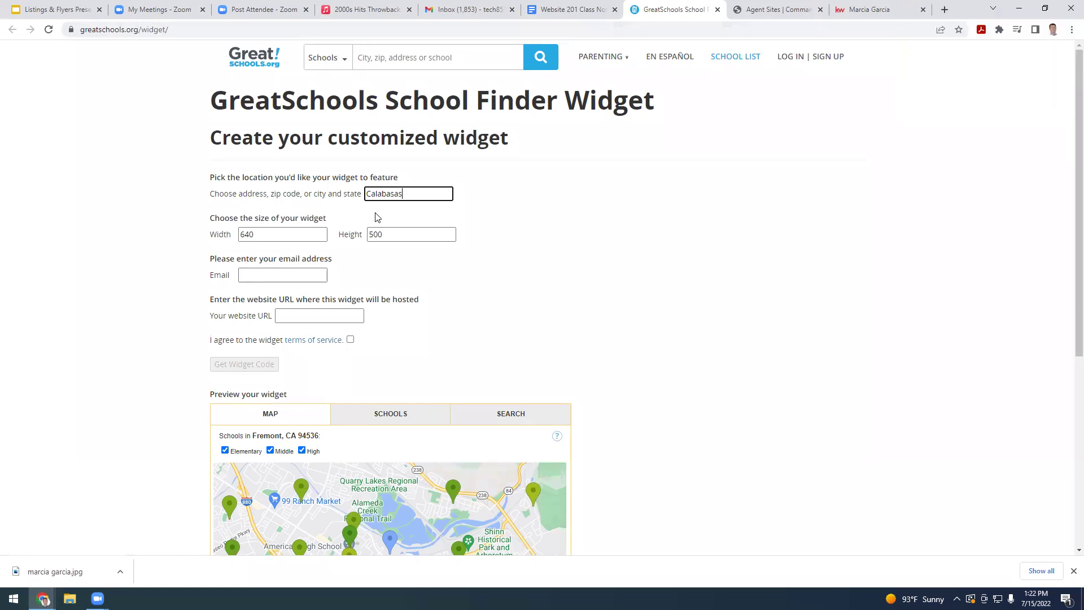
{"action": "left_click", "coordinate": [256, 275]}
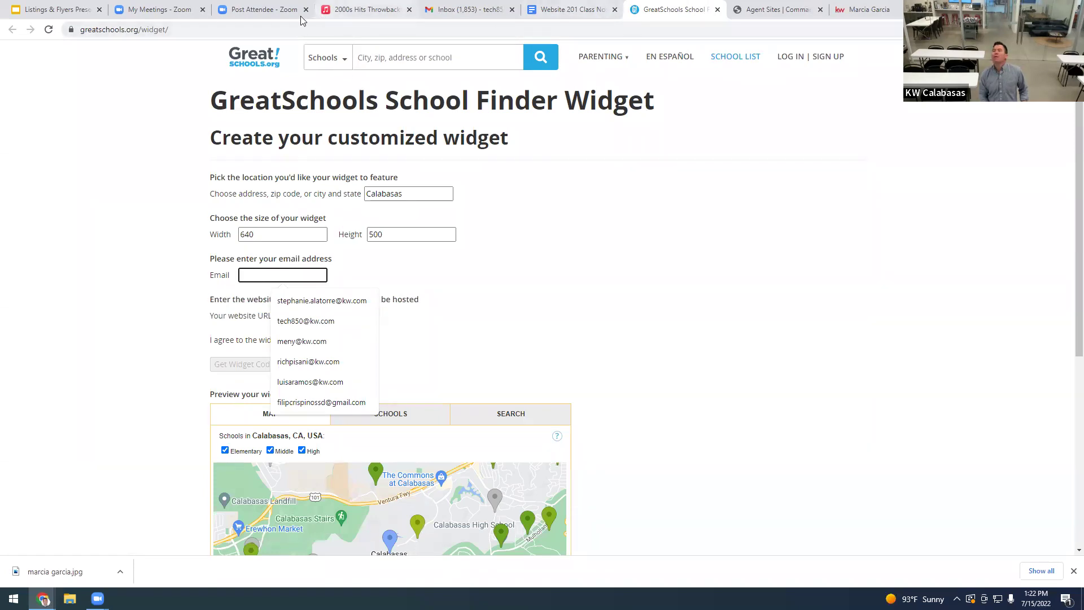
Step: Copy the sender's email address from the agent bio email in Gmail, then go back to GreatSchools
{"action": "left_click", "coordinate": [464, 9]}
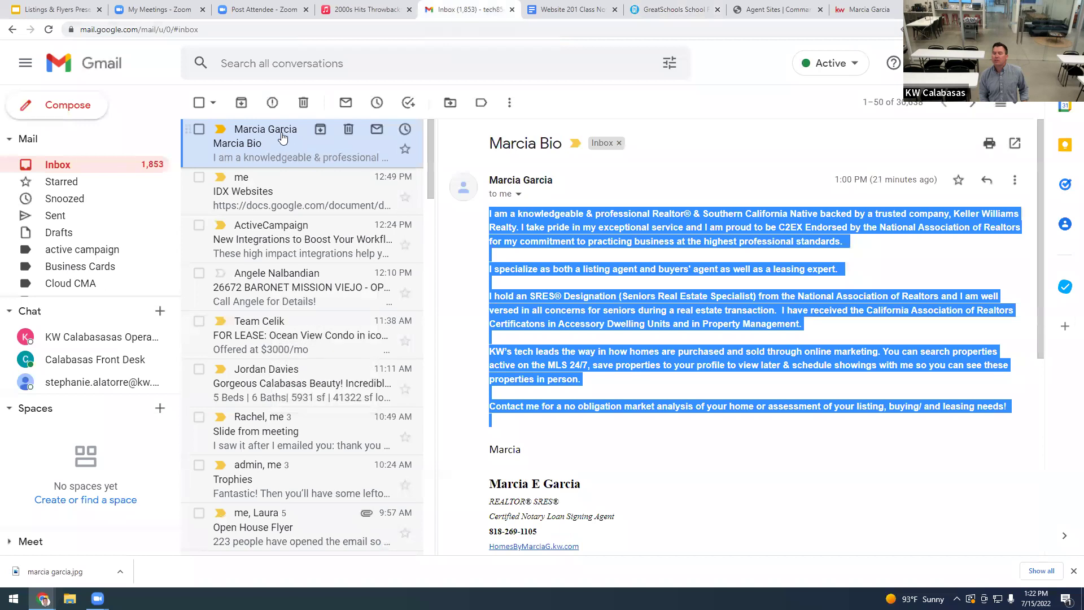
{"action": "left_click", "coordinate": [542, 141]}
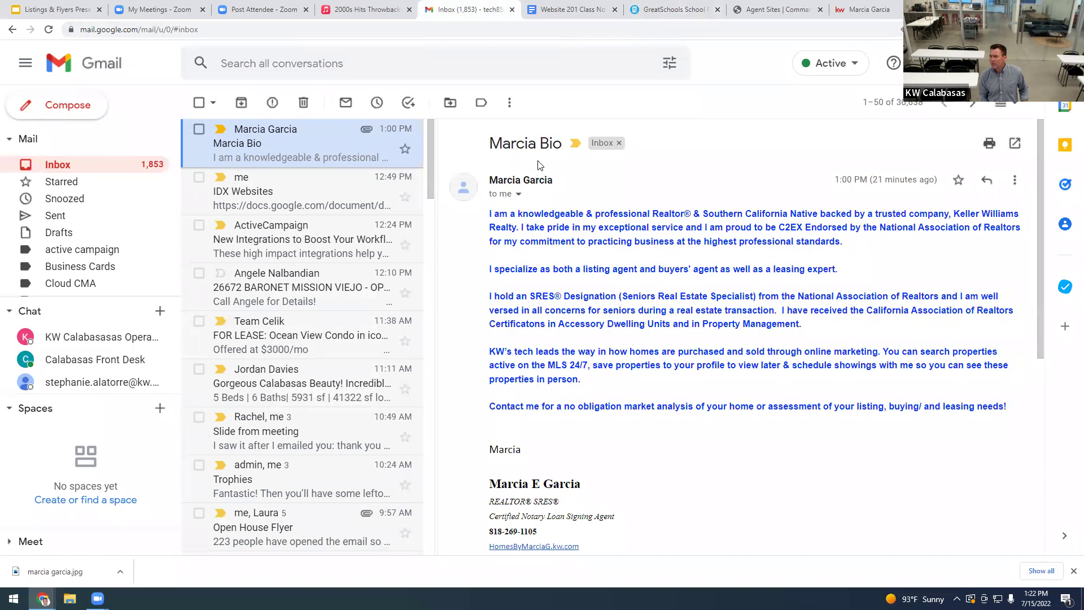
{"action": "mouse_move", "coordinate": [527, 178]}
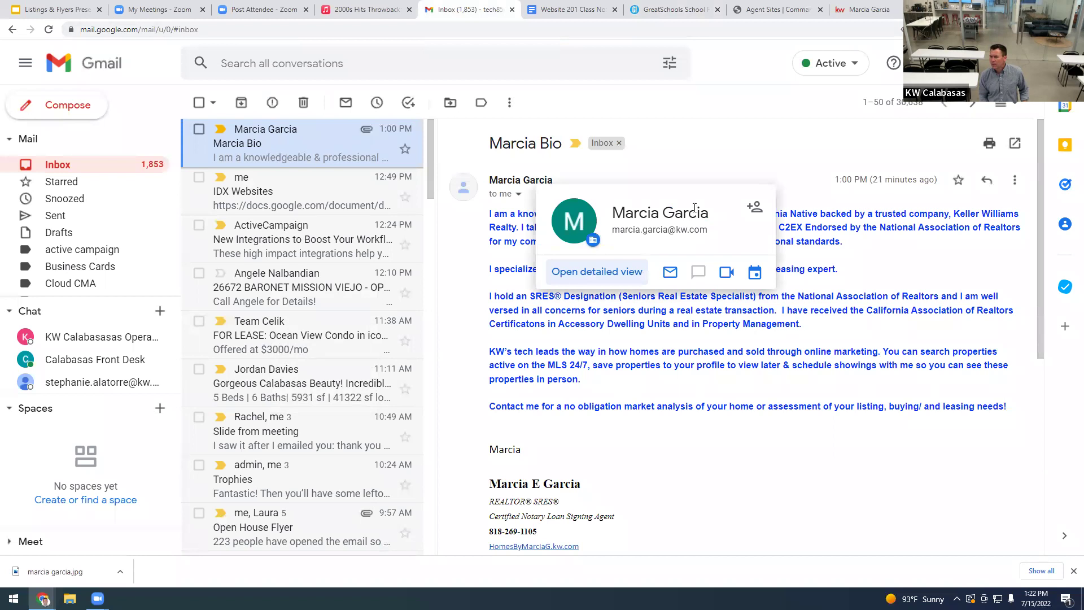
{"action": "right_click", "coordinate": [662, 233]}
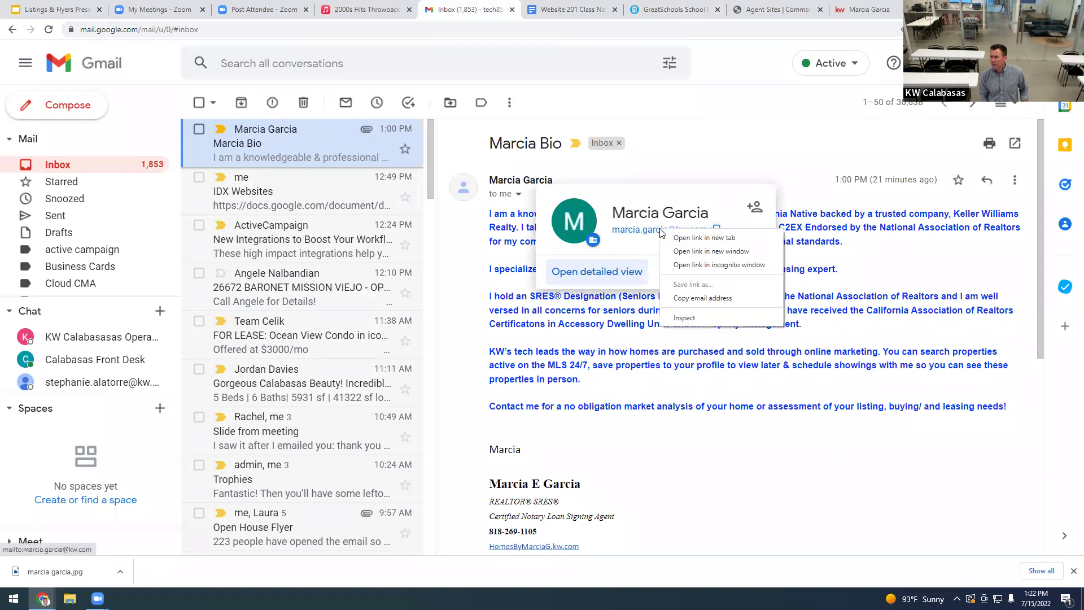
{"action": "left_click", "coordinate": [702, 298]}
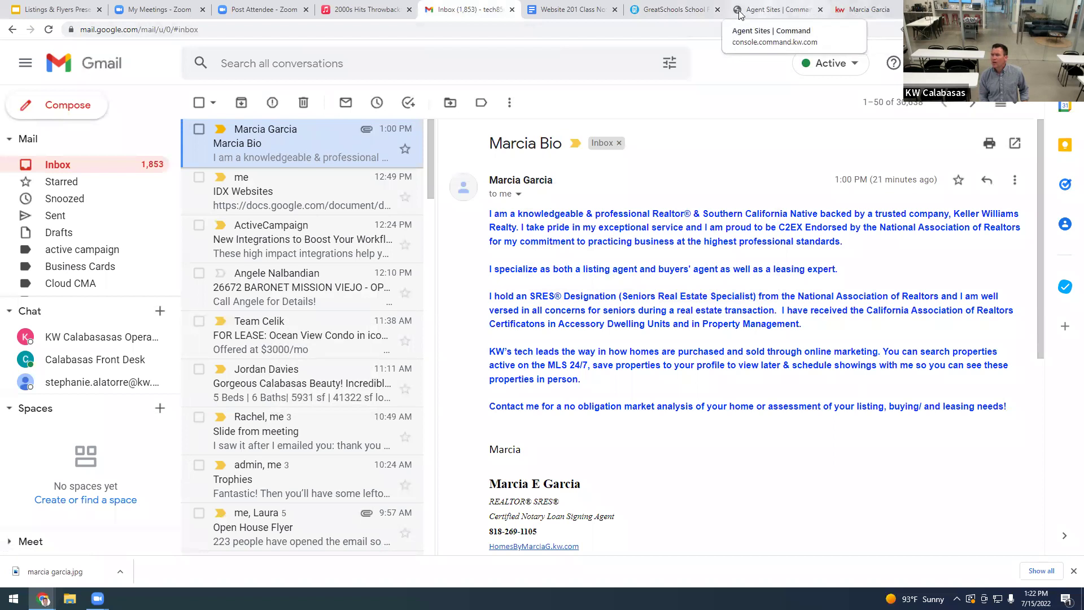
{"action": "left_click", "coordinate": [659, 12]}
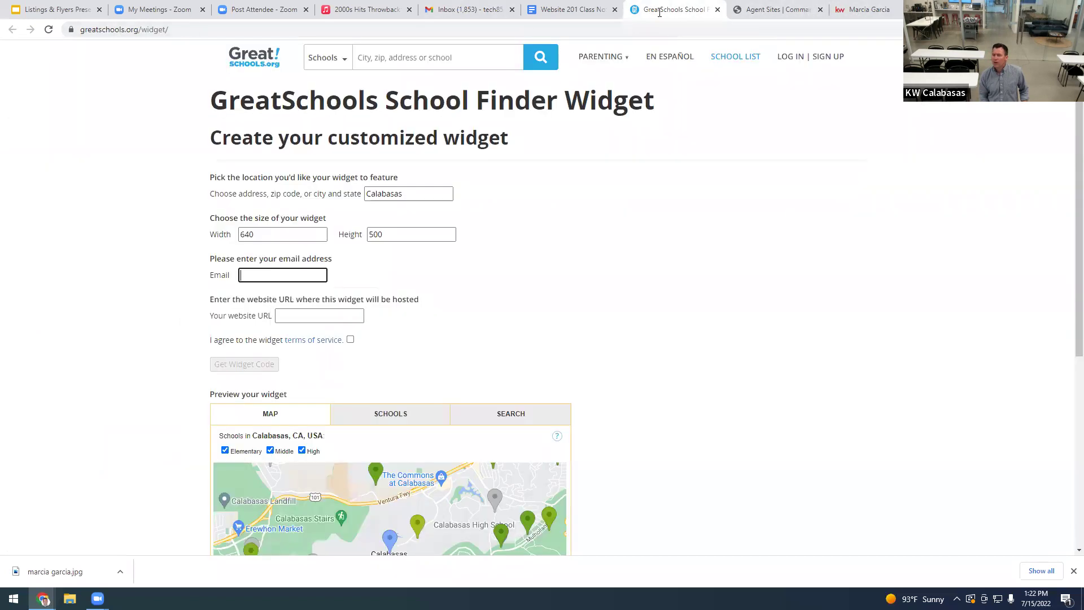
Step: Paste the agent's email into the widget's Email field, then select the agent site's URL to copy
{"action": "right_click", "coordinate": [252, 276]}
{"action": "left_click", "coordinate": [283, 365]}
{"action": "left_click", "coordinate": [866, 9]}
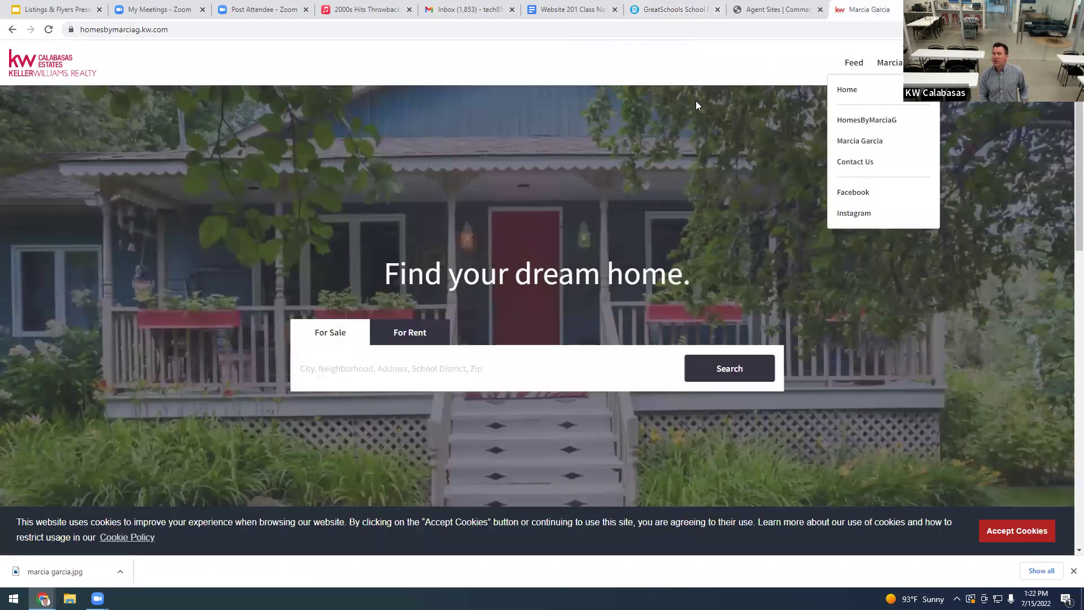
{"action": "left_click", "coordinate": [187, 32]}
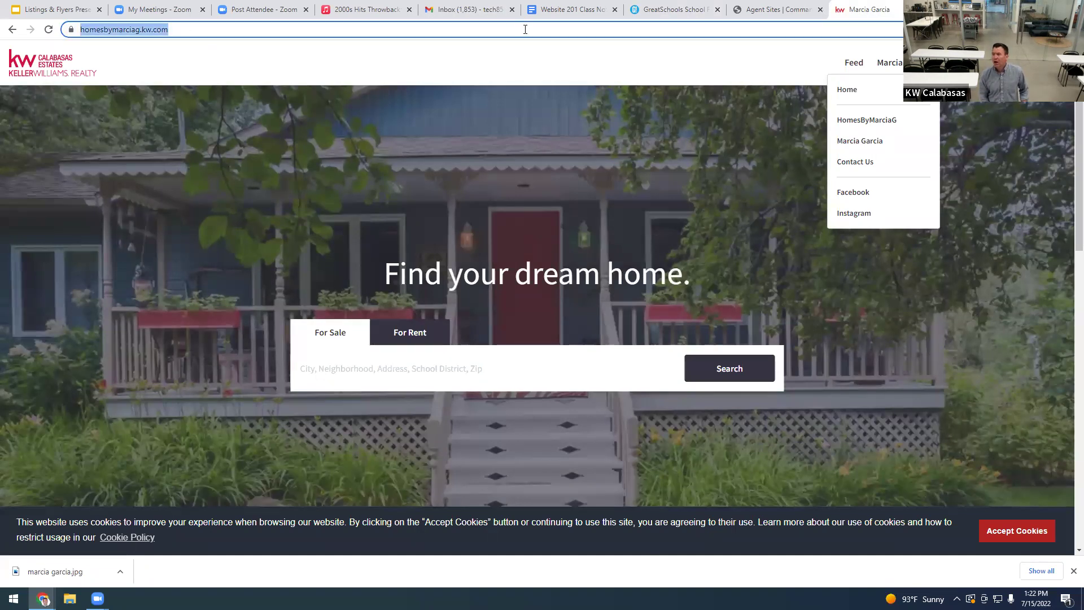
Step: Generate the GreatSchools widget code with the agent site URL as the hosting website and the terms accepted
{"action": "left_click", "coordinate": [672, 13]}
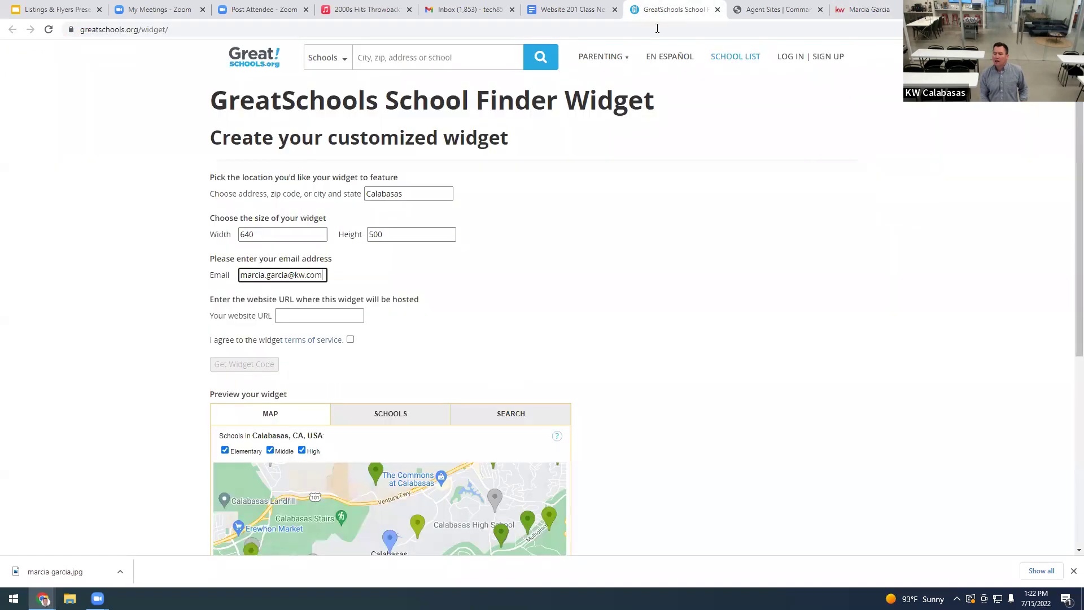
{"action": "left_click", "coordinate": [296, 315]}
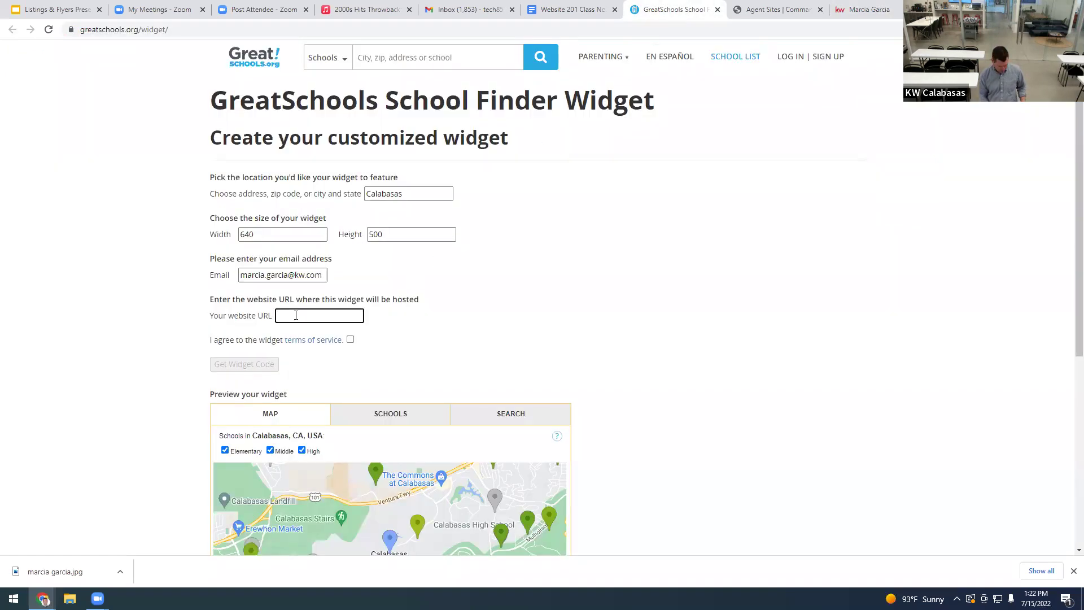
{"action": "key", "text": "ctrl+v"}
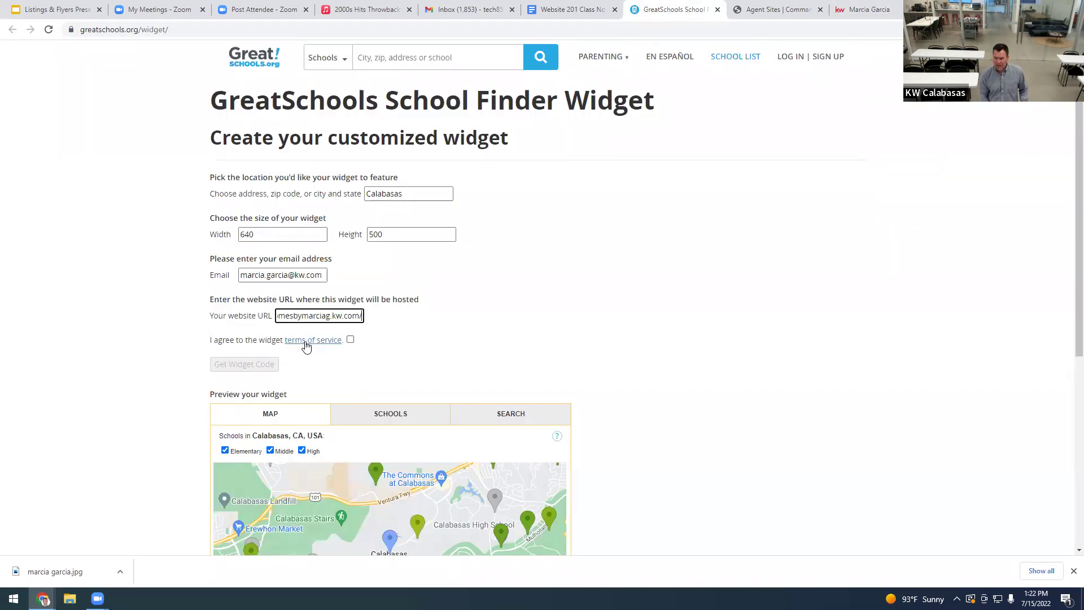
{"action": "left_click", "coordinate": [351, 340]}
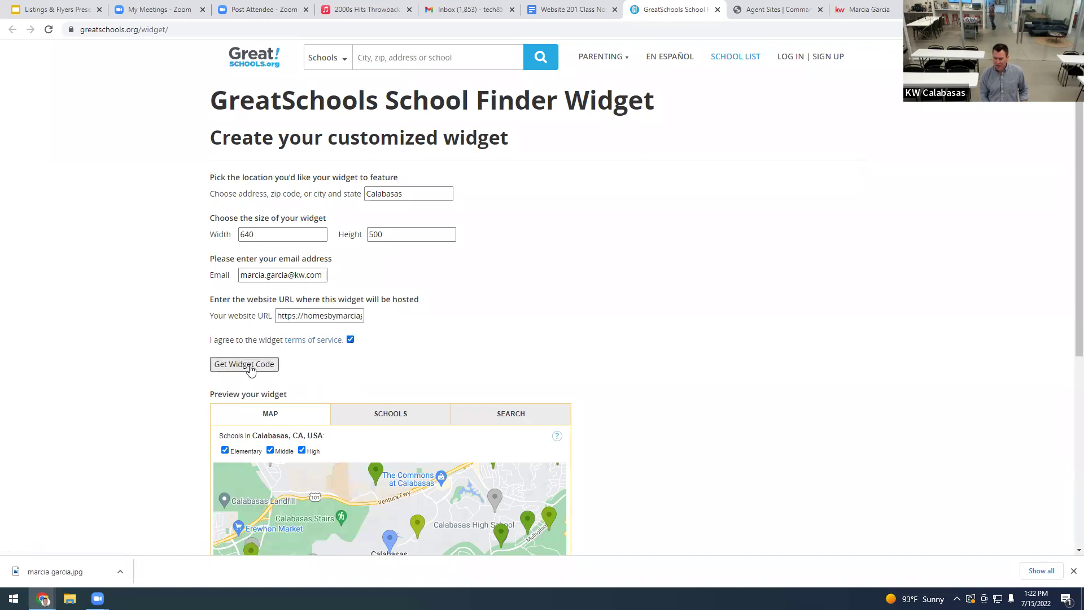
{"action": "left_click", "coordinate": [250, 366]}
Step: Select the whole generated Calabasas embed code and return to Command's Agent Site Pages list
{"action": "left_click", "coordinate": [393, 455]}
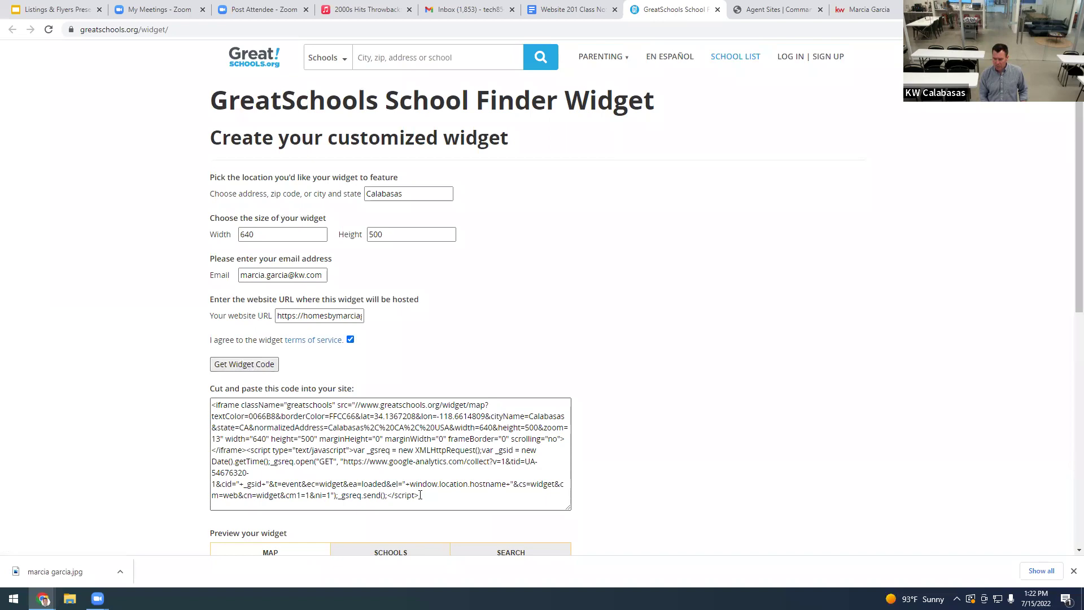
{"action": "left_click_drag", "start_coordinate": [420, 495], "coordinate": [188, 411]}
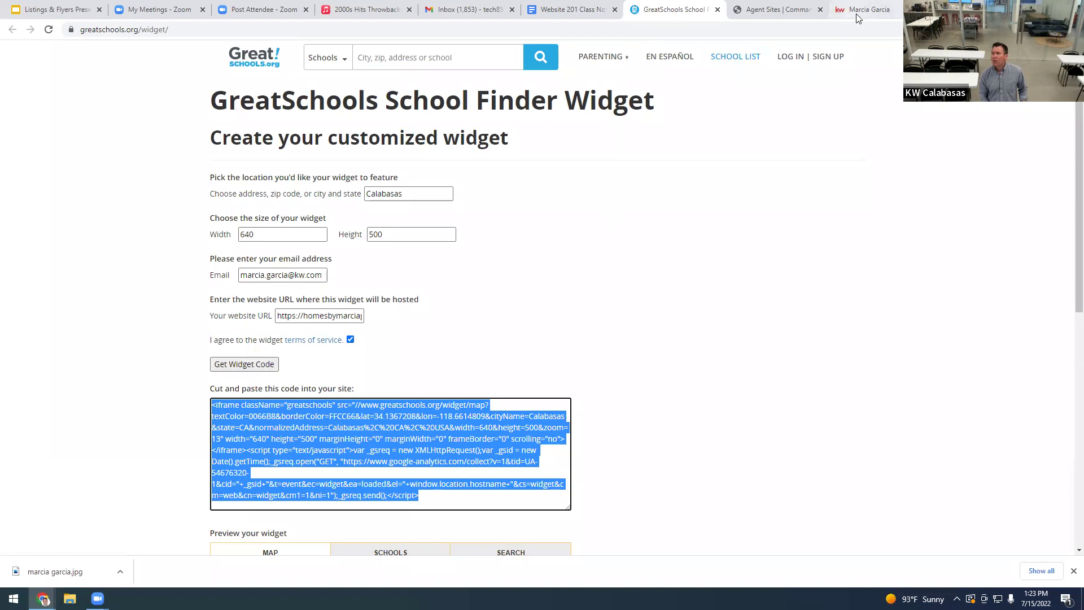
{"action": "left_click", "coordinate": [764, 10]}
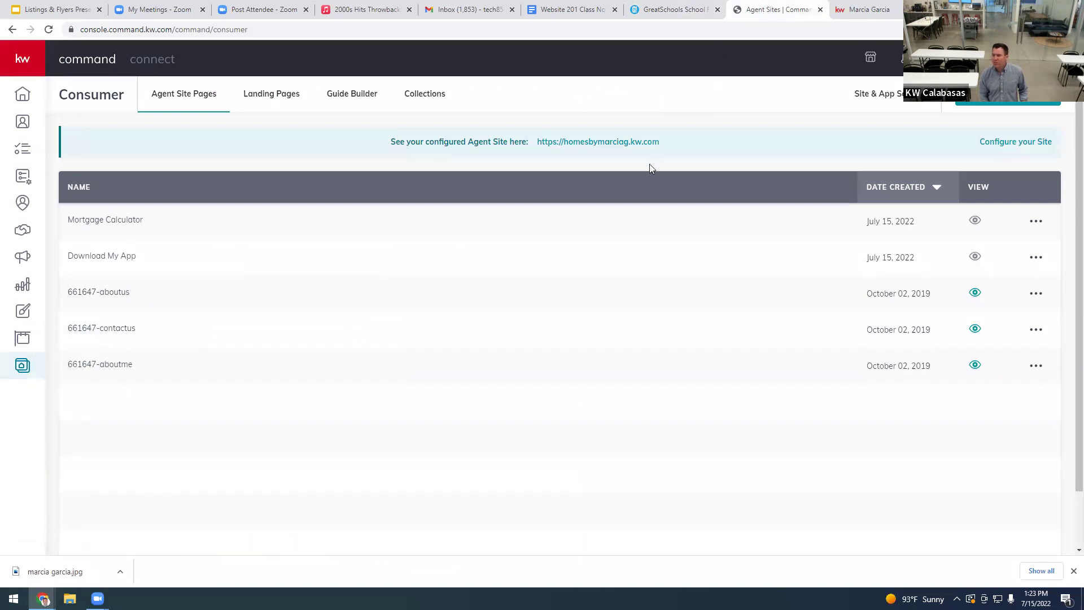
Step: Create a new On My Agent Site page, 'new agent site K_Lmfx4F', and open it in the editor
{"action": "left_click", "coordinate": [23, 63]}
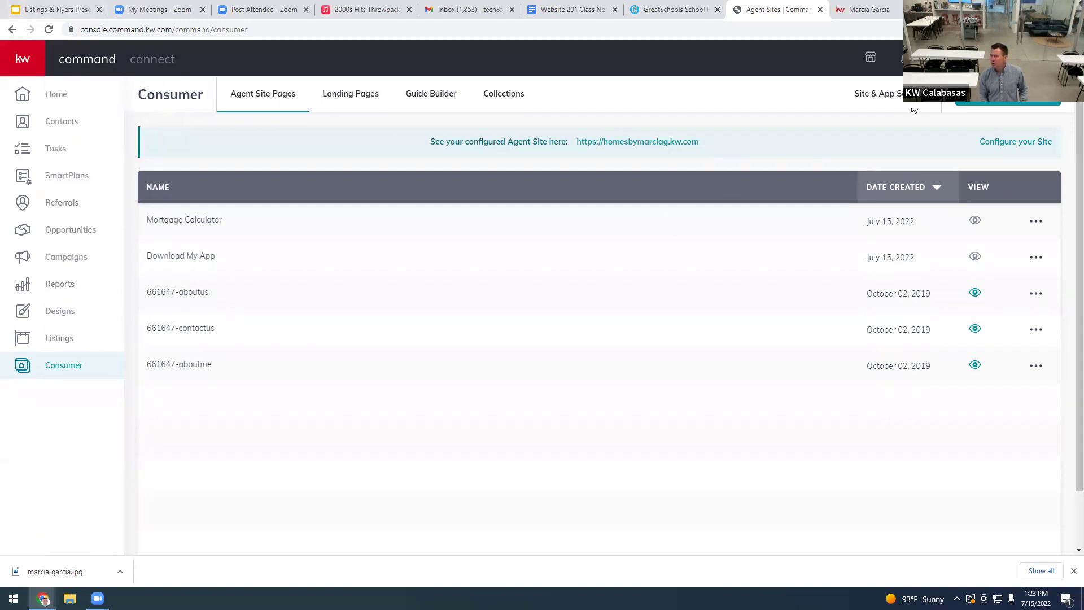
{"action": "left_click", "coordinate": [957, 104]}
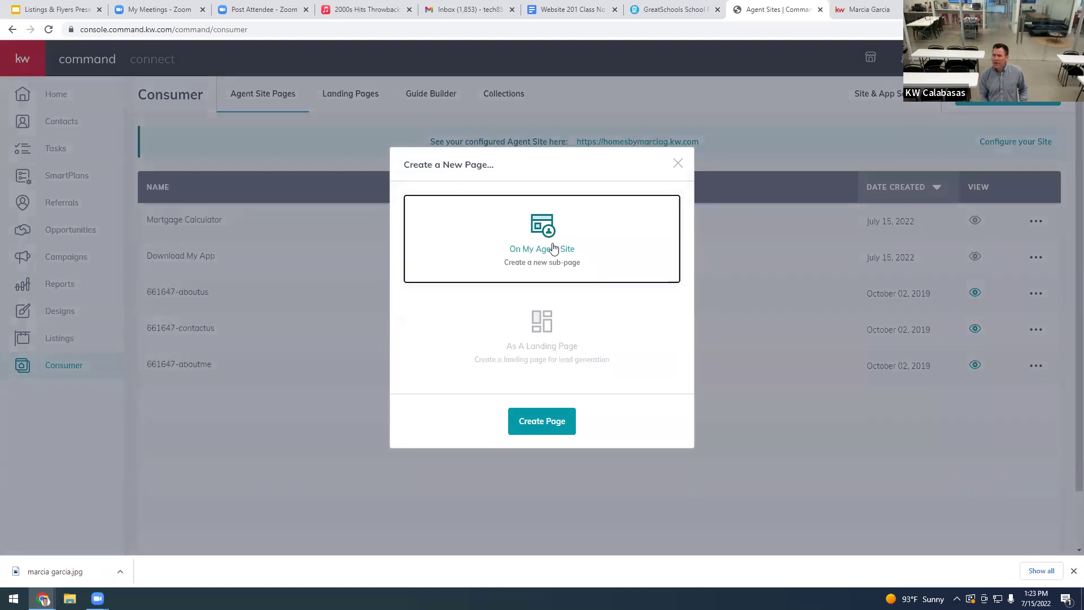
{"action": "left_click", "coordinate": [550, 421]}
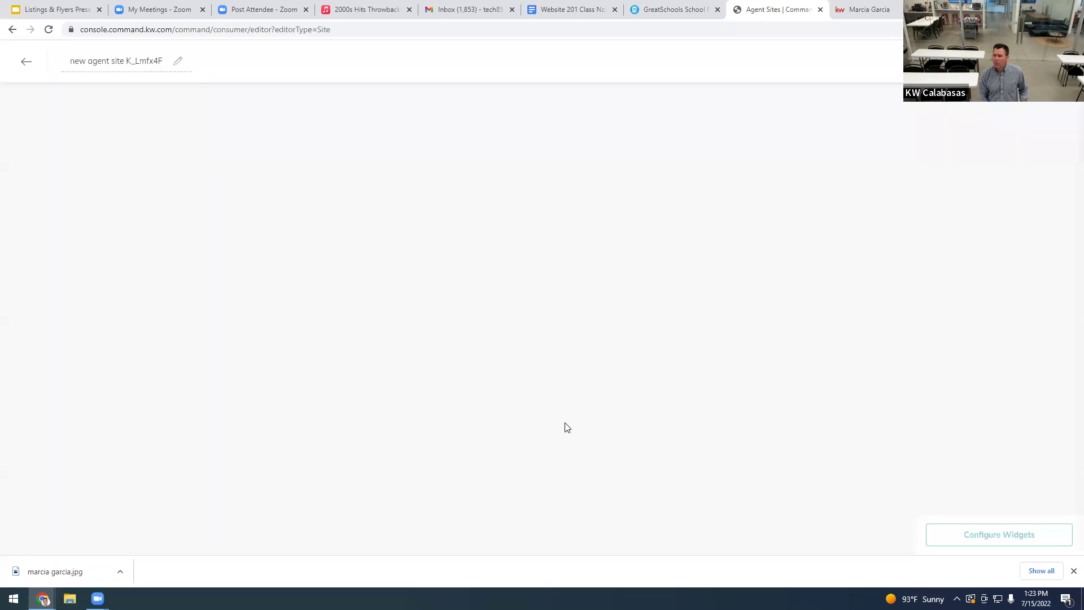
{"action": "left_click", "coordinate": [563, 10]}
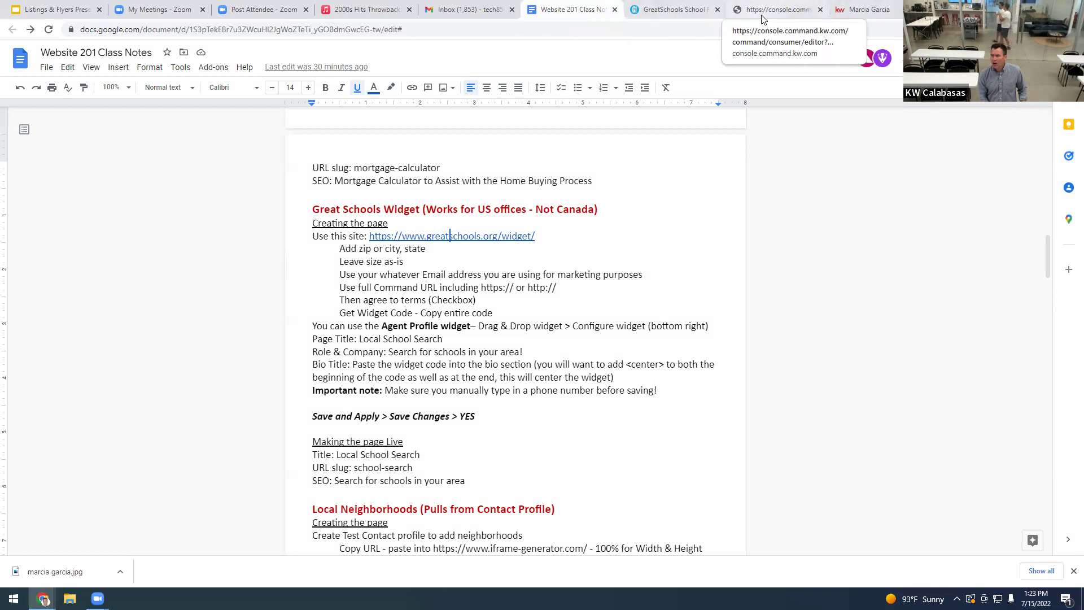
{"action": "left_click", "coordinate": [860, 8]}
{"action": "left_click", "coordinate": [778, 10]}
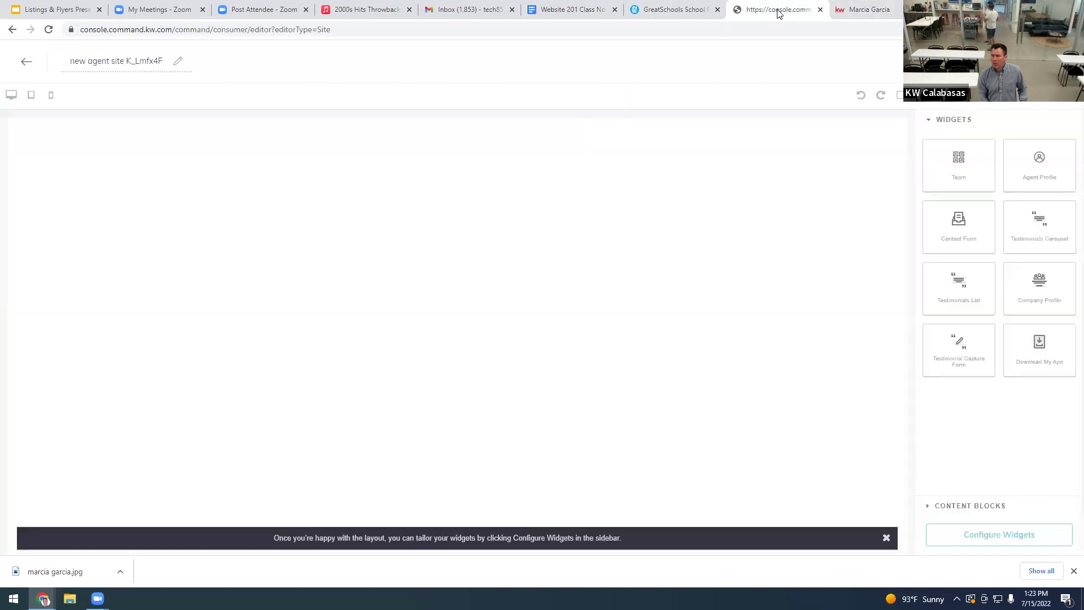
Step: Replace the placeholder title 'new agent site K_Lmfx4F' with 'Great Schools'
{"action": "left_click", "coordinate": [164, 60]}
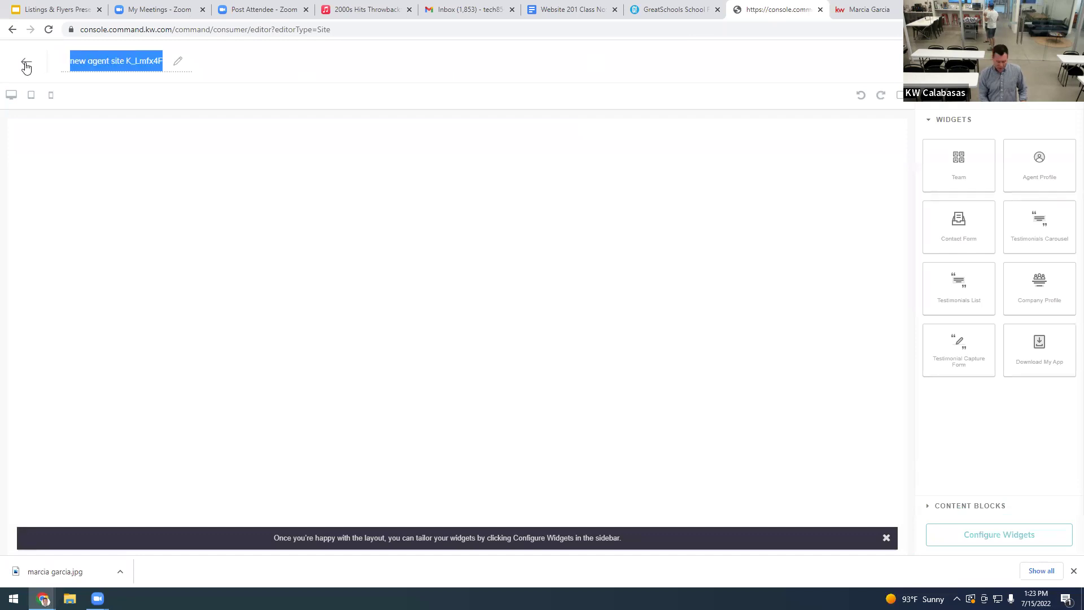
{"action": "type", "text": "Grea"}
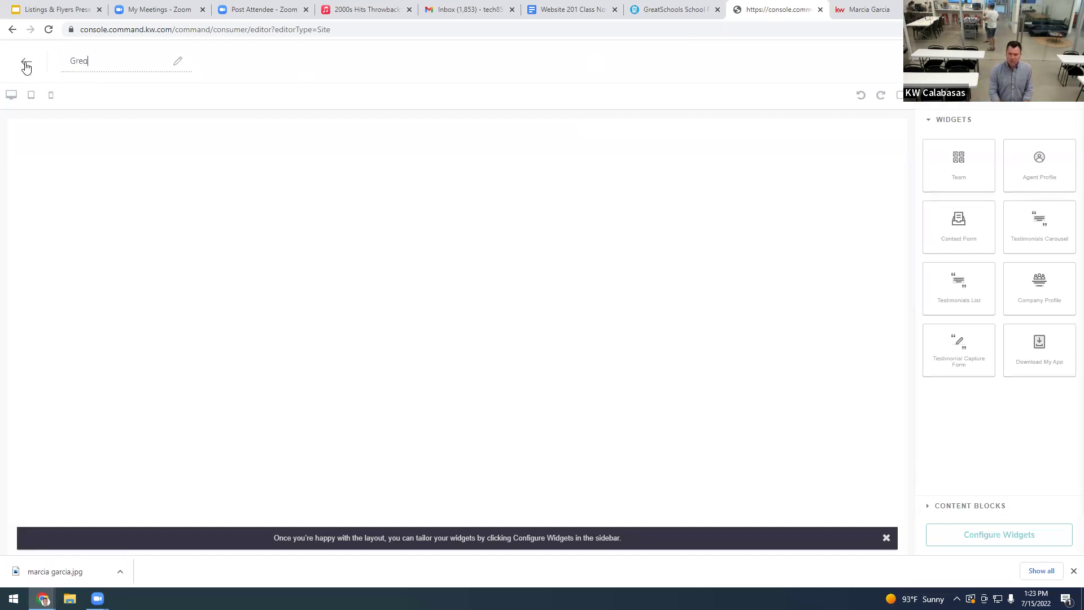
{"action": "type", "text": "t Schools"}
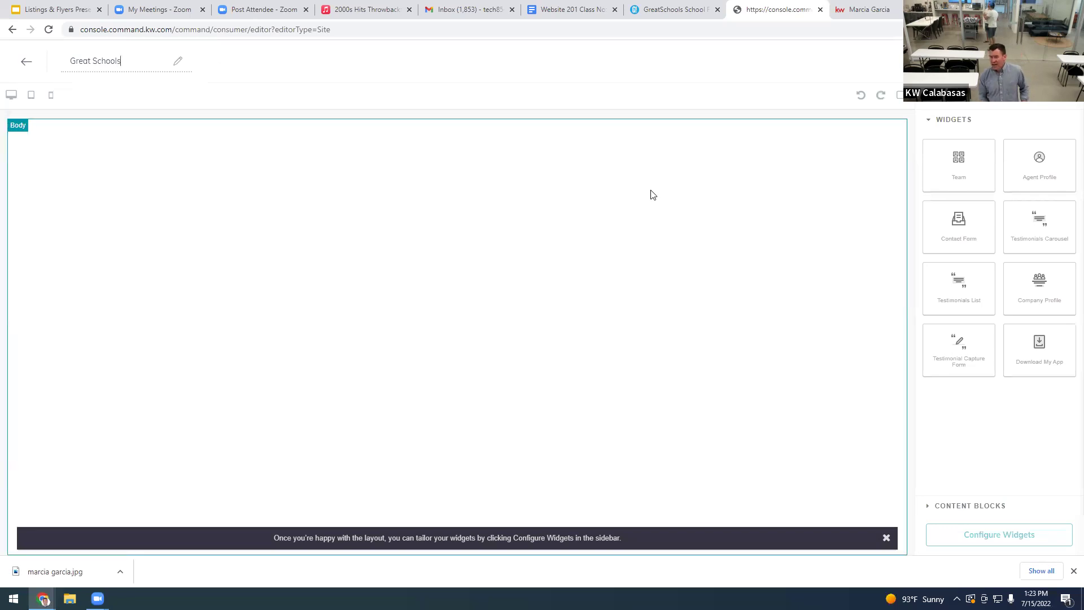
{"action": "left_click", "coordinate": [562, 14]}
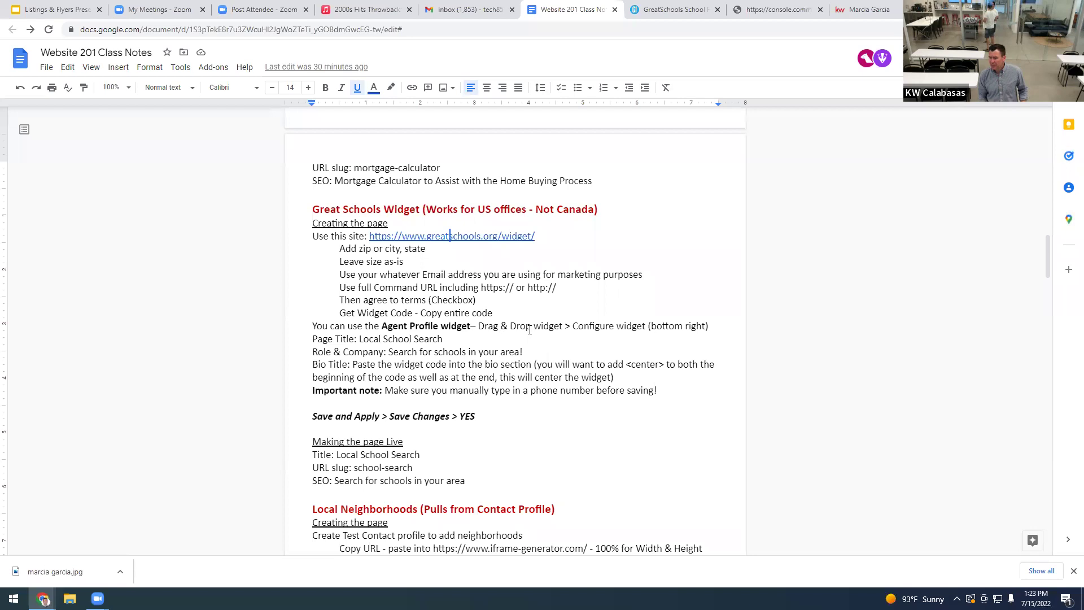
{"action": "left_click", "coordinate": [862, 16]}
{"action": "left_click", "coordinate": [784, 11]}
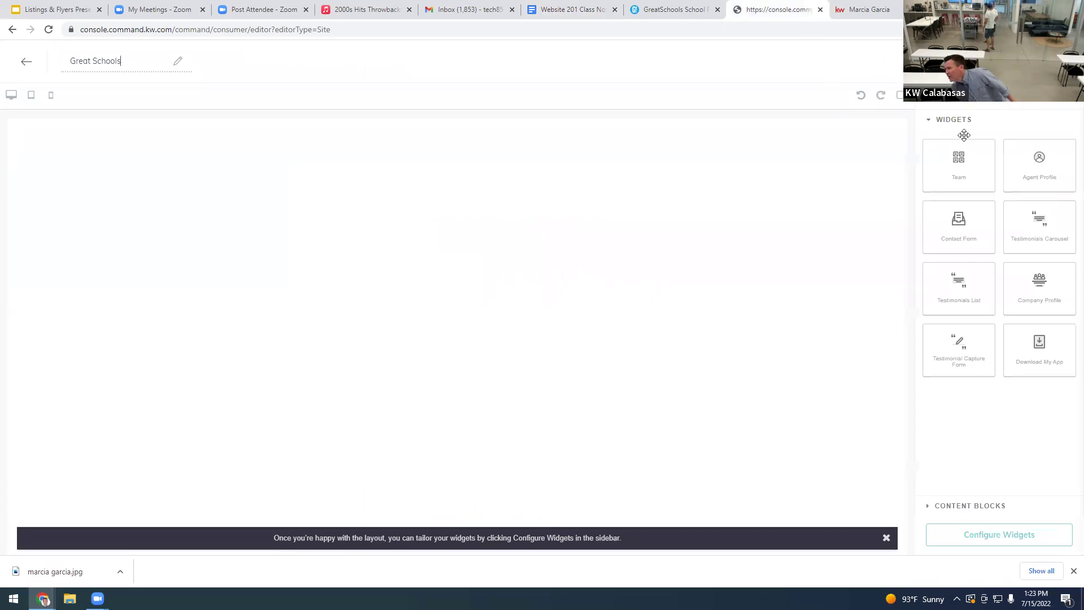
Step: Place an Agent Profile widget on the page body and bring up the widget configuration list
{"action": "left_click_drag", "start_coordinate": [1028, 179], "coordinate": [617, 155]}
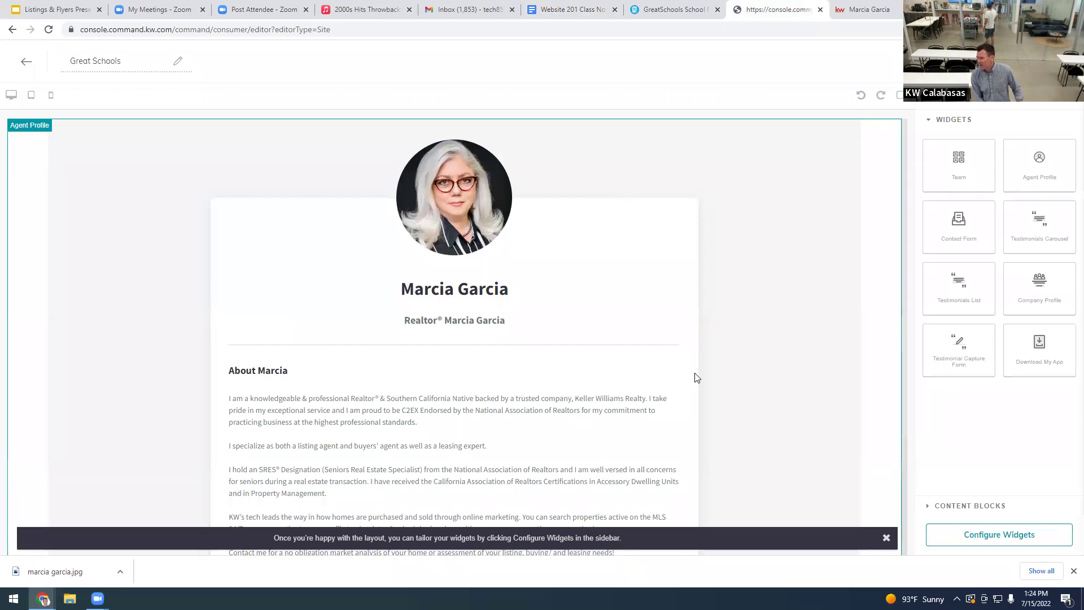
{"action": "left_click", "coordinate": [988, 539]}
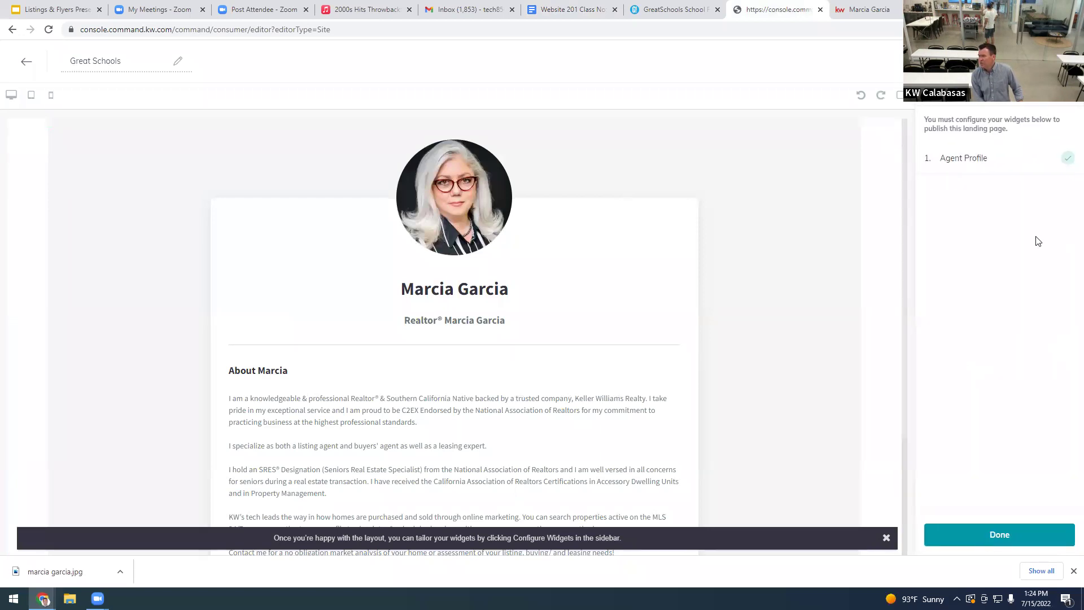
Step: In the Agent Profile settings, replace the agent's name in Page Title with 'Great Schools'
{"action": "left_click", "coordinate": [978, 162]}
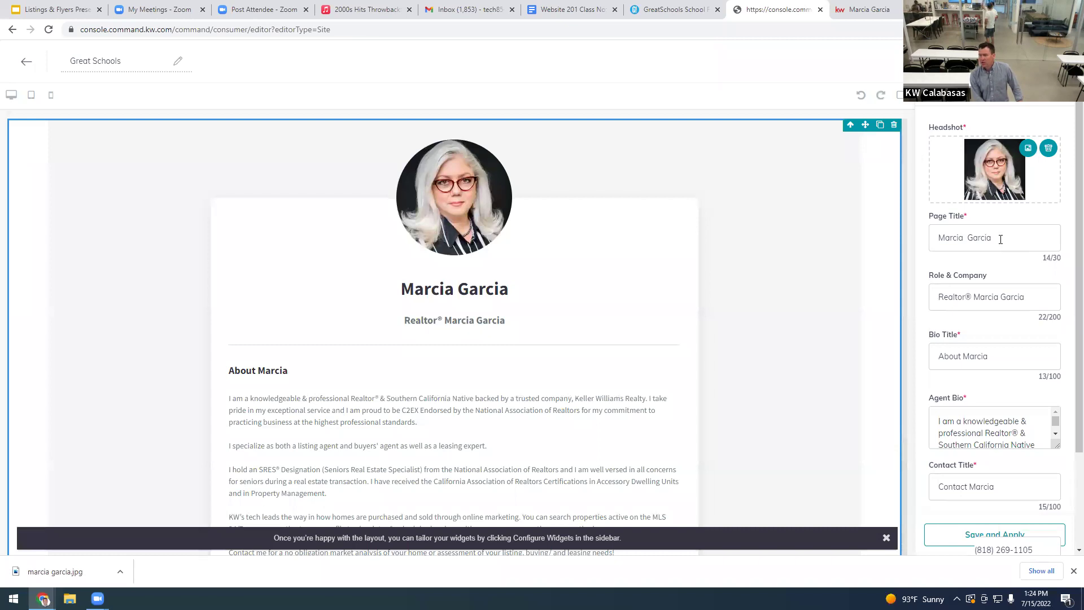
{"action": "left_click_drag", "start_coordinate": [1000, 240], "coordinate": [903, 225]}
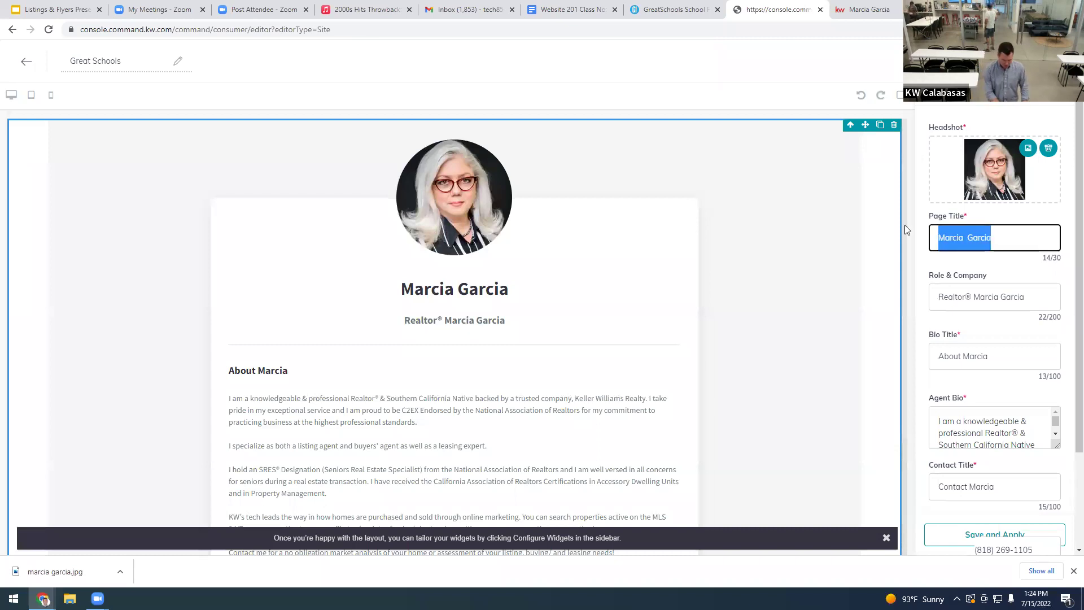
{"action": "type", "text": "Grea"}
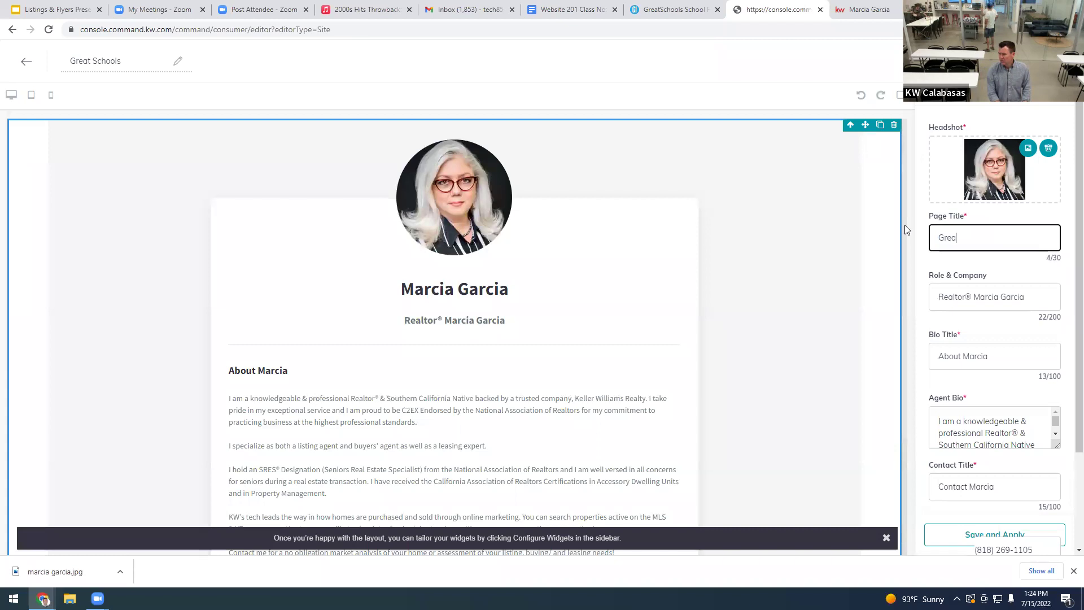
{"action": "type", "text": "t Schools"}
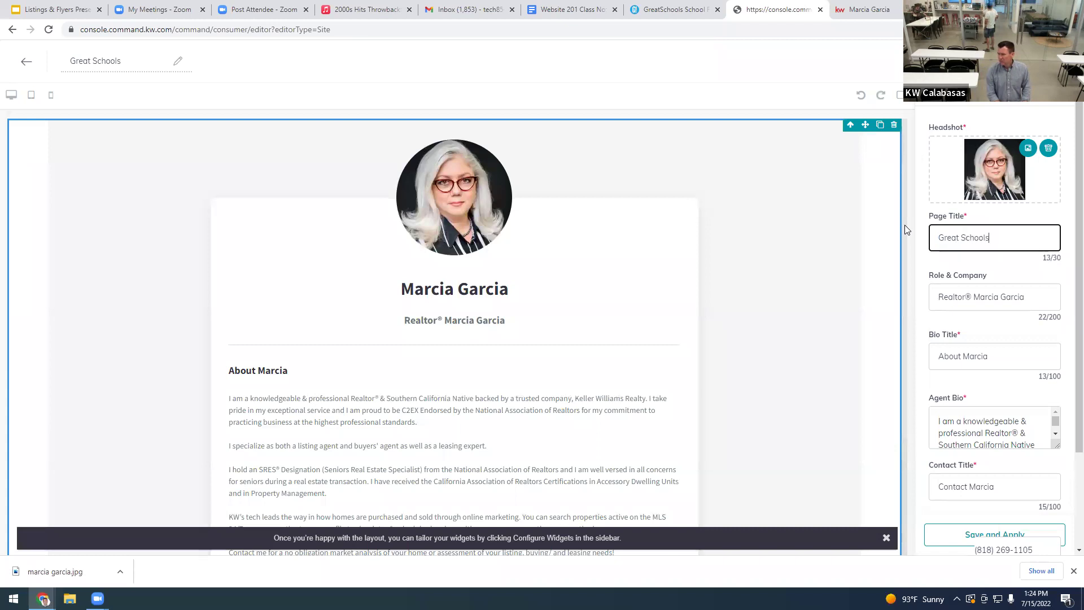
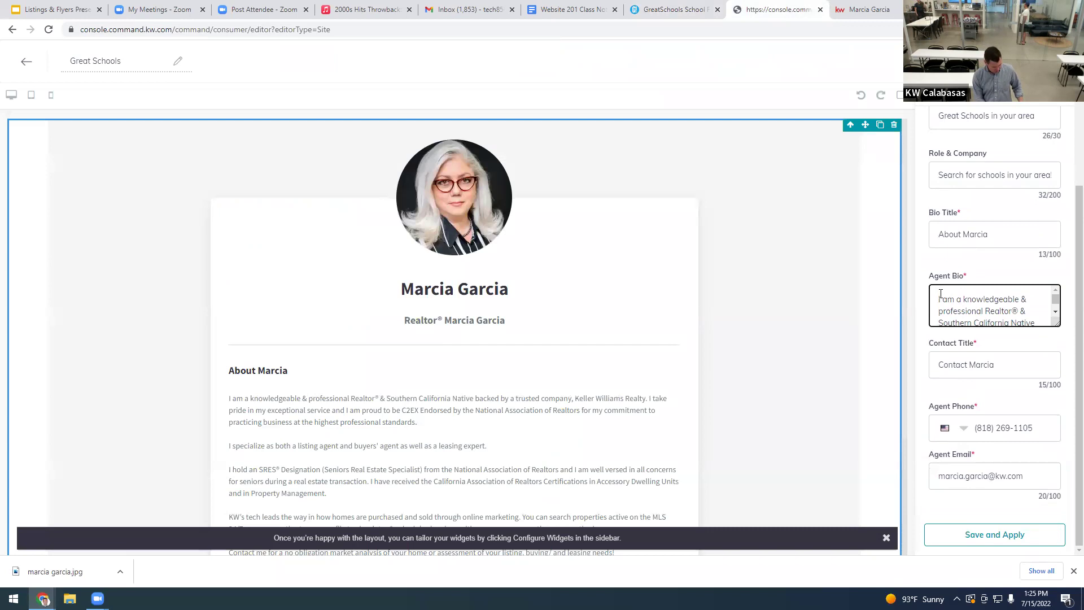
Step: Replace the Great Schools Agent Bio text with the pasted GreatSchools widget script, then view the class notes
{"action": "key", "text": "ctrl+a"}
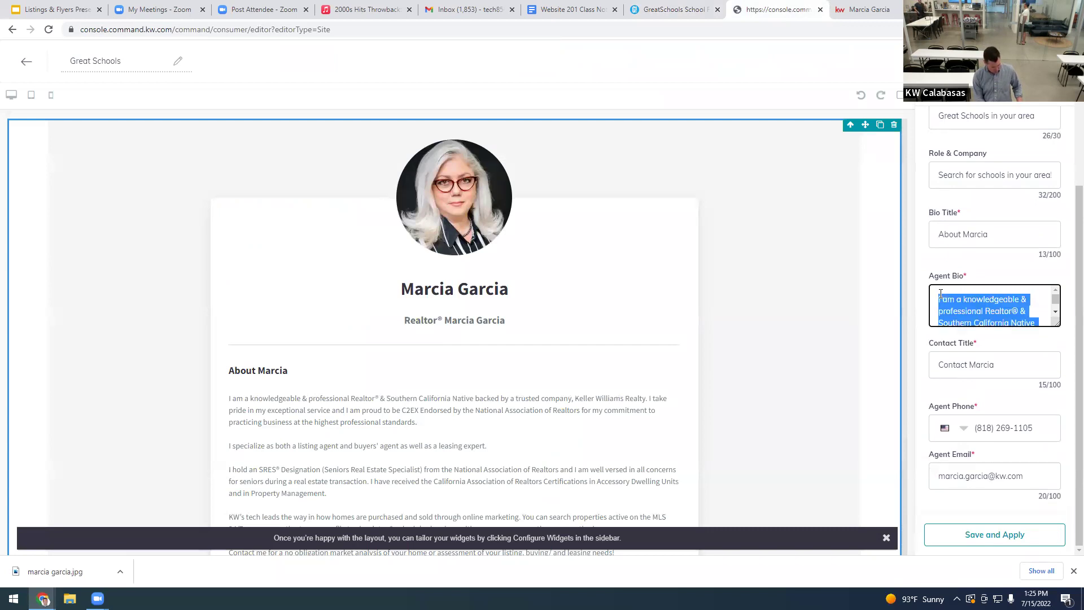
{"action": "key", "text": "ctrl+v"}
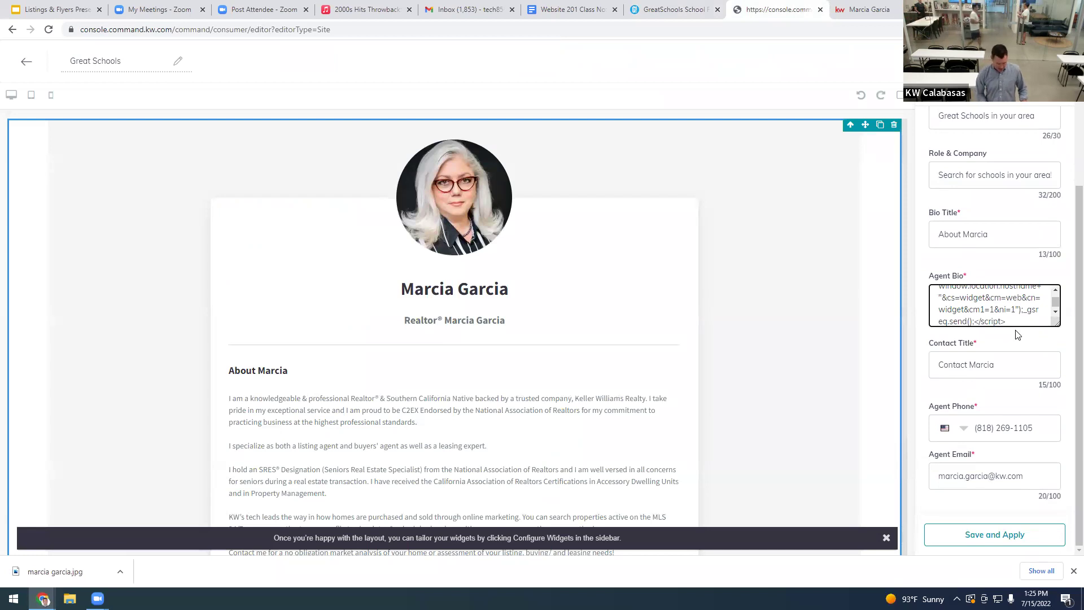
{"action": "left_click", "coordinate": [552, 8]}
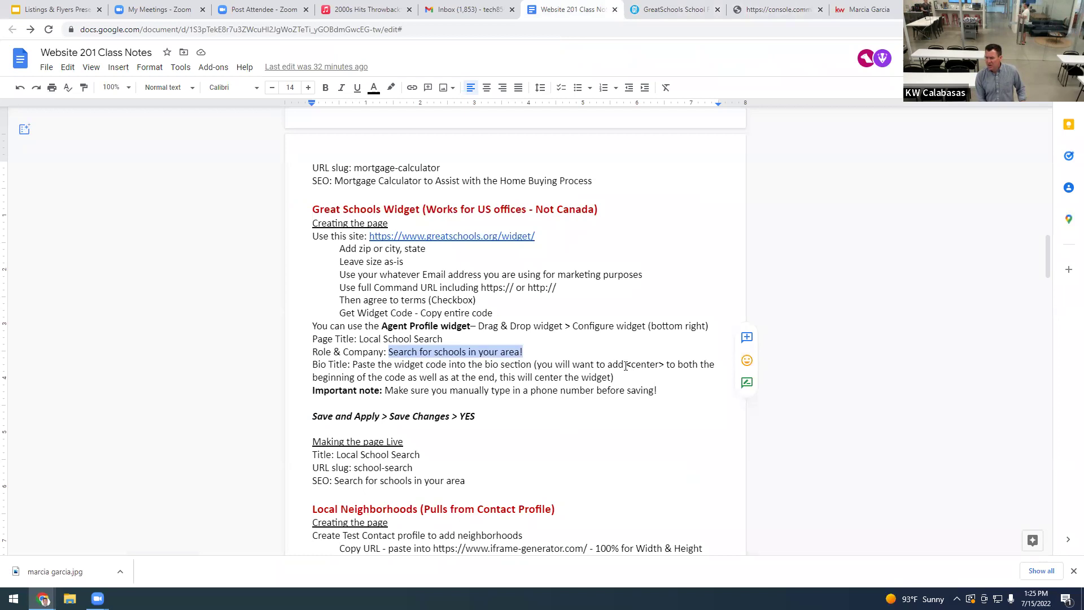
Step: Highlight the <center> tag note in the Bio Title line, then return to the KW Command editor
{"action": "left_click_drag", "start_coordinate": [627, 364], "coordinate": [660, 363]}
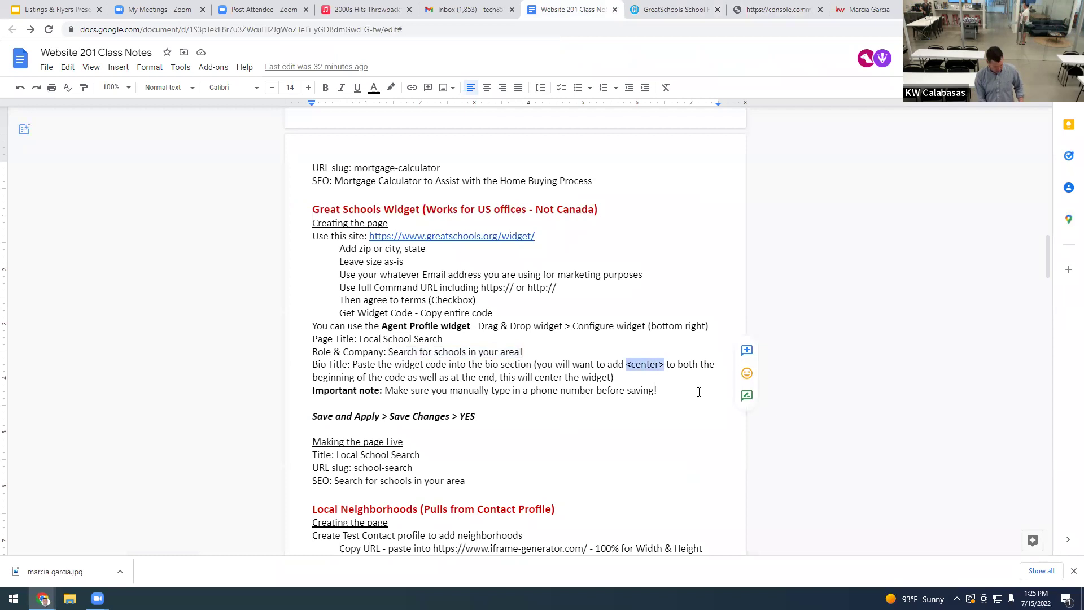
{"action": "left_click", "coordinate": [771, 13]}
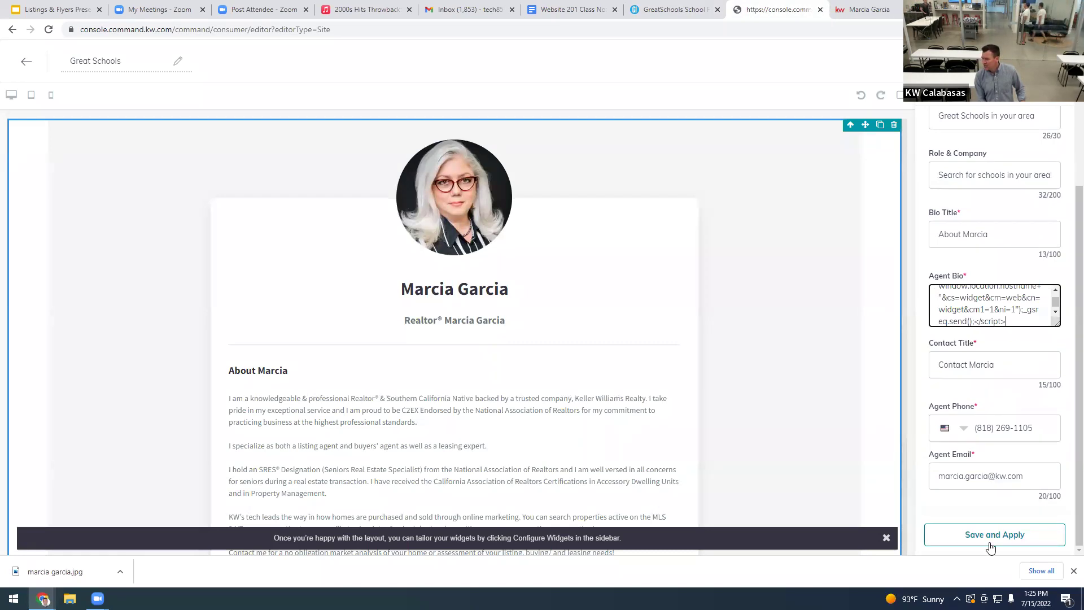
Step: Apply the widget code to the preview and add a <center> tag at the end of the bio code
{"action": "left_click", "coordinate": [980, 540]}
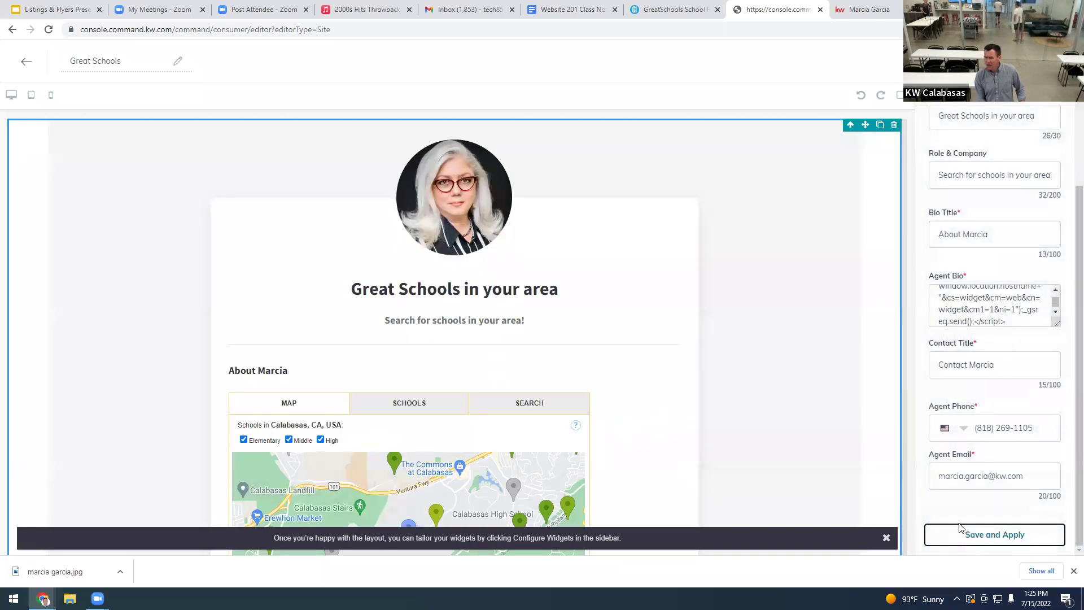
{"action": "scroll", "coordinate": [357, 360], "scroll_direction": "down", "scroll_amount": 2}
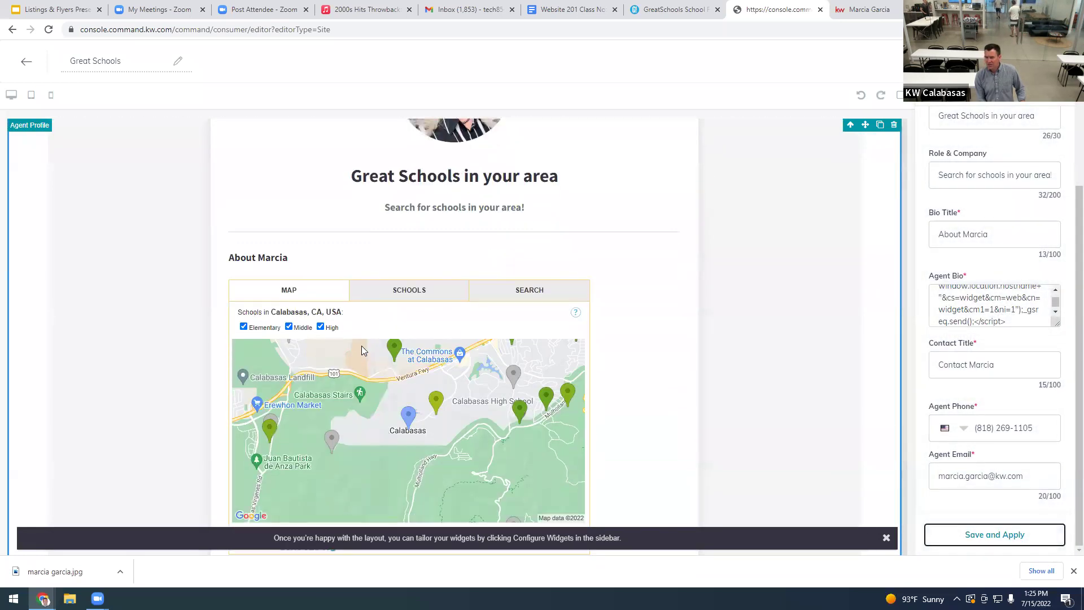
{"action": "scroll", "coordinate": [371, 330], "scroll_direction": "down", "scroll_amount": 2}
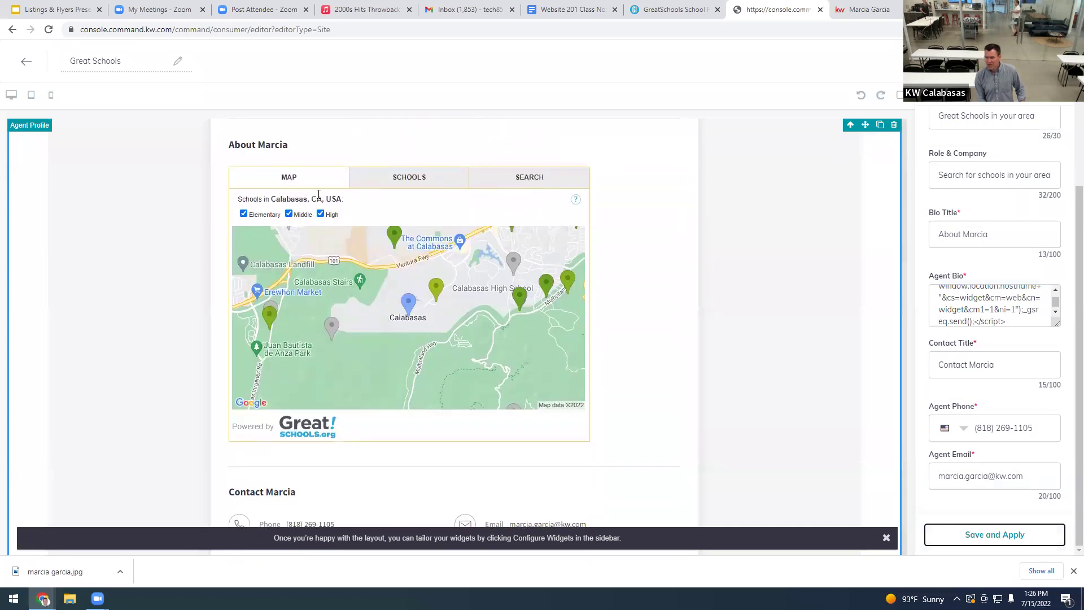
{"action": "left_click", "coordinate": [1018, 318]}
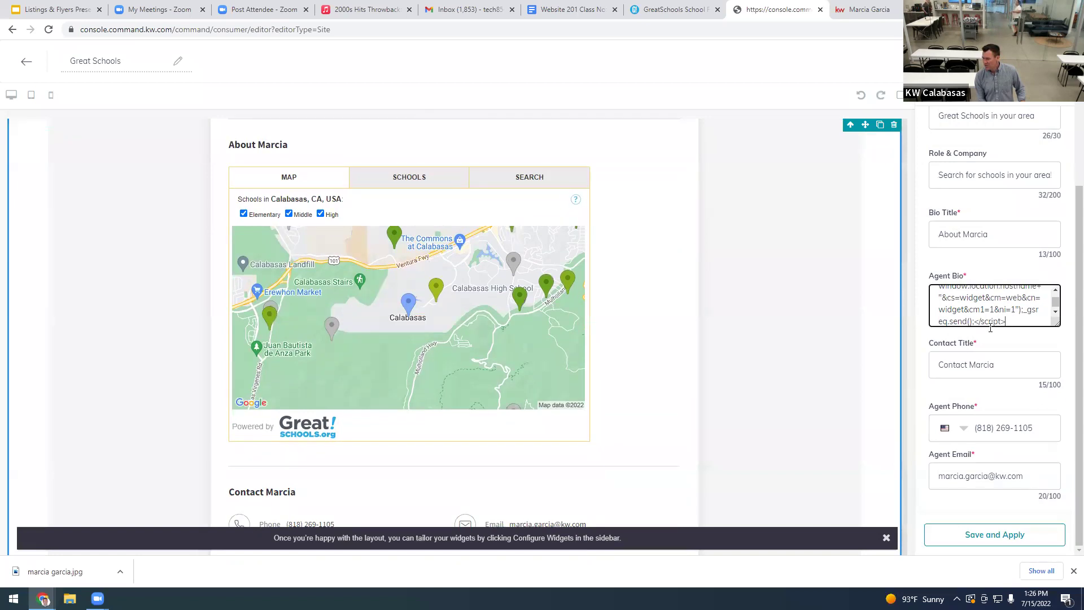
{"action": "type", "text": "<center>"}
{"action": "left_click", "coordinate": [981, 535]}
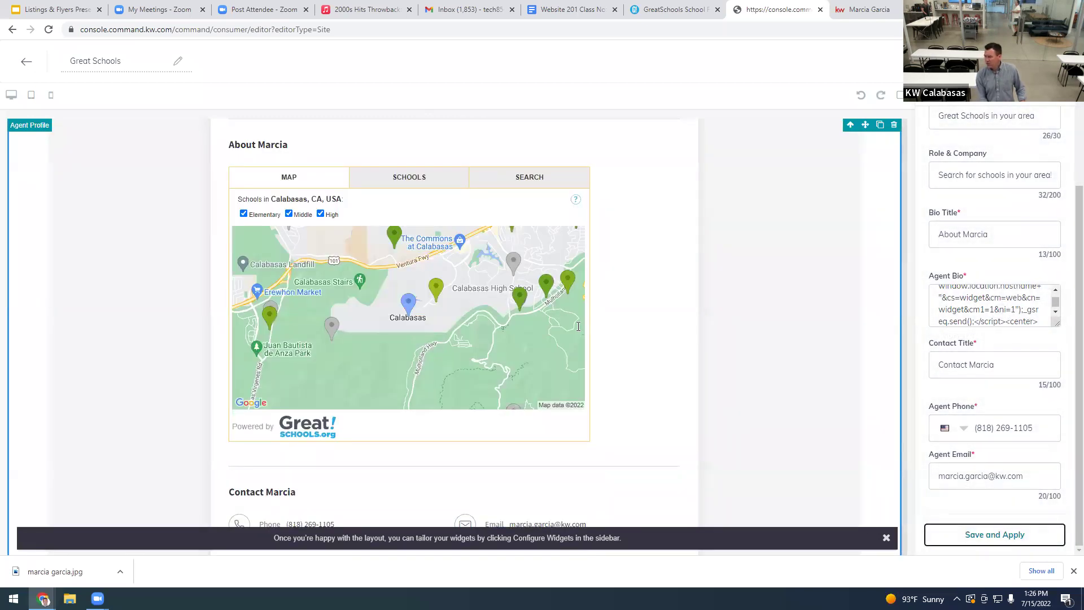
Step: Put a <center> tag before the widget code, apply the centered map, and save the page changes
{"action": "left_click", "coordinate": [934, 300]}
{"action": "type", "text": "<center>"}
{"action": "left_click", "coordinate": [980, 545]}
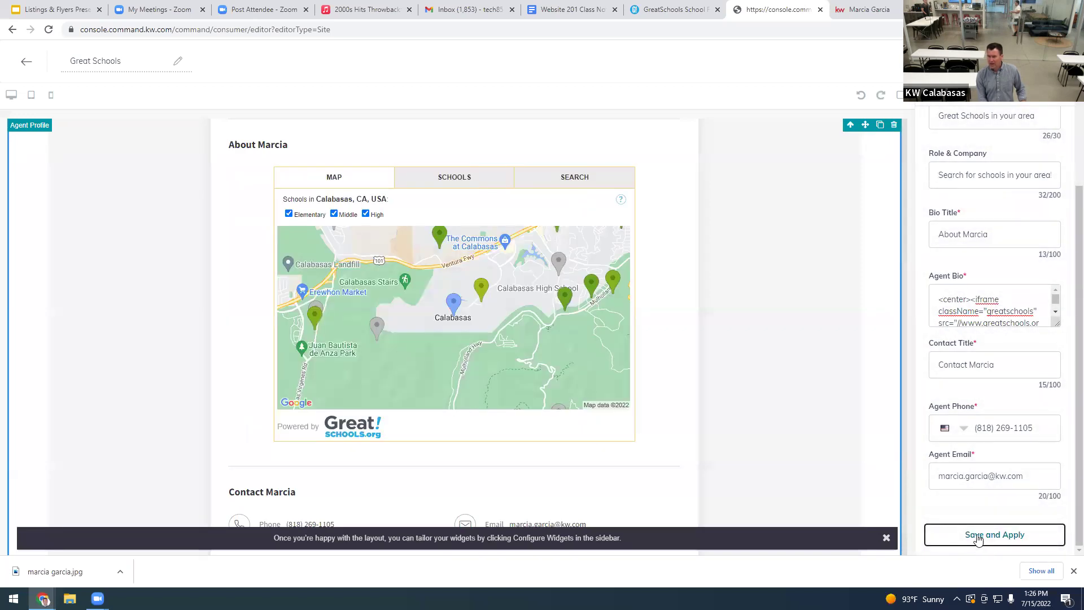
{"action": "scroll", "coordinate": [470, 195], "scroll_direction": "up", "scroll_amount": 4}
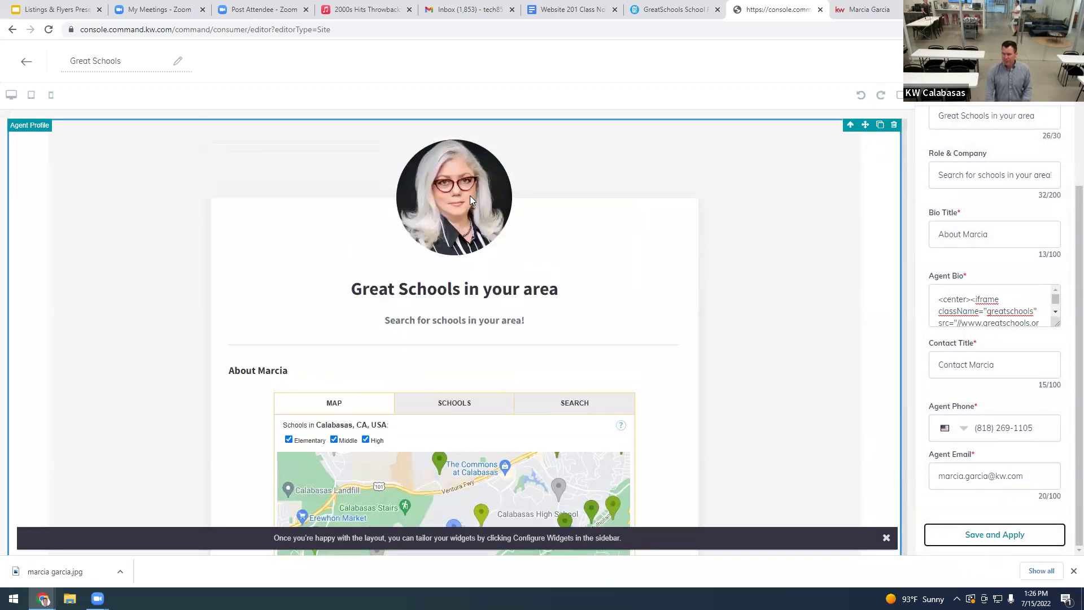
{"action": "scroll", "coordinate": [470, 196], "scroll_direction": "down", "scroll_amount": 5}
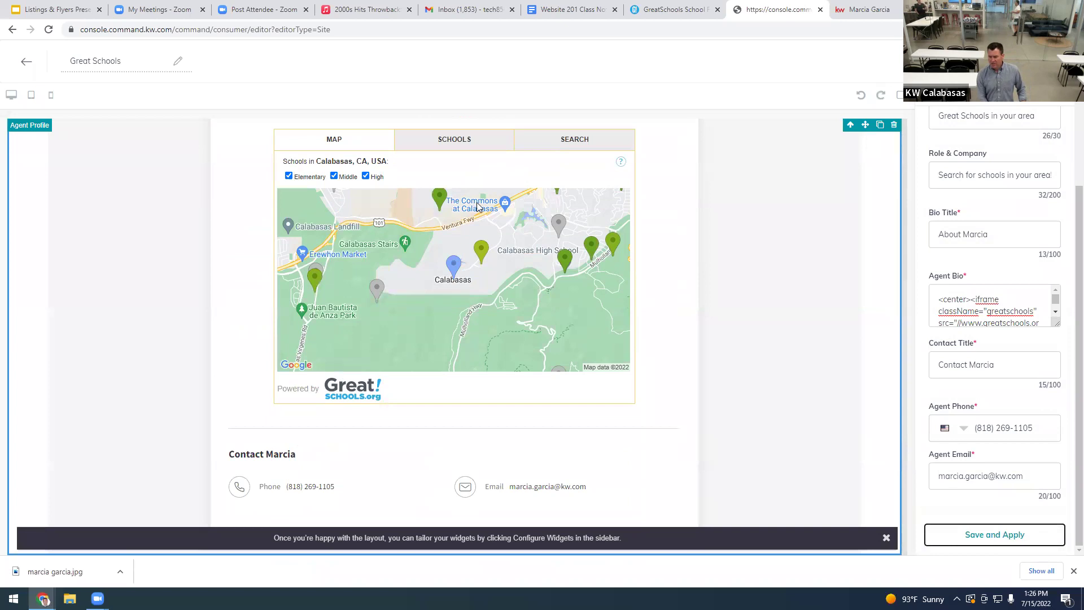
{"action": "scroll", "coordinate": [437, 439], "scroll_direction": "up", "scroll_amount": 5}
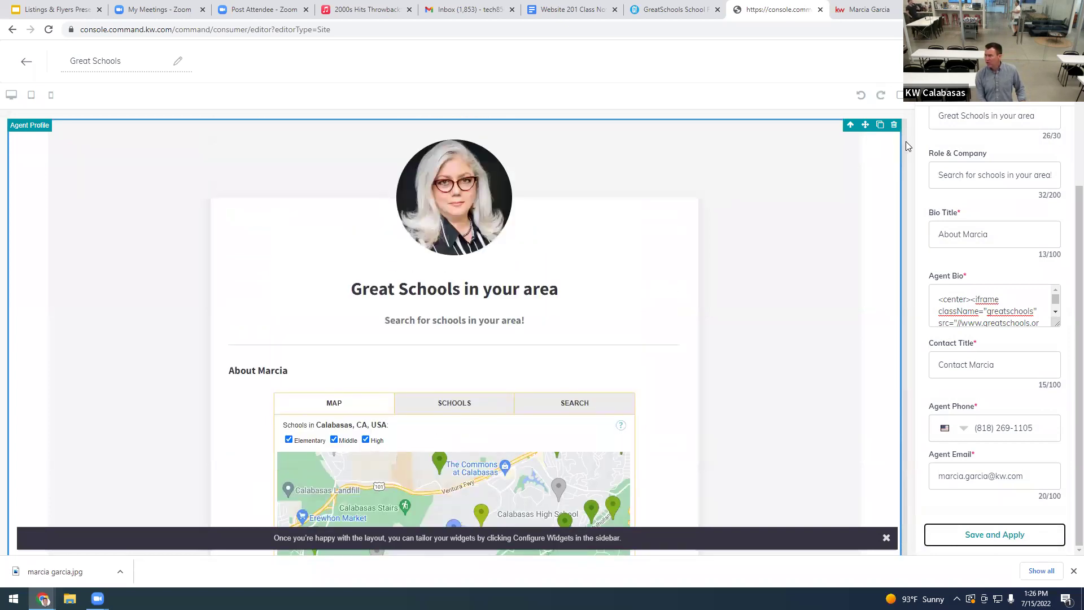
{"action": "left_click", "coordinate": [994, 534]}
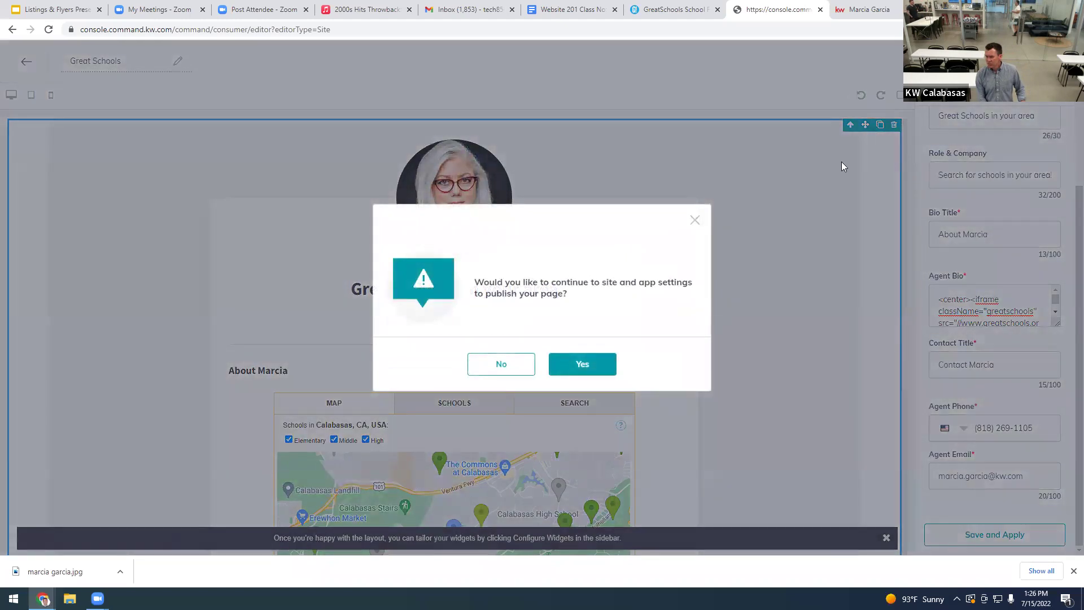
Step: Decline continuing to site and app settings, returning to the Agent Site Pages list
{"action": "left_click", "coordinate": [489, 367]}
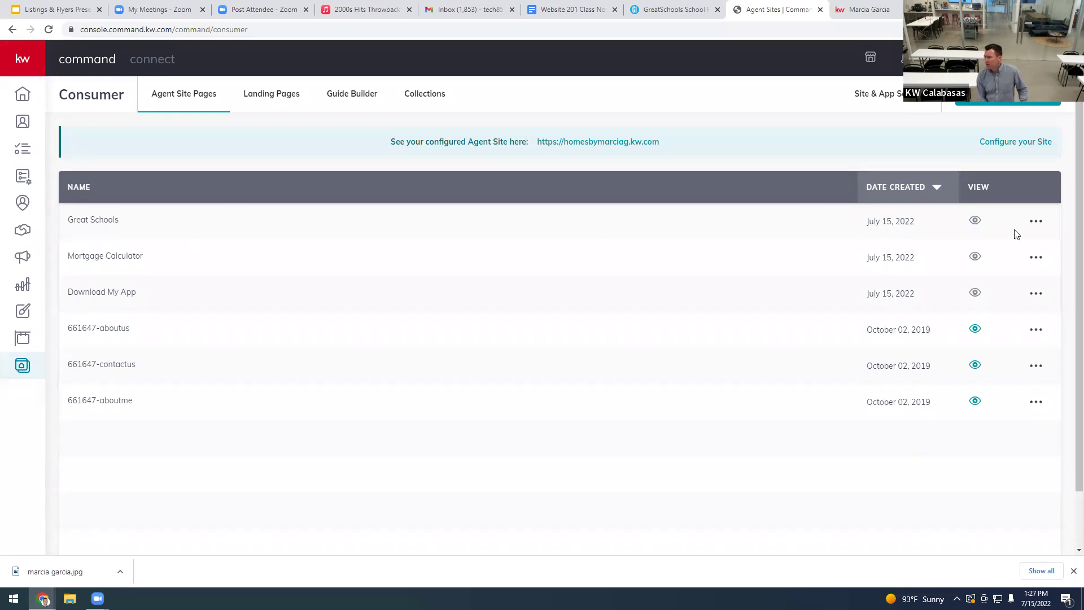
Step: Look through the Collections, Guide Builder and Landing Pages sections, then open Site & App Settings
{"action": "left_click", "coordinate": [1031, 228]}
{"action": "left_click", "coordinate": [1031, 227]}
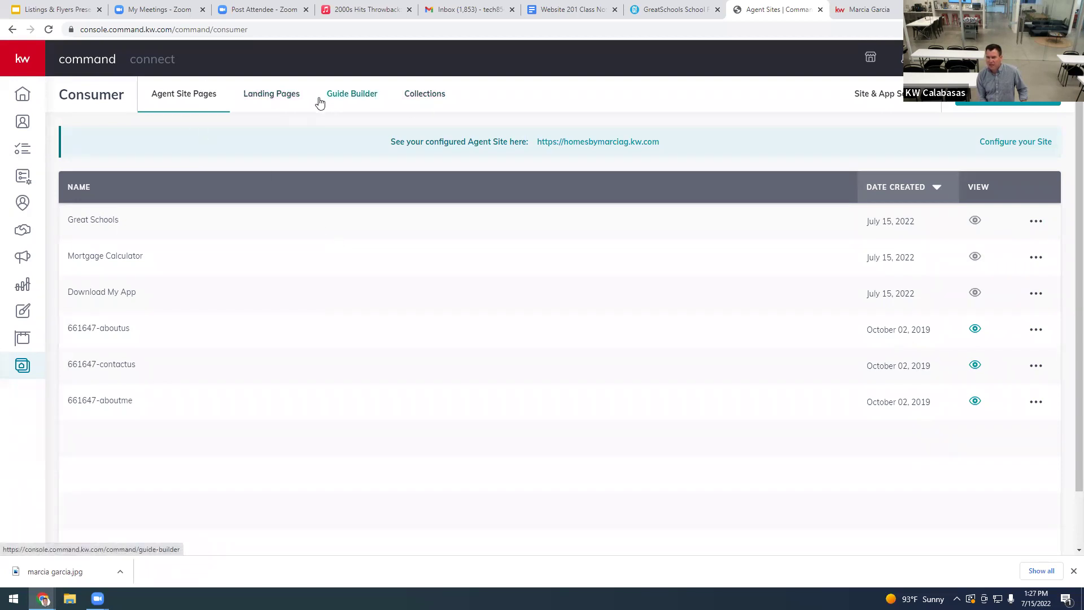
{"action": "left_click", "coordinate": [429, 100]}
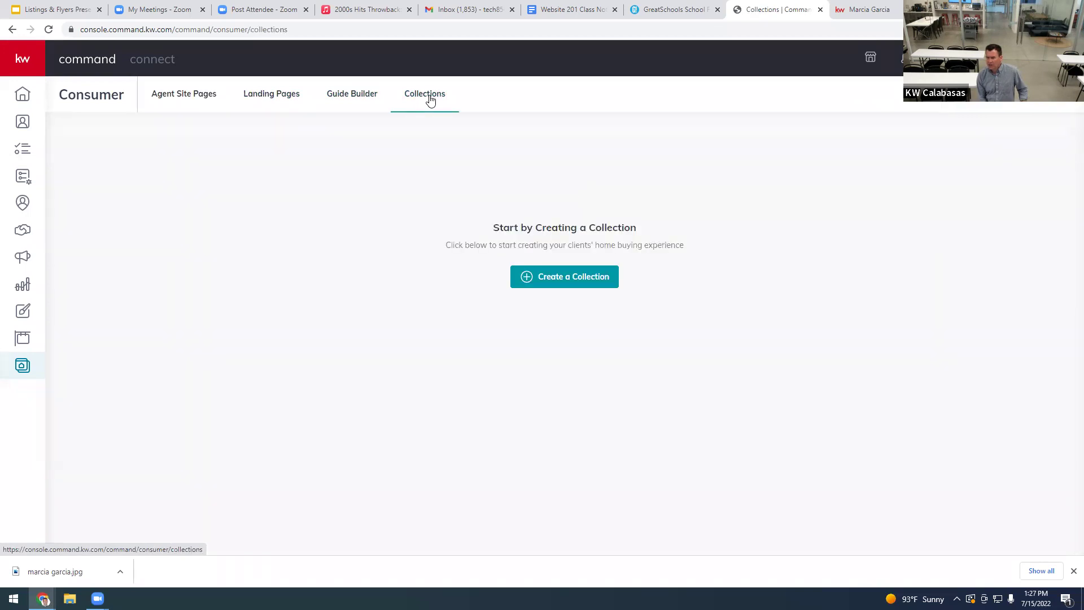
{"action": "left_click", "coordinate": [340, 97]}
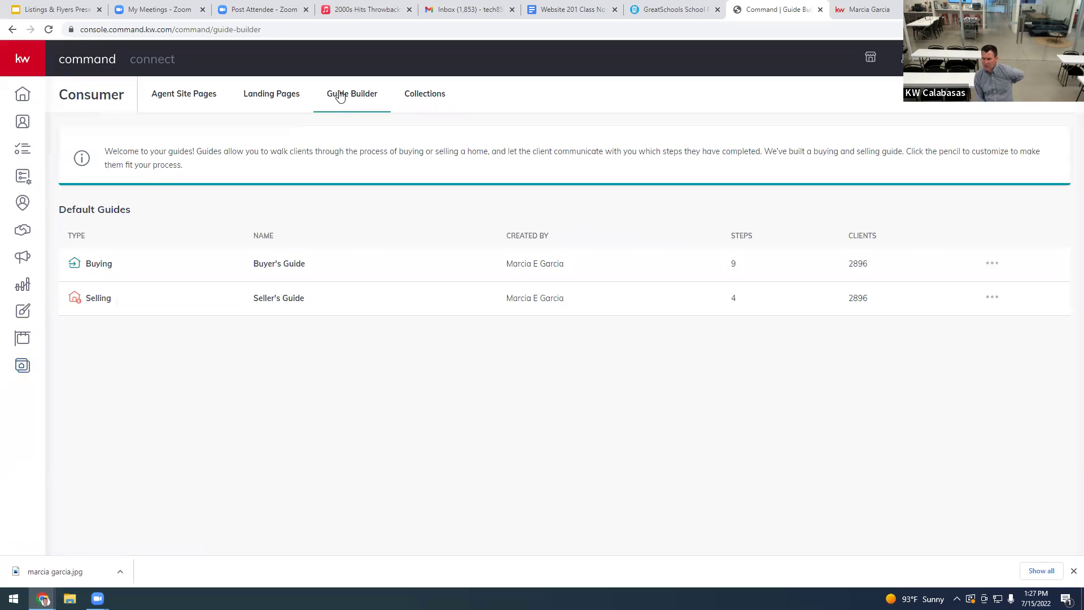
{"action": "left_click", "coordinate": [275, 100]}
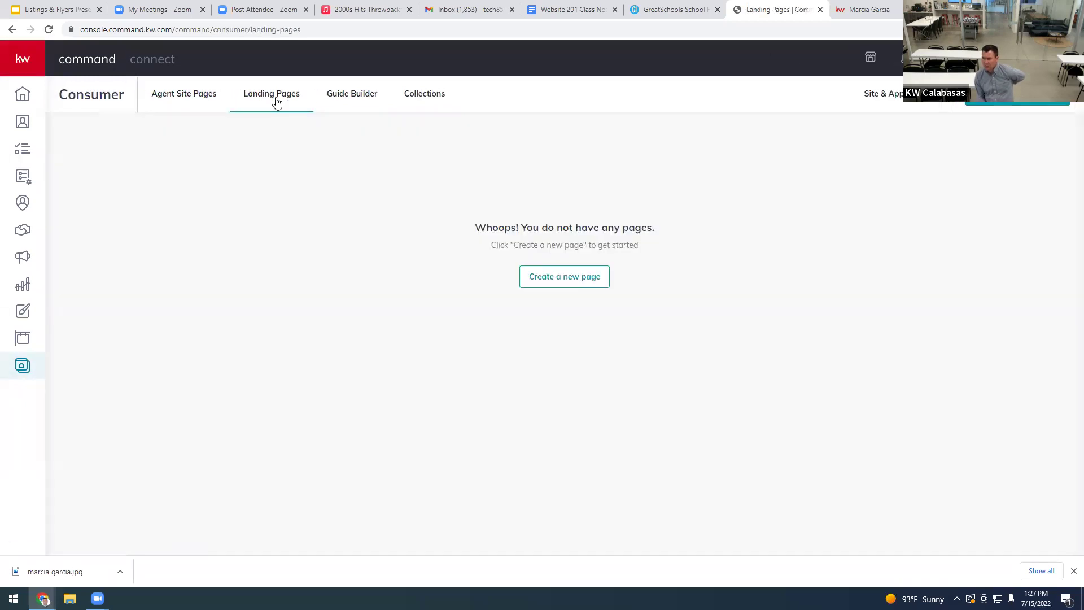
{"action": "left_click", "coordinate": [178, 96]}
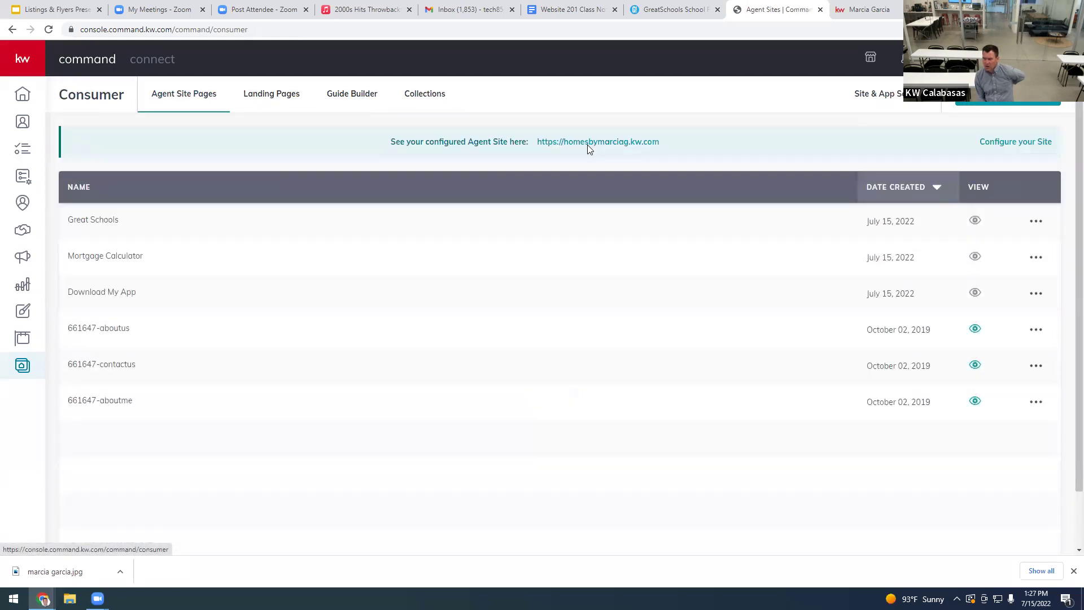
{"action": "left_click", "coordinate": [983, 107]}
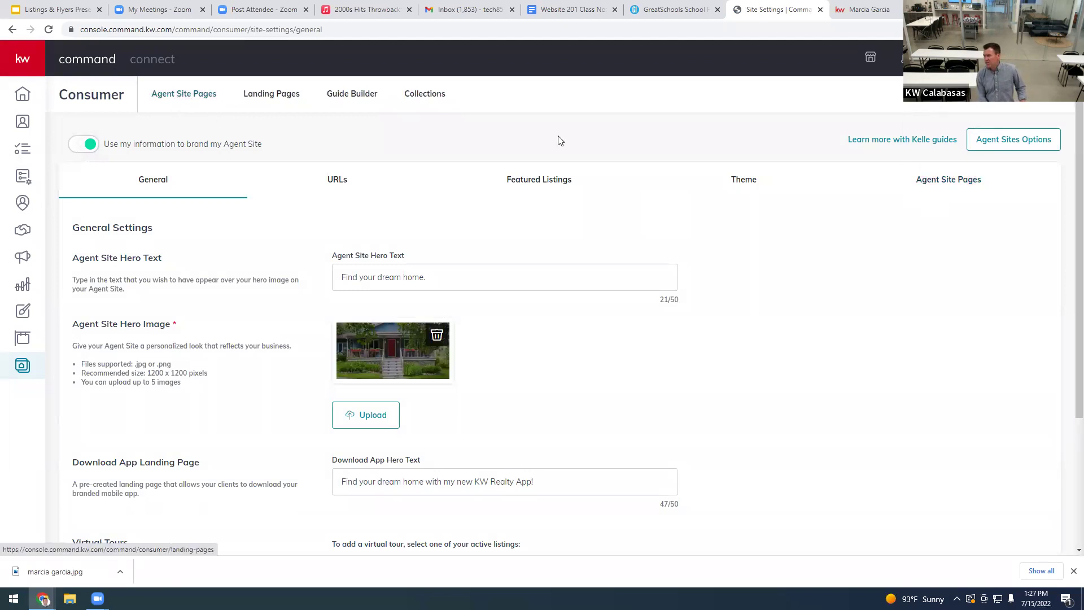
Step: Review the three default navigation pages, including Contact Us, then return to the class notes
{"action": "left_click", "coordinate": [966, 187]}
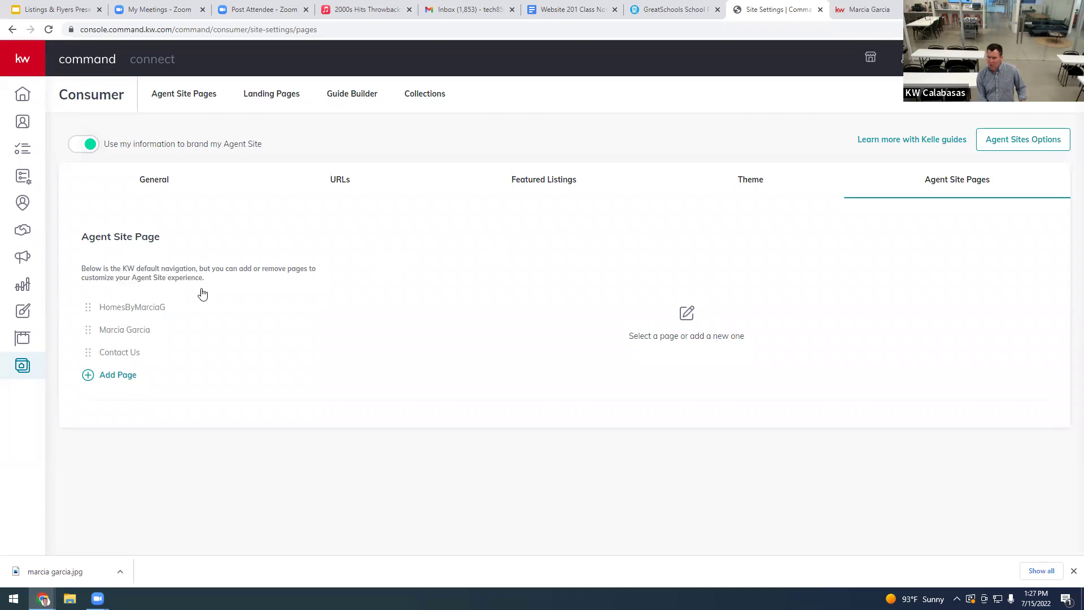
{"action": "left_click", "coordinate": [580, 15]}
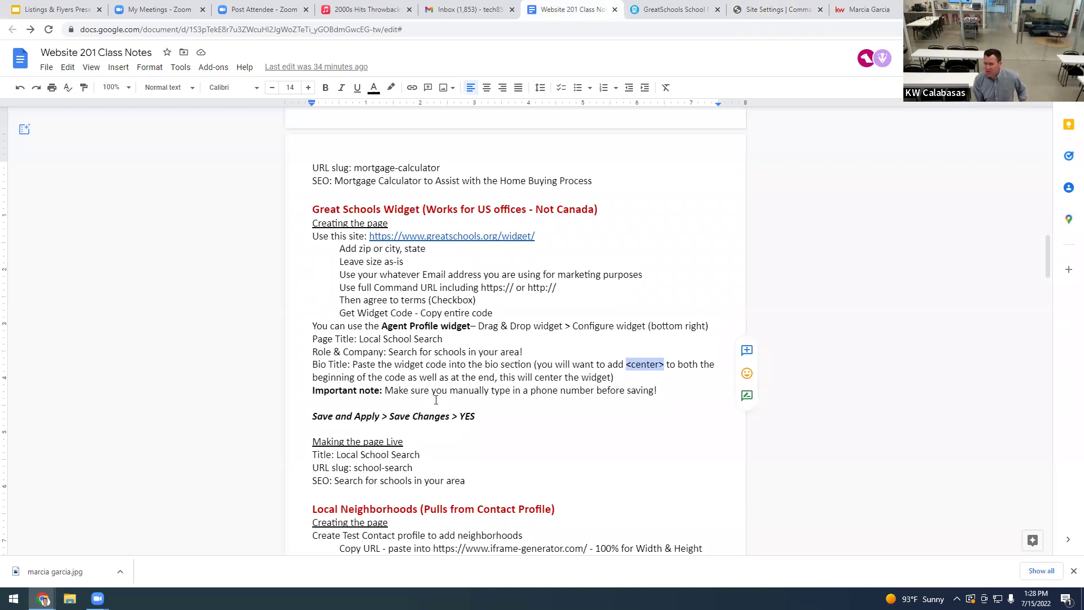
Step: Scroll back up through the class notes, then return to the Command Agent Site Pages settings
{"action": "scroll", "coordinate": [436, 400], "scroll_direction": "up", "scroll_amount": 7}
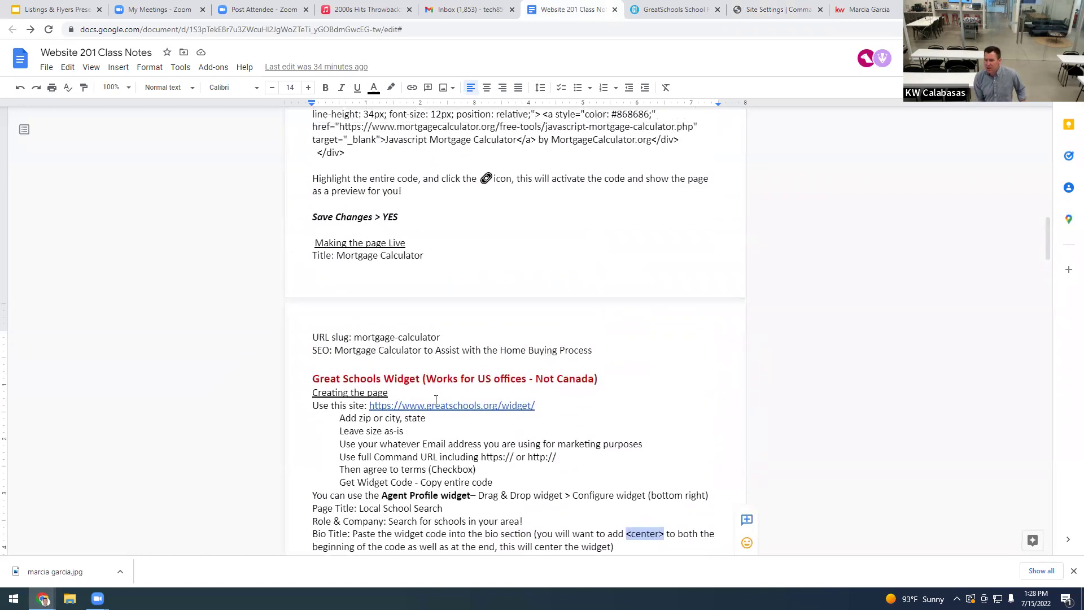
{"action": "scroll", "coordinate": [436, 400], "scroll_direction": "up", "scroll_amount": 3}
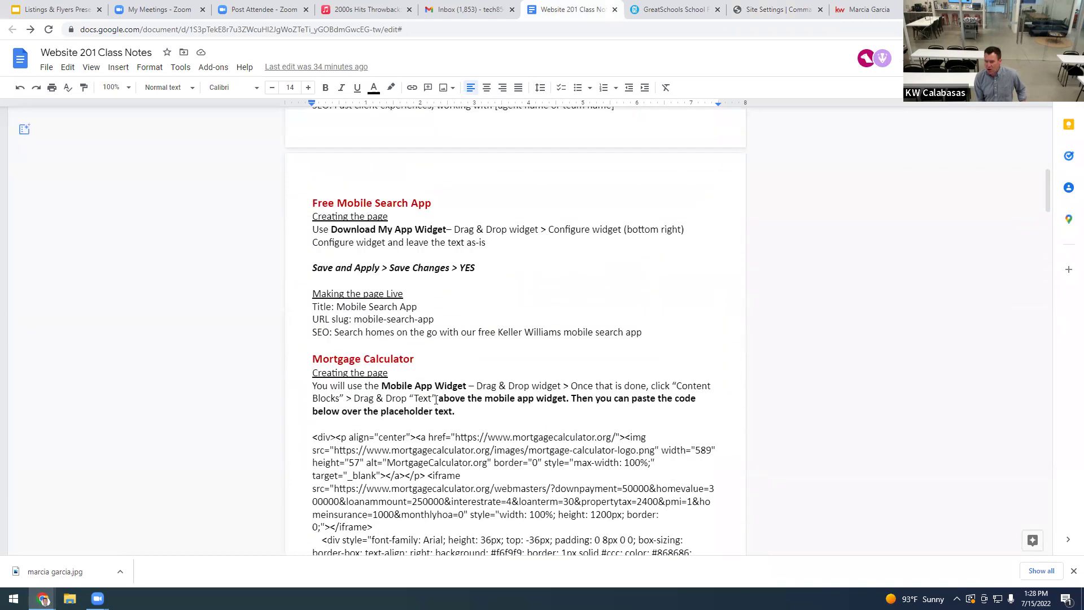
{"action": "scroll", "coordinate": [436, 399], "scroll_direction": "up", "scroll_amount": 4}
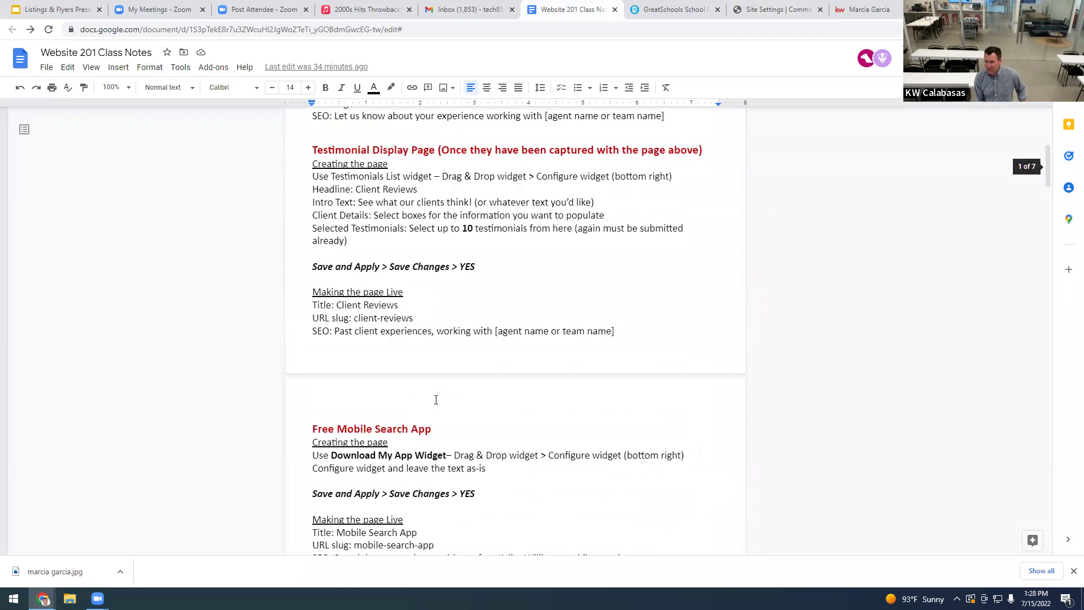
{"action": "scroll", "coordinate": [435, 399], "scroll_direction": "up", "scroll_amount": 2}
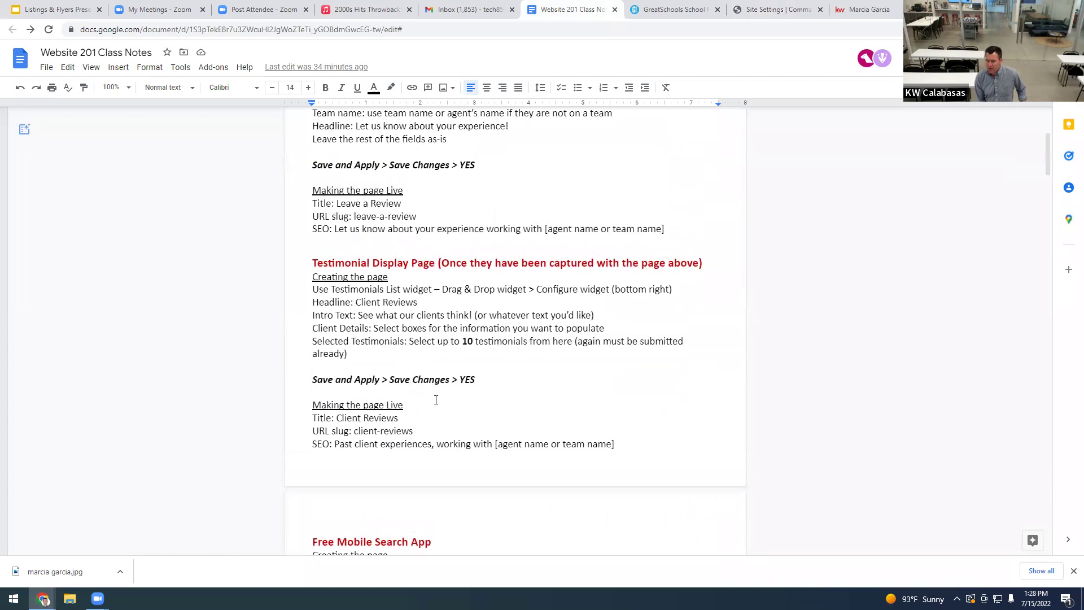
{"action": "scroll", "coordinate": [436, 399], "scroll_direction": "up", "scroll_amount": 4}
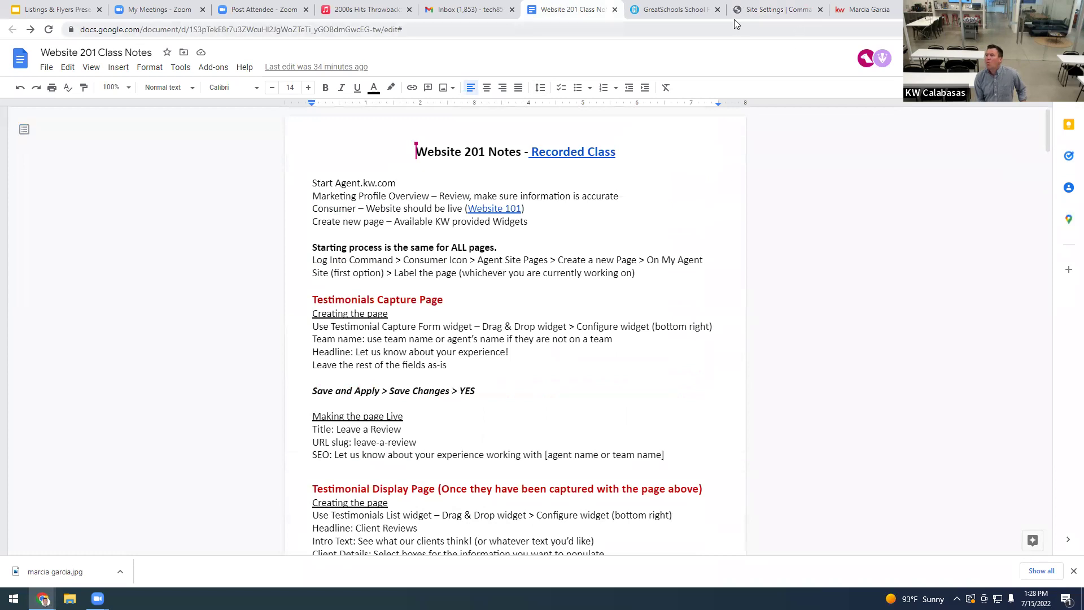
{"action": "left_click", "coordinate": [756, 10]}
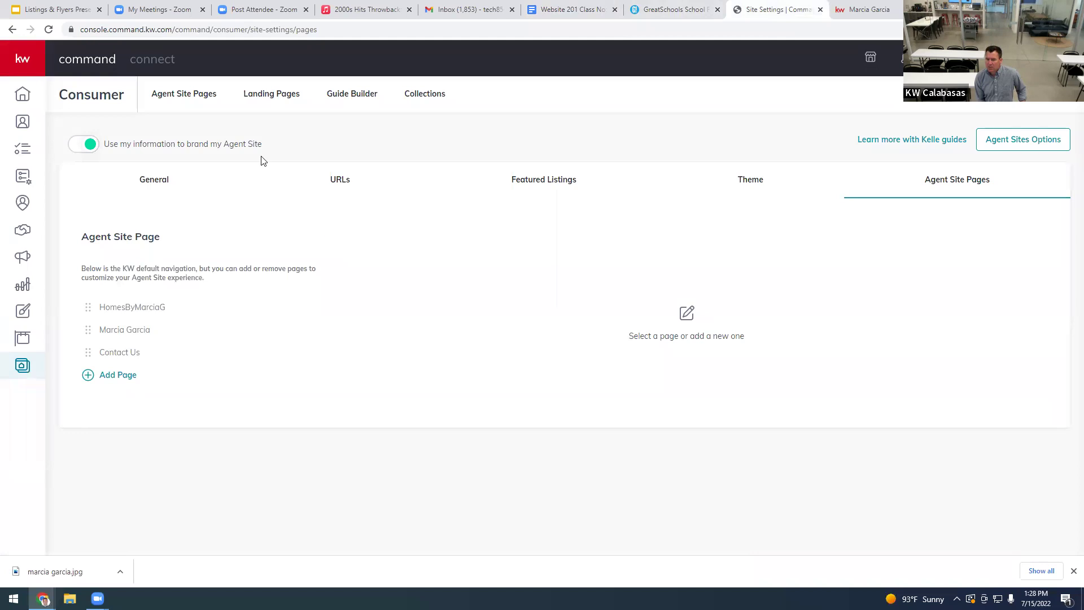
Step: Cancel the Configure your Site provider dialog and open the Great Schools page for editing
{"action": "left_click", "coordinate": [191, 100]}
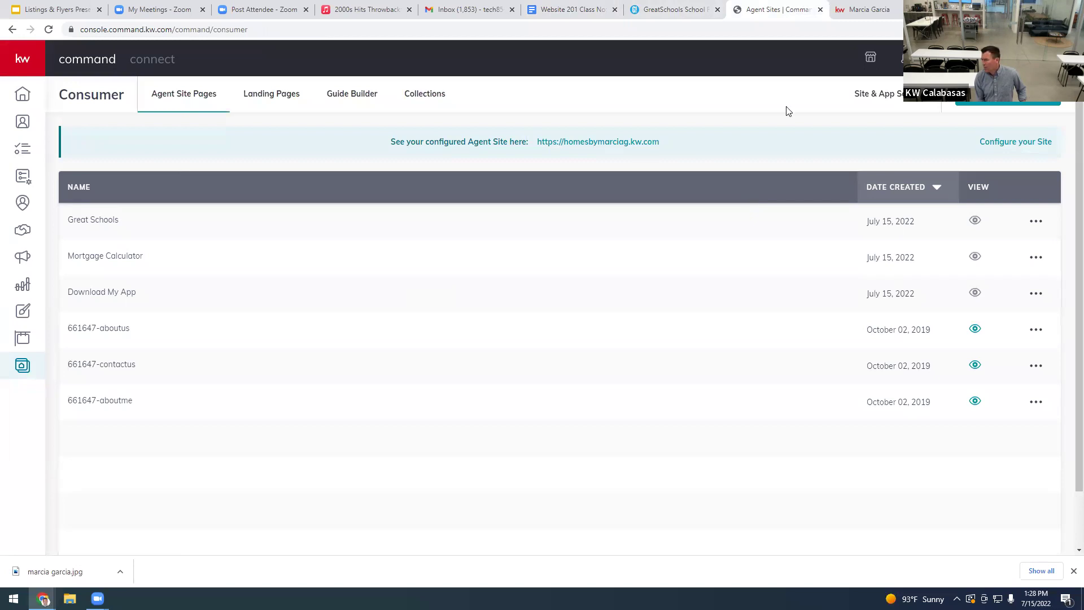
{"action": "left_click", "coordinate": [1019, 148]}
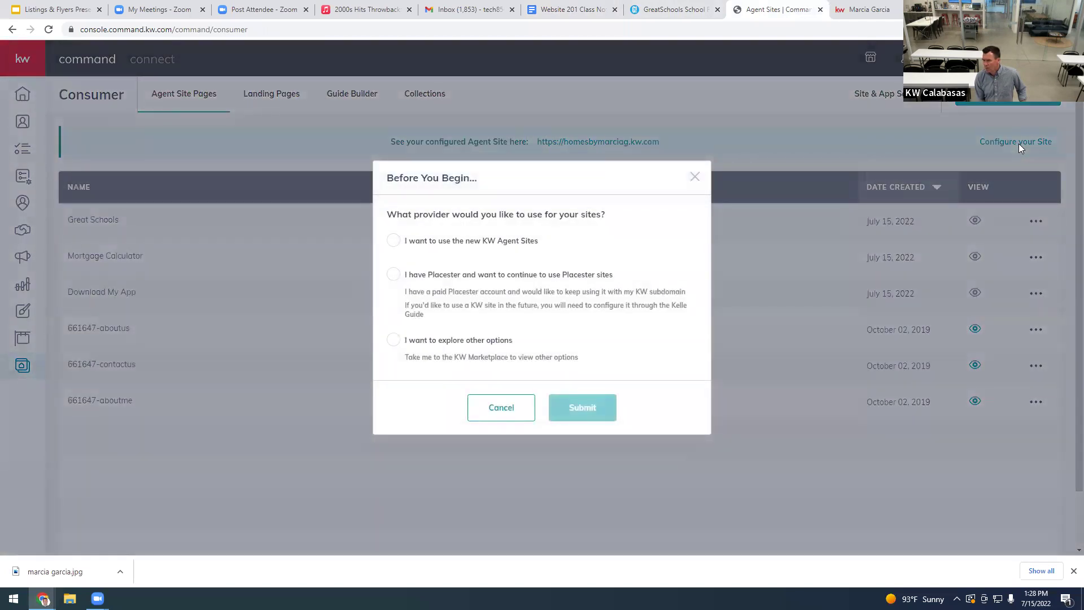
{"action": "left_click", "coordinate": [478, 417]}
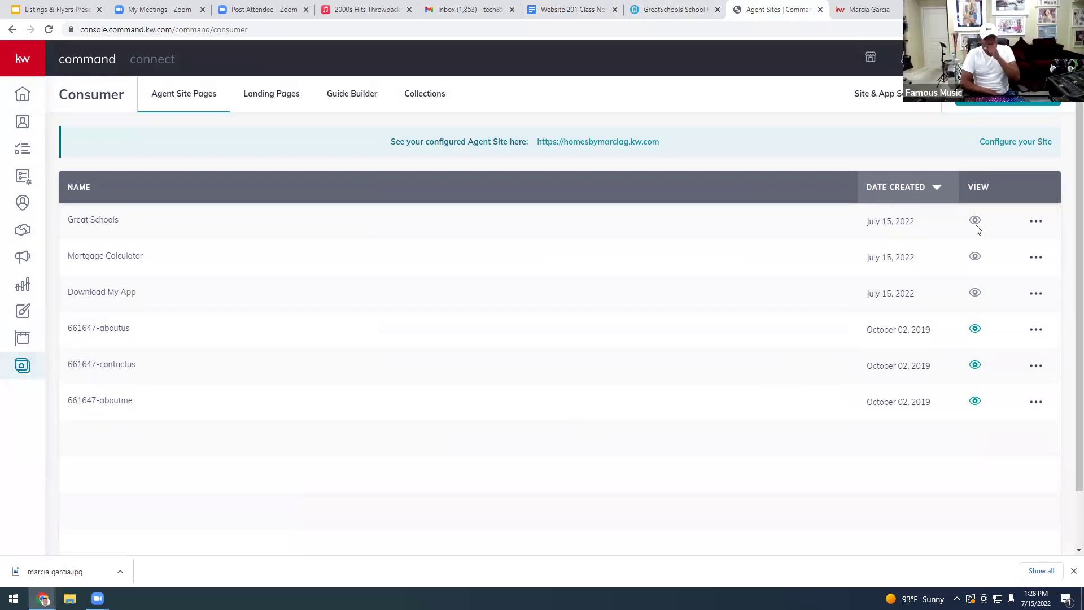
{"action": "left_click", "coordinate": [1037, 224]}
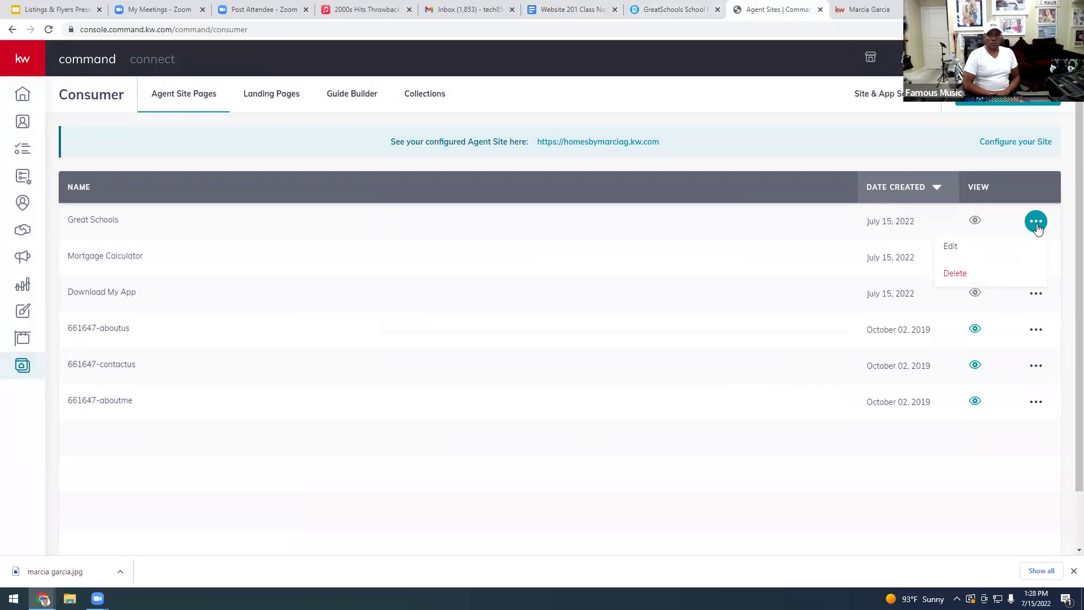
{"action": "left_click", "coordinate": [949, 247]}
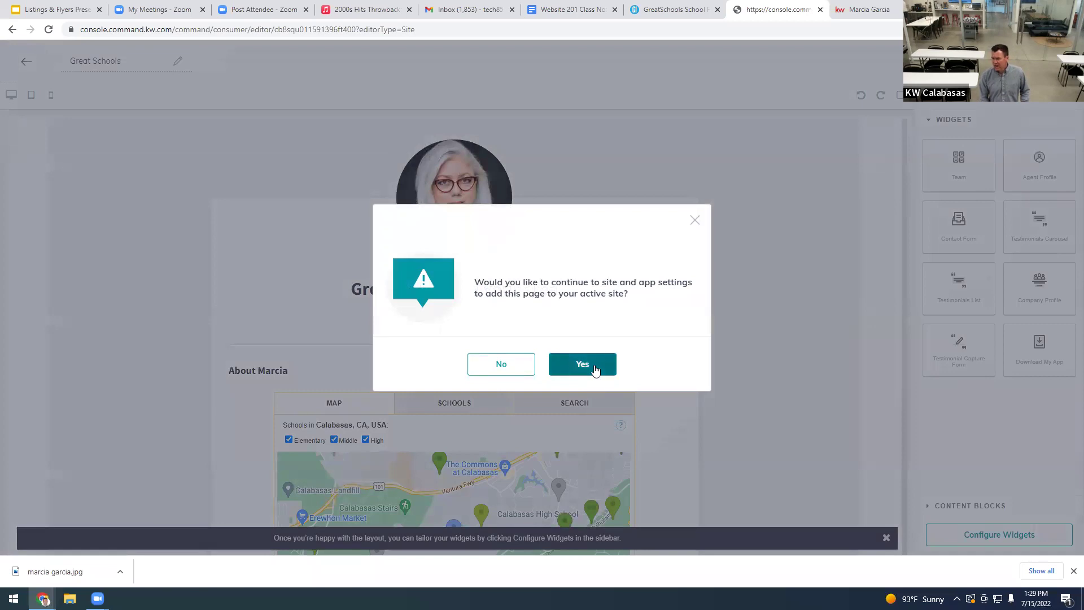
Step: Continue to site settings and submit 'I want to use the new KW Agent Sites' as the provider
{"action": "left_click", "coordinate": [594, 368]}
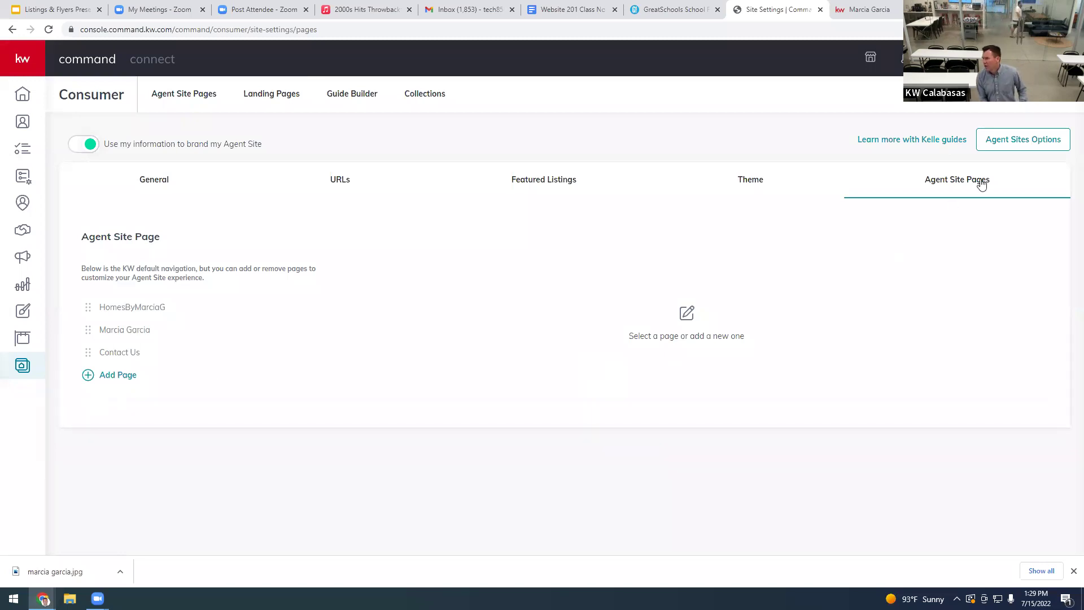
{"action": "left_click", "coordinate": [1014, 145]}
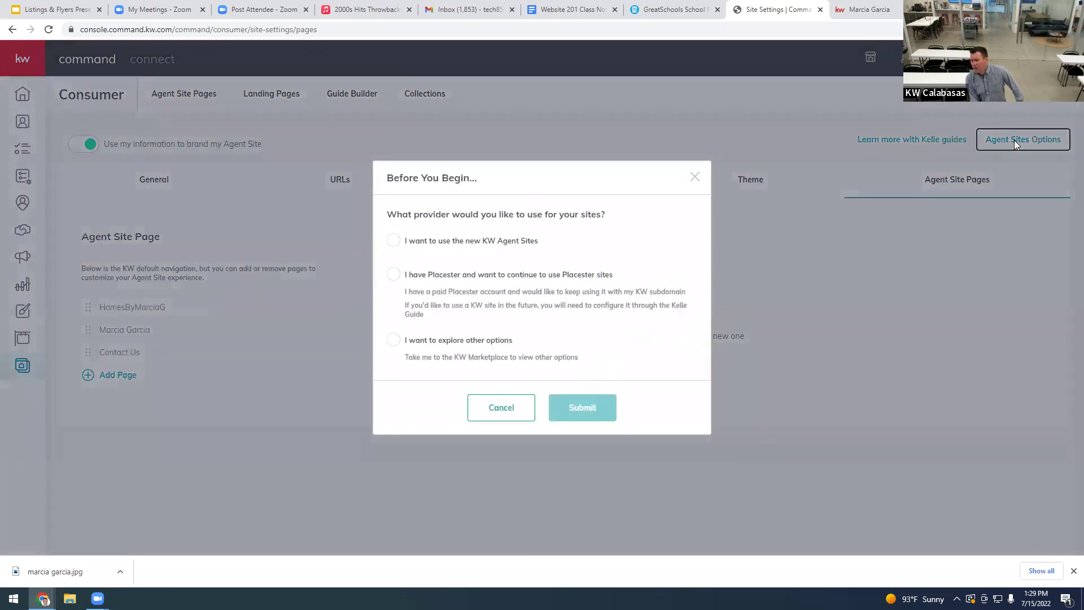
{"action": "left_click", "coordinate": [395, 248]}
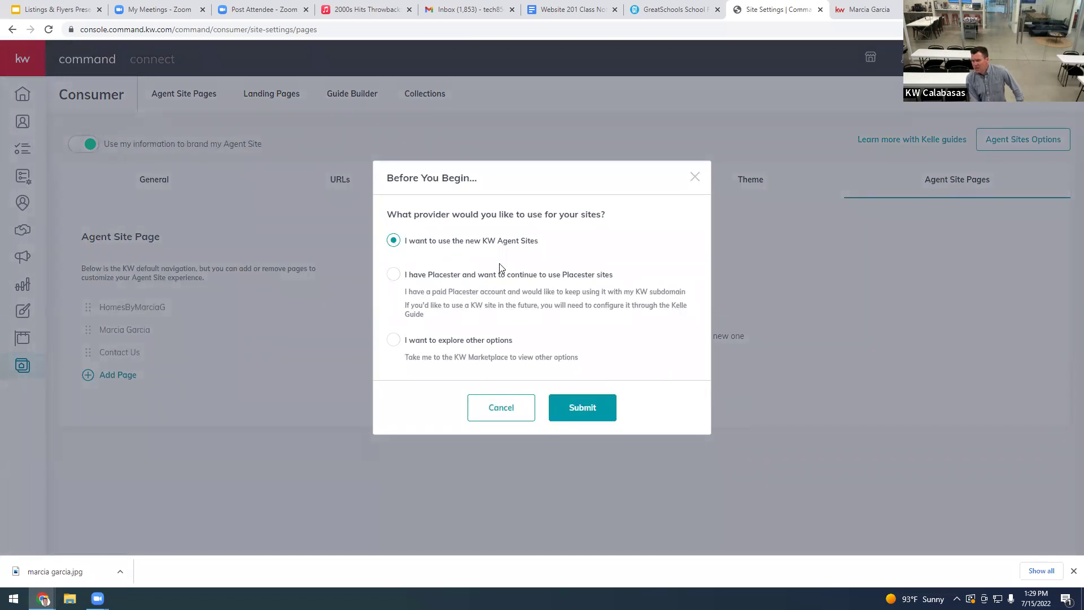
{"action": "left_click", "coordinate": [588, 410]}
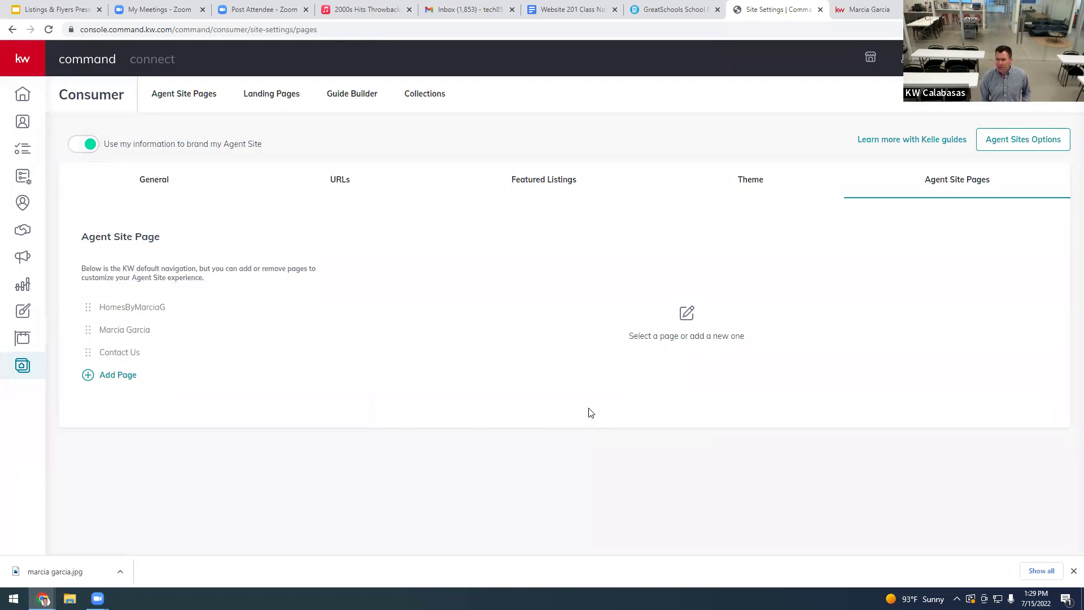
Step: Try editing the Great Schools page again, then go back to the pages list after the application error
{"action": "left_click", "coordinate": [207, 105]}
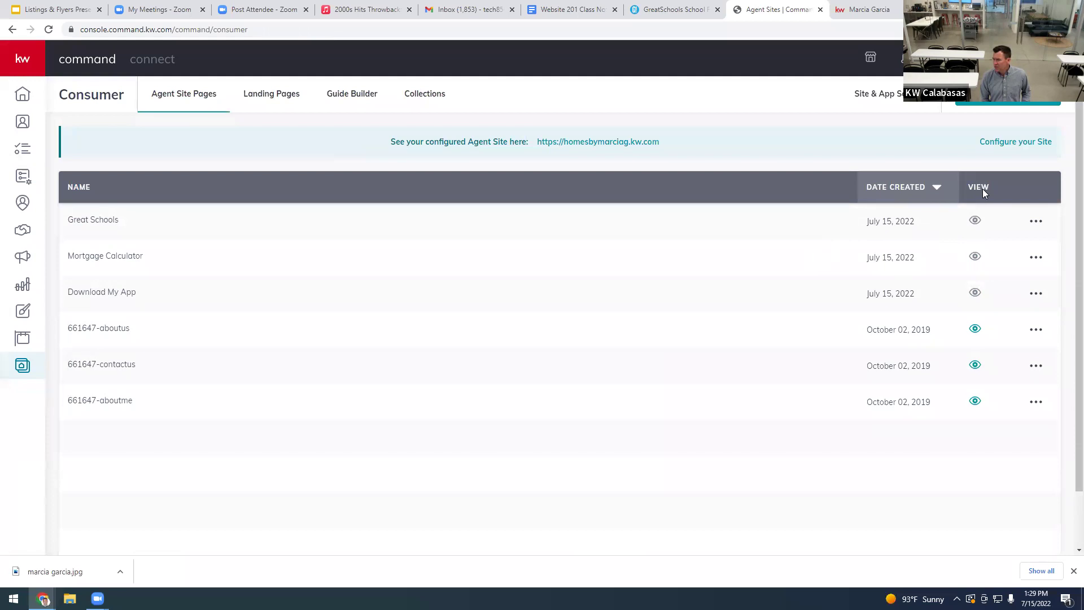
{"action": "left_click", "coordinate": [1036, 222]}
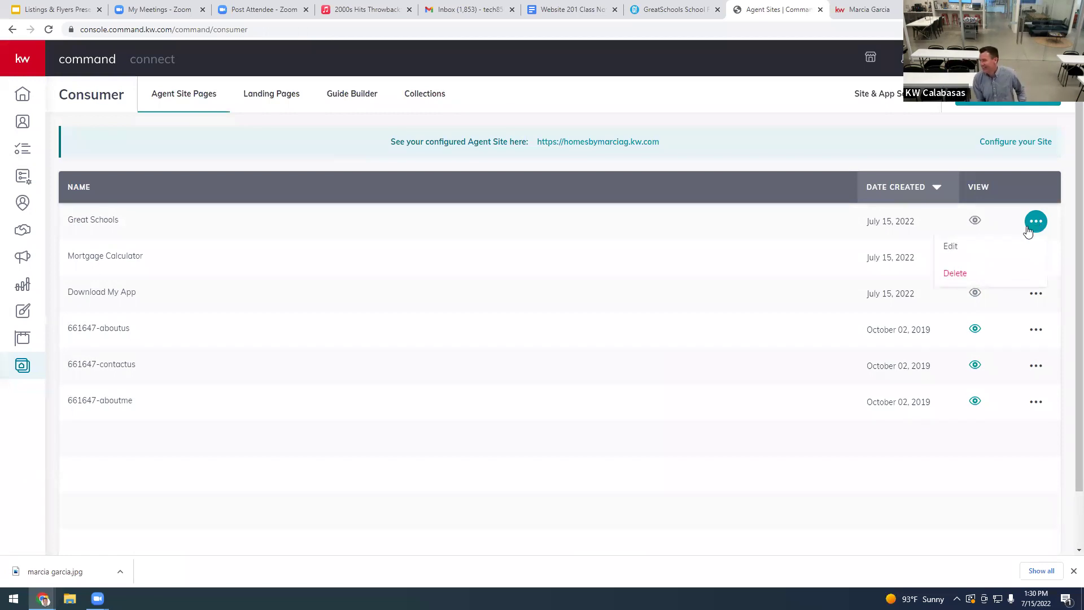
{"action": "left_click", "coordinate": [975, 250]}
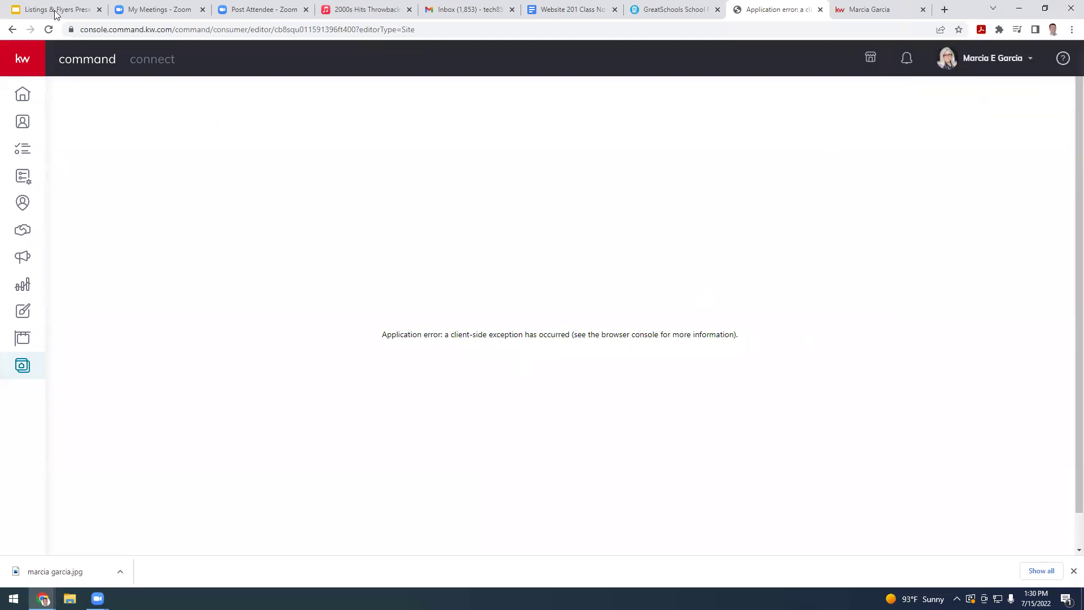
{"action": "left_click", "coordinate": [12, 30]}
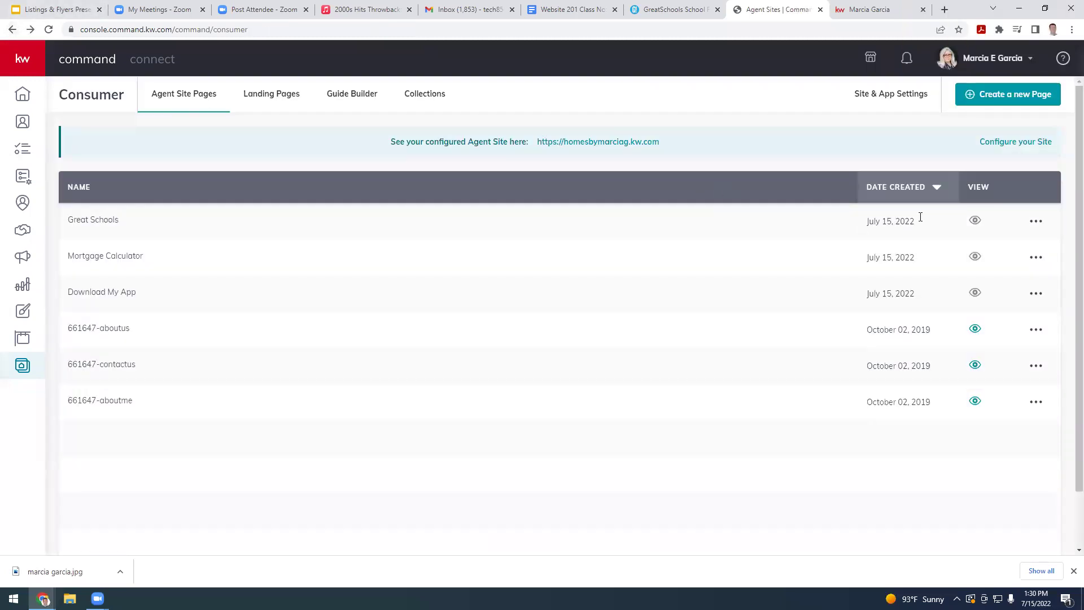
Step: Edit the Mortgage Calculator page and accept continuing to the site and app settings
{"action": "left_click", "coordinate": [1038, 264]}
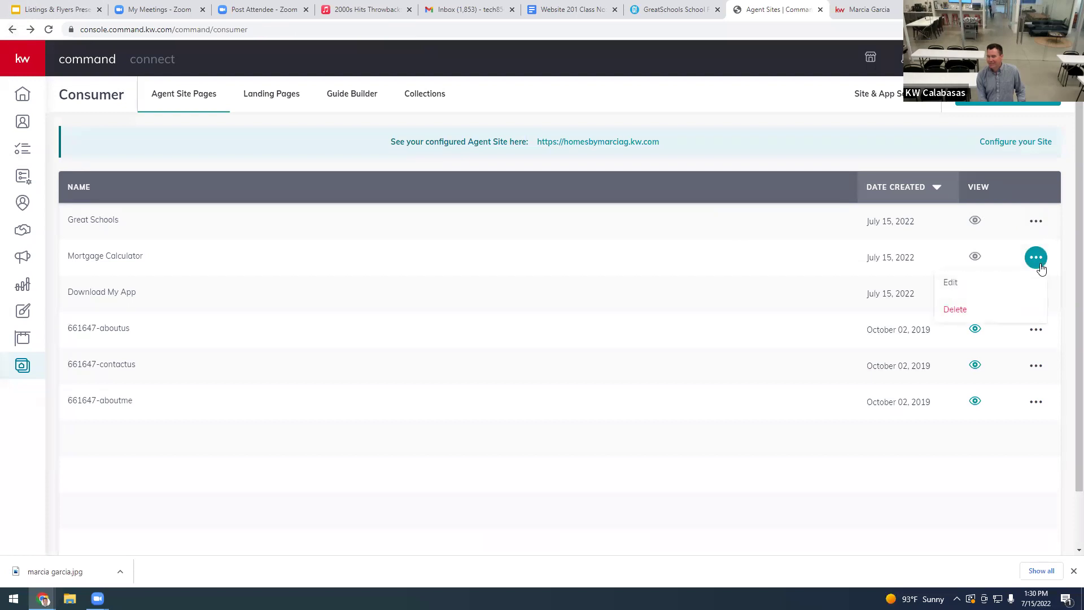
{"action": "left_click", "coordinate": [960, 284]}
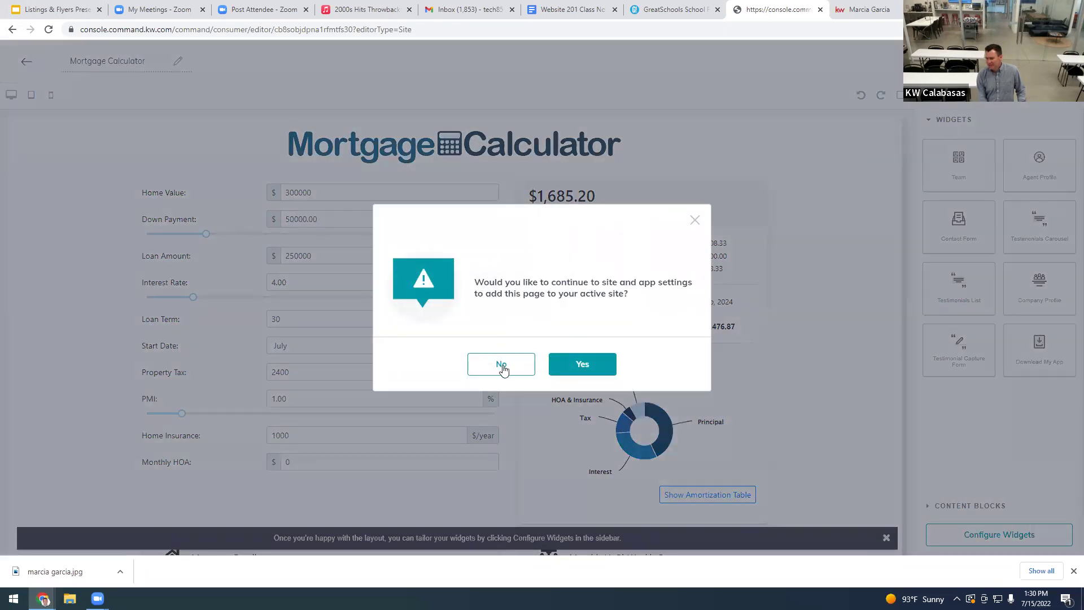
{"action": "left_click", "coordinate": [587, 375]}
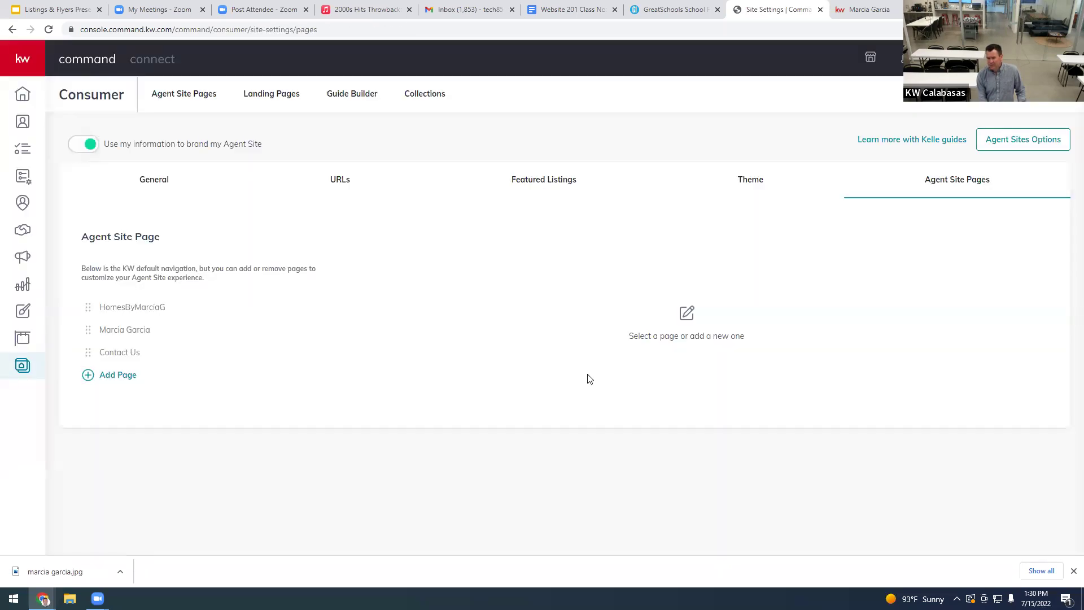
Step: Add a new navigation page based on Great Schools
{"action": "left_click", "coordinate": [119, 377]}
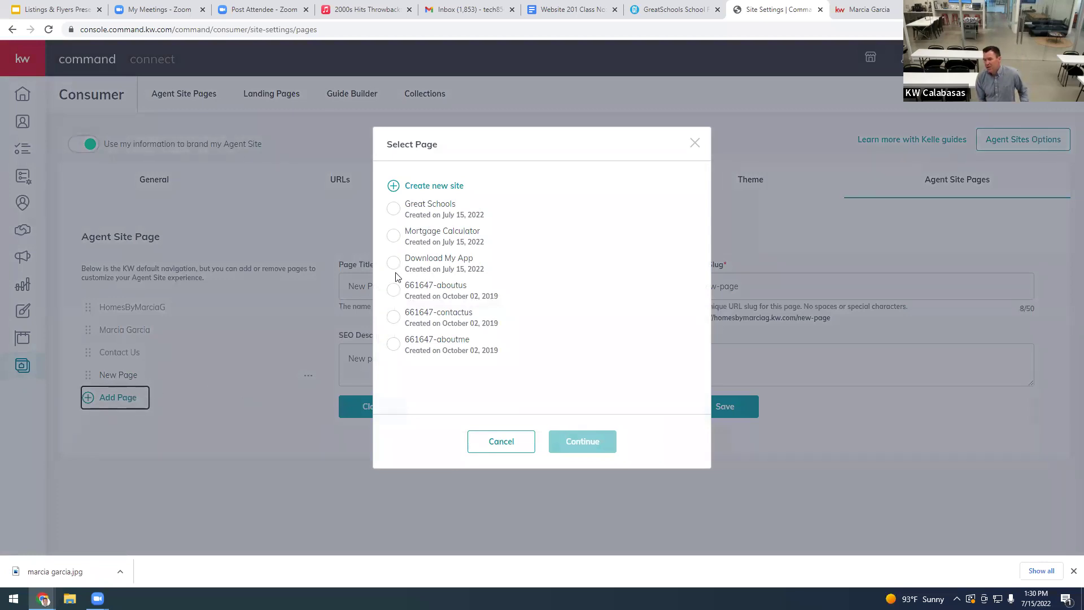
{"action": "left_click", "coordinate": [394, 209]}
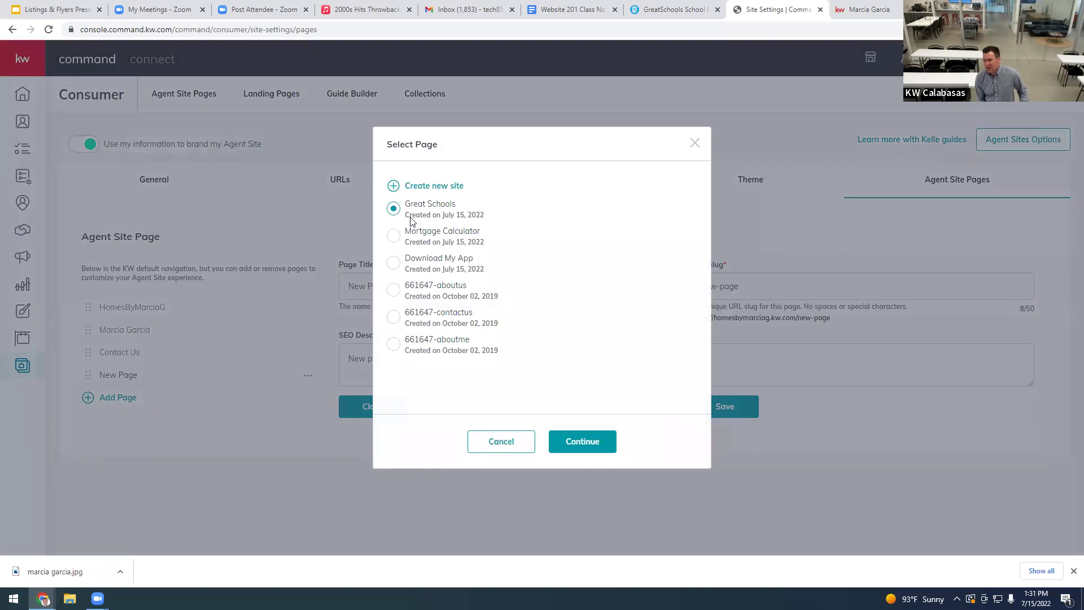
{"action": "left_click", "coordinate": [581, 443]}
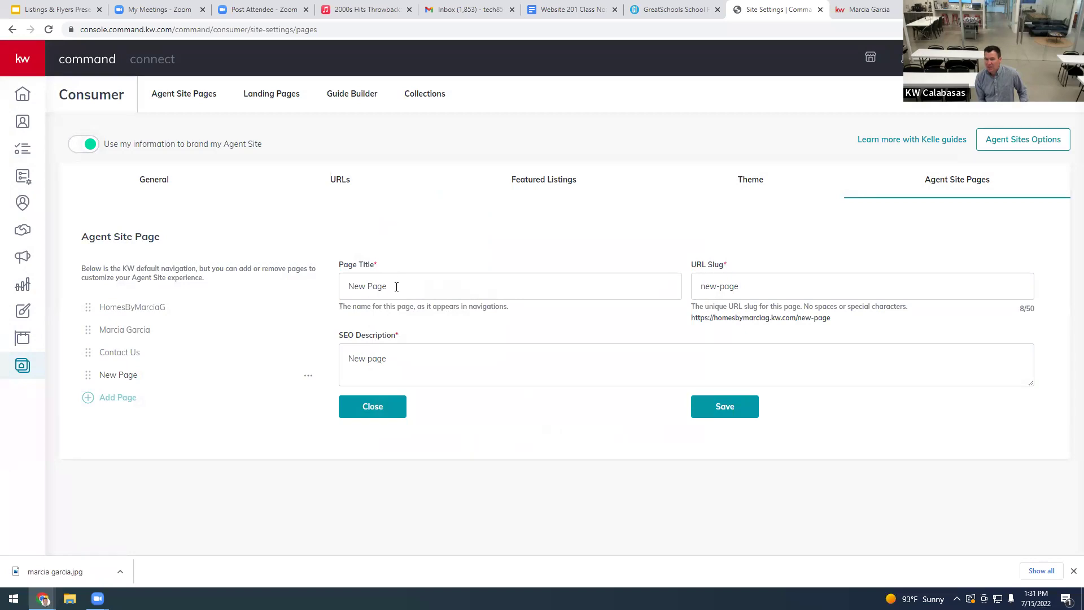
{"action": "left_click", "coordinate": [567, 10]}
Step: Find the Great Schools Widget section in the class notes and select the title 'Local School Search'
{"action": "scroll", "coordinate": [355, 412], "scroll_direction": "down", "scroll_amount": 2}
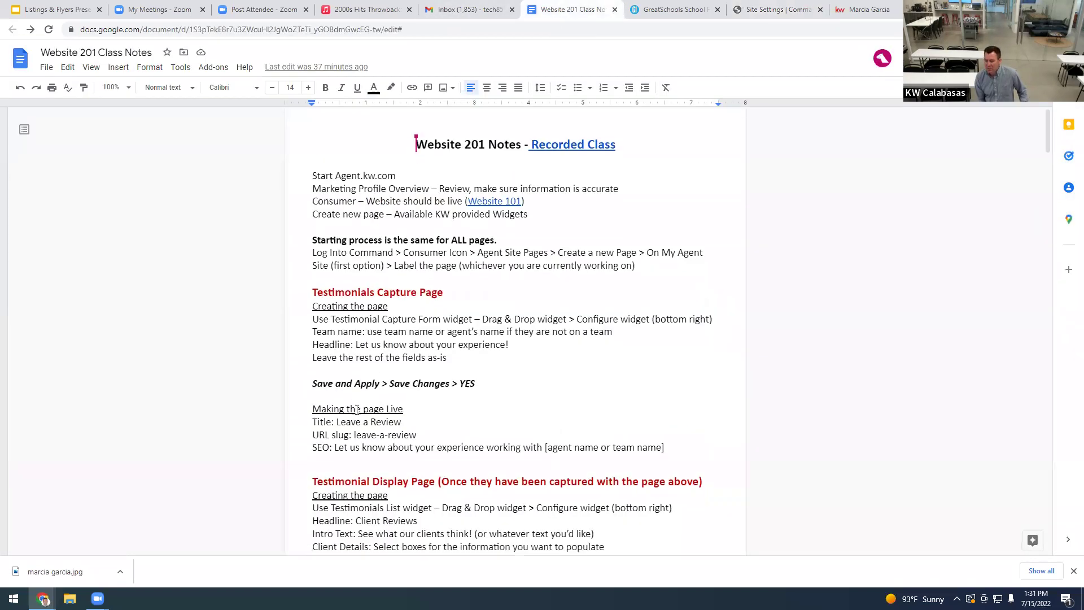
{"action": "scroll", "coordinate": [357, 410], "scroll_direction": "down", "scroll_amount": 6}
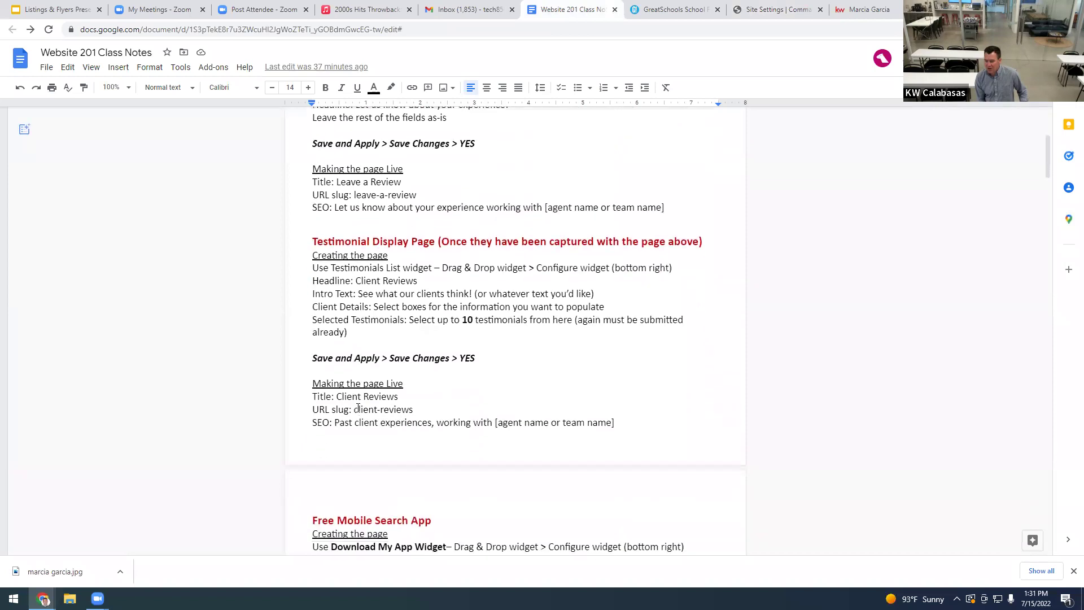
{"action": "scroll", "coordinate": [358, 406], "scroll_direction": "down", "scroll_amount": 1}
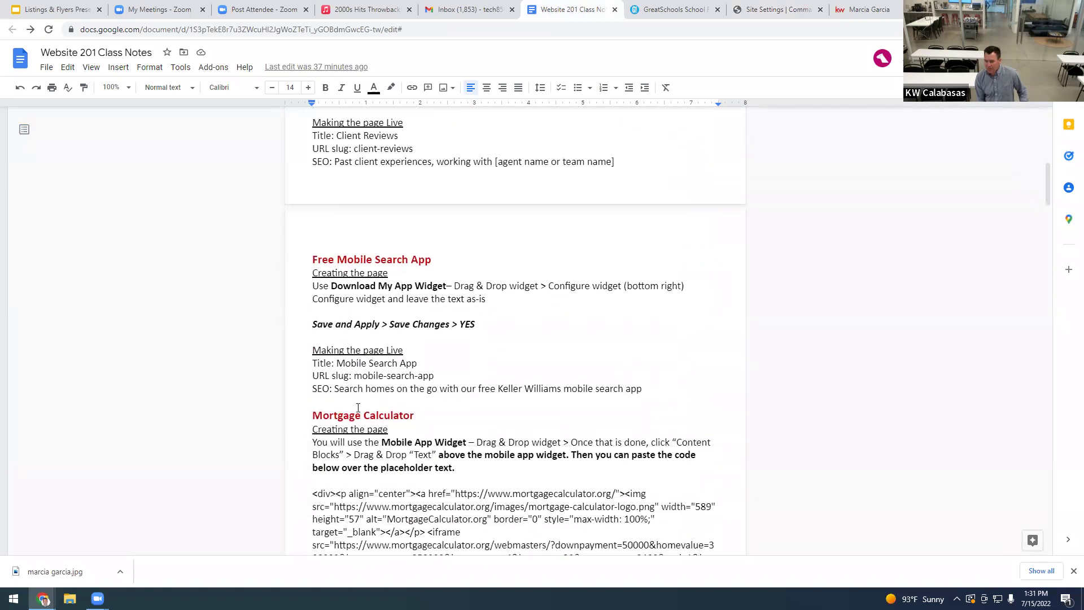
{"action": "scroll", "coordinate": [358, 407], "scroll_direction": "up", "scroll_amount": 6}
{"action": "scroll", "coordinate": [358, 407], "scroll_direction": "up", "scroll_amount": 3}
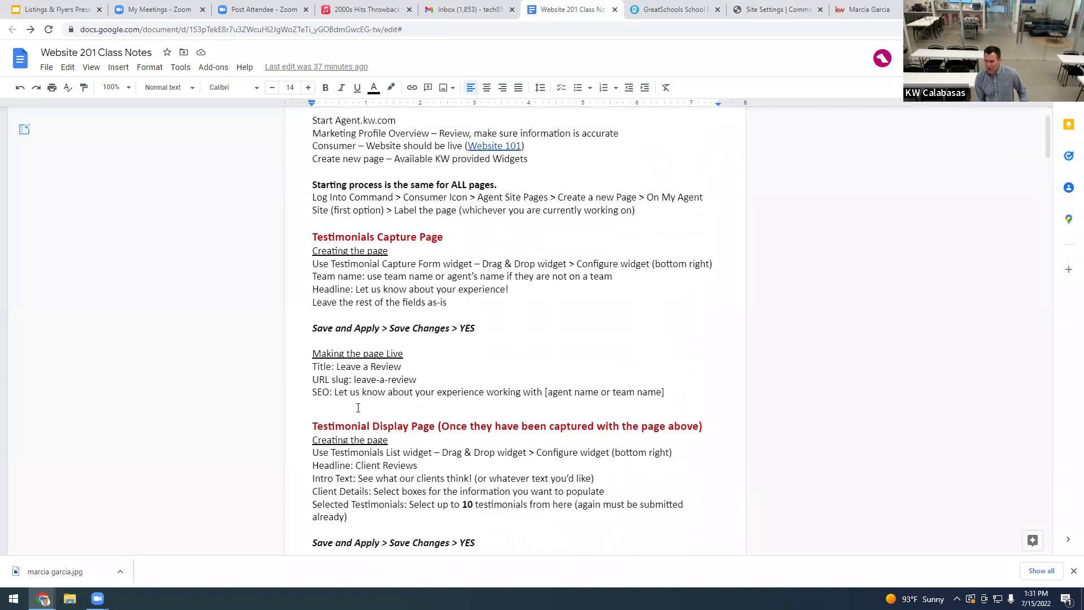
{"action": "scroll", "coordinate": [358, 407], "scroll_direction": "down", "scroll_amount": 4}
{"action": "scroll", "coordinate": [357, 407], "scroll_direction": "down", "scroll_amount": 5}
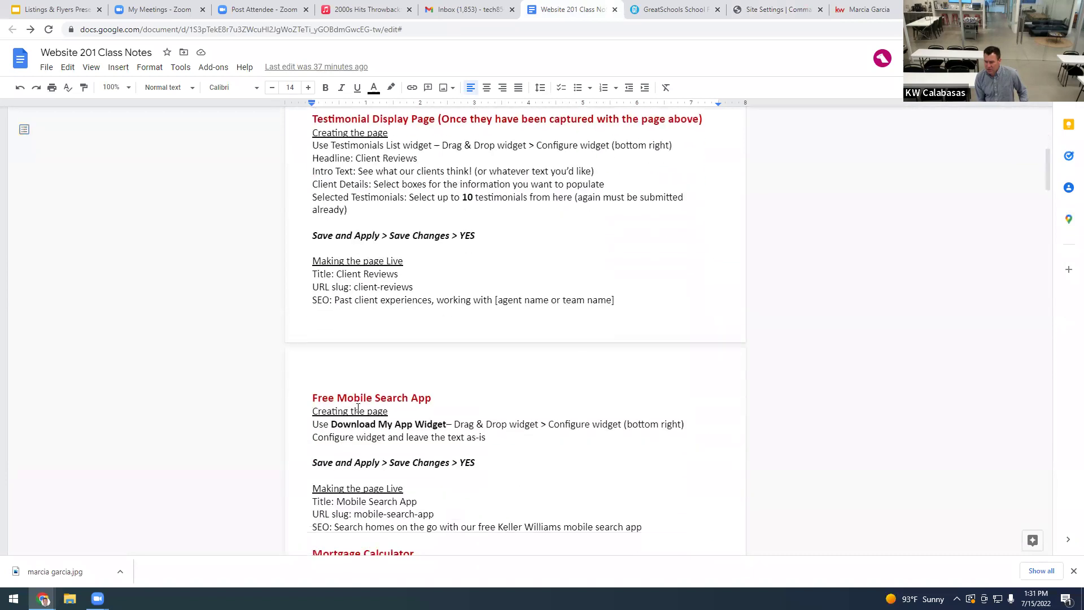
{"action": "scroll", "coordinate": [358, 407], "scroll_direction": "down", "scroll_amount": 10}
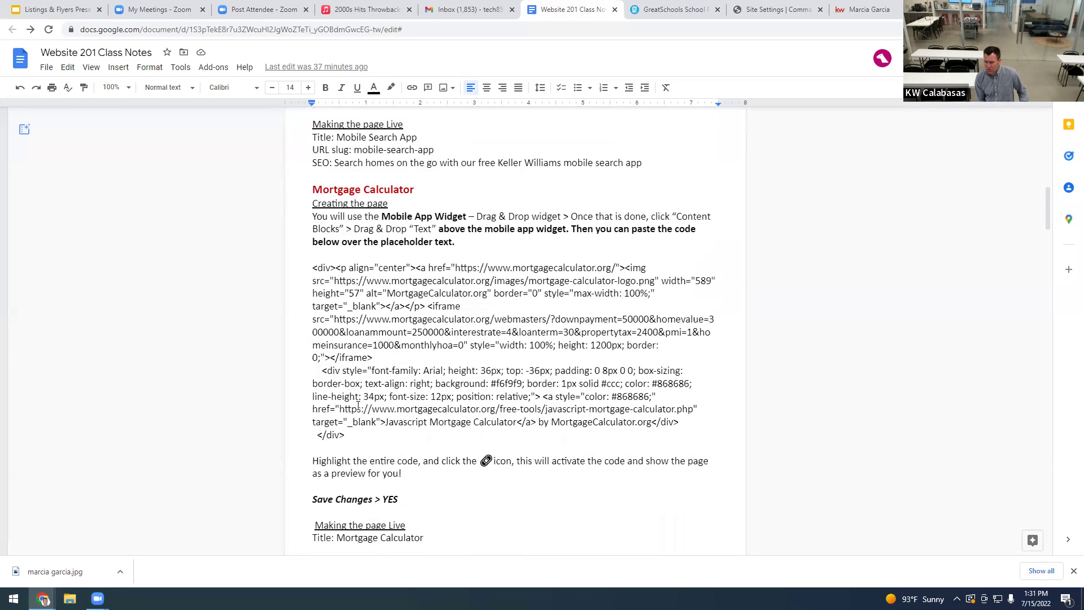
{"action": "scroll", "coordinate": [358, 405], "scroll_direction": "down", "scroll_amount": 2}
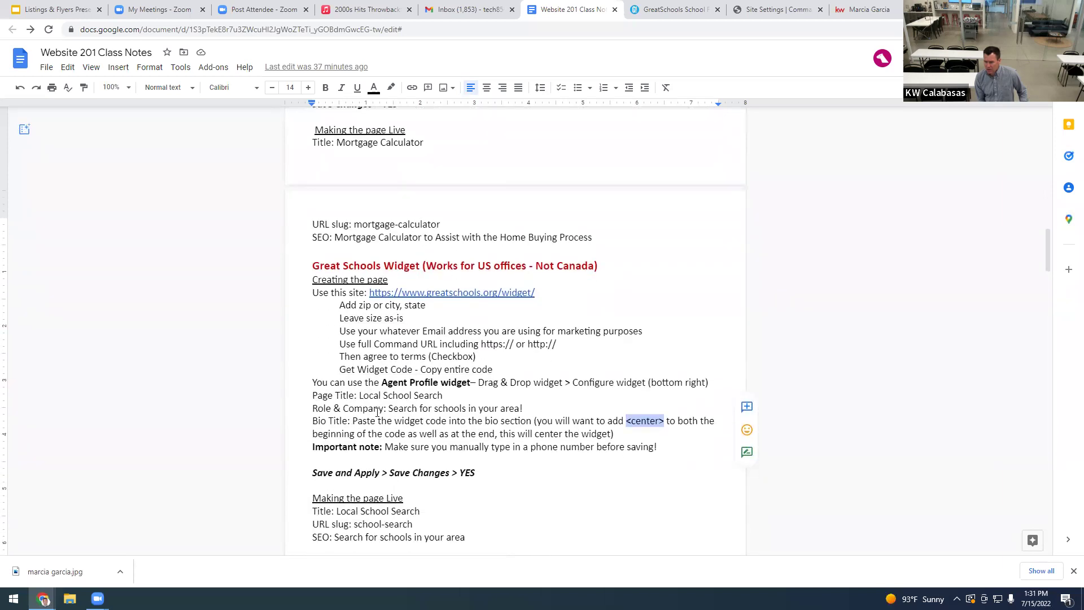
{"action": "left_click_drag", "start_coordinate": [360, 394], "coordinate": [443, 391]}
{"action": "key", "text": "ctrl+c"}
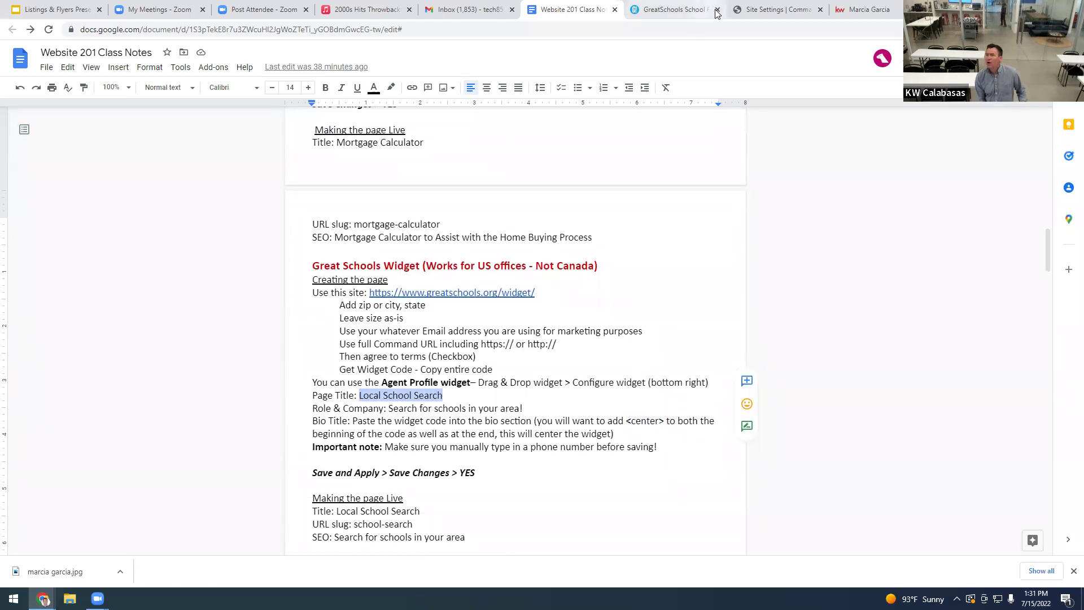
{"action": "left_click", "coordinate": [753, 9]}
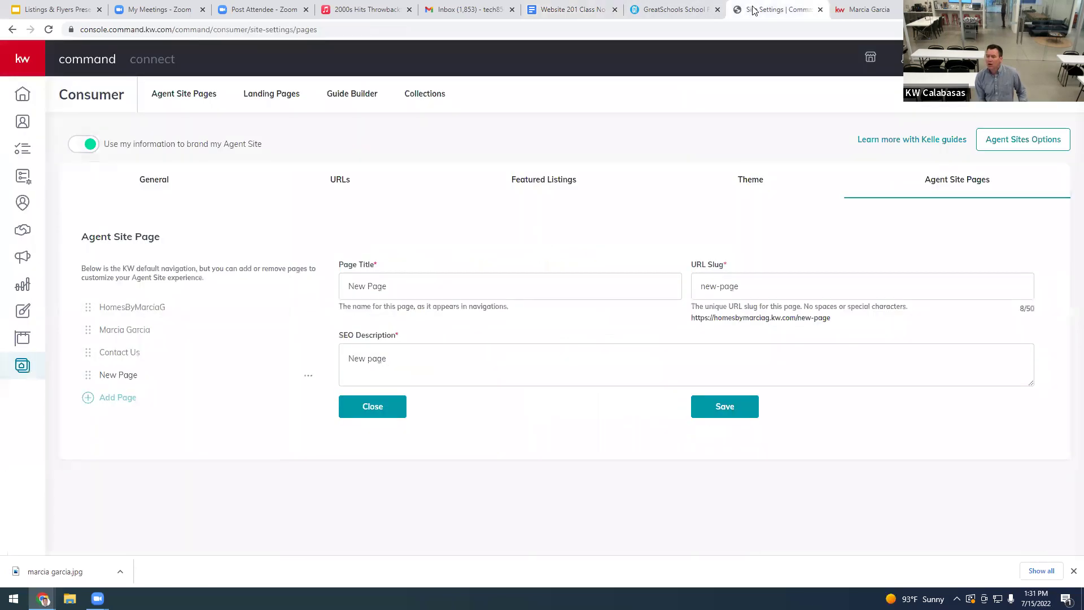
Step: Paste 'Local School Search' as the new page's title, replacing the jumbled text
{"action": "left_click", "coordinate": [358, 289]}
{"action": "key", "text": "ctrl+v"}
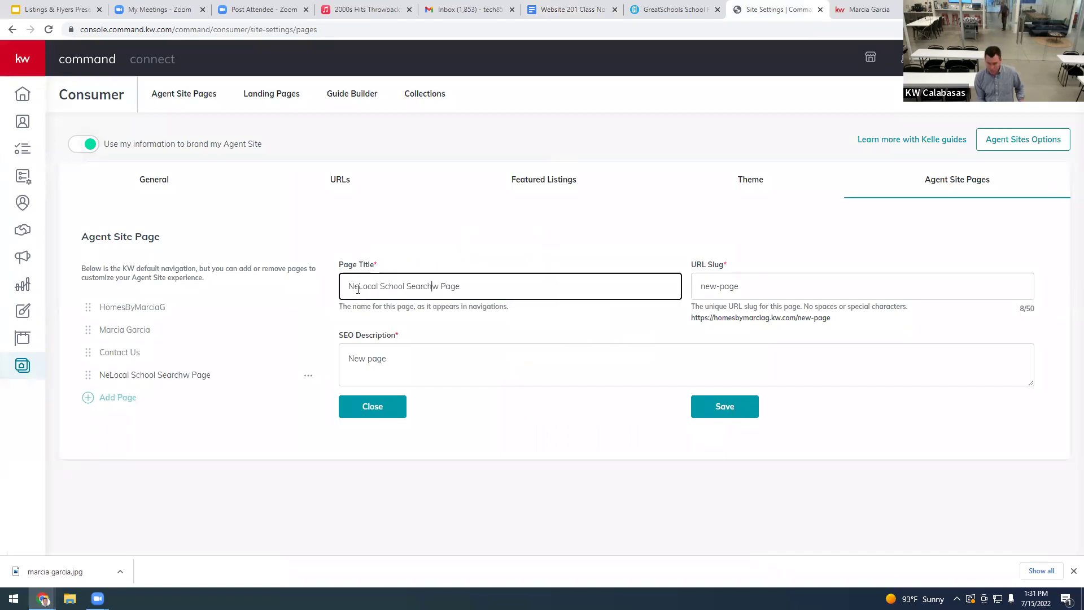
{"action": "left_click_drag", "start_coordinate": [468, 290], "coordinate": [336, 285]}
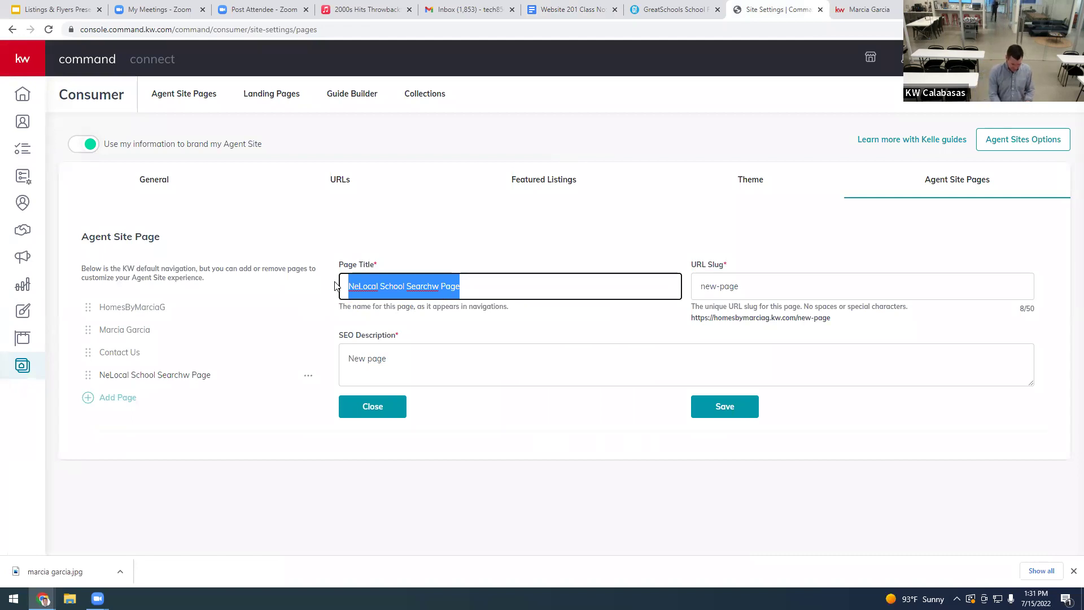
{"action": "key", "text": "ctrl+v"}
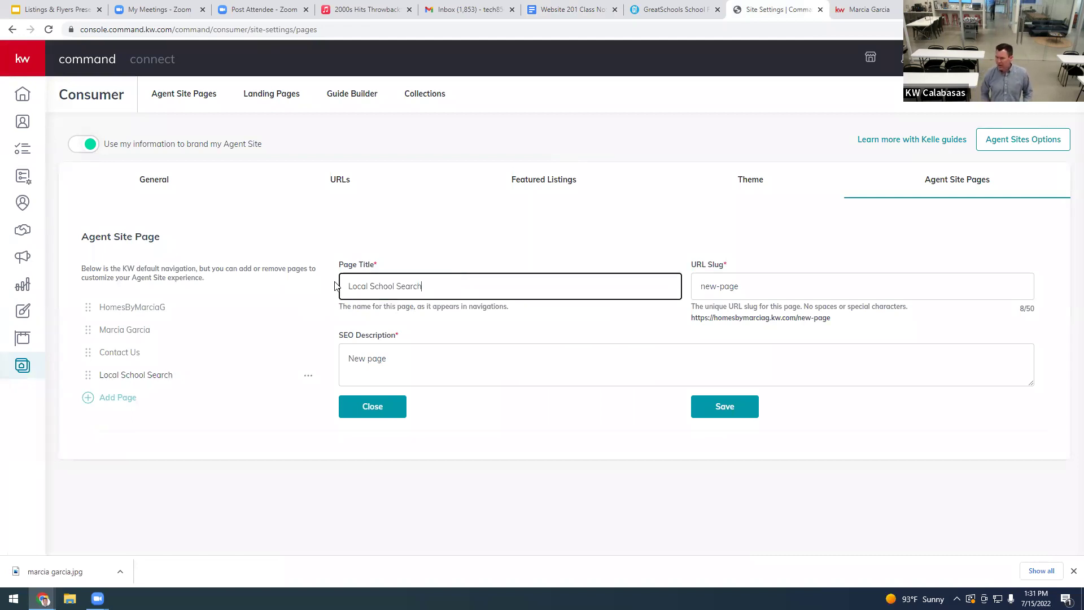
{"action": "left_click", "coordinate": [713, 283]}
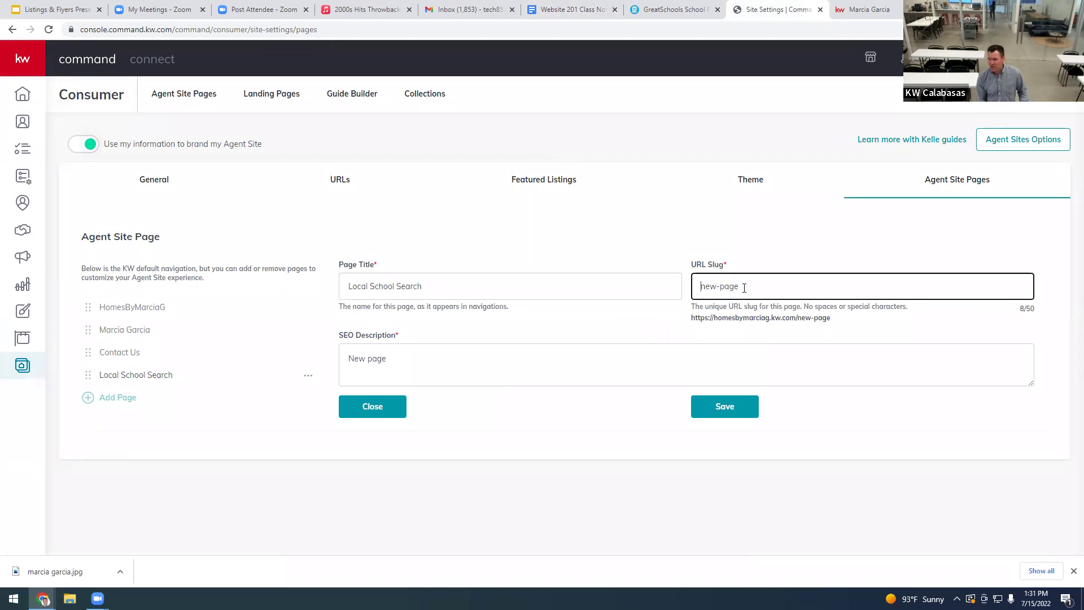
{"action": "left_click", "coordinate": [565, 10]}
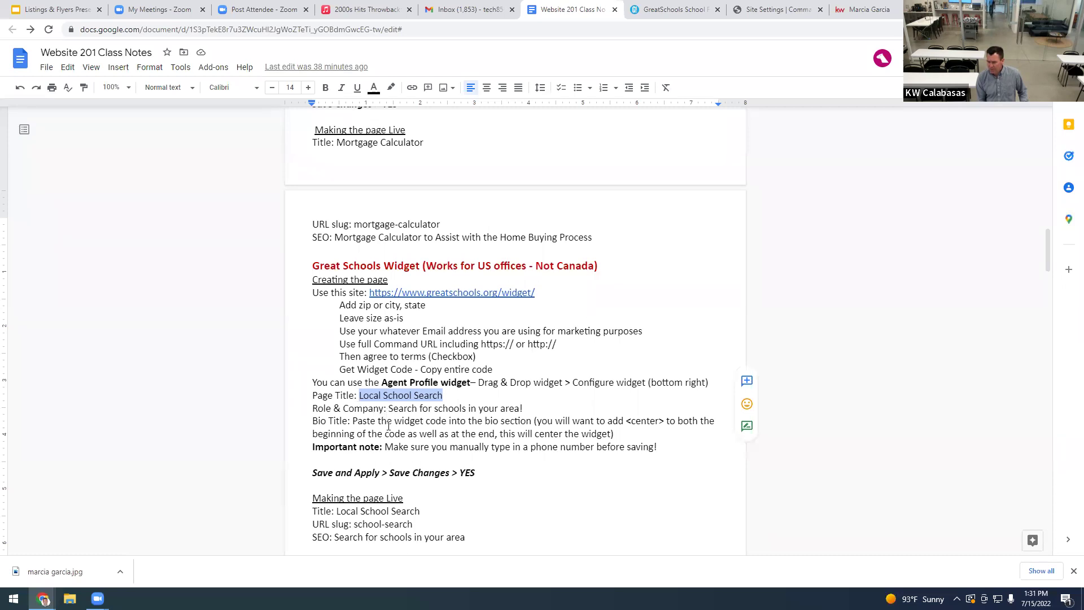
Step: Copy the slug 'school-search' from the URL slug line in the class notes
{"action": "scroll", "coordinate": [388, 425], "scroll_direction": "down", "scroll_amount": 1}
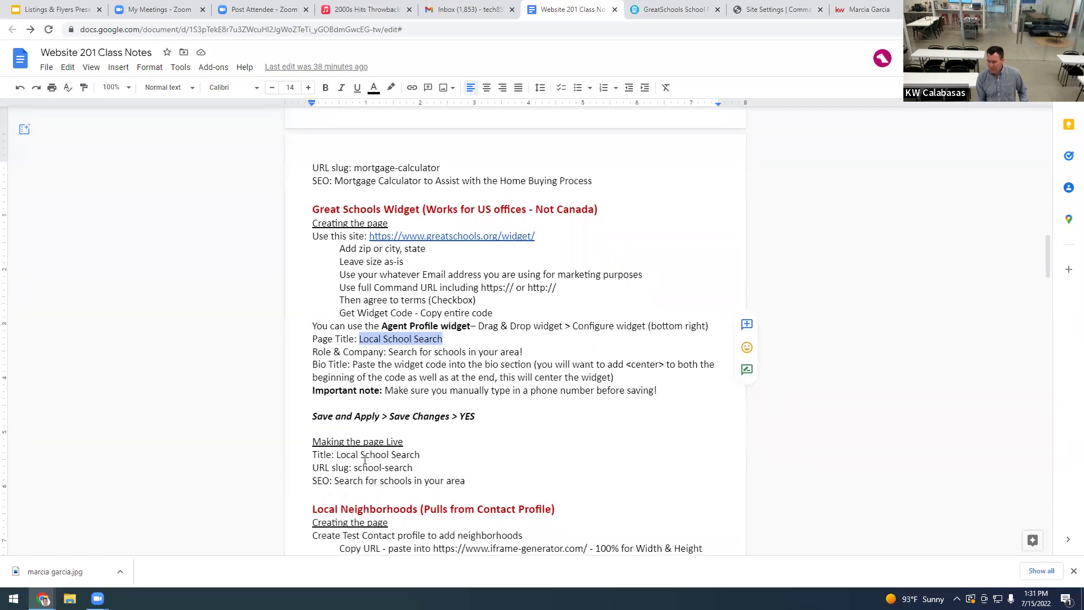
{"action": "left_click_drag", "start_coordinate": [353, 470], "coordinate": [413, 471]}
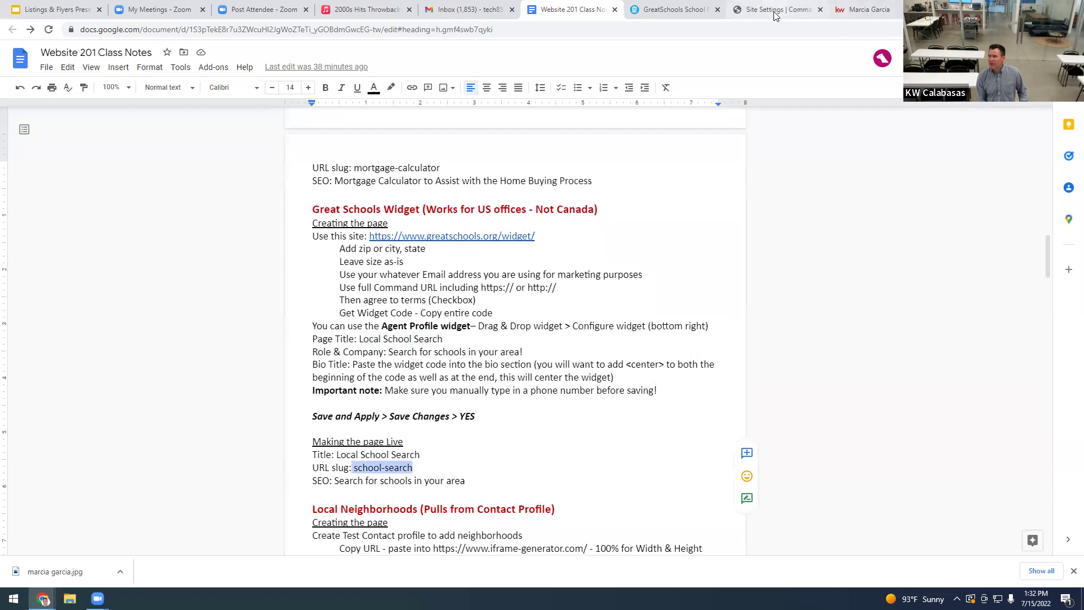
{"action": "left_click", "coordinate": [733, 11]}
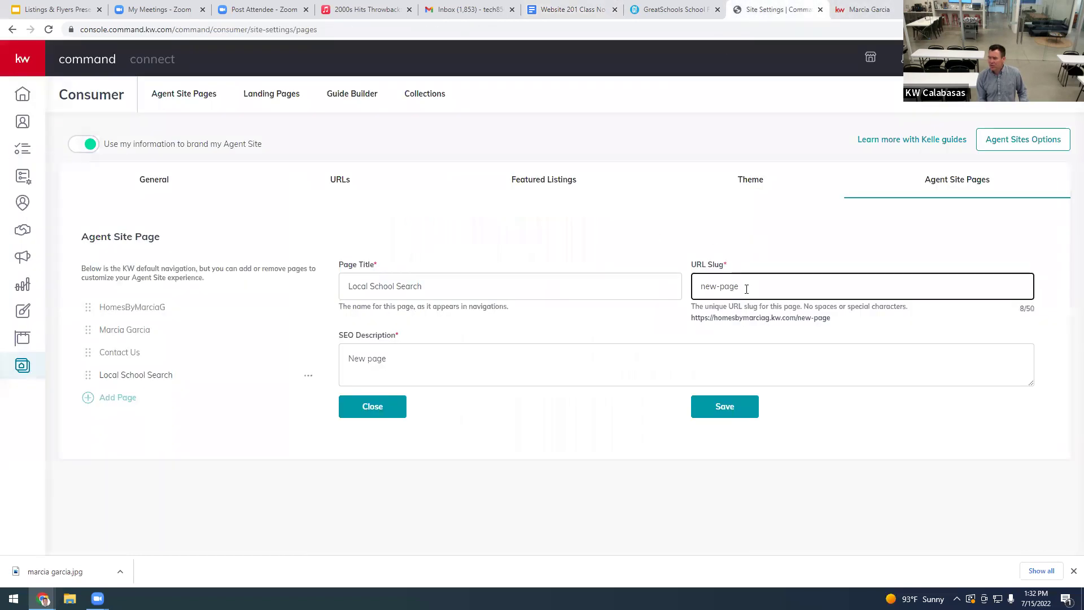
Step: Replace the placeholder URL slug new-page with school-search
{"action": "left_click_drag", "start_coordinate": [757, 285], "coordinate": [678, 286]}
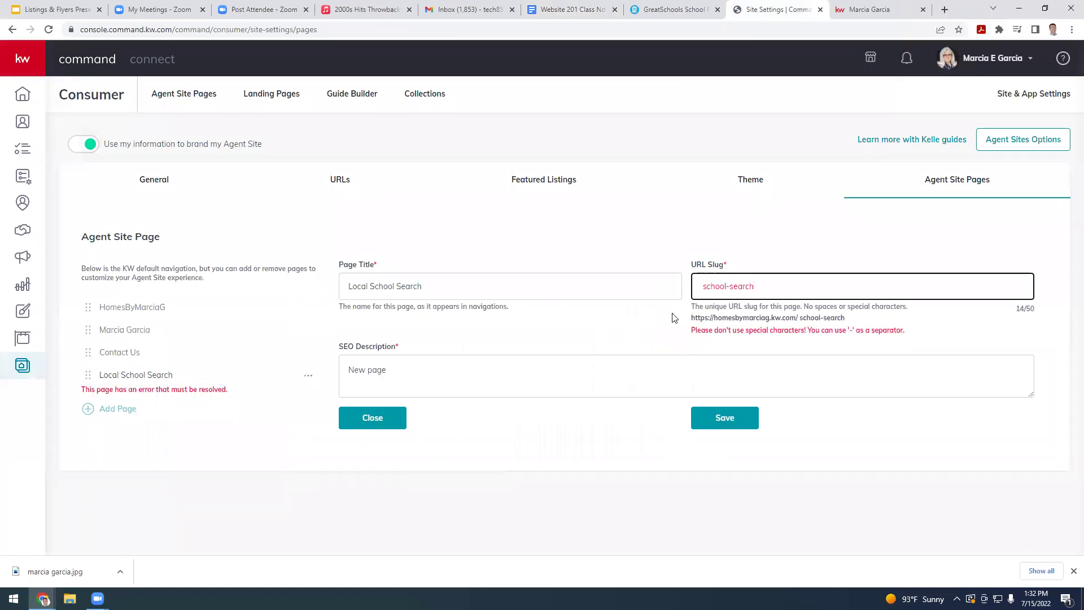
{"action": "left_click", "coordinate": [388, 373]}
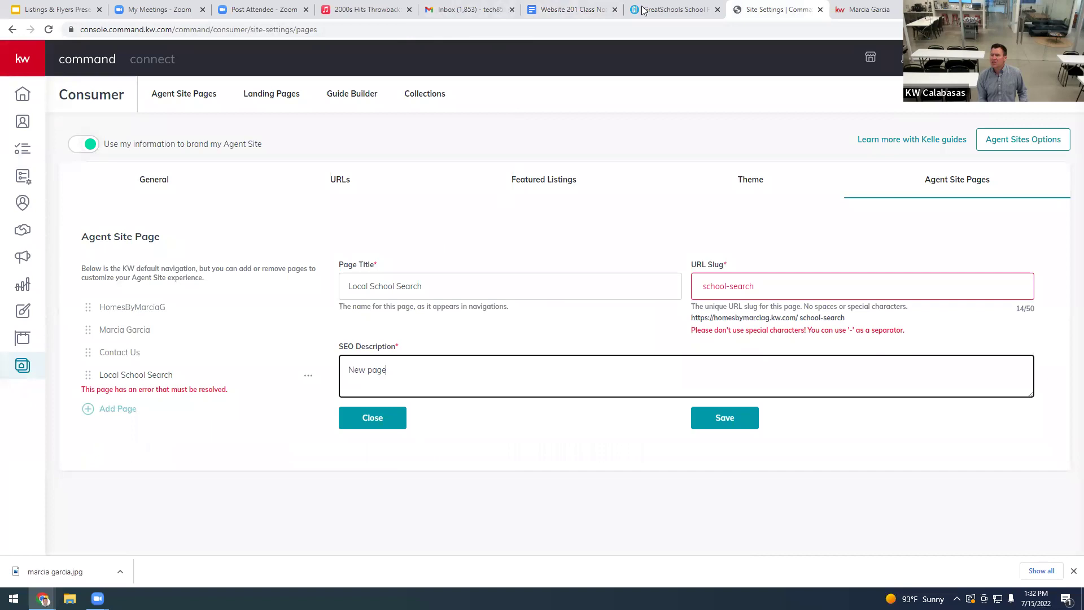
{"action": "left_click", "coordinate": [573, 10]}
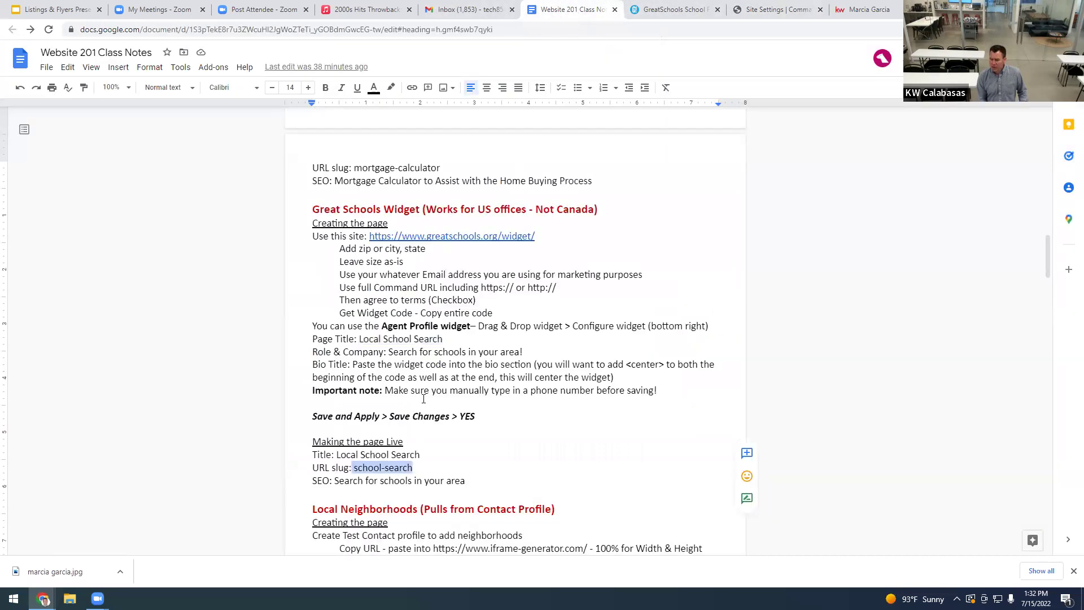
Step: Copy 'Search for schools in your area' from the notes and select the placeholder SEO text
{"action": "left_click_drag", "start_coordinate": [468, 481], "coordinate": [346, 479]}
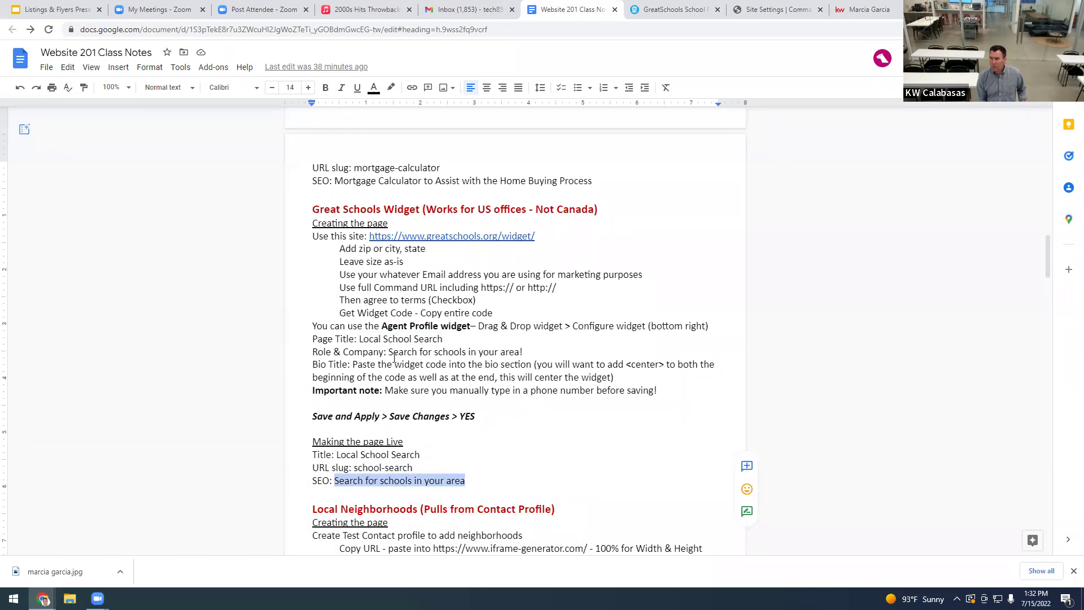
{"action": "left_click", "coordinate": [778, 10]}
{"action": "triple_click", "coordinate": [367, 373]}
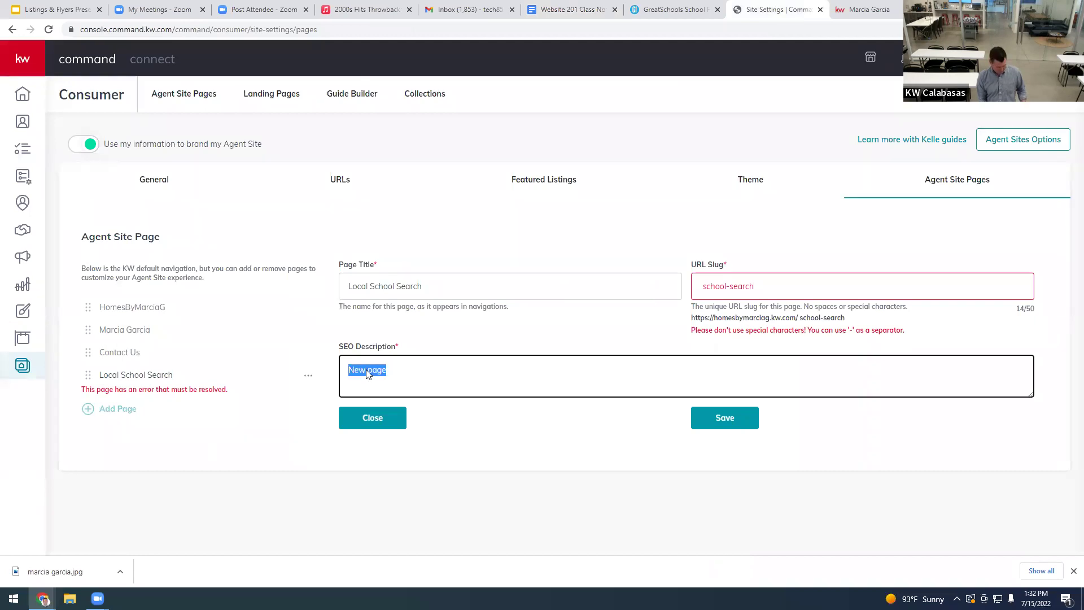
Step: Paste the SEO description, remove the slug's leading space, and save the Local School Search page
{"action": "type", "text": "Search for schools in your area"}
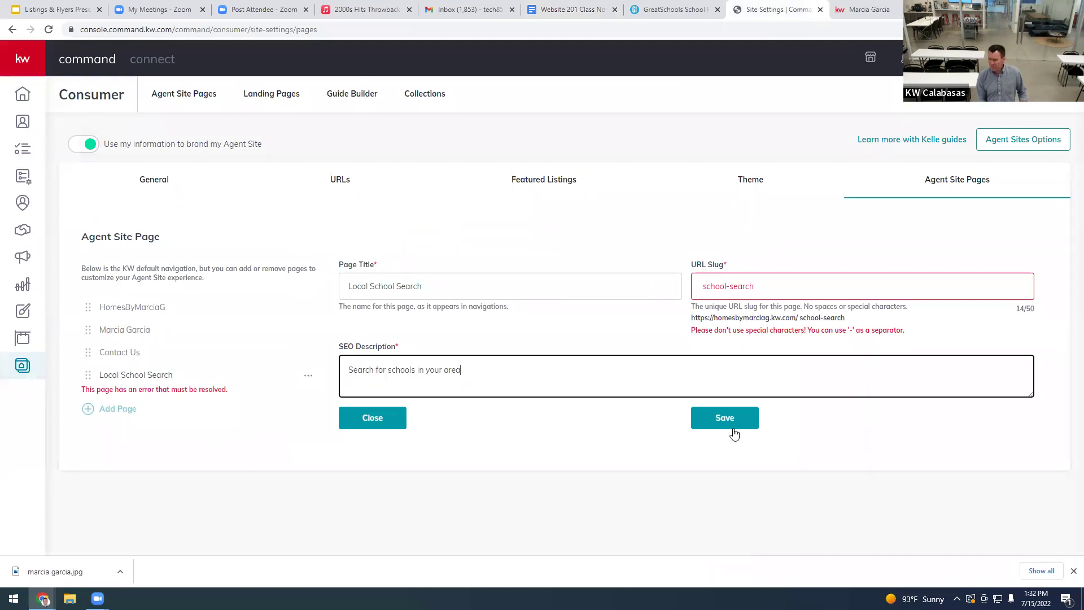
{"action": "left_click", "coordinate": [728, 427]}
{"action": "left_click", "coordinate": [728, 427]}
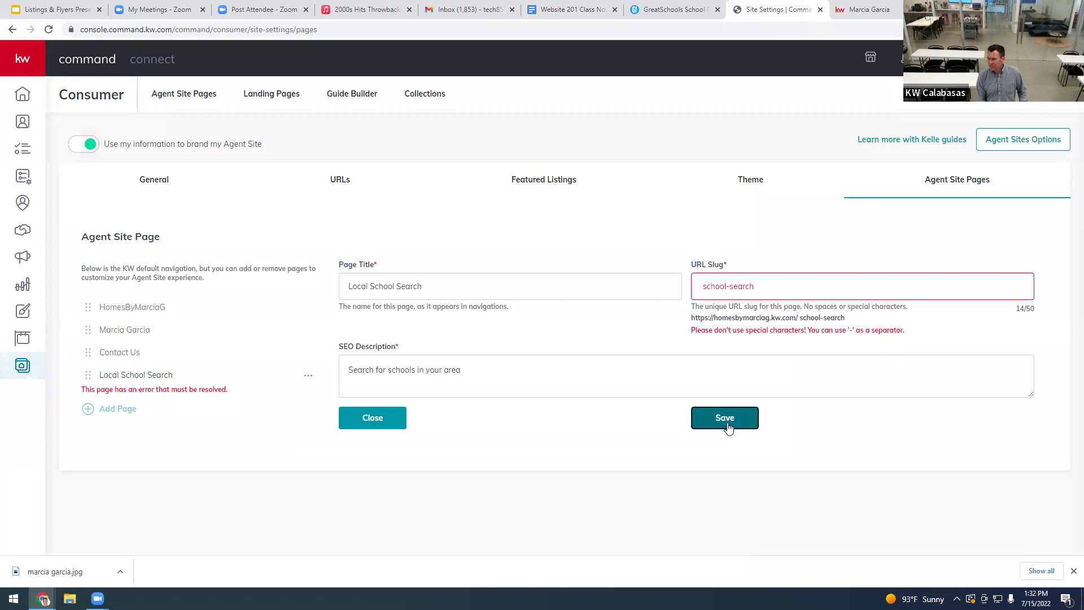
{"action": "left_click", "coordinate": [702, 288]}
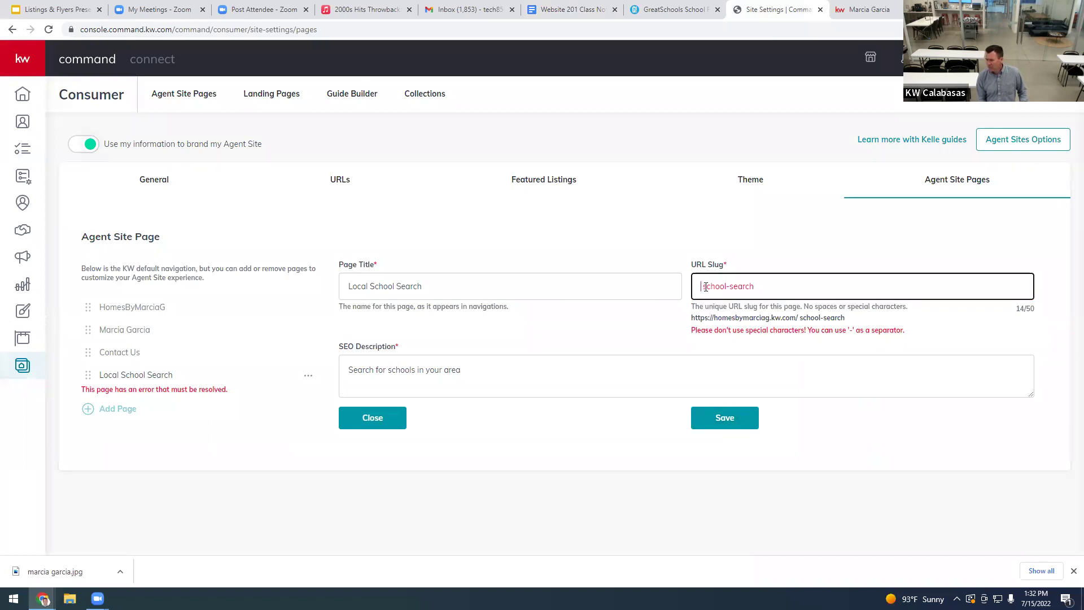
{"action": "key", "text": "Delete"}
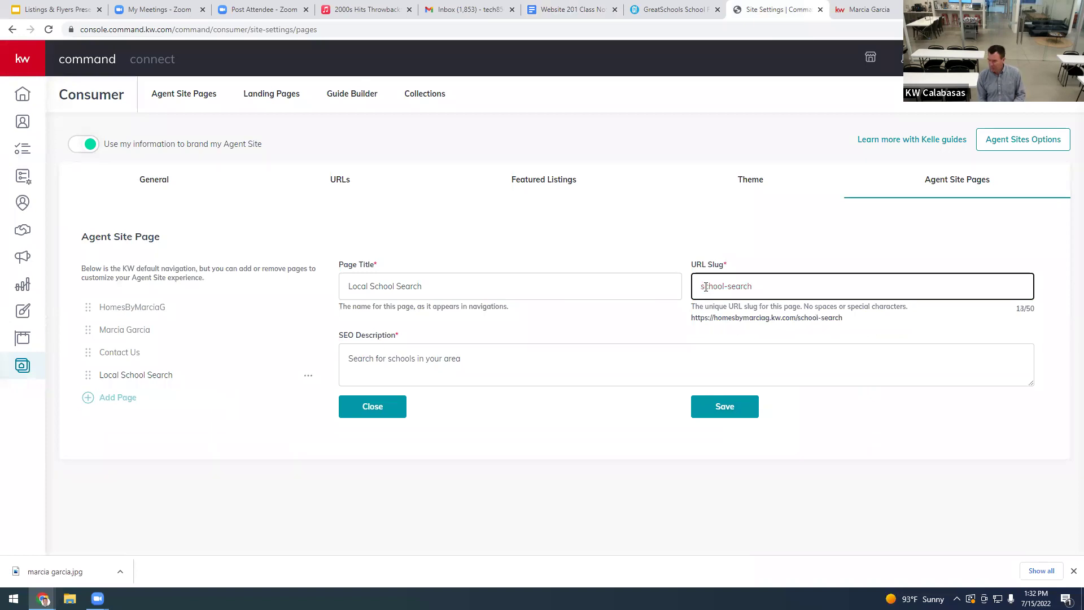
{"action": "left_click", "coordinate": [719, 415]}
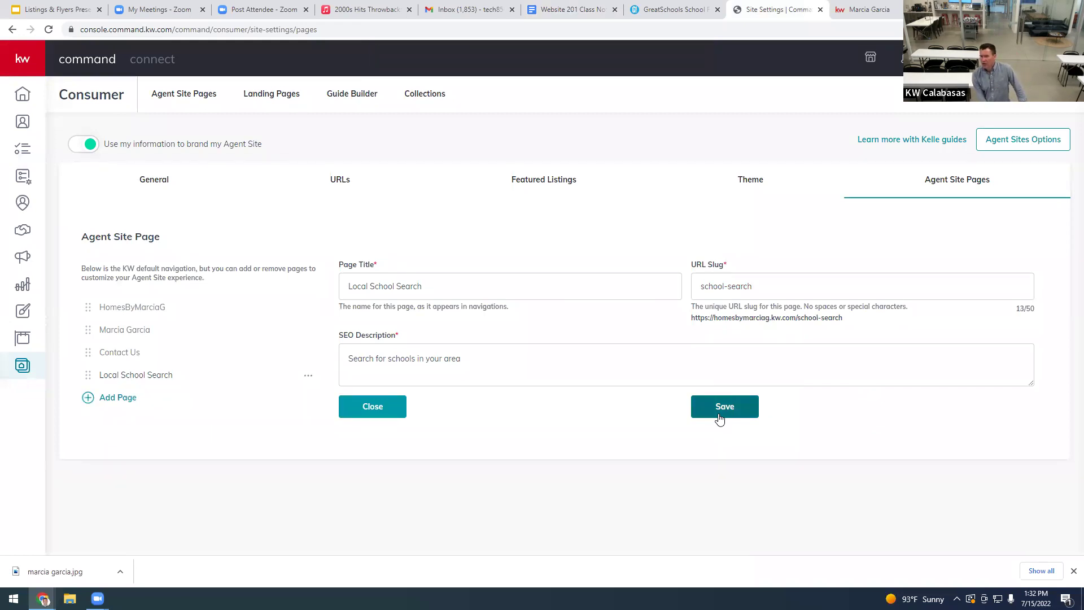
{"action": "left_click", "coordinate": [862, 11]}
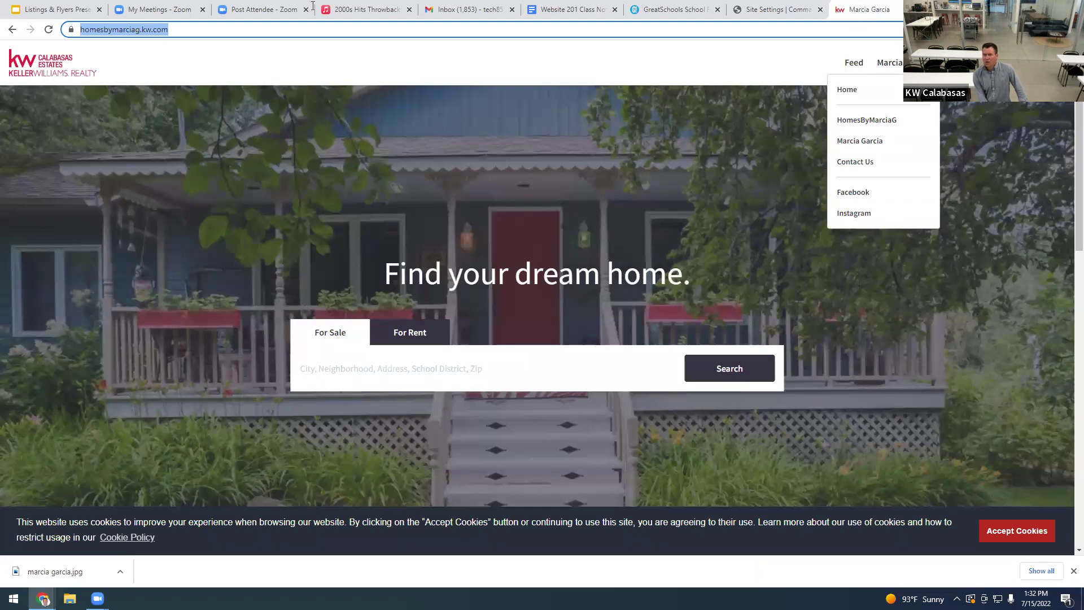
Step: Reload the agent site and open Local School Search from its navigation menu
{"action": "left_click", "coordinate": [49, 31]}
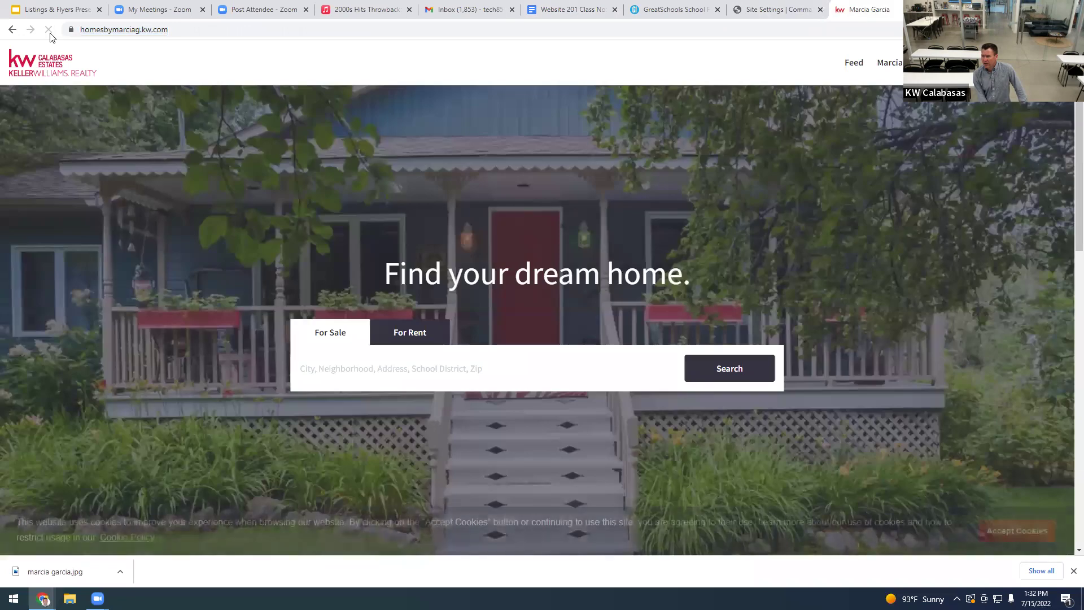
{"action": "left_click", "coordinate": [899, 66]}
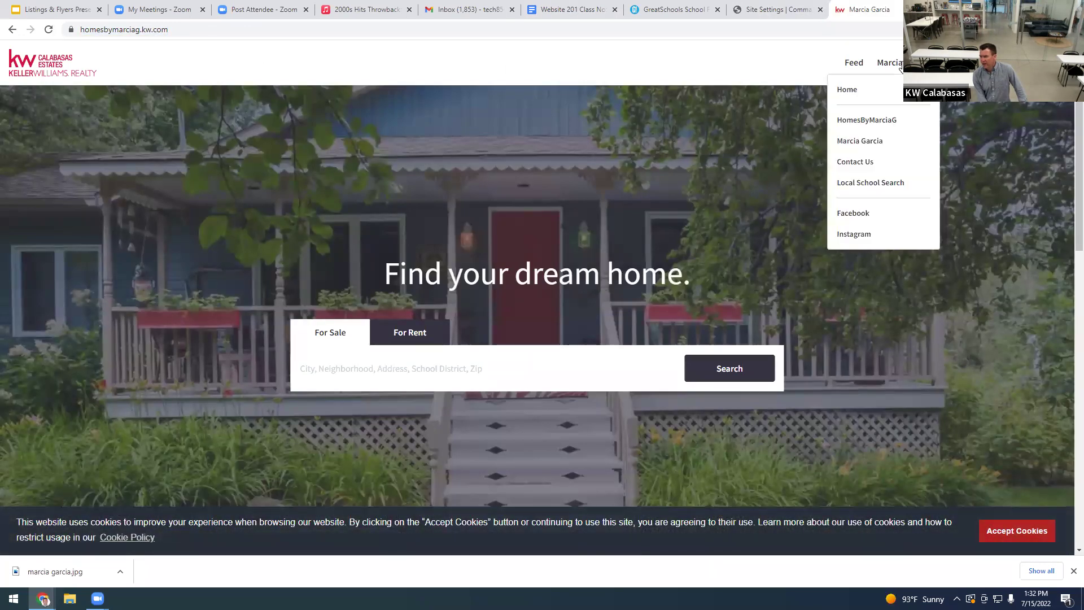
{"action": "left_click", "coordinate": [888, 184]}
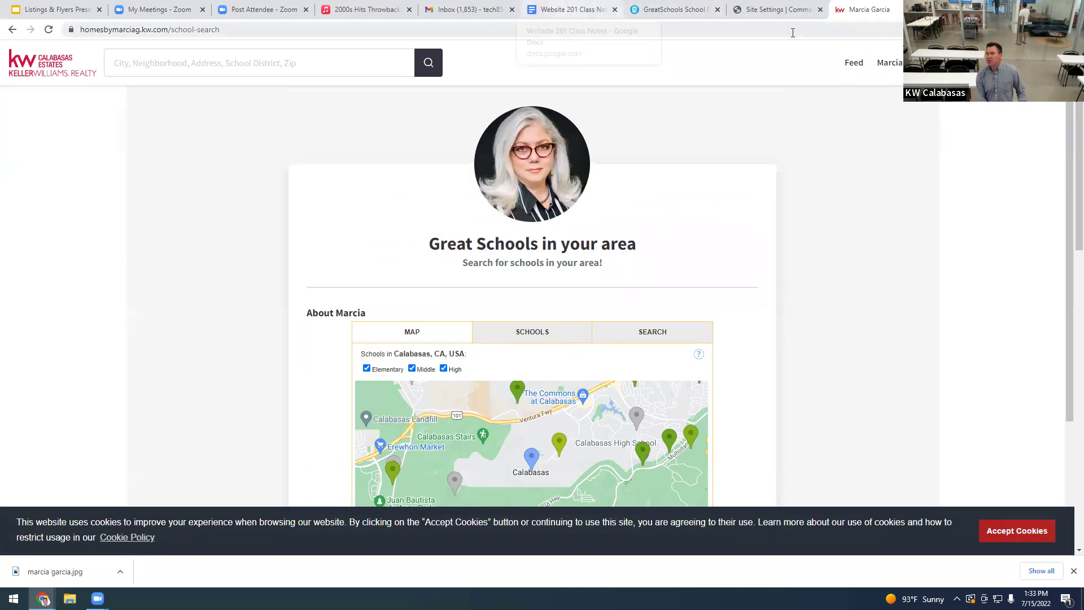
{"action": "left_click", "coordinate": [772, 14]}
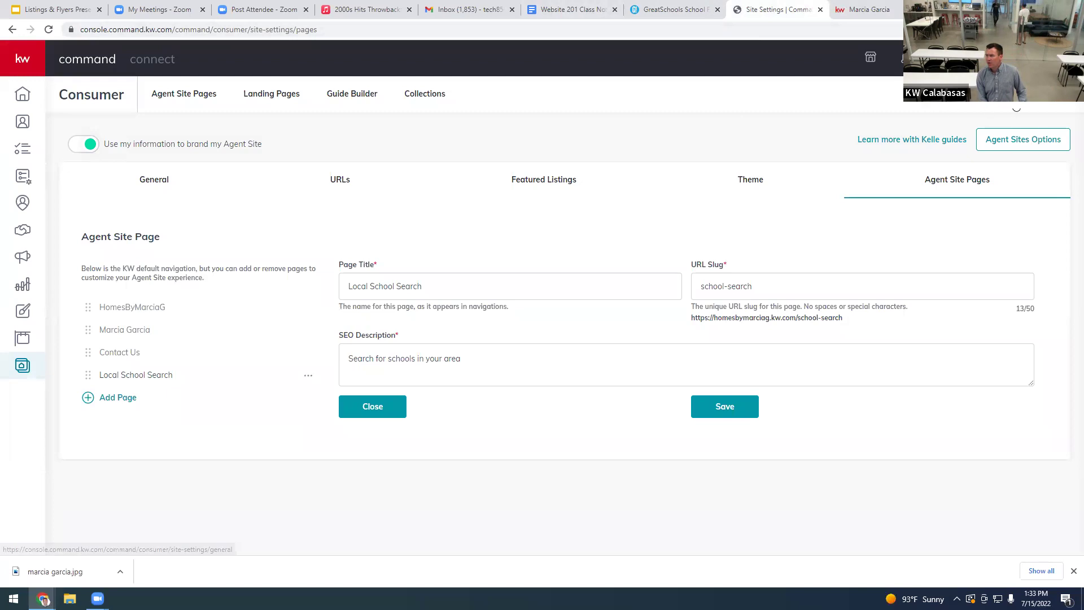
Step: Open the Agent Site Pages list, leaving the site provider choice unchanged
{"action": "left_click", "coordinate": [155, 179]}
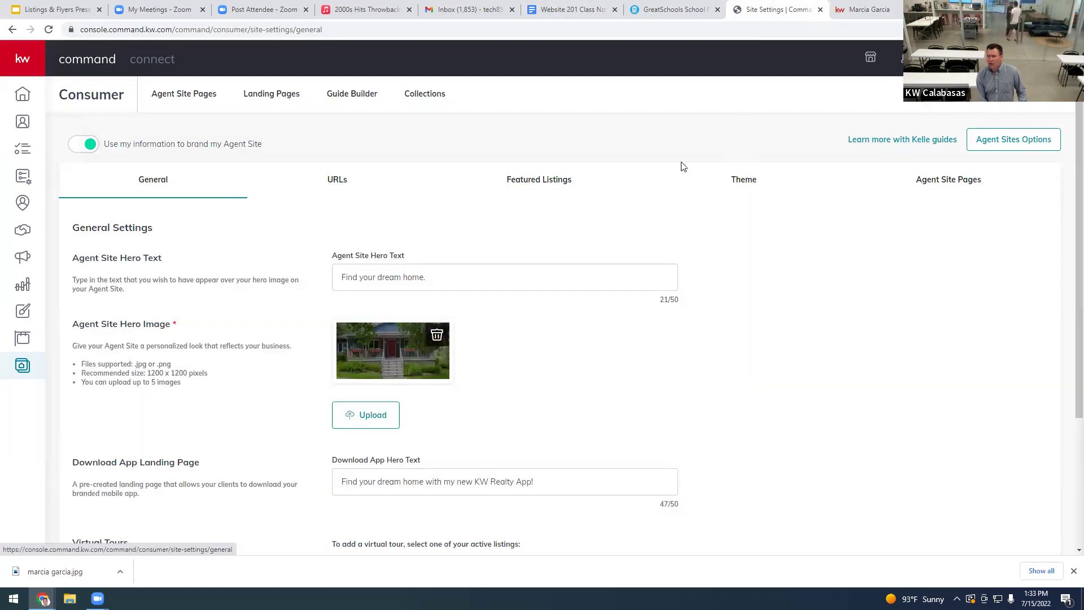
{"action": "left_click", "coordinate": [184, 96]}
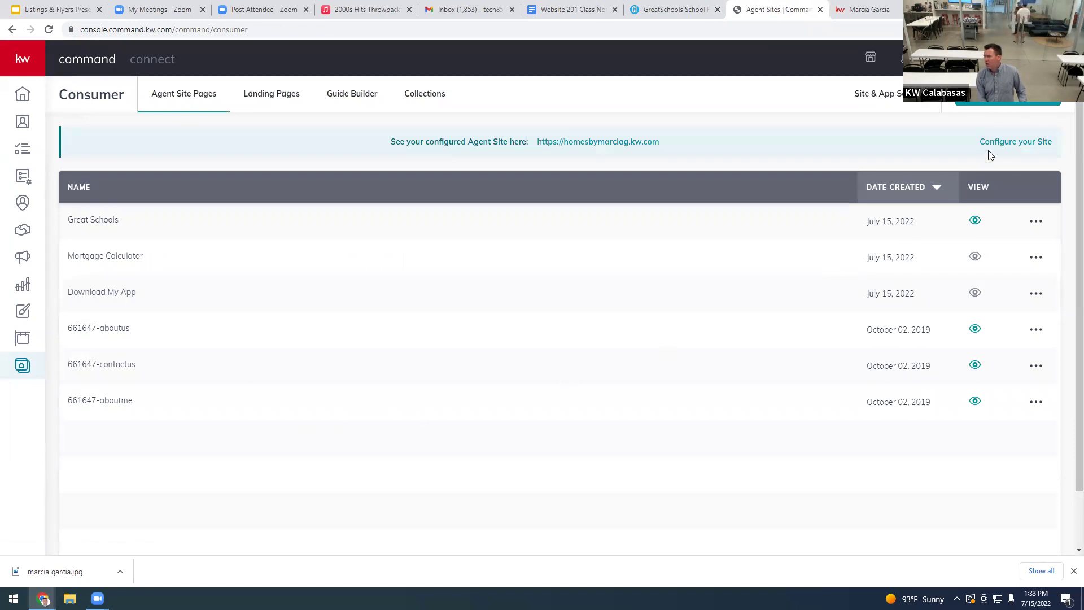
{"action": "left_click", "coordinate": [1005, 142]}
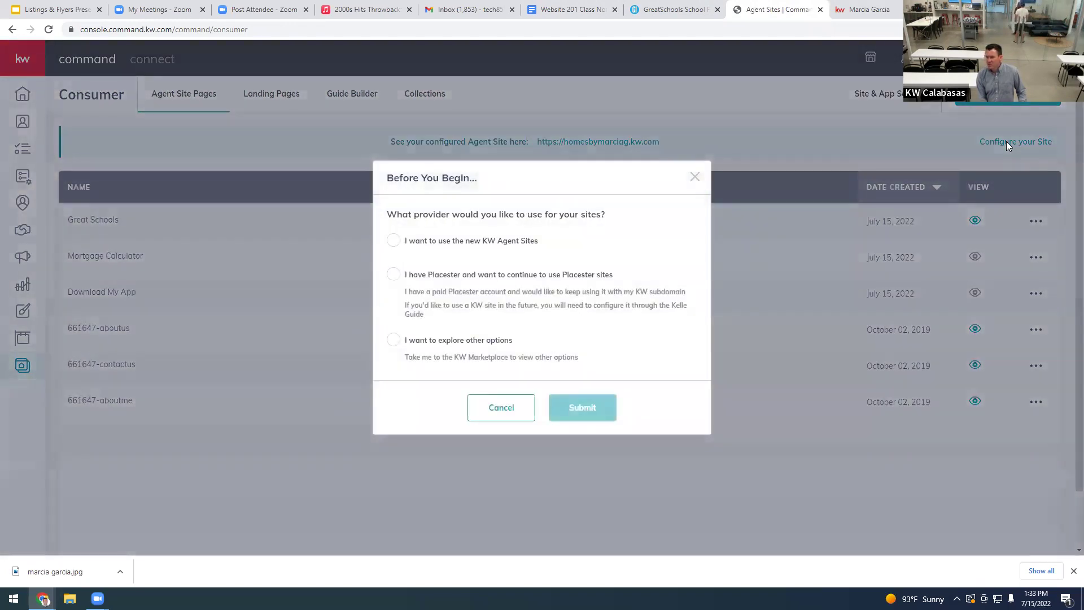
{"action": "left_click", "coordinate": [499, 407]}
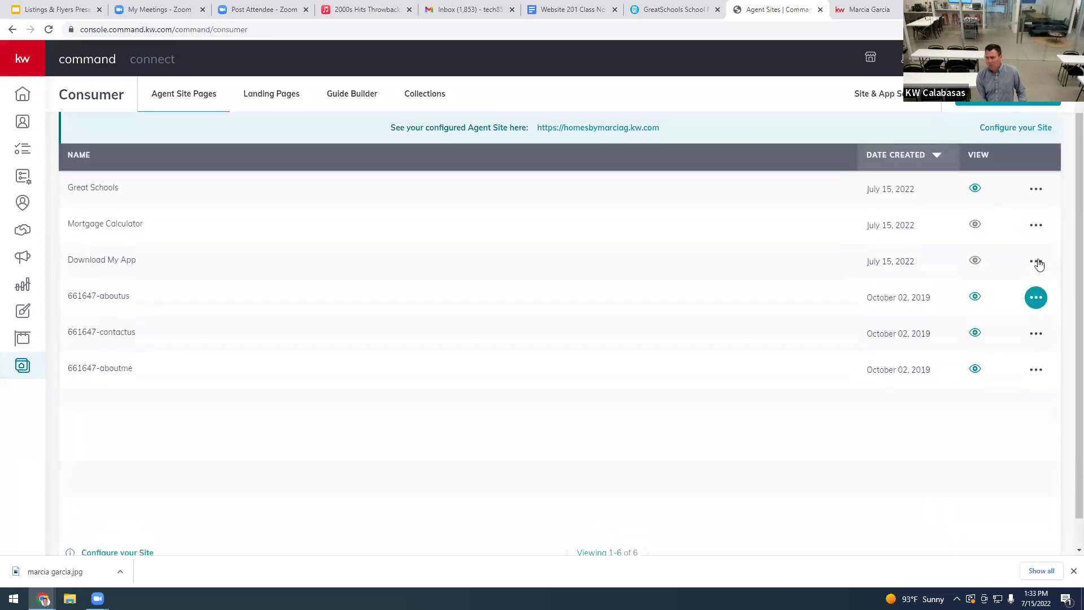
Step: Open the edit and delete options for the inactive Mortgage Calculator page
{"action": "left_click", "coordinate": [1037, 261]}
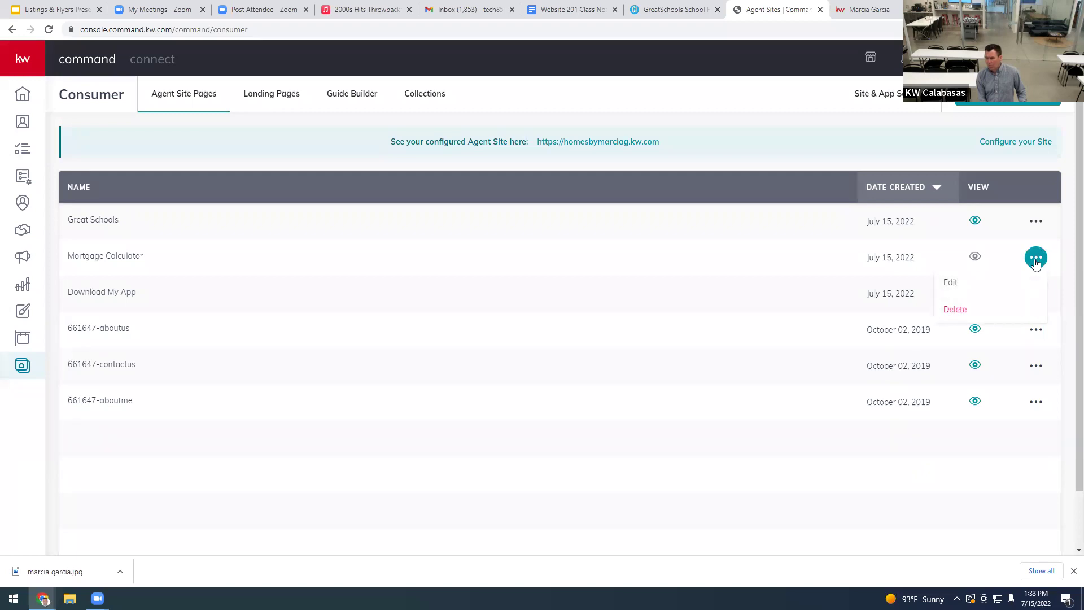
{"action": "left_click", "coordinate": [1036, 261]}
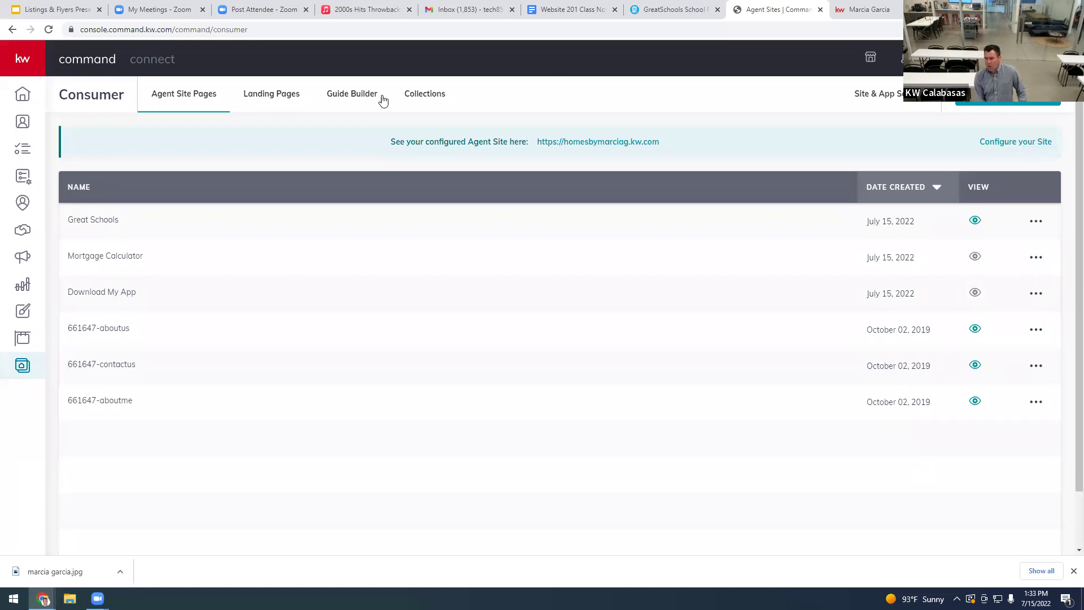
{"action": "left_click", "coordinate": [440, 100]}
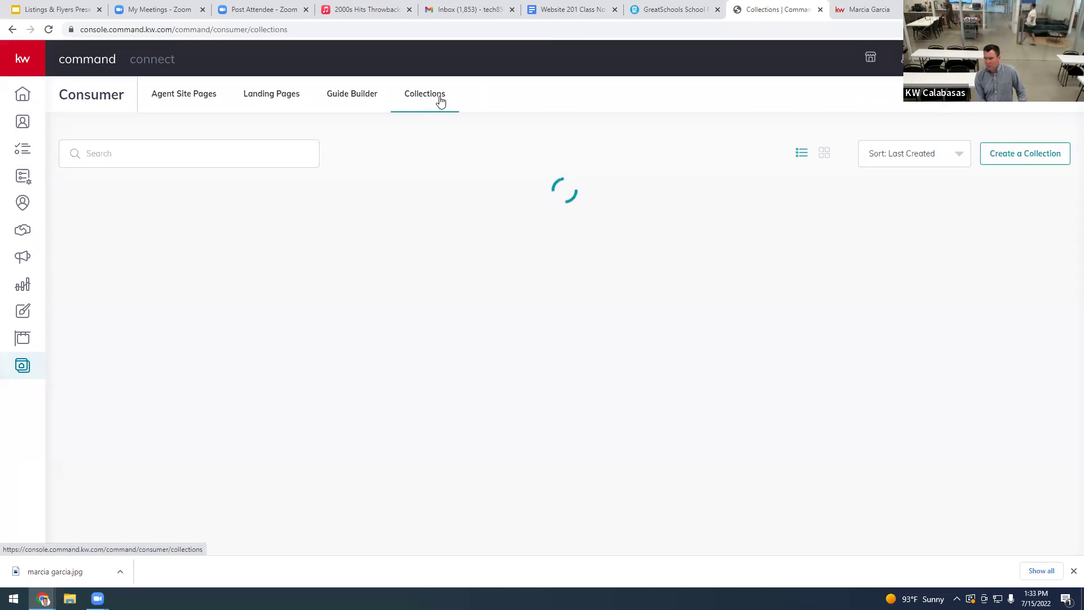
{"action": "left_click", "coordinate": [185, 96]}
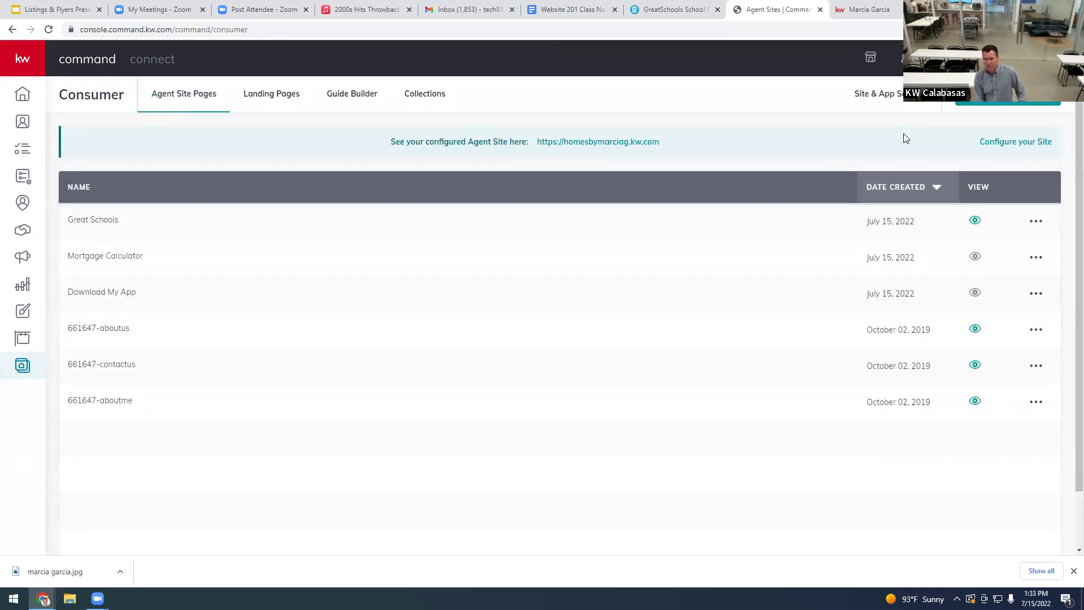
{"action": "mouse_move", "coordinate": [973, 262]}
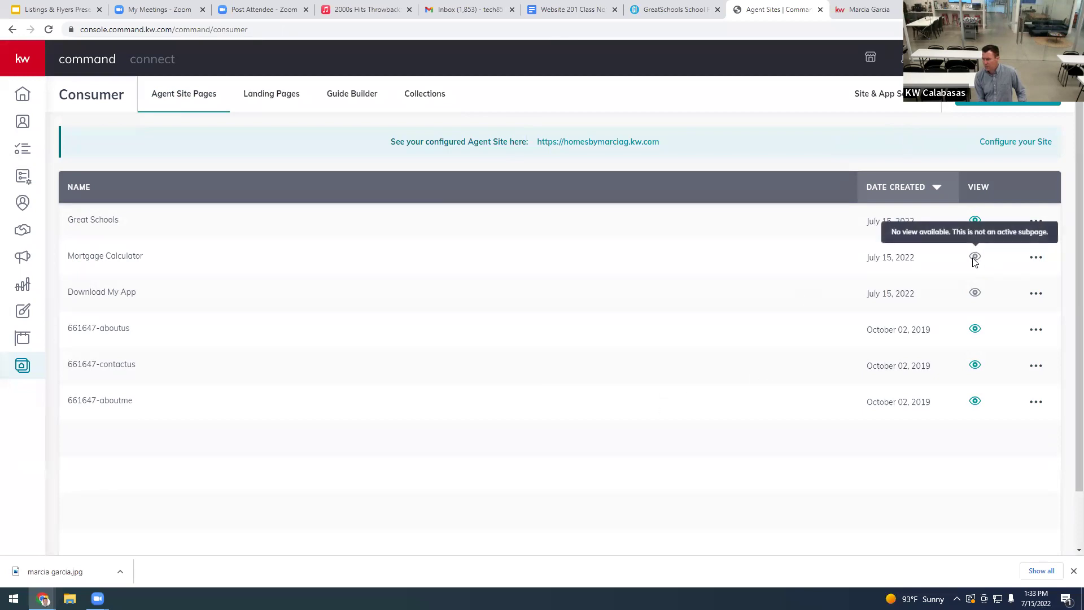
{"action": "left_click", "coordinate": [1035, 257]}
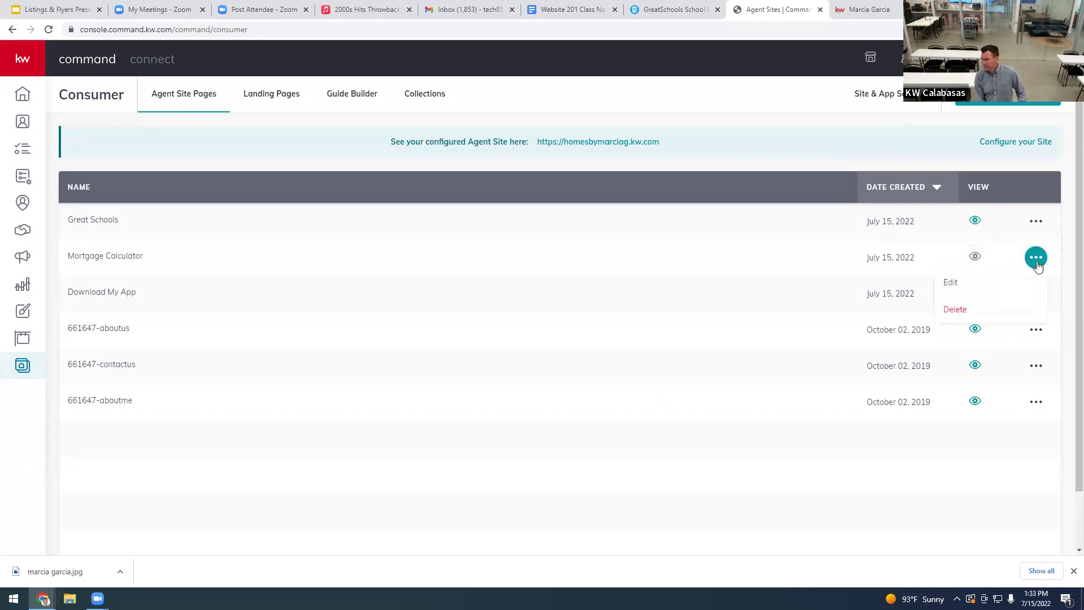
Step: Add a New Page to the agent site navigation linked to the Mortgage Calculator page
{"action": "left_click", "coordinate": [948, 283]}
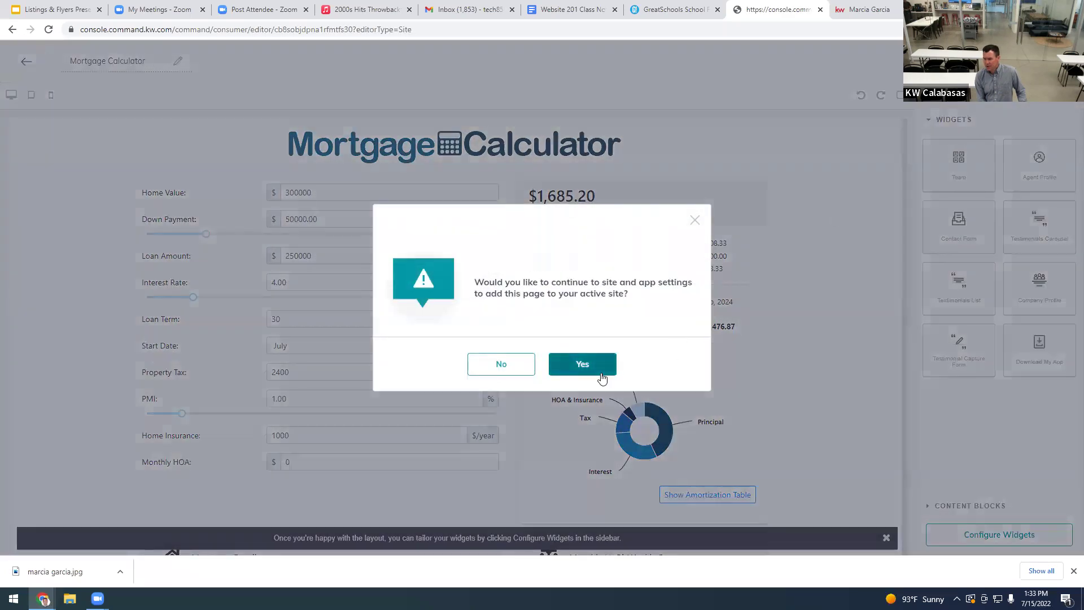
{"action": "left_click", "coordinate": [597, 375]}
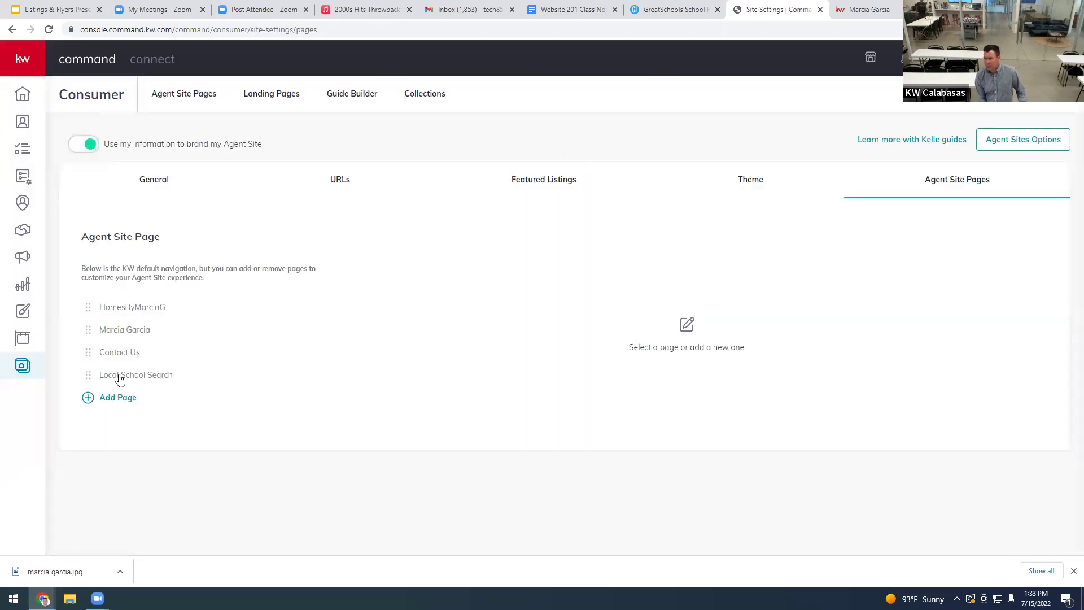
{"action": "left_click", "coordinate": [88, 398]}
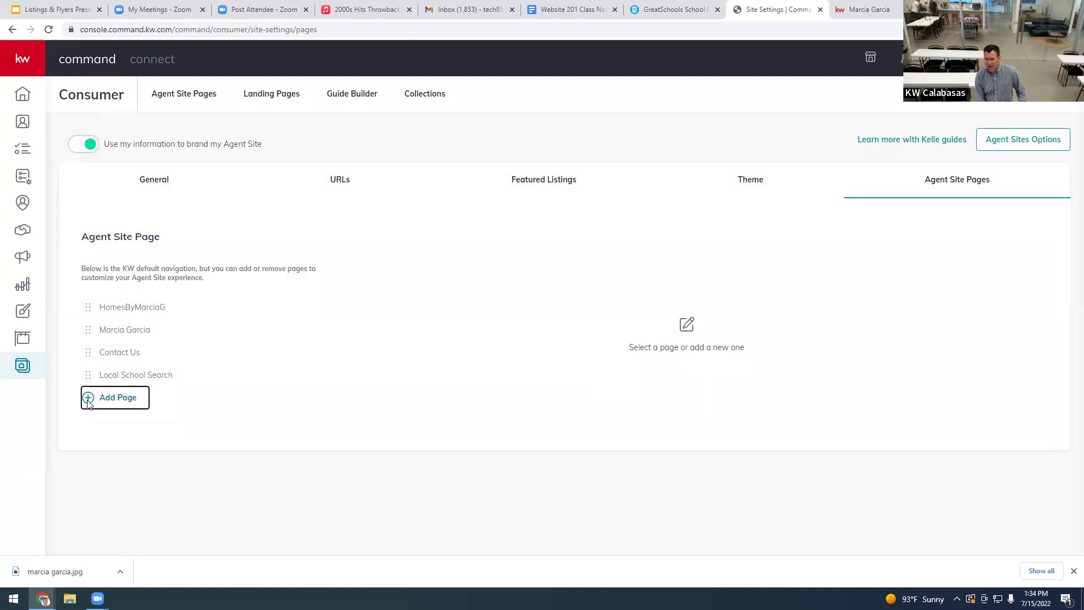
{"action": "left_click", "coordinate": [393, 236]}
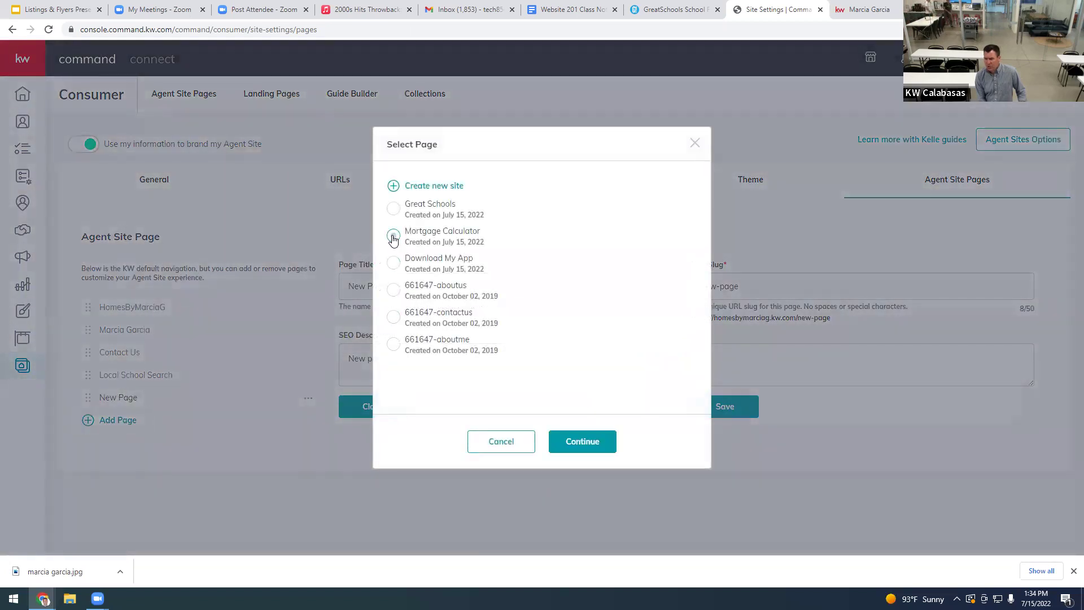
{"action": "left_click", "coordinate": [580, 439]}
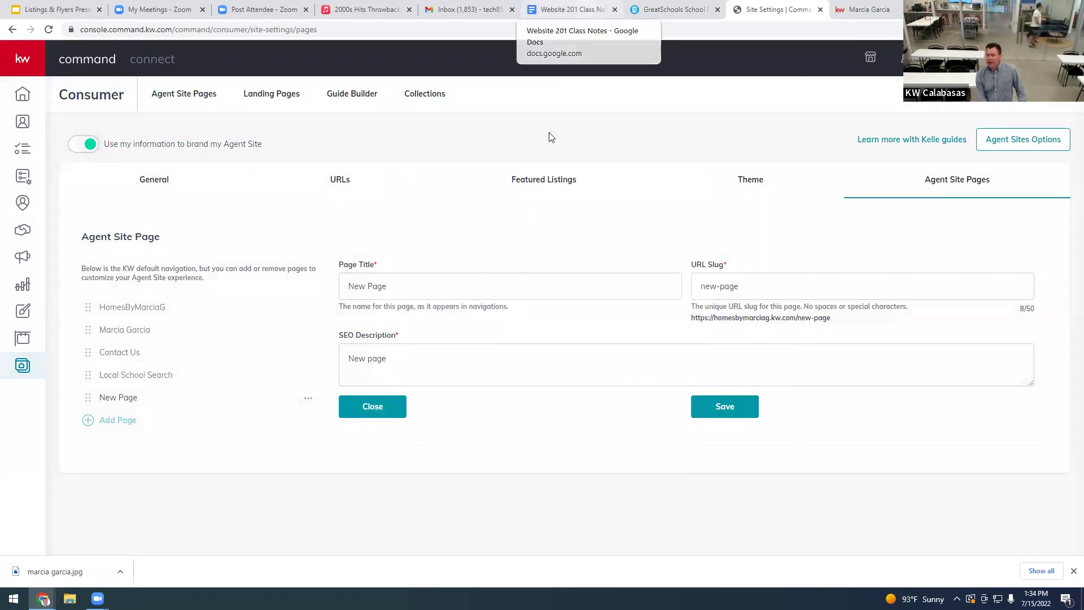
Step: In the class notes, find the Mortgage Calculator go-live lines and select the mortgage-calculator slug
{"action": "left_click", "coordinate": [579, 16]}
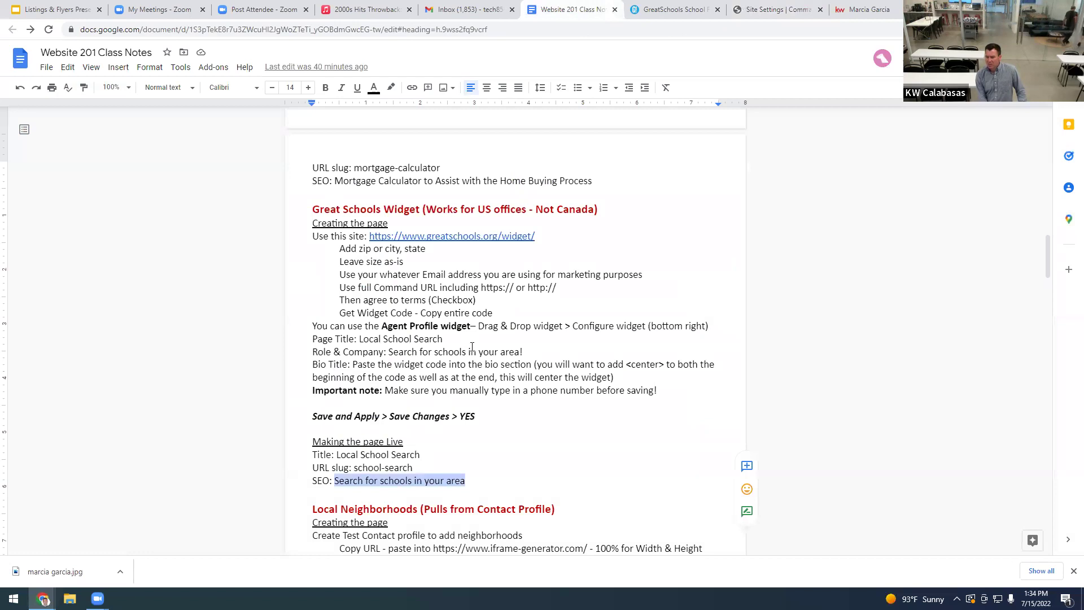
{"action": "scroll", "coordinate": [472, 347], "scroll_direction": "down", "scroll_amount": 1}
{"action": "scroll", "coordinate": [472, 347], "scroll_direction": "down", "scroll_amount": 5}
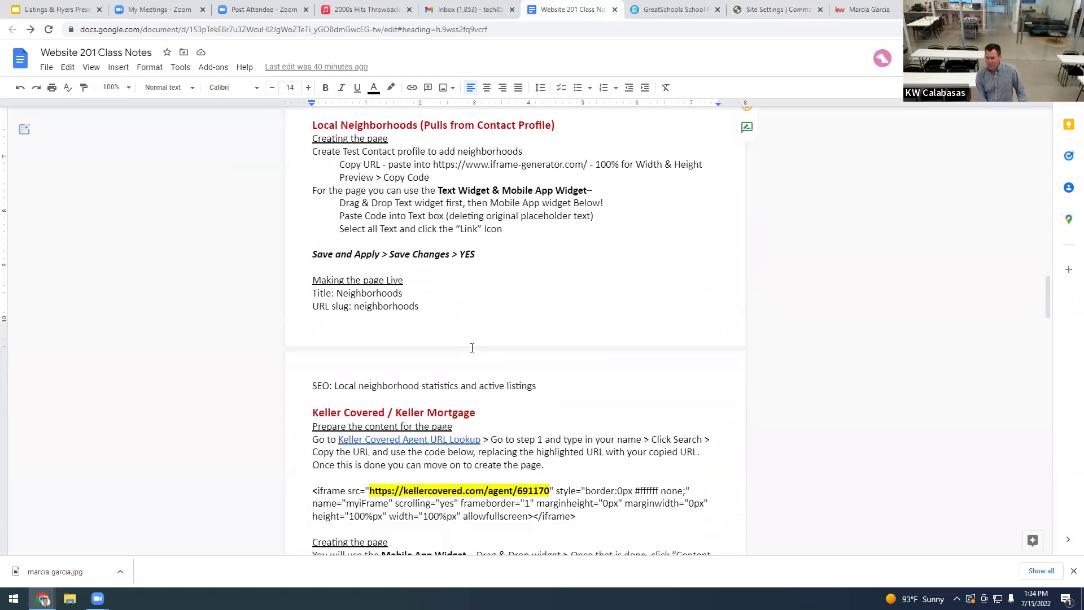
{"action": "scroll", "coordinate": [472, 347], "scroll_direction": "down", "scroll_amount": 5}
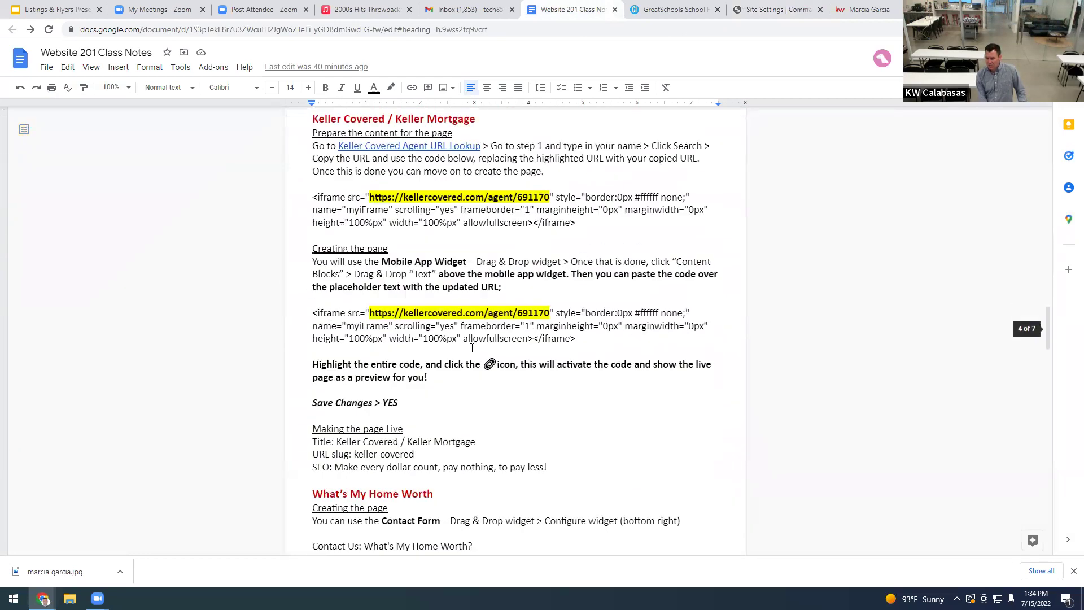
{"action": "scroll", "coordinate": [473, 348], "scroll_direction": "down", "scroll_amount": 1}
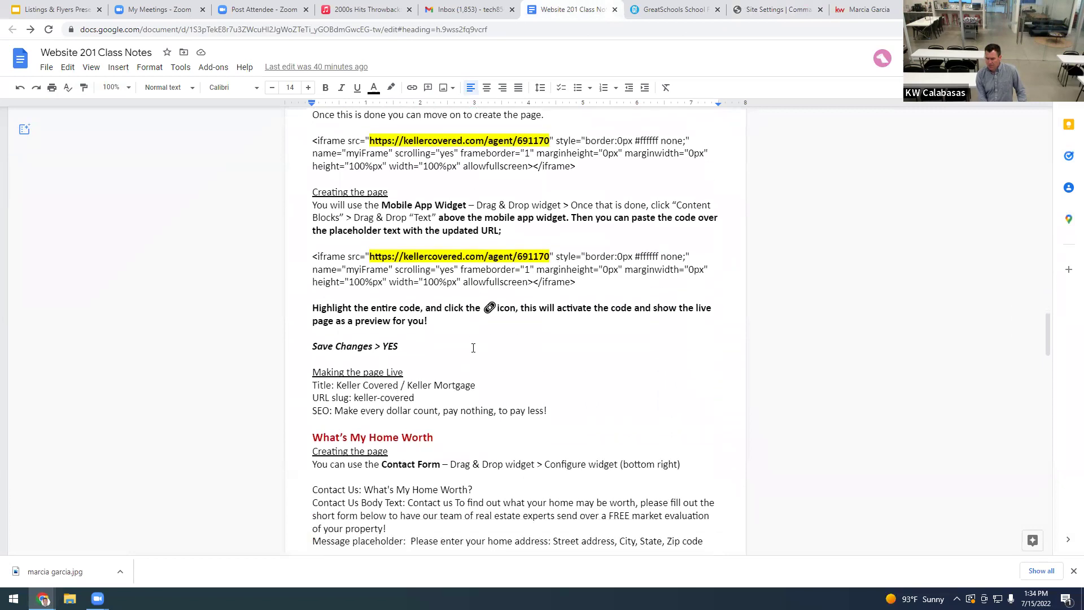
{"action": "scroll", "coordinate": [473, 348], "scroll_direction": "up", "scroll_amount": 16}
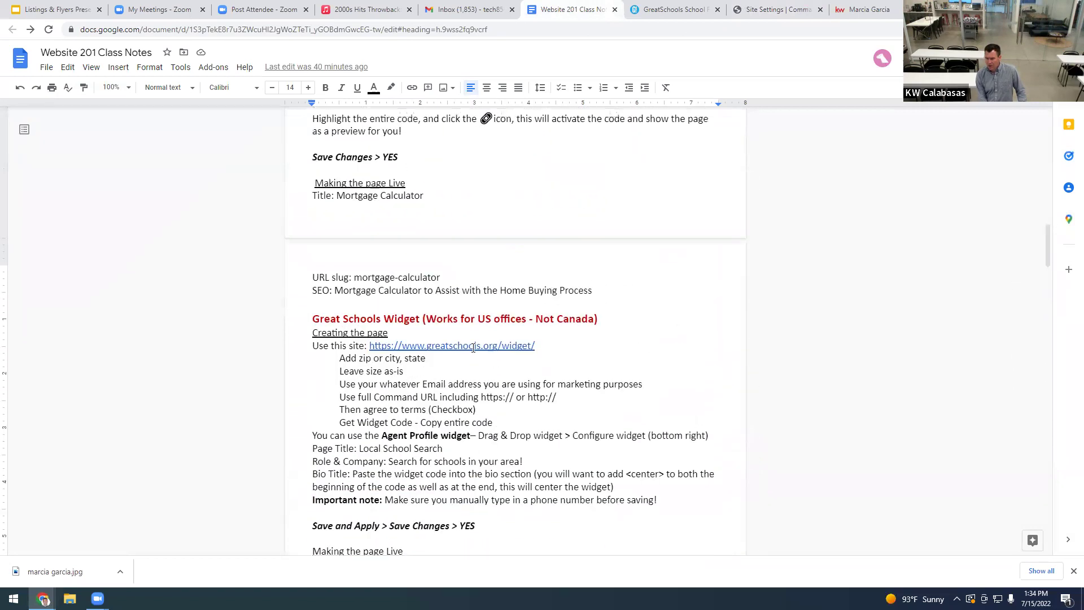
{"action": "scroll", "coordinate": [473, 348], "scroll_direction": "up", "scroll_amount": 4}
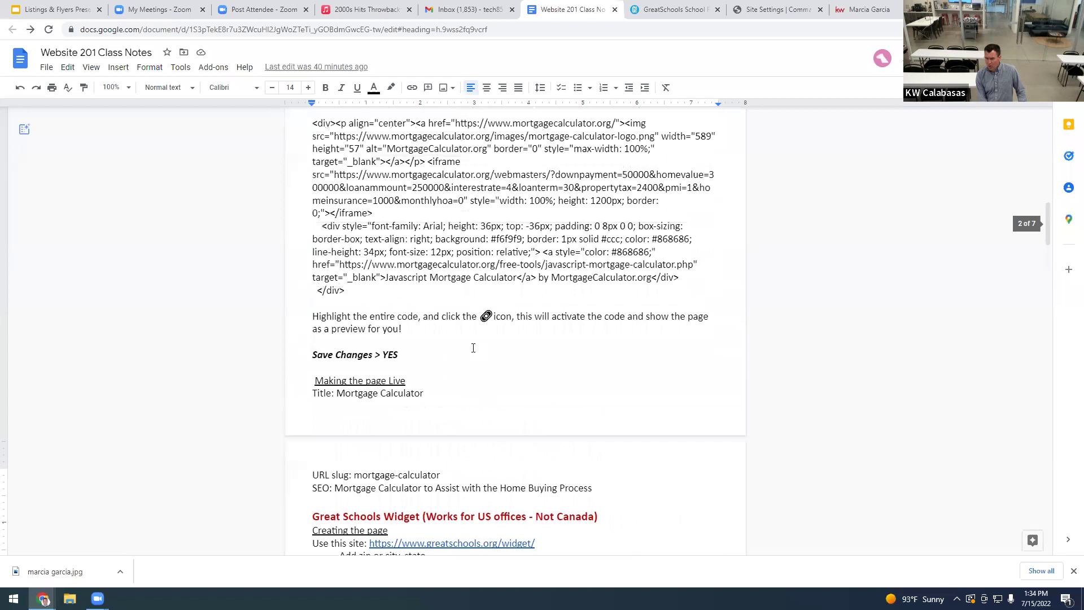
{"action": "scroll", "coordinate": [473, 347], "scroll_direction": "down", "scroll_amount": 2}
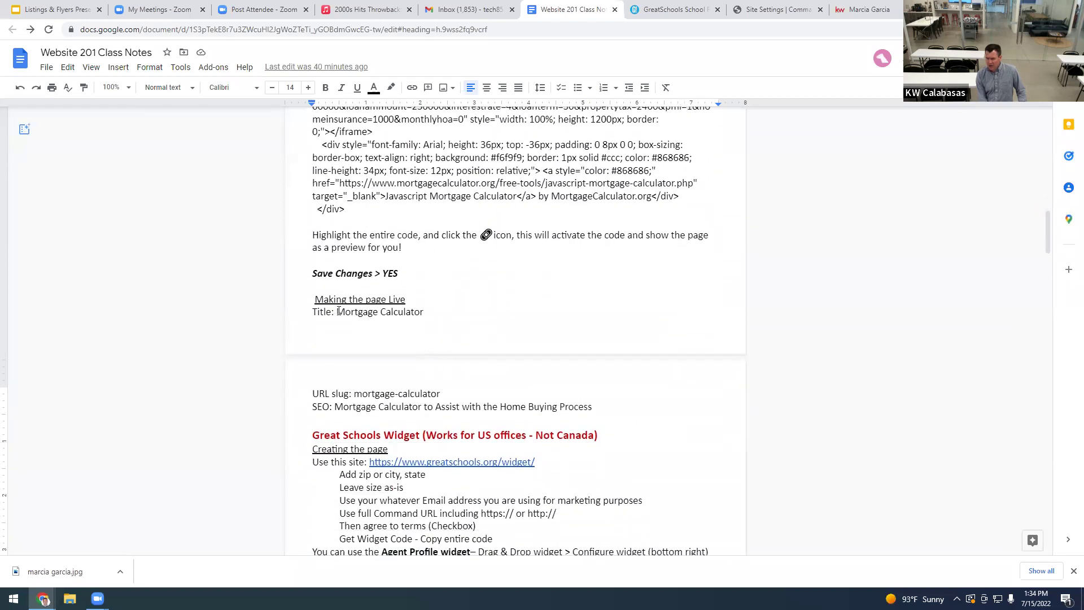
{"action": "left_click", "coordinate": [337, 312]}
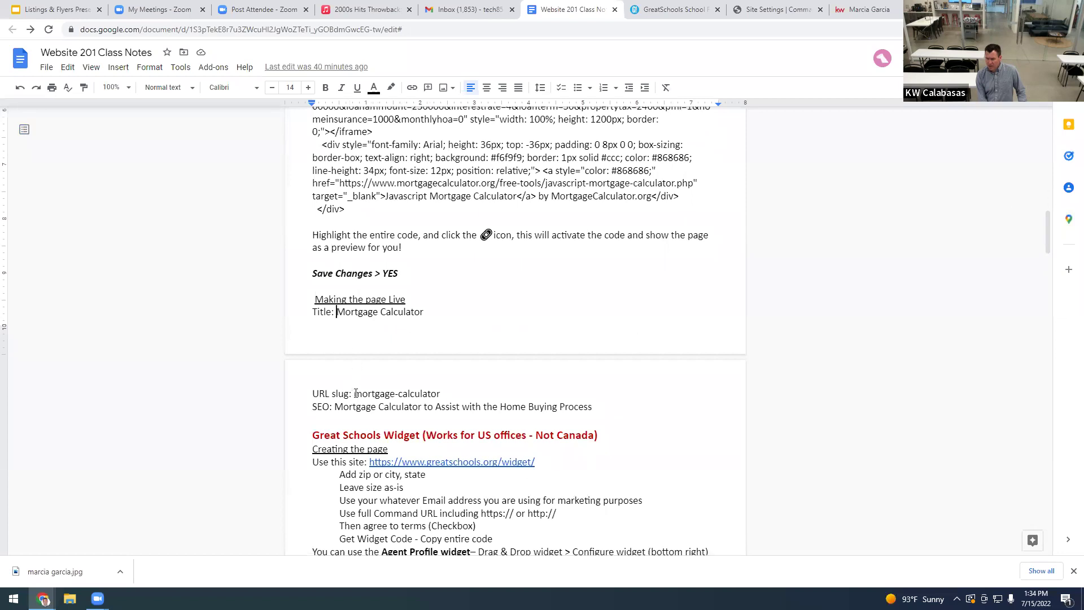
{"action": "left_click_drag", "start_coordinate": [355, 394], "coordinate": [434, 393]}
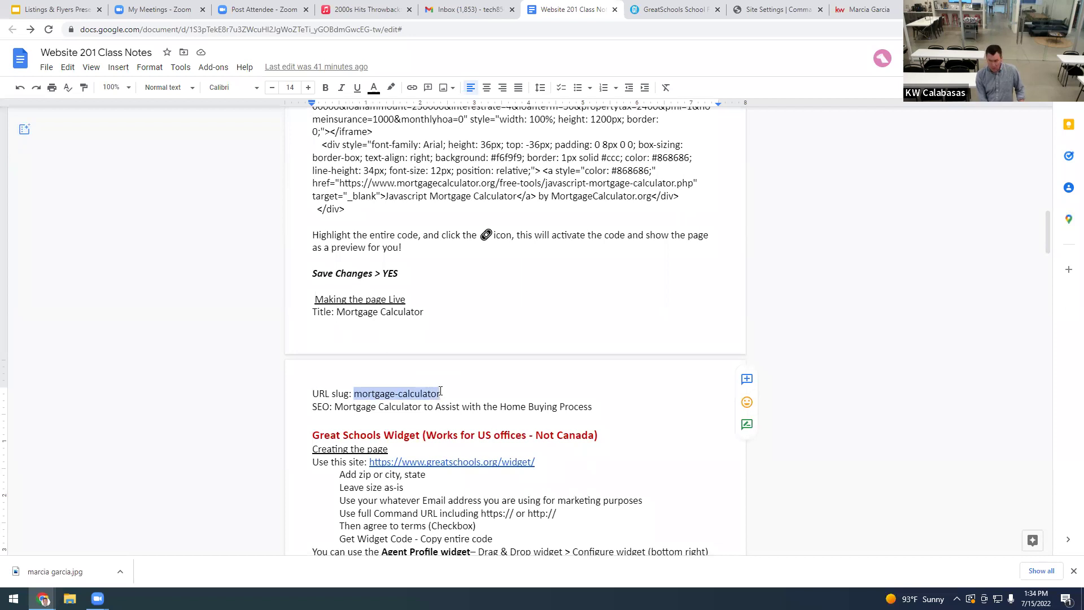
Step: Title the new page 'Mortgage Calculator' and paste the mortgage-calculator URL slug
{"action": "left_click", "coordinate": [766, 12]}
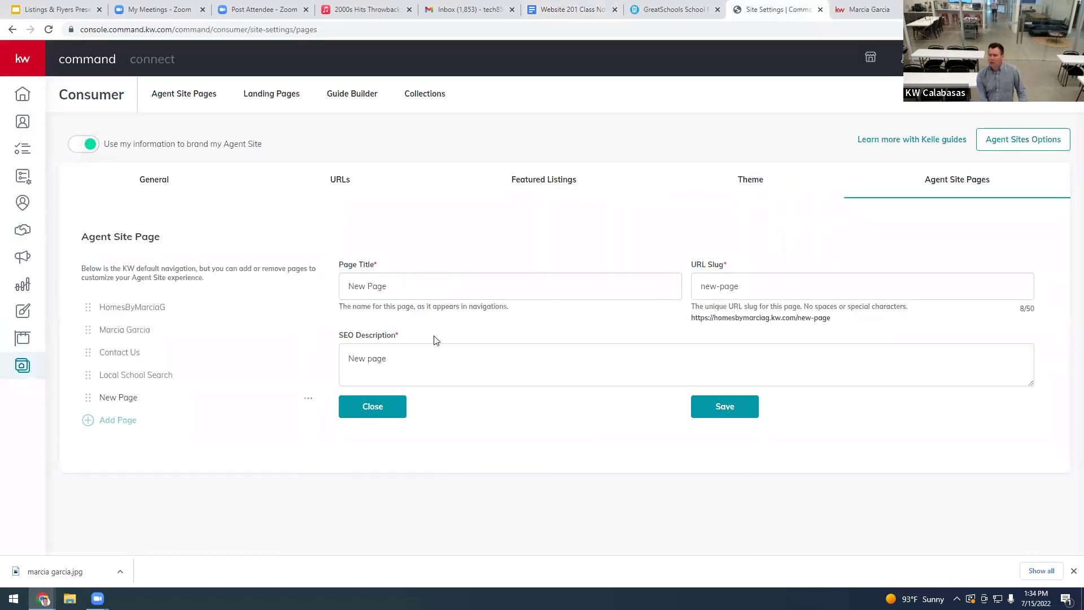
{"action": "left_click_drag", "start_coordinate": [414, 287], "coordinate": [341, 286]}
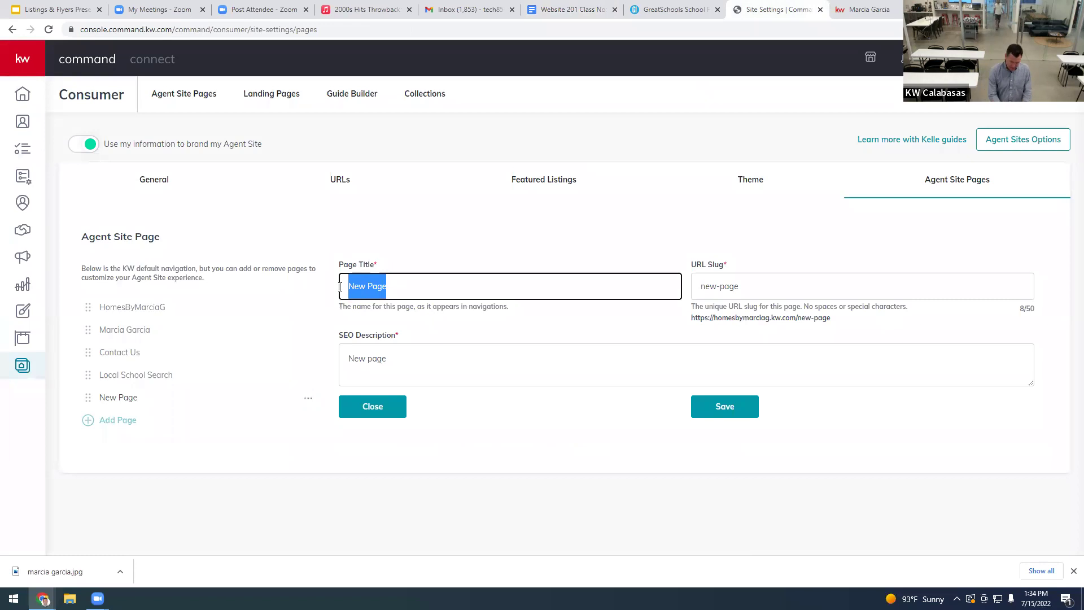
{"action": "type", "text": "Mortgag"}
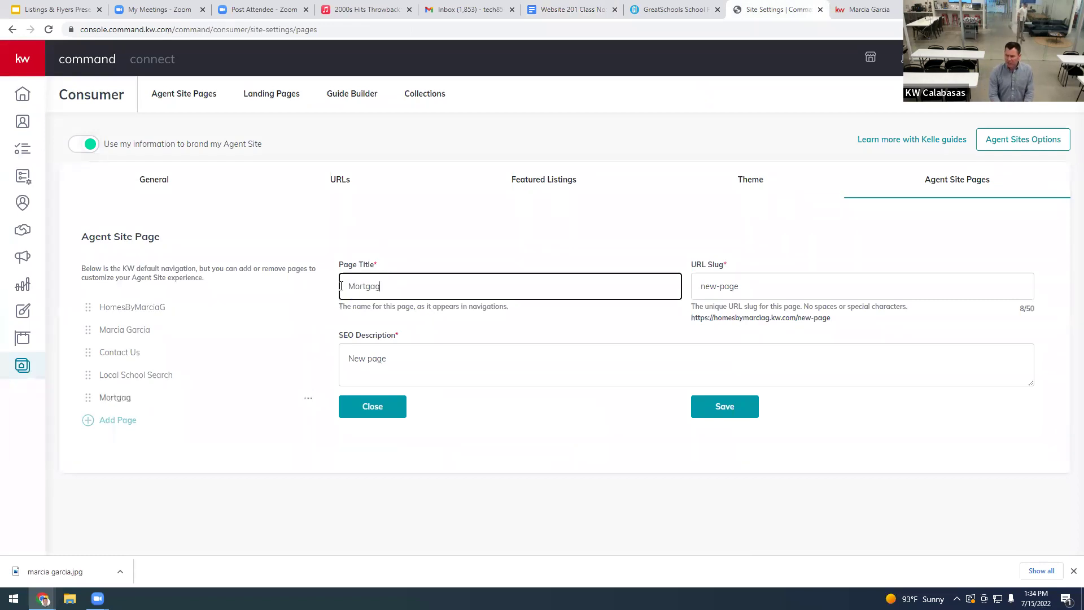
{"action": "type", "text": "e Calculator"}
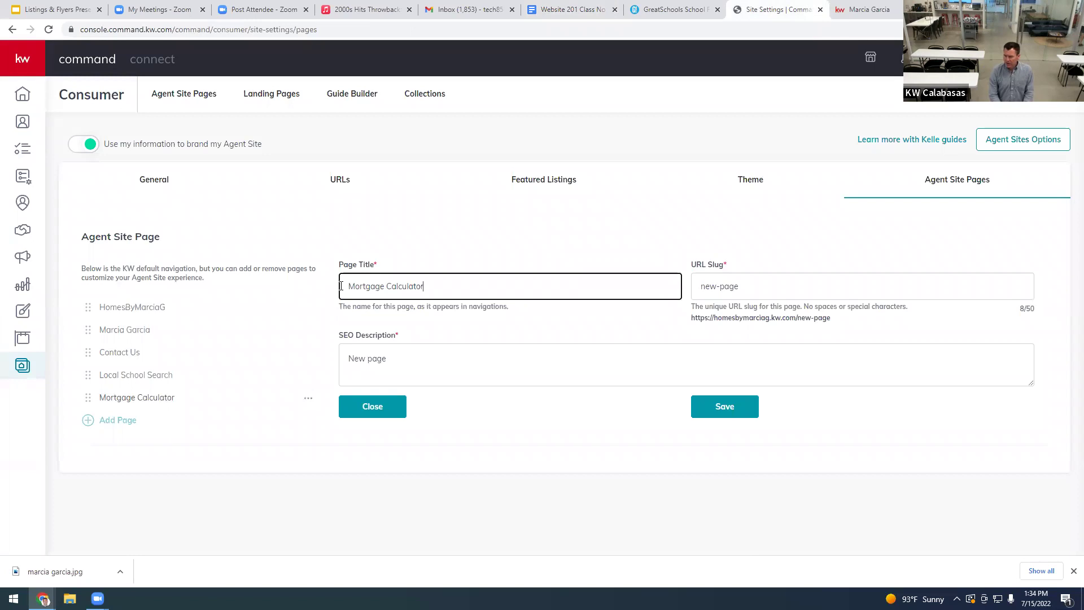
{"action": "key", "text": "Tab"}
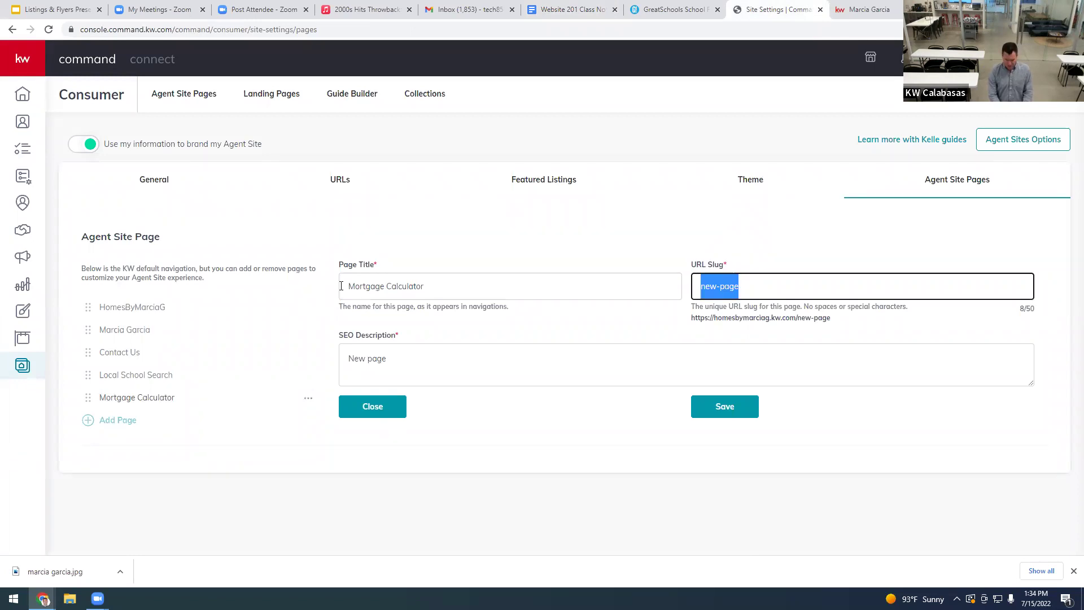
{"action": "type", "text": "mortgage-calculator"}
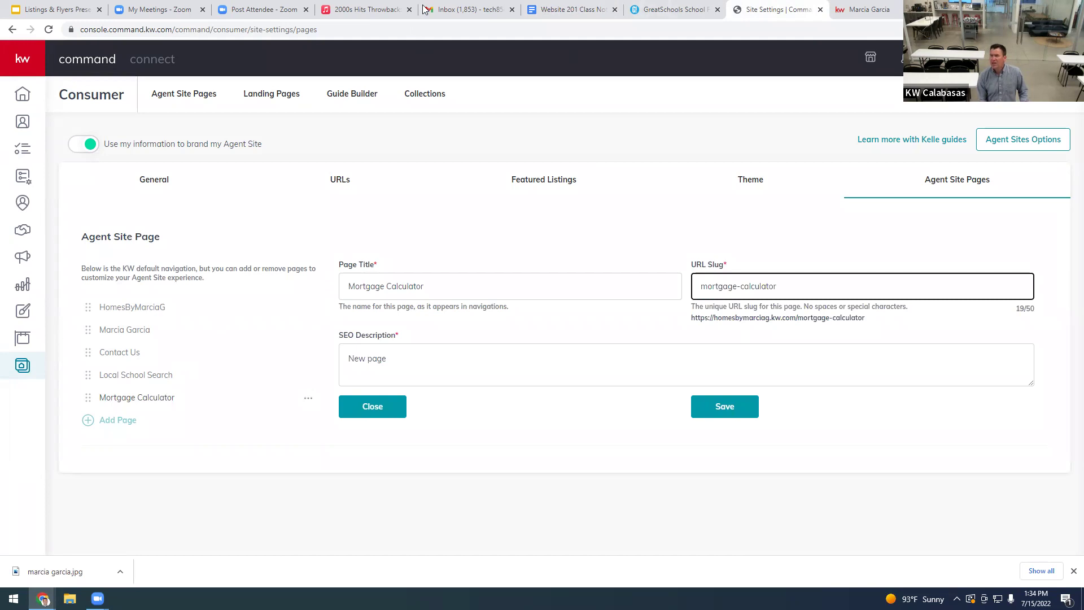
Step: Paste the SEO description 'Mortgage Calculator to Assist with the Home Buying Process.' and save the page
{"action": "left_click", "coordinate": [570, 16]}
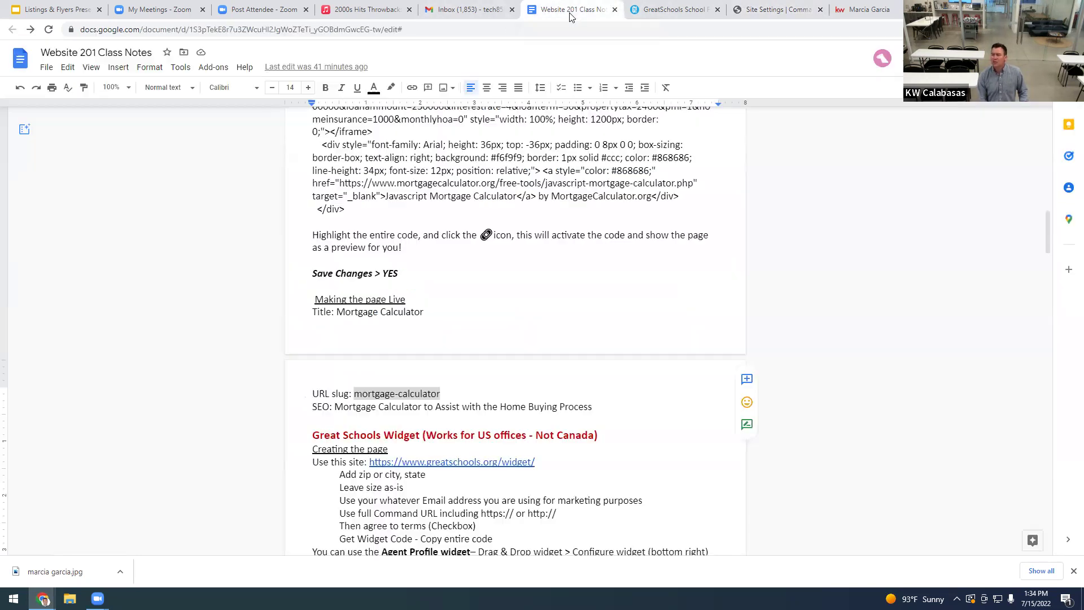
{"action": "left_click", "coordinate": [426, 415]}
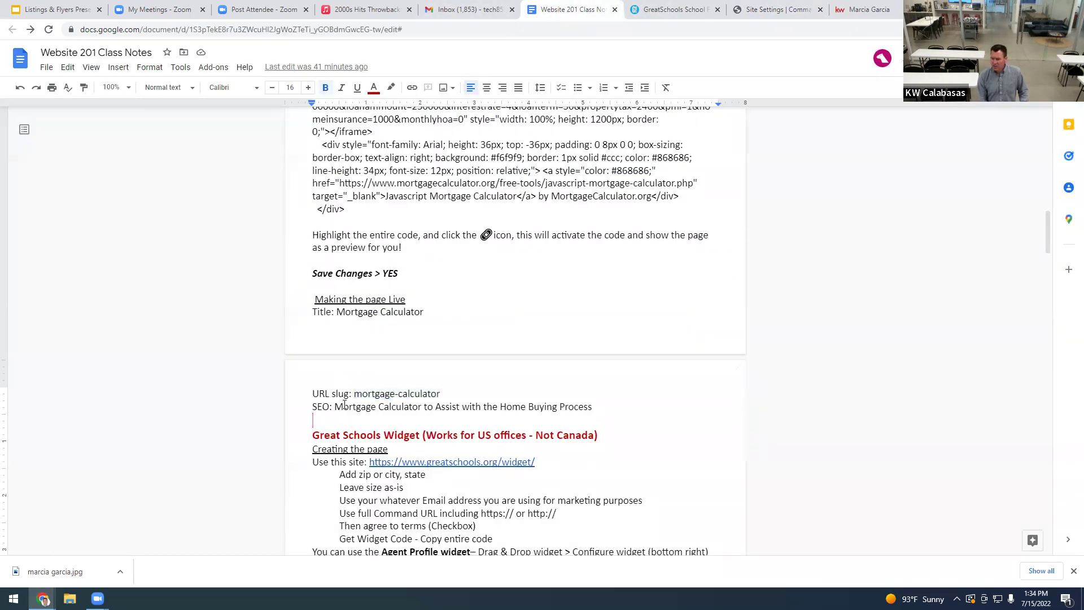
{"action": "left_click_drag", "start_coordinate": [335, 406], "coordinate": [591, 407]}
{"action": "key", "text": "ctrl+c"}
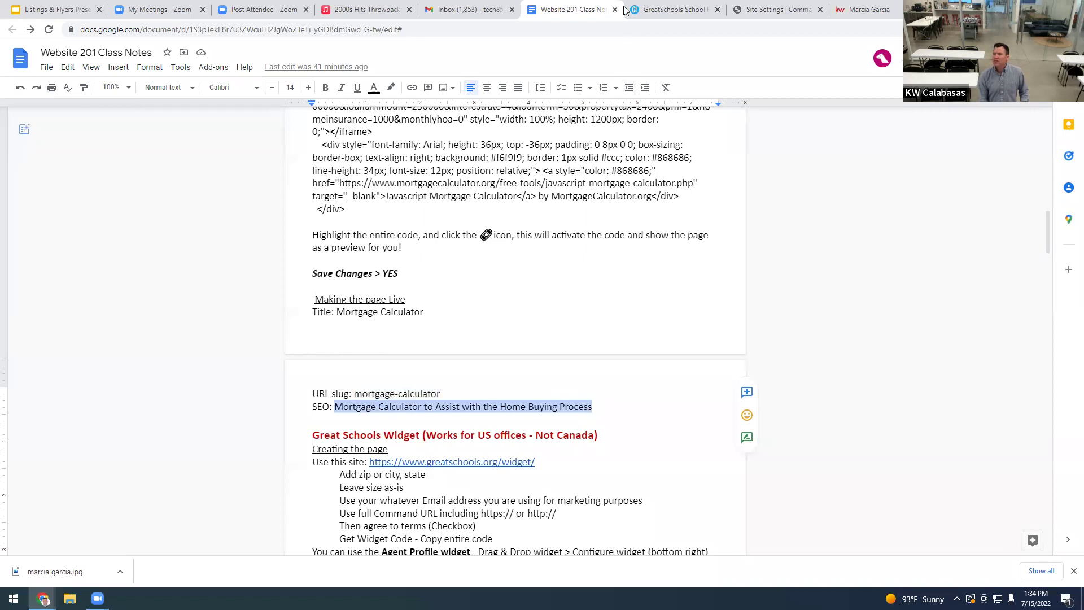
{"action": "left_click", "coordinate": [766, 12]}
{"action": "left_click", "coordinate": [352, 355]}
{"action": "left_click_drag", "start_coordinate": [394, 360], "coordinate": [322, 362]}
{"action": "key", "text": "ctrl+v"}
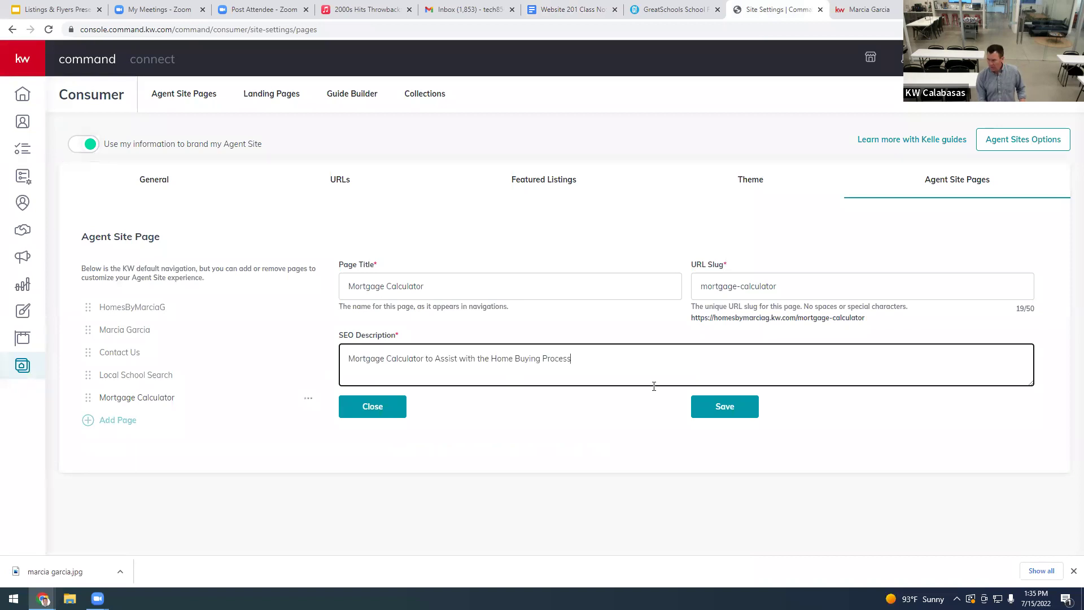
{"action": "left_click", "coordinate": [711, 408]}
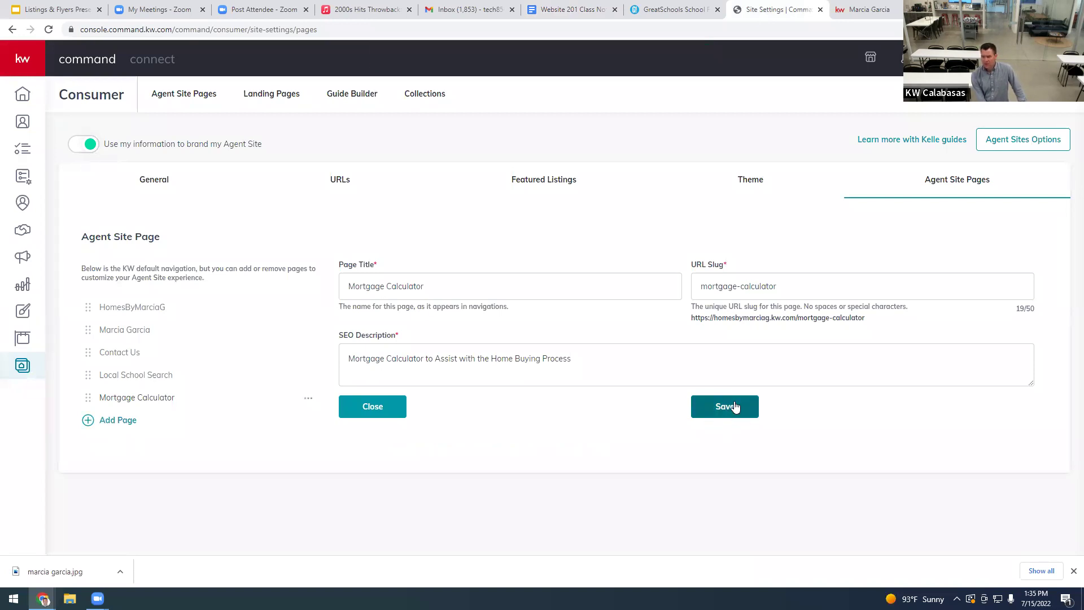
Step: Add another New Page to the site, linked to the Download My App page
{"action": "left_click", "coordinate": [113, 421]}
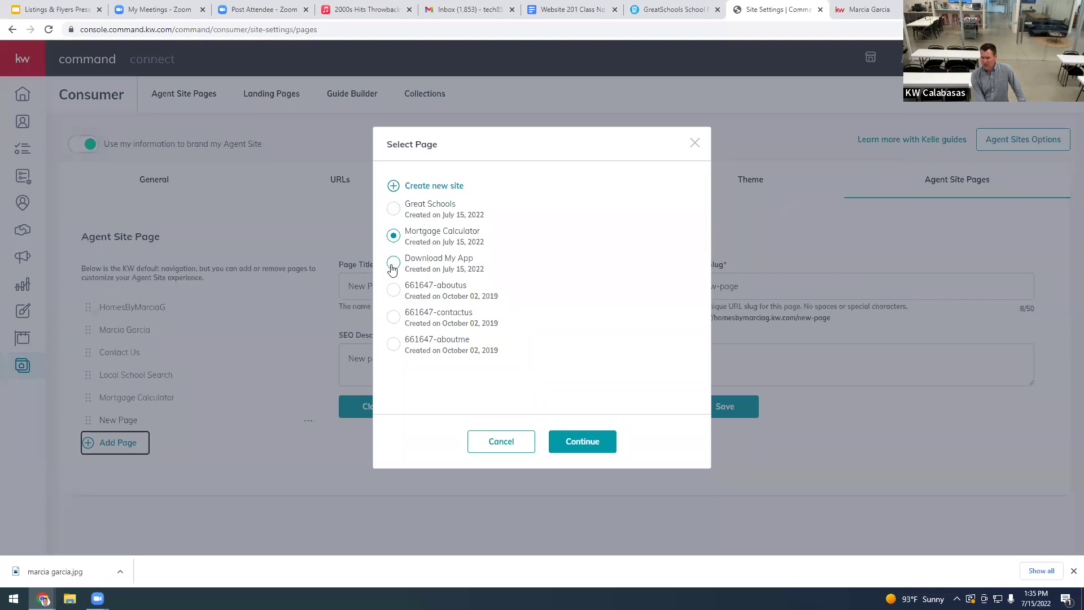
{"action": "left_click", "coordinate": [585, 442]}
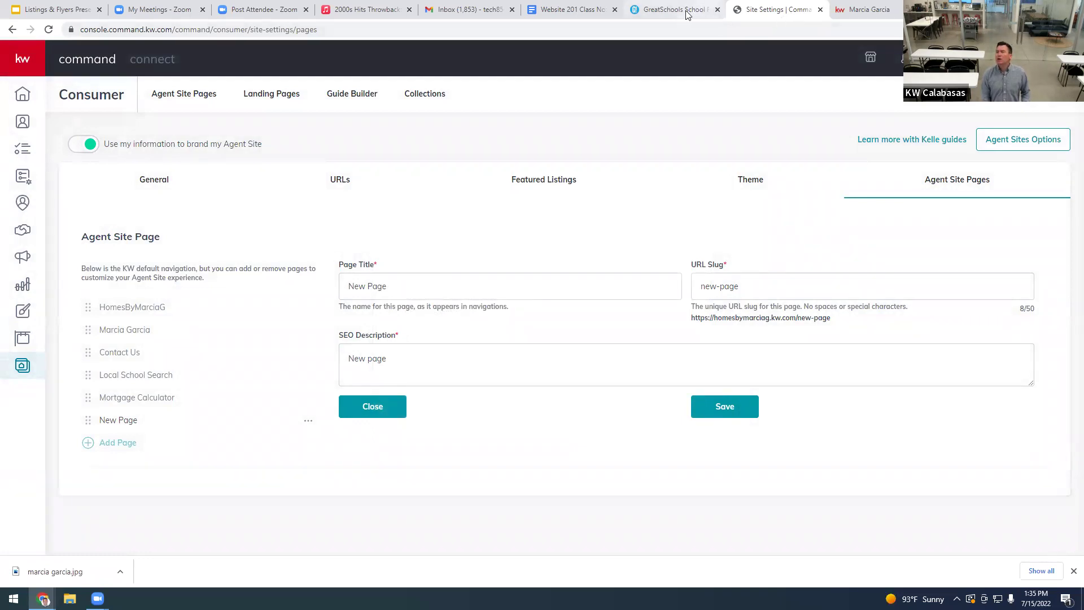
Step: In the class notes, locate Free Mobile Search App and select its title 'Mobile Search App'
{"action": "left_click", "coordinate": [570, 10]}
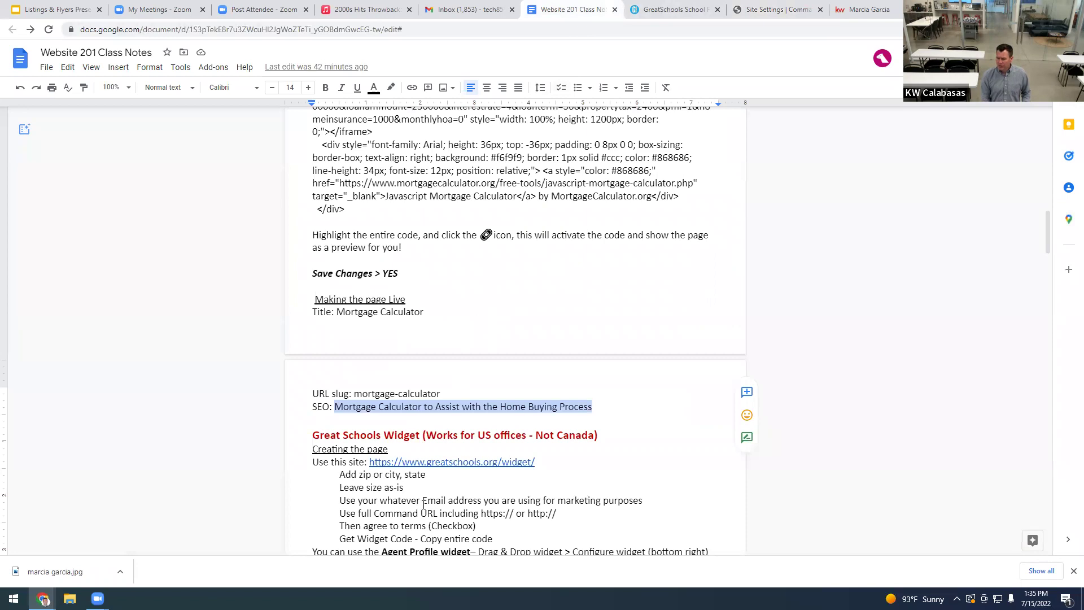
{"action": "scroll", "coordinate": [485, 321], "scroll_direction": "down", "scroll_amount": 5}
{"action": "scroll", "coordinate": [423, 504], "scroll_direction": "down", "scroll_amount": 4}
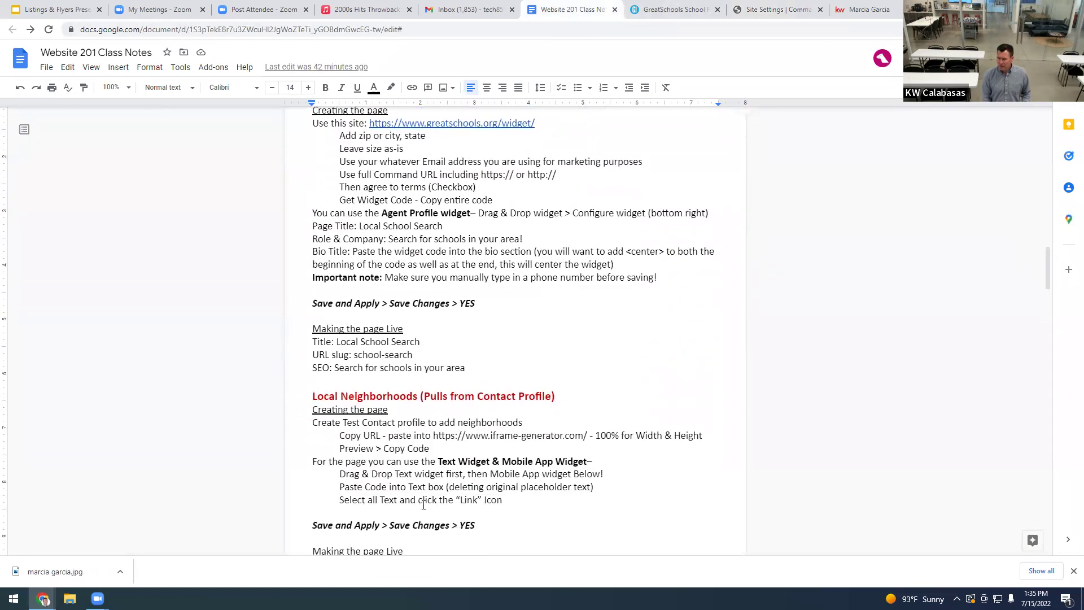
{"action": "scroll", "coordinate": [423, 504], "scroll_direction": "down", "scroll_amount": 6}
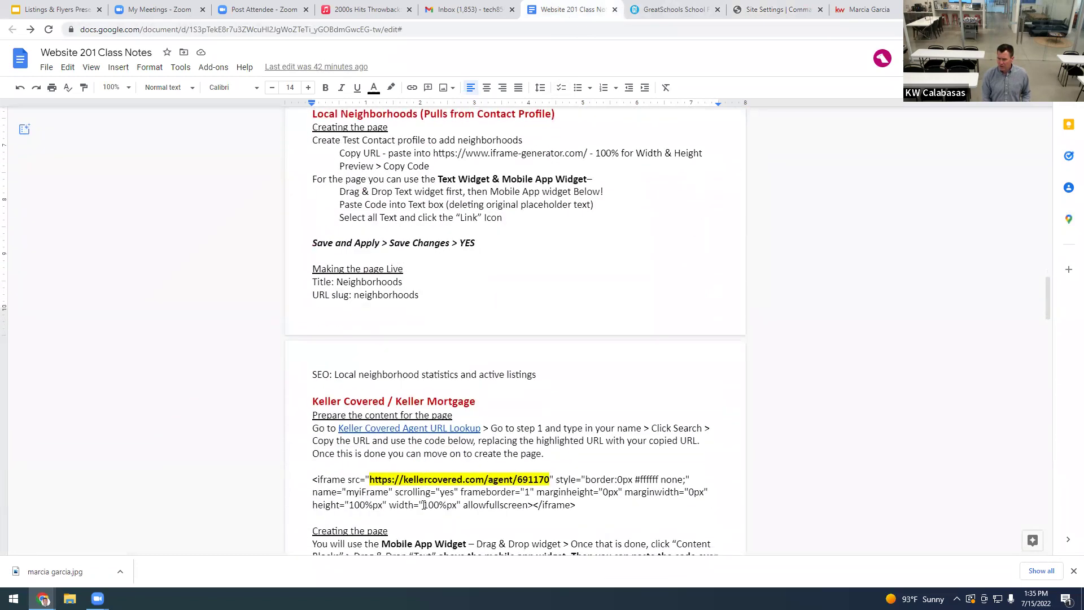
{"action": "scroll", "coordinate": [423, 504], "scroll_direction": "down", "scroll_amount": 2}
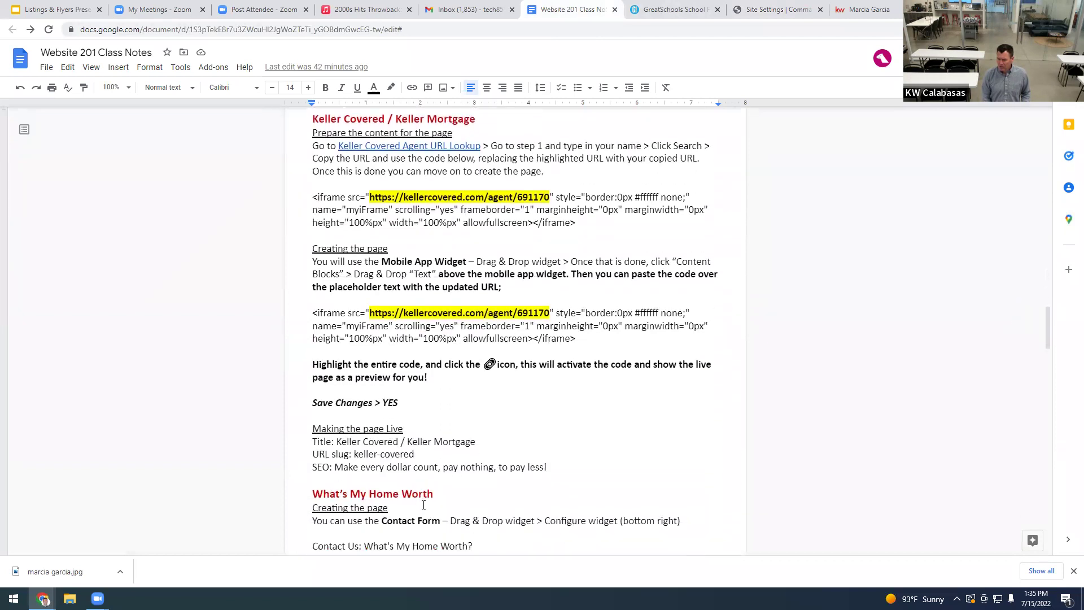
{"action": "scroll", "coordinate": [423, 504], "scroll_direction": "down", "scroll_amount": 4}
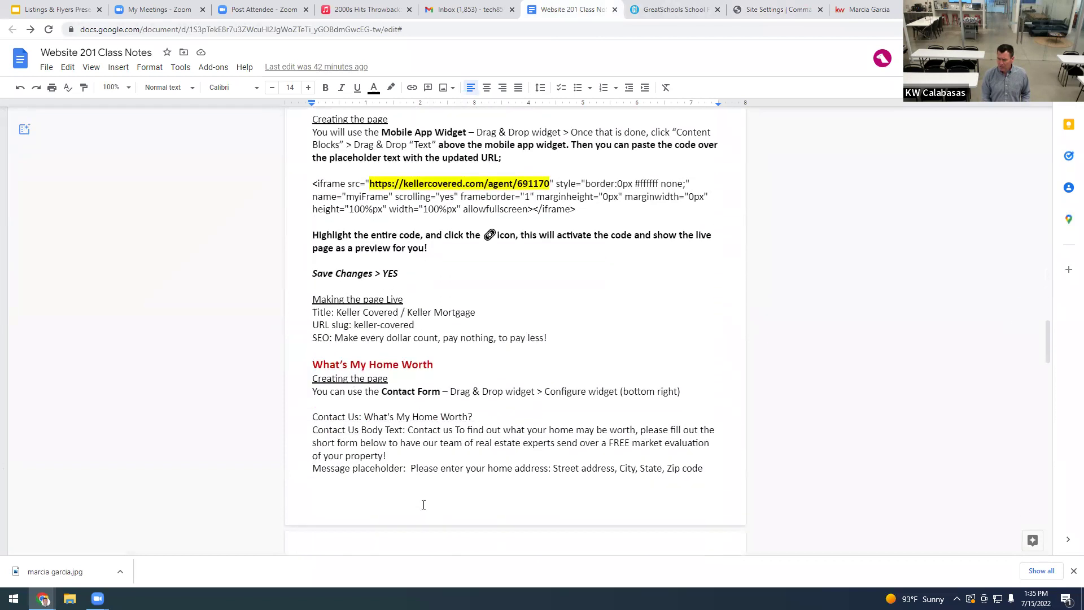
{"action": "scroll", "coordinate": [424, 504], "scroll_direction": "up", "scroll_amount": 20}
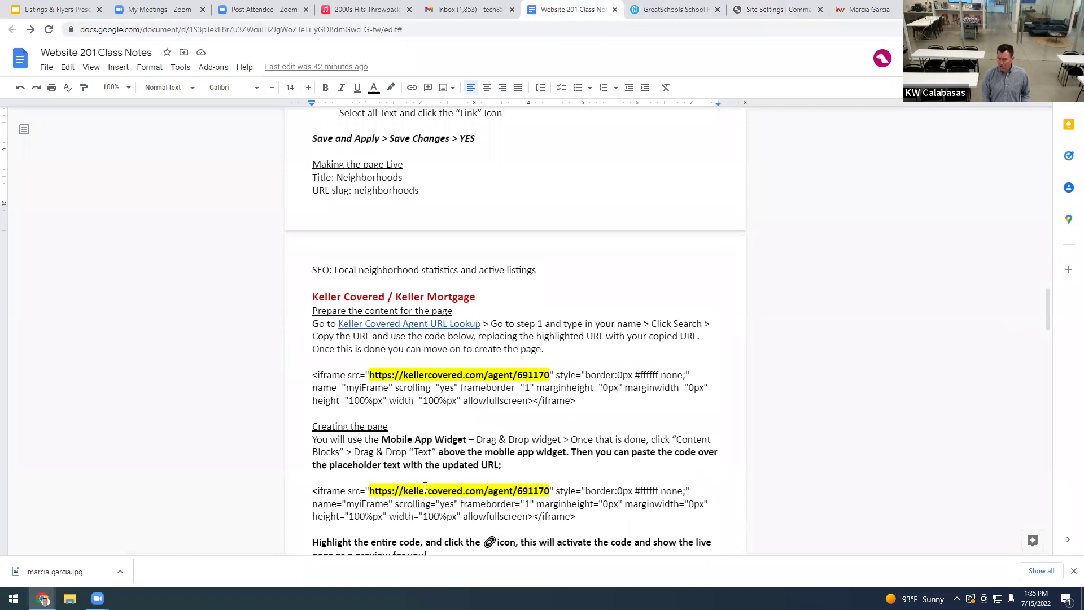
{"action": "scroll", "coordinate": [427, 483], "scroll_direction": "up", "scroll_amount": 2}
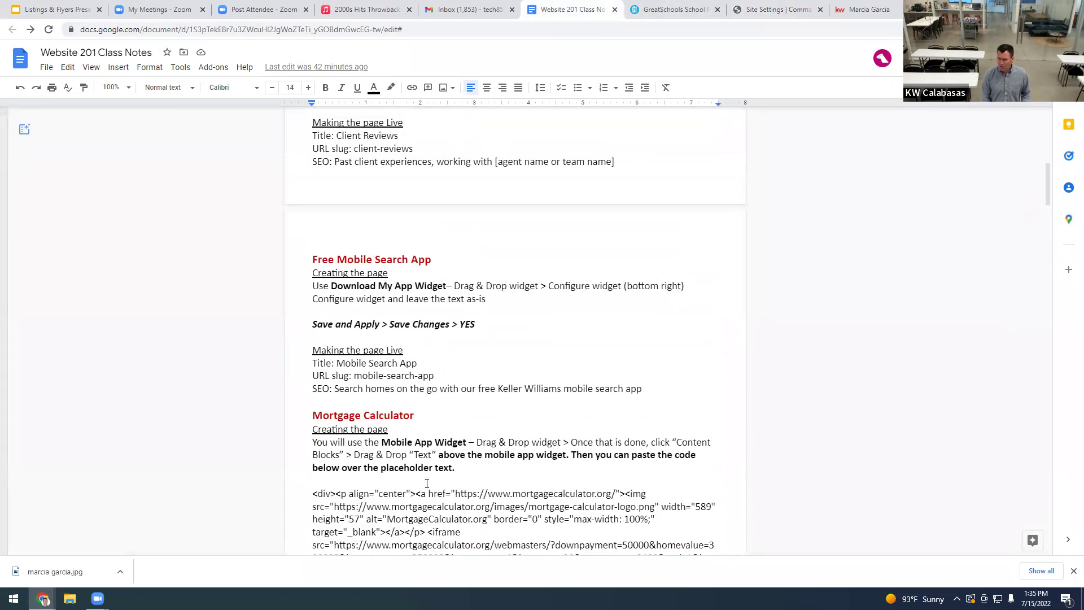
{"action": "scroll", "coordinate": [426, 484], "scroll_direction": "up", "scroll_amount": 1}
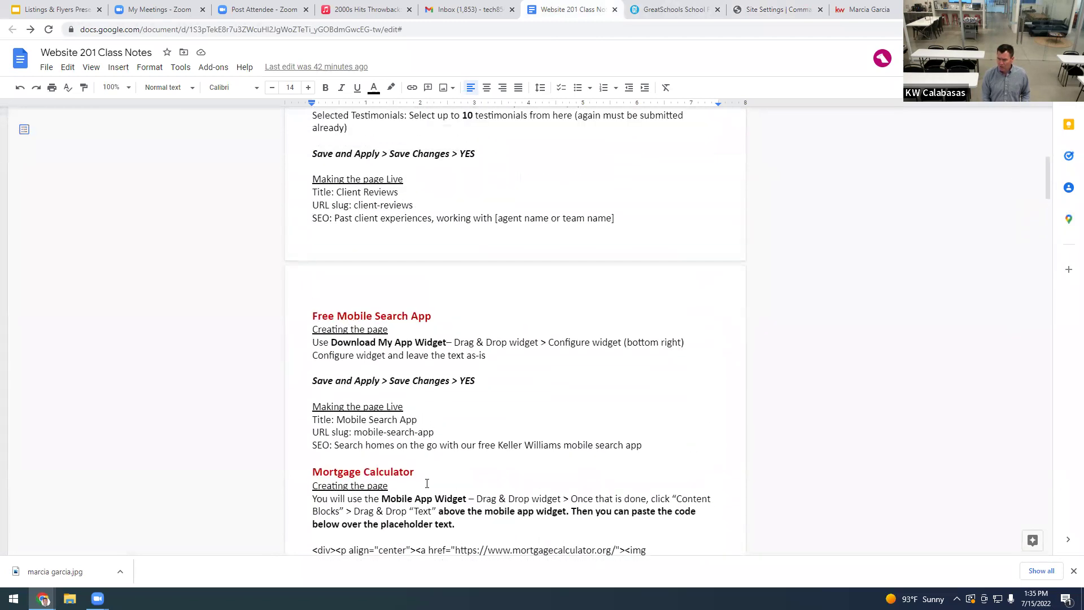
{"action": "scroll", "coordinate": [427, 484], "scroll_direction": "up", "scroll_amount": 1}
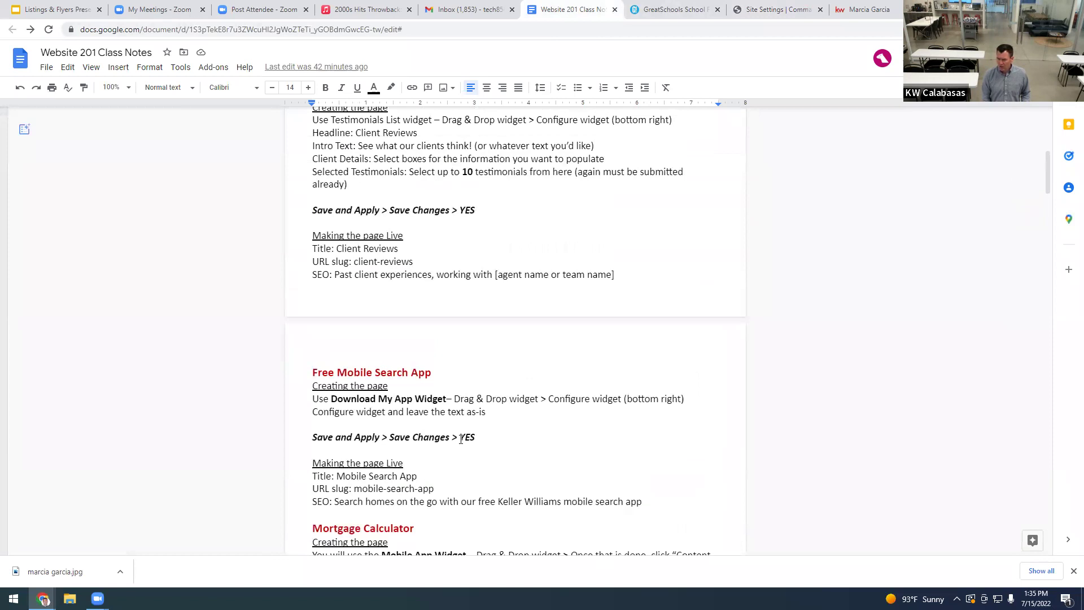
{"action": "scroll", "coordinate": [460, 439], "scroll_direction": "up", "scroll_amount": 2}
{"action": "scroll", "coordinate": [460, 439], "scroll_direction": "down", "scroll_amount": 1}
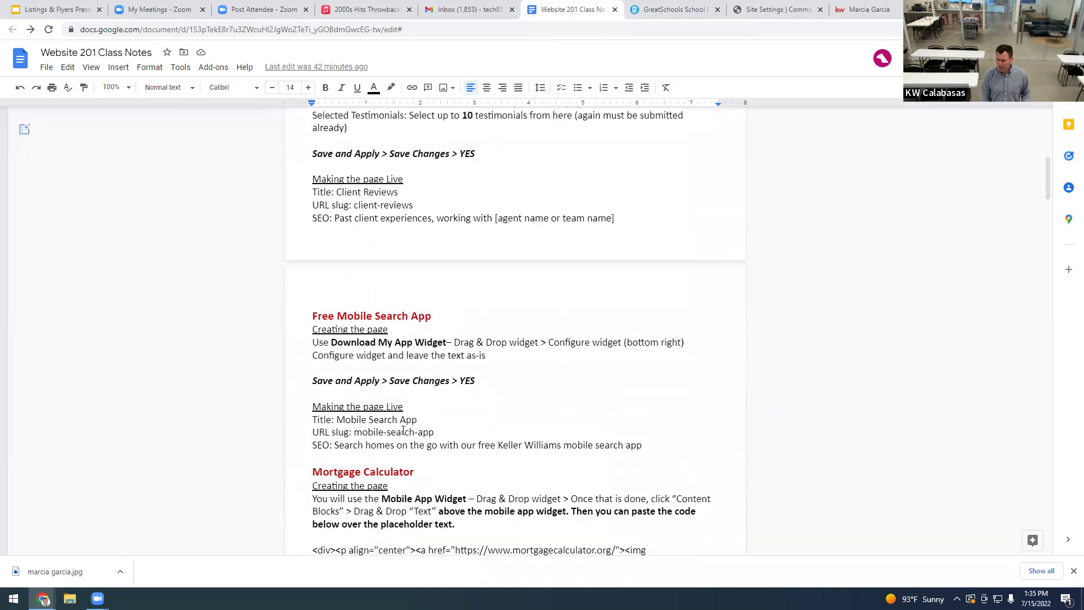
{"action": "left_click_drag", "start_coordinate": [337, 420], "coordinate": [416, 422]}
{"action": "key", "text": "ctrl+c"}
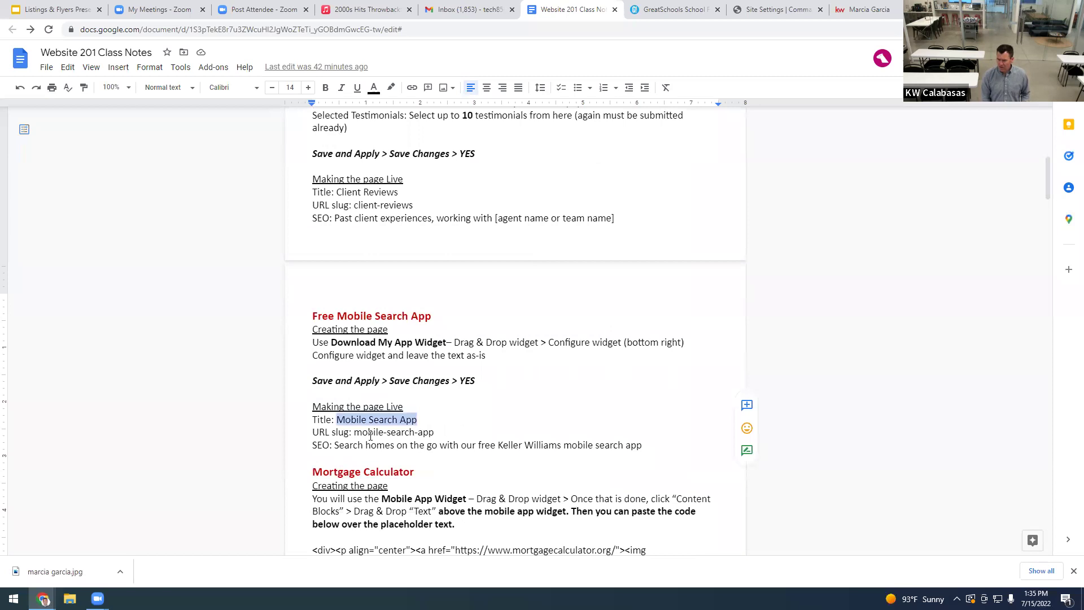
Step: Set the page title to 'Mobile Search App' and the URL slug to Mobile-Search-App
{"action": "left_click", "coordinate": [767, 12]}
{"action": "left_click_drag", "start_coordinate": [387, 286], "coordinate": [335, 276]}
{"action": "key", "text": "ctrl+v"}
{"action": "left_click", "coordinate": [723, 282]}
{"action": "left_click_drag", "start_coordinate": [744, 285], "coordinate": [671, 275]}
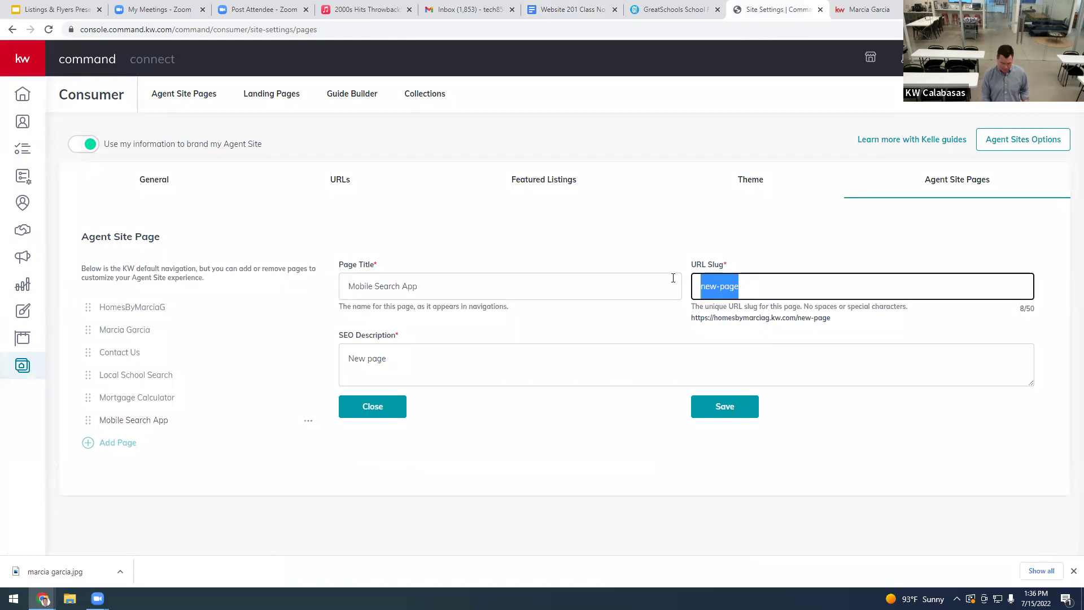
{"action": "key", "text": "ctrl+v"}
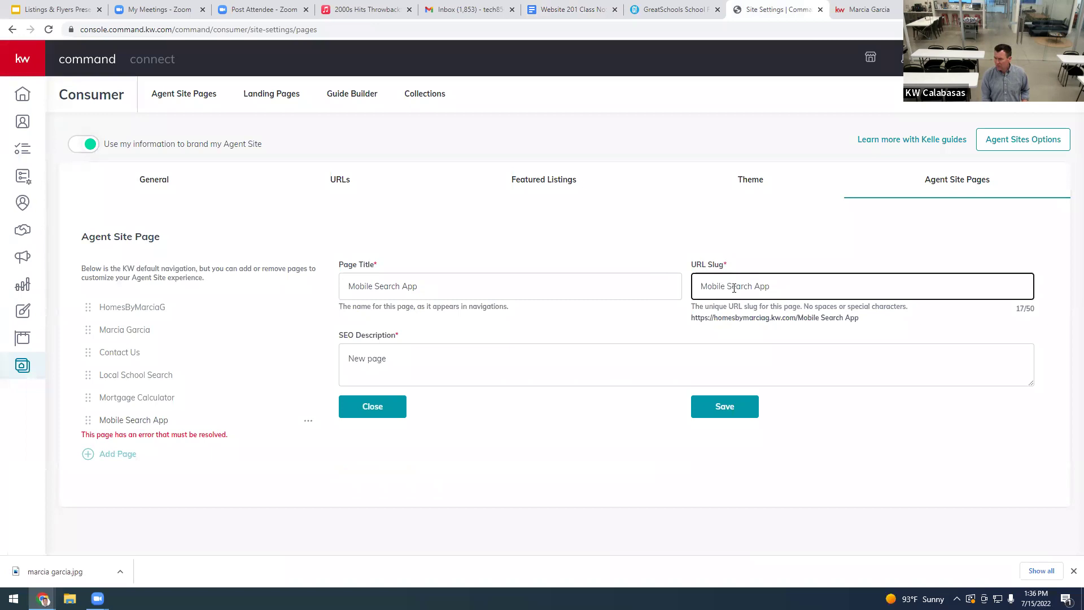
{"action": "key", "text": "BackSpace"}
{"action": "type", "text": "-"}
{"action": "left_click", "coordinate": [754, 285]}
{"action": "key", "text": "BackSpace"}
{"action": "type", "text": "-"}
{"action": "left_click", "coordinate": [476, 358]}
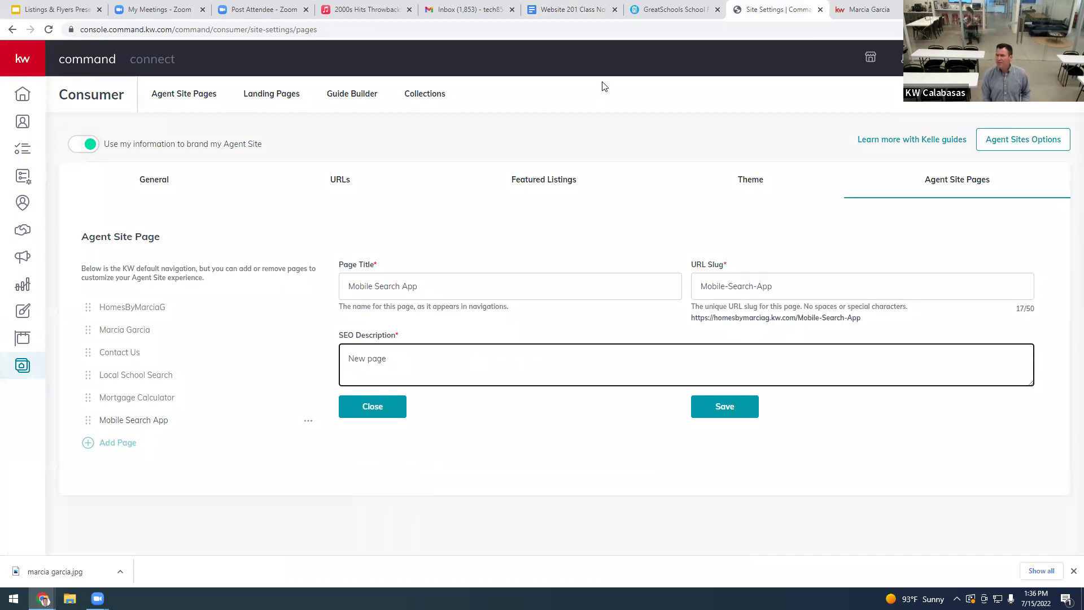
Step: Paste the mobile search app SEO sentence from the notes as the description and save
{"action": "left_click", "coordinate": [567, 10]}
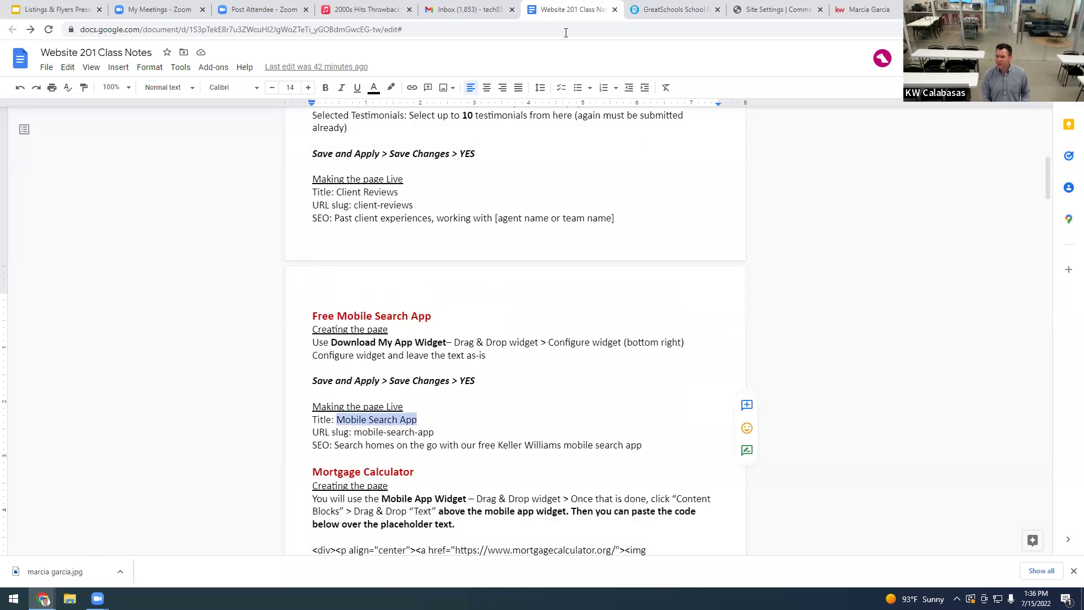
{"action": "left_click", "coordinate": [439, 432]}
{"action": "left_click_drag", "start_coordinate": [334, 445], "coordinate": [641, 445]}
{"action": "key", "text": "ctrl+c"}
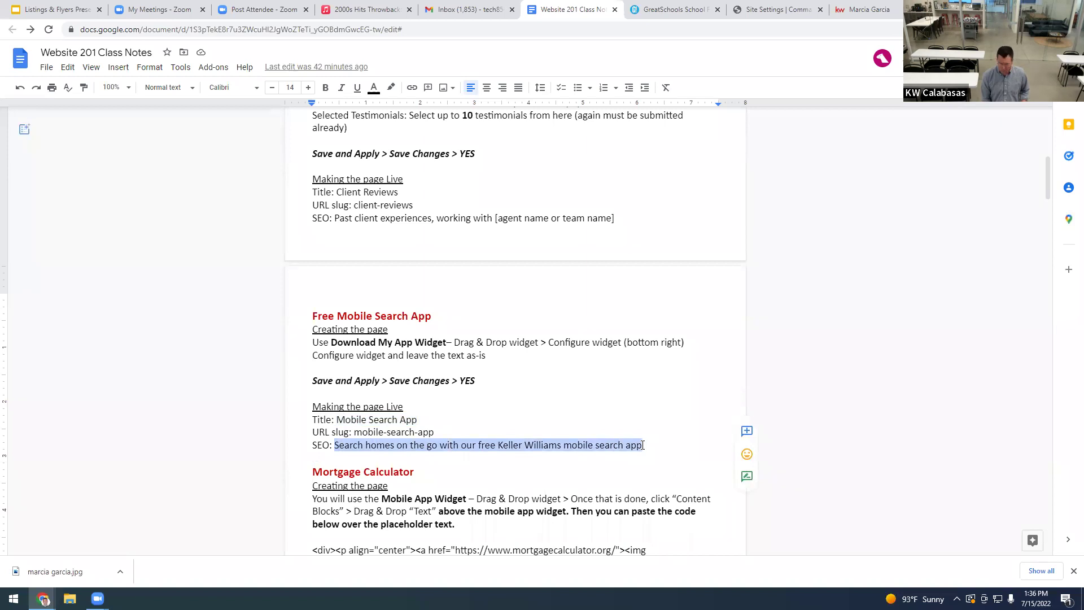
{"action": "left_click", "coordinate": [766, 10]}
{"action": "left_click_drag", "start_coordinate": [426, 358], "coordinate": [276, 347]}
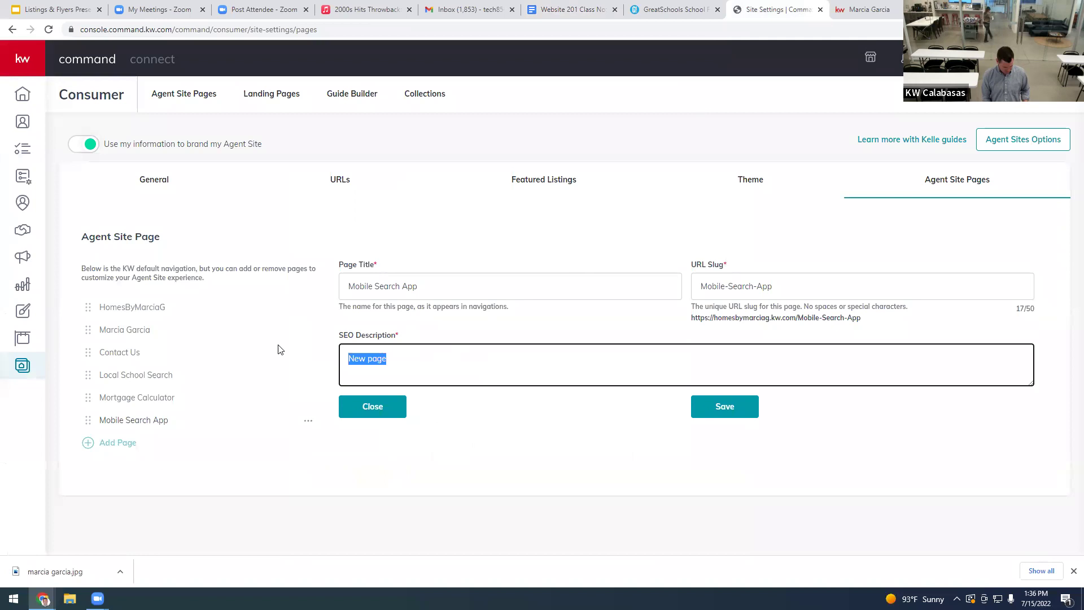
{"action": "key", "text": "ctrl+v"}
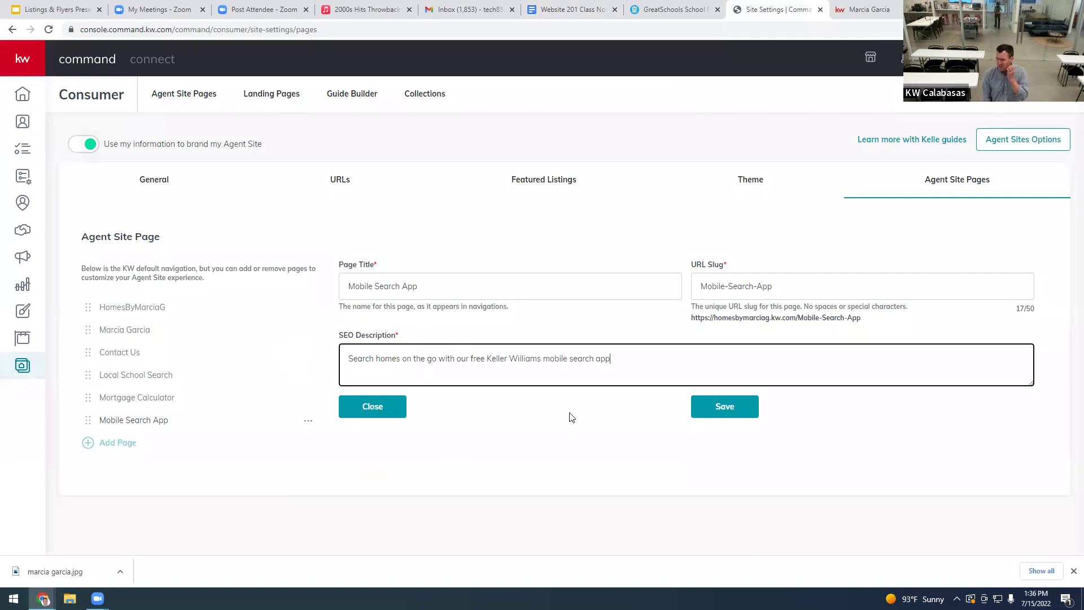
{"action": "left_click", "coordinate": [732, 406]}
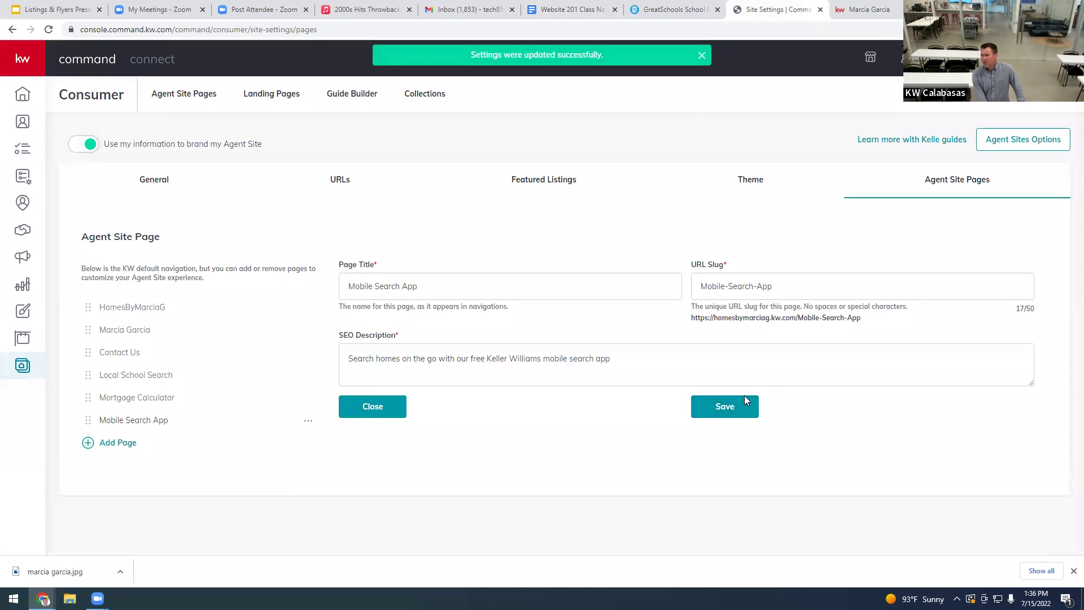
Step: Reload the live agent website and open its navigation menu to check the new pages
{"action": "left_click", "coordinate": [867, 11]}
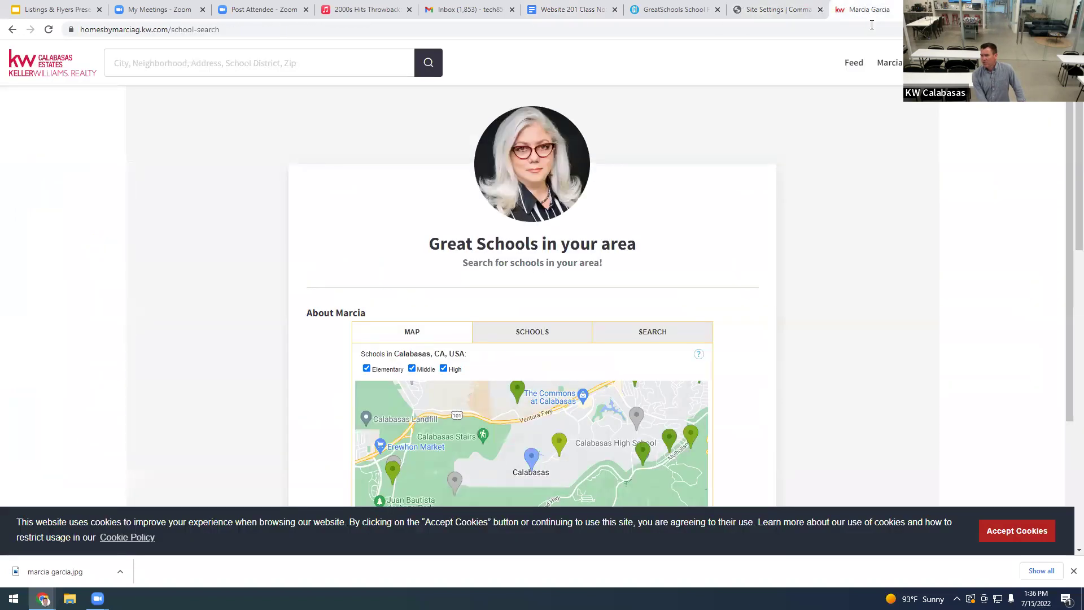
{"action": "mouse_move", "coordinate": [914, 63]}
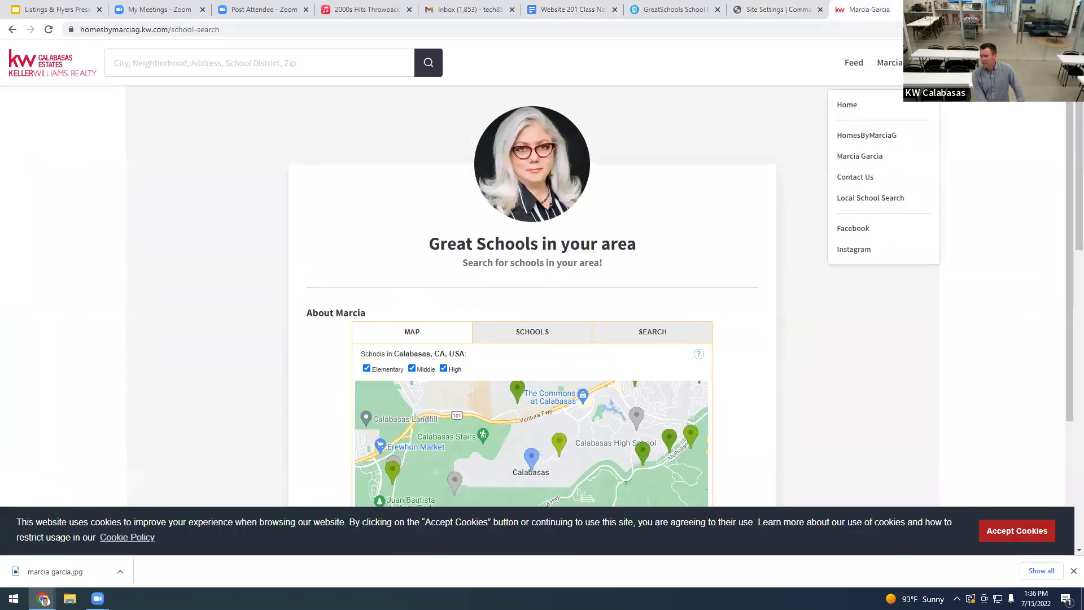
{"action": "left_click", "coordinate": [48, 30]}
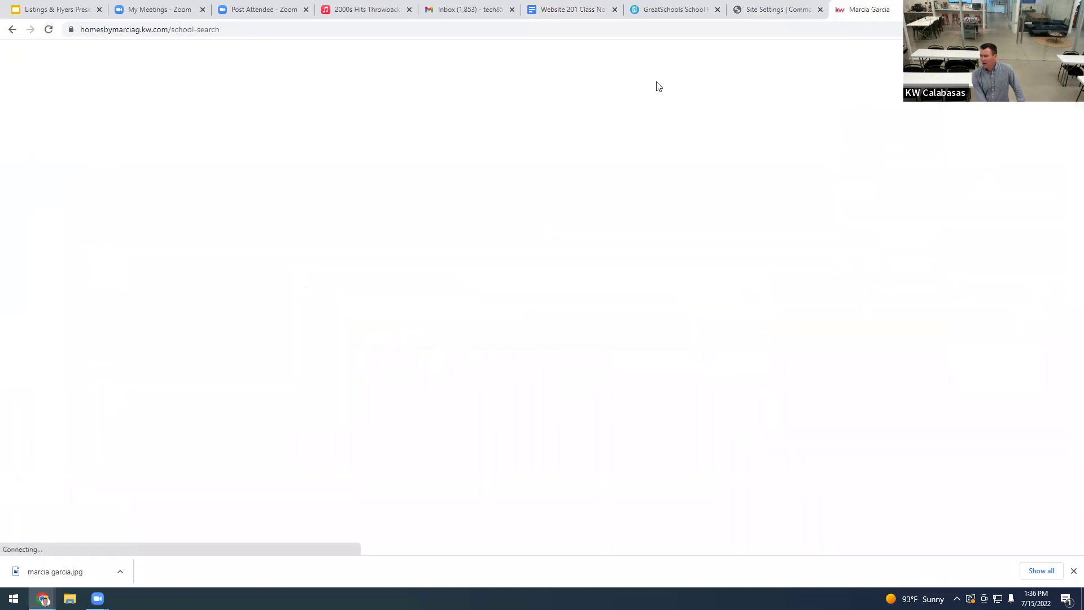
{"action": "left_click", "coordinate": [889, 62]}
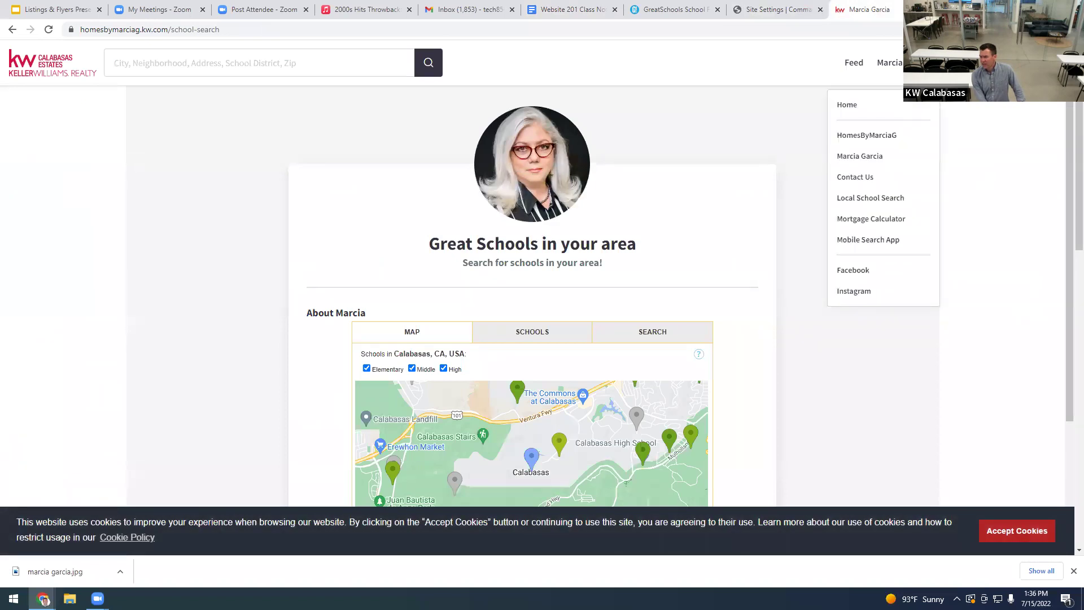